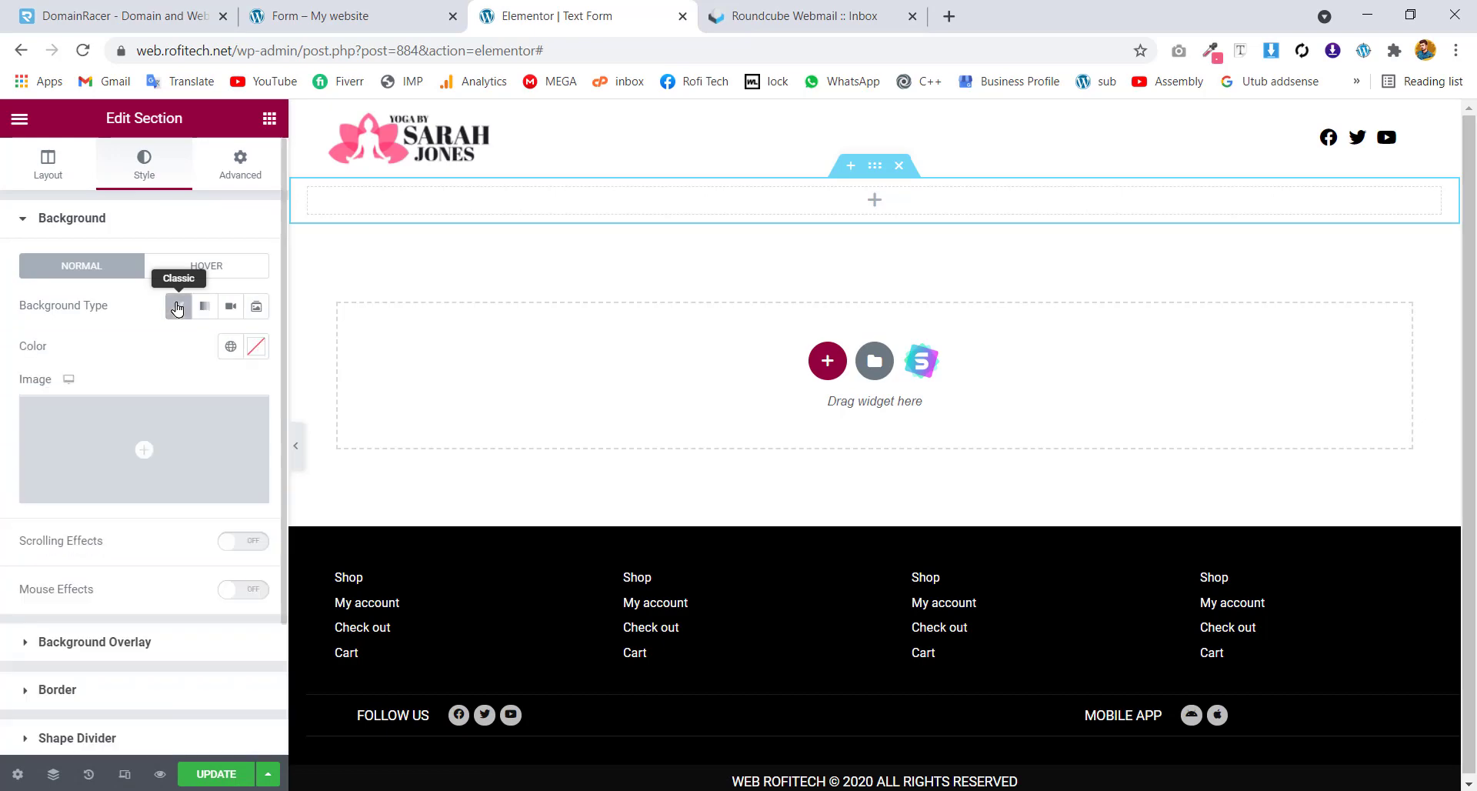
# Insert milky-way-2695569_1280.jpg from the media library as the section's background image
pyautogui.click(173, 449)
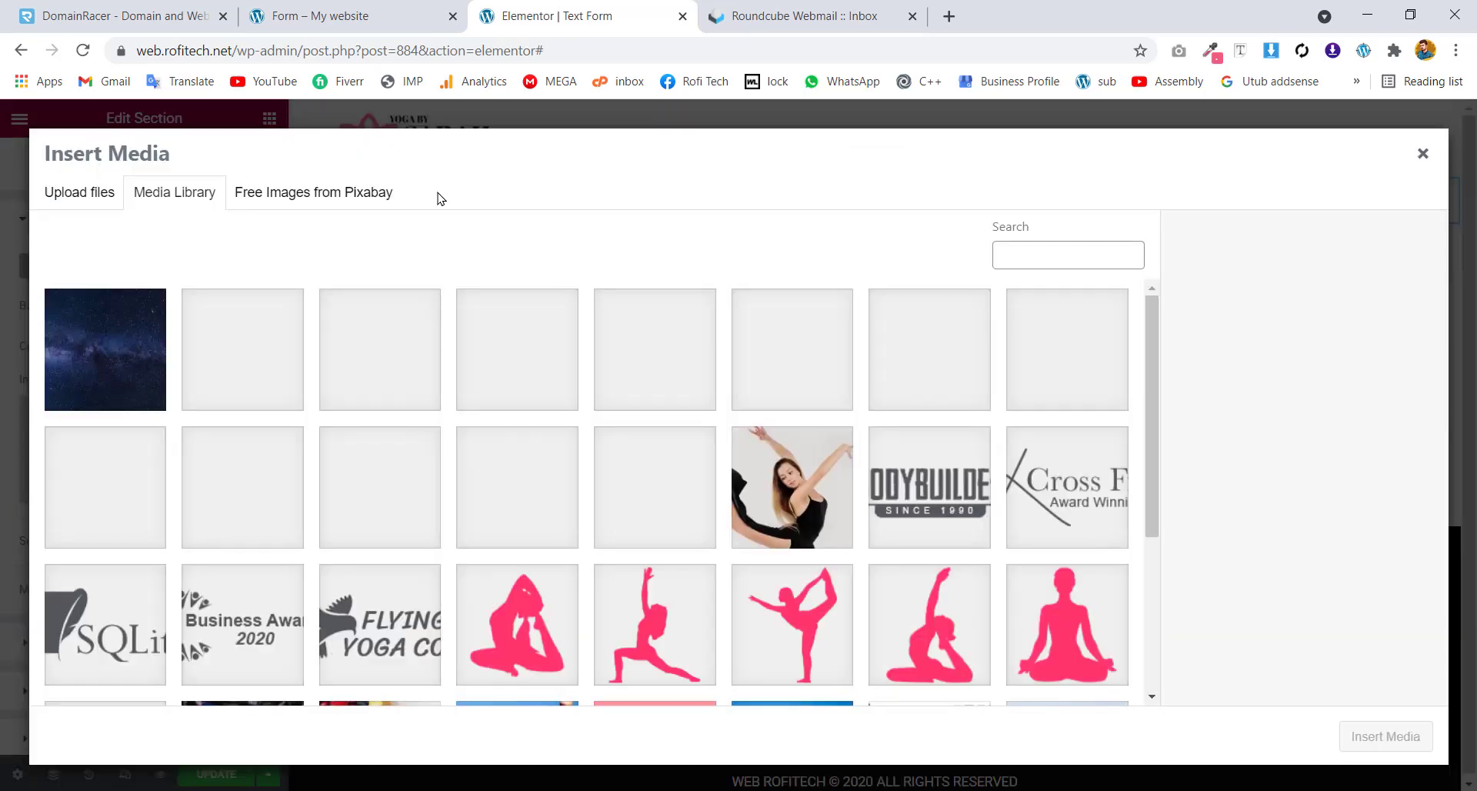
pyautogui.click(132, 341)
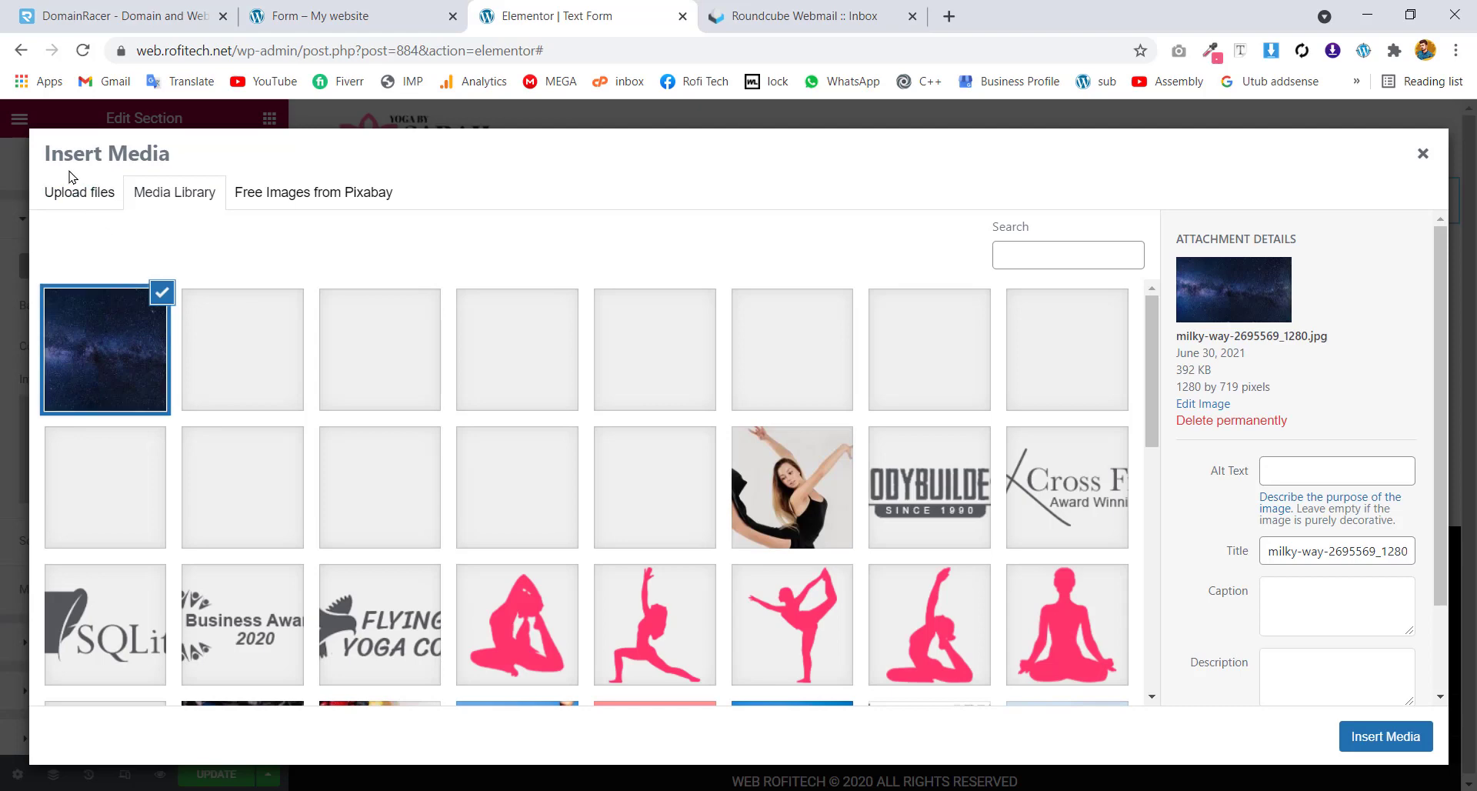
pyautogui.click(68, 193)
pyautogui.click(170, 196)
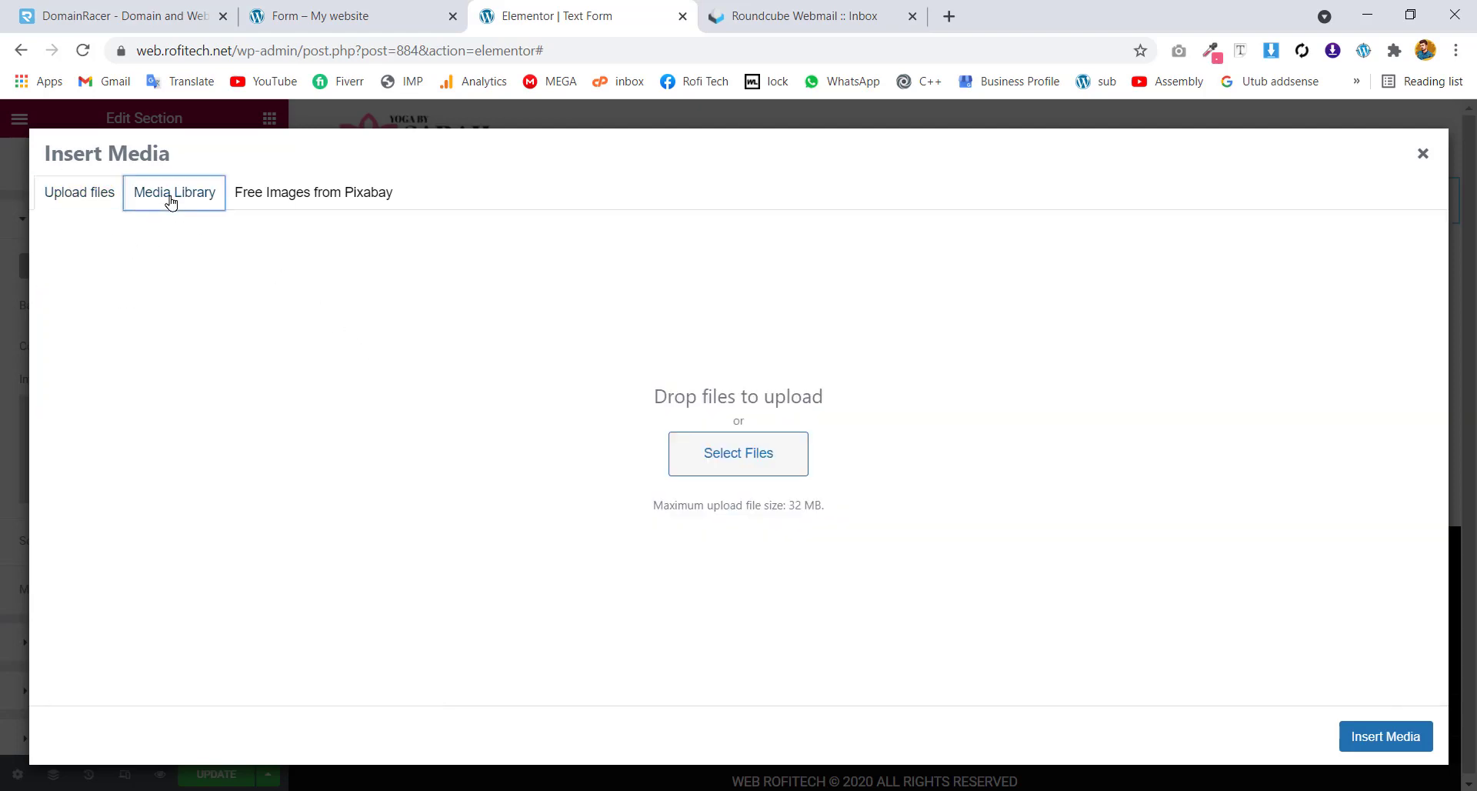
pyautogui.click(1366, 740)
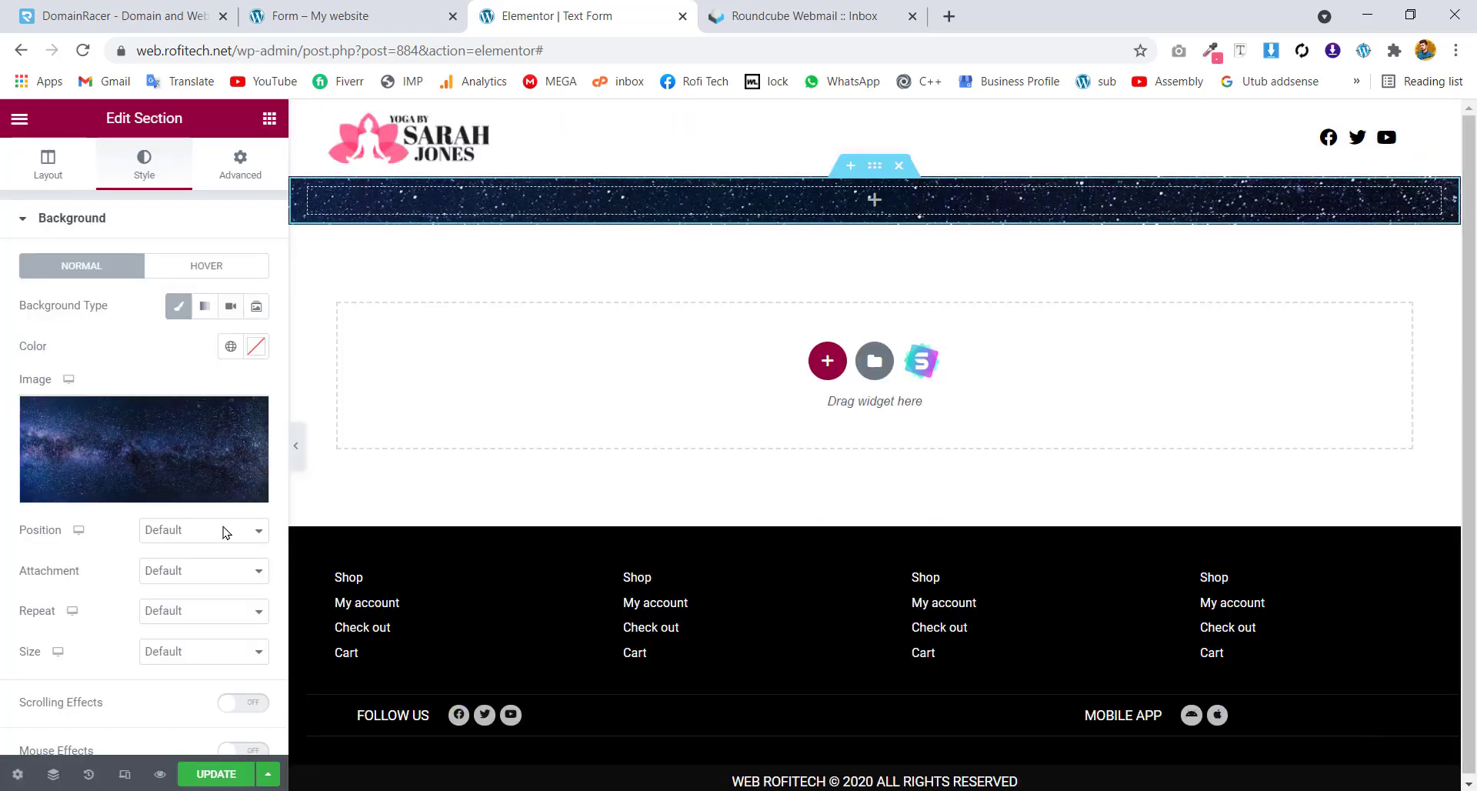
# Set the section background image's repeat to No-repeat and its size to Cover
pyautogui.click(173, 536)
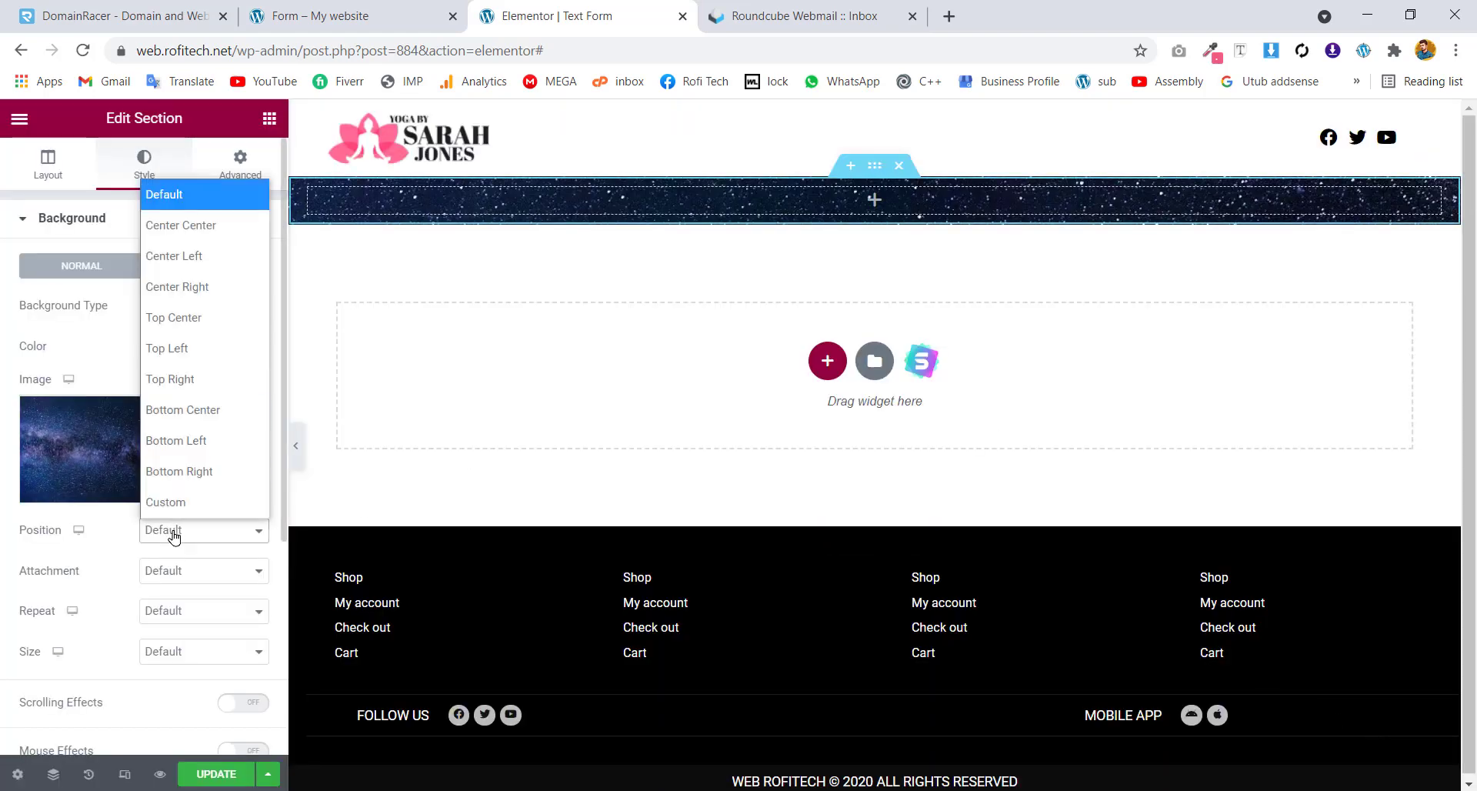
pyautogui.click(173, 535)
pyautogui.click(176, 602)
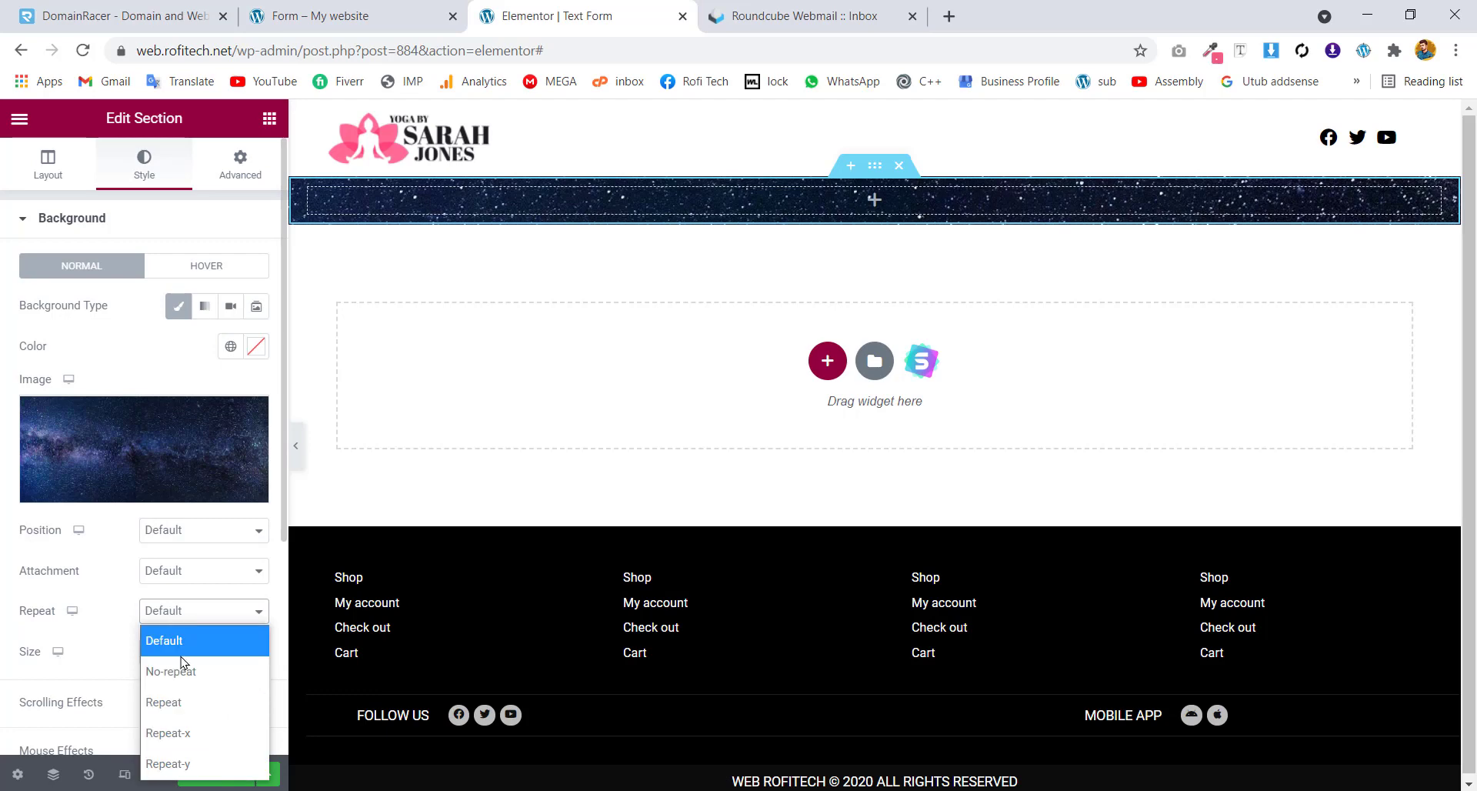
pyautogui.click(180, 662)
pyautogui.click(176, 660)
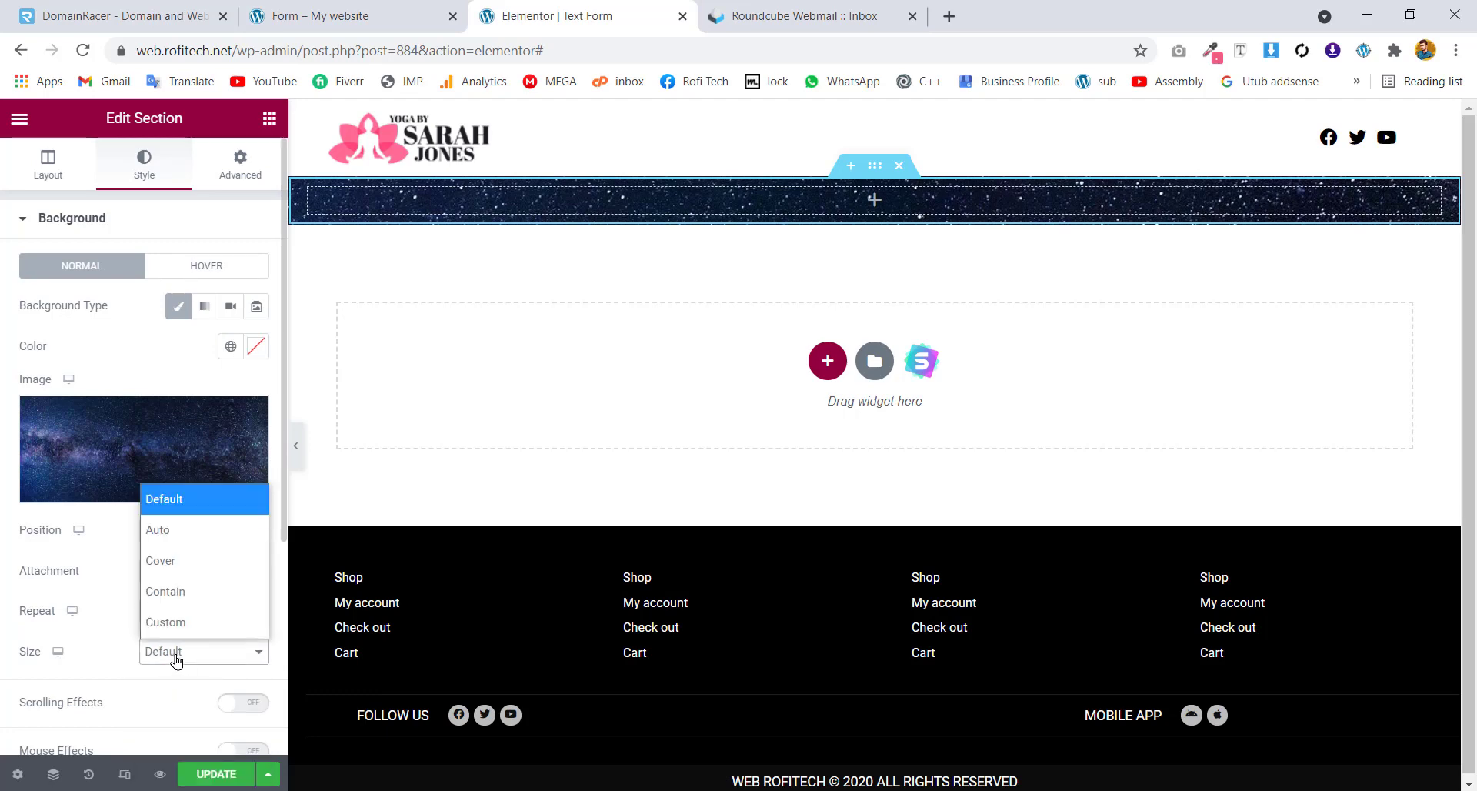
pyautogui.click(173, 567)
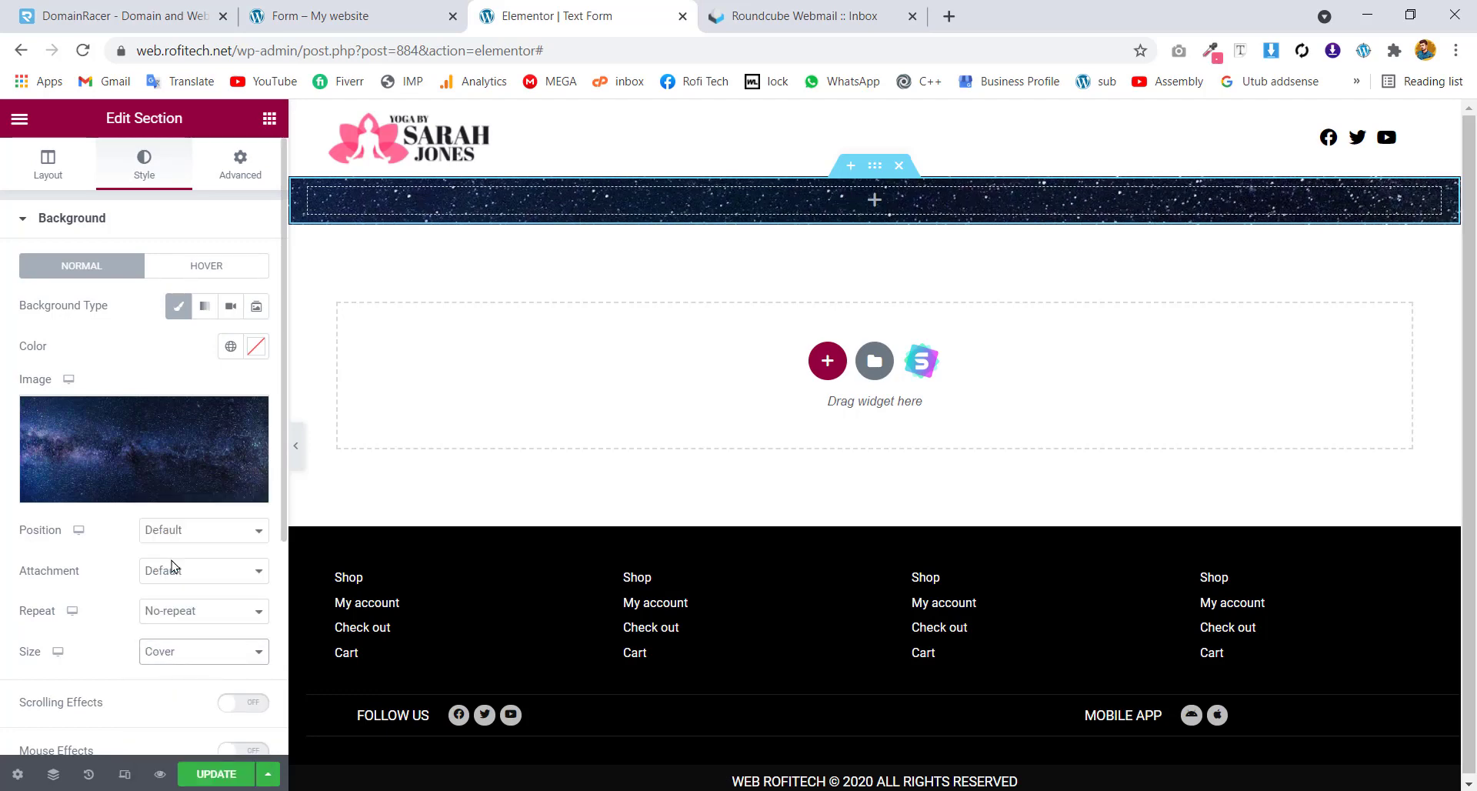
# Set the section's height to Fit To Screen and place an Inner Section widget inside it
pyautogui.click(54, 169)
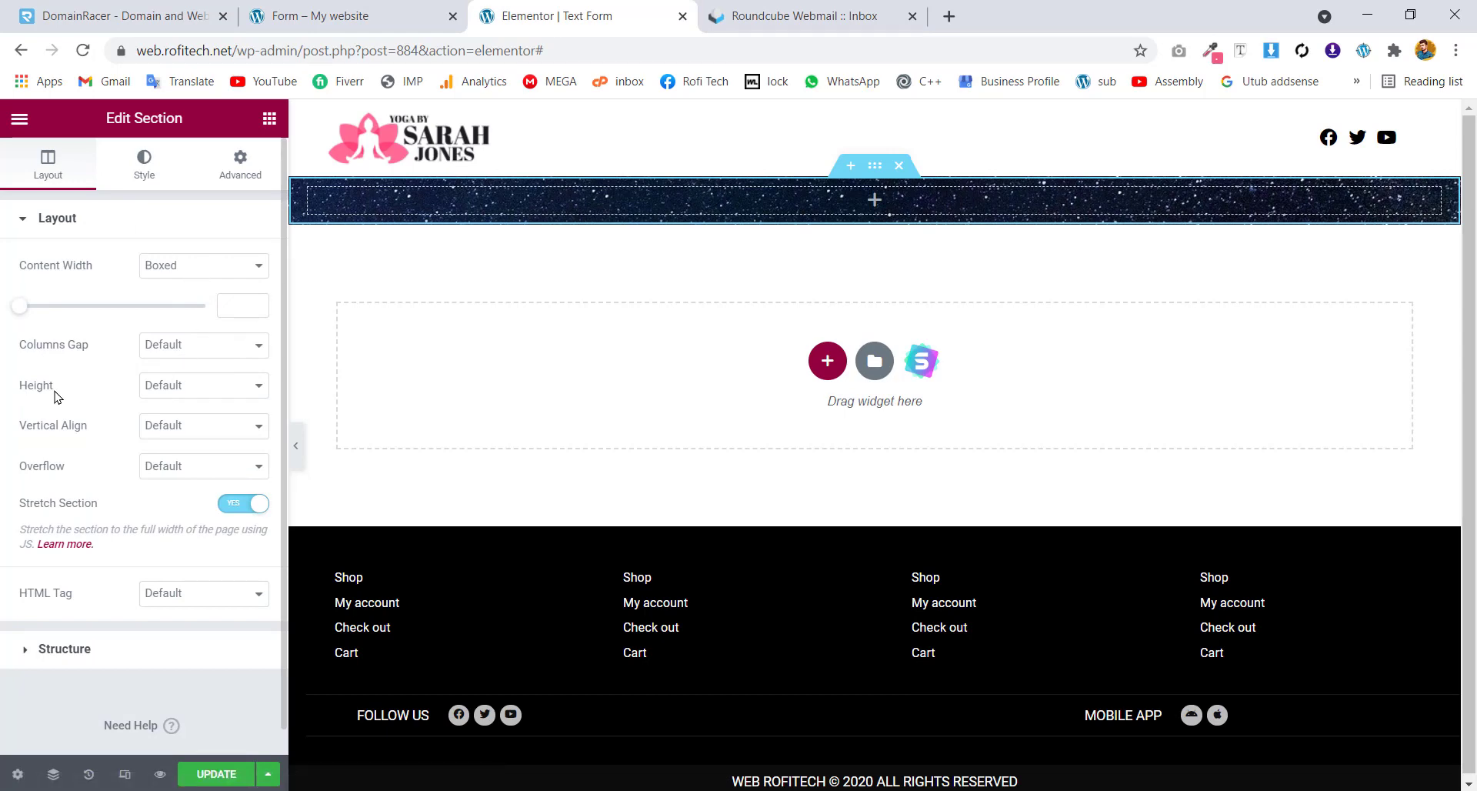
pyautogui.click(167, 389)
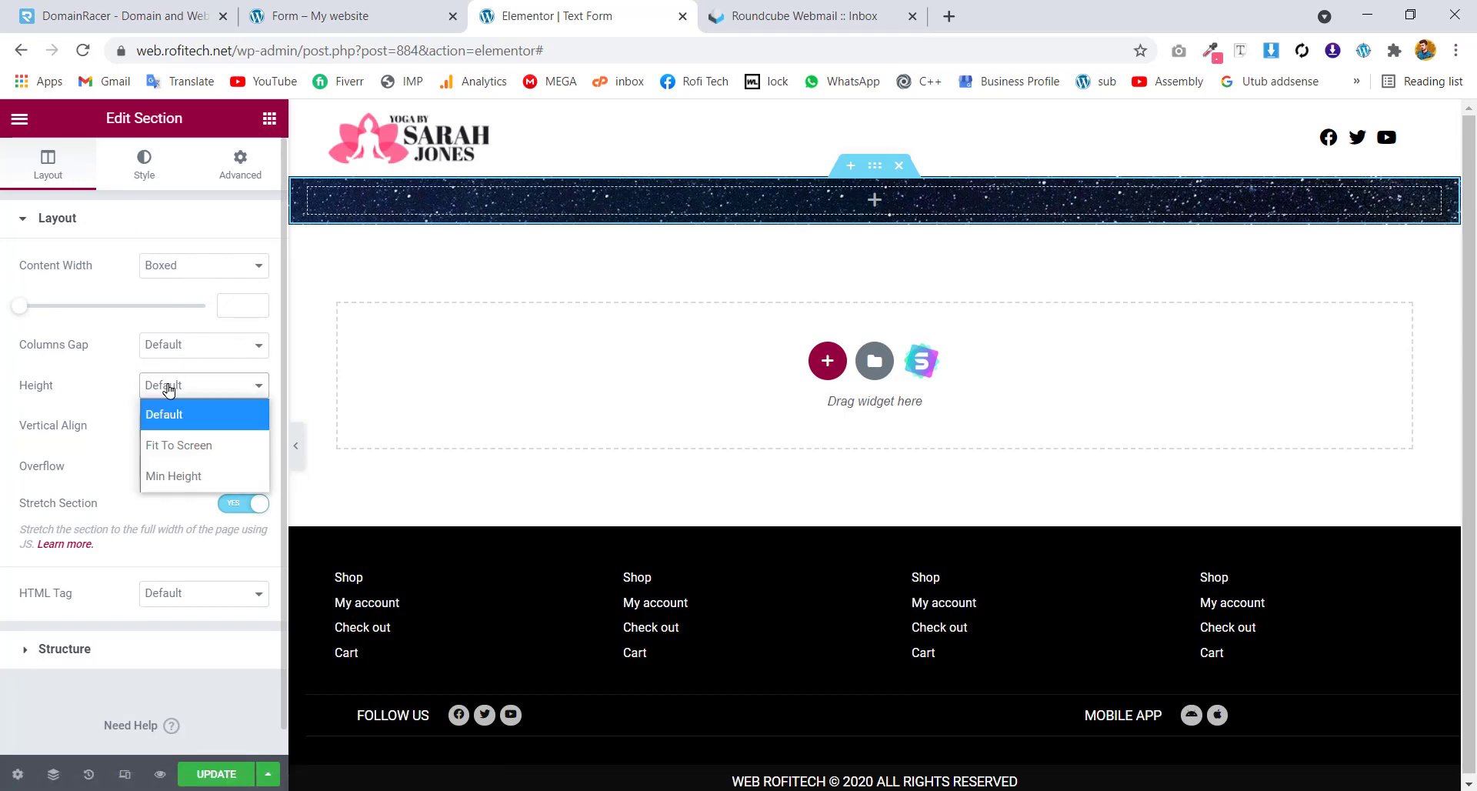
pyautogui.click(188, 458)
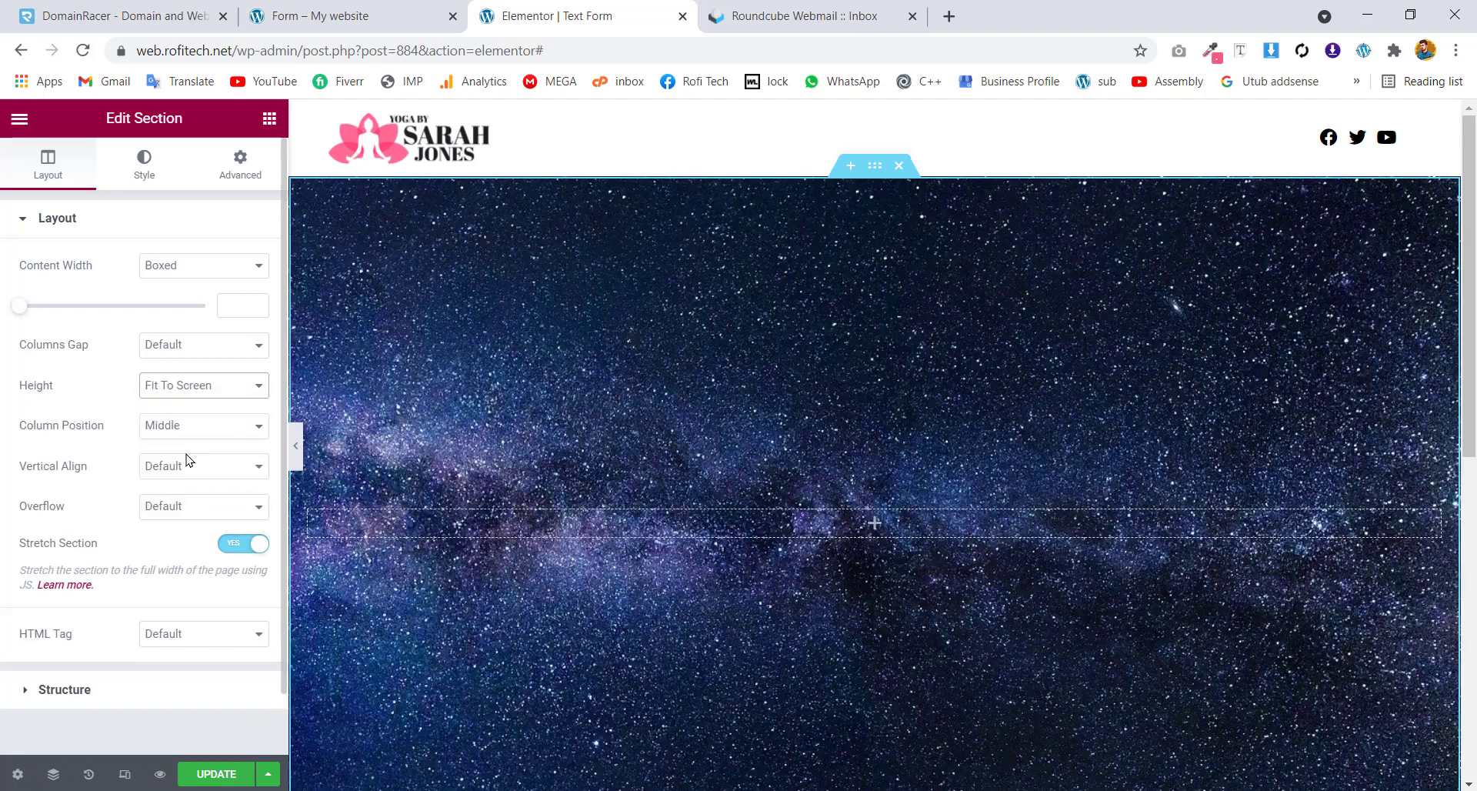
pyautogui.click(265, 120)
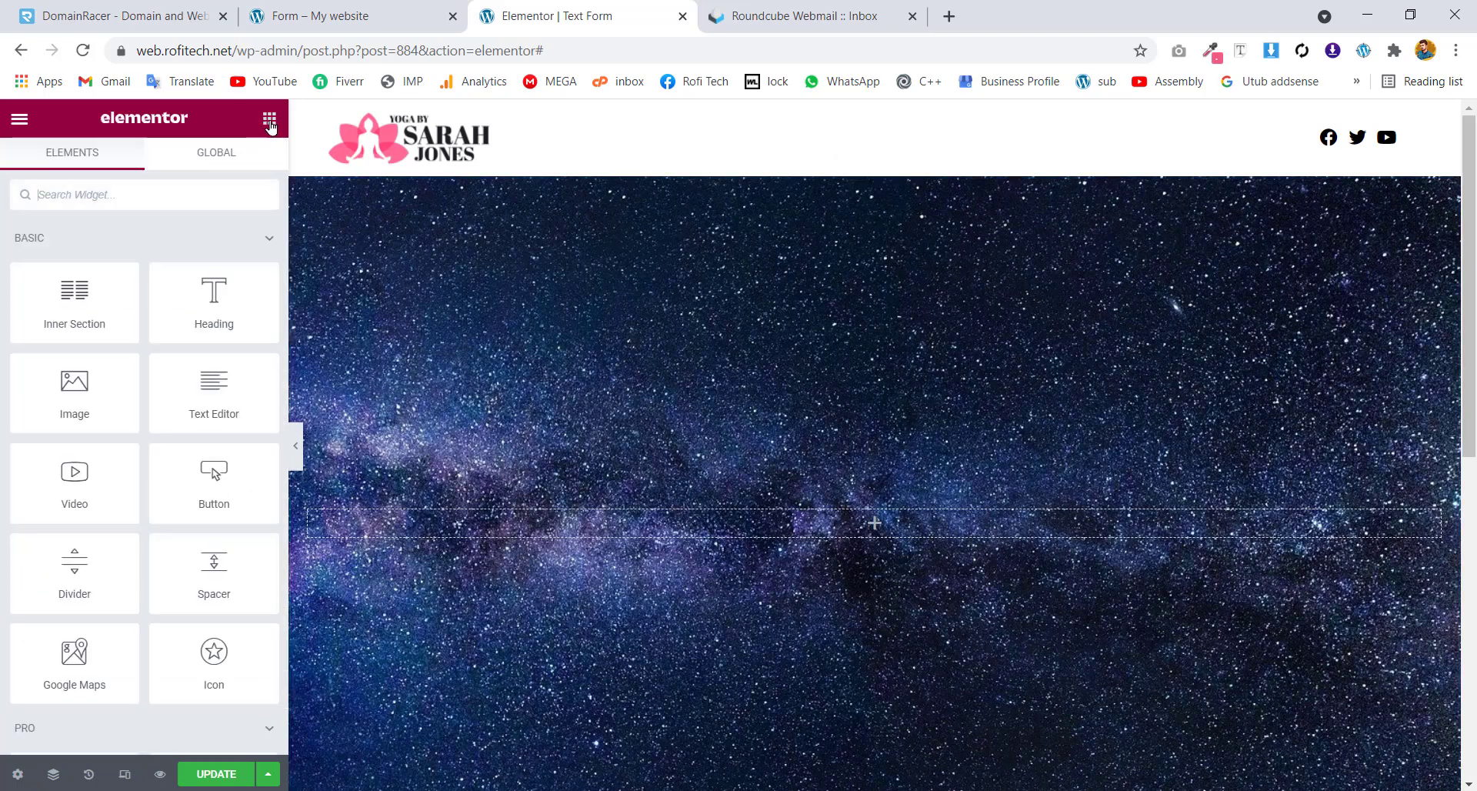
pyautogui.moveTo(74, 293); pyautogui.dragTo(687, 526)
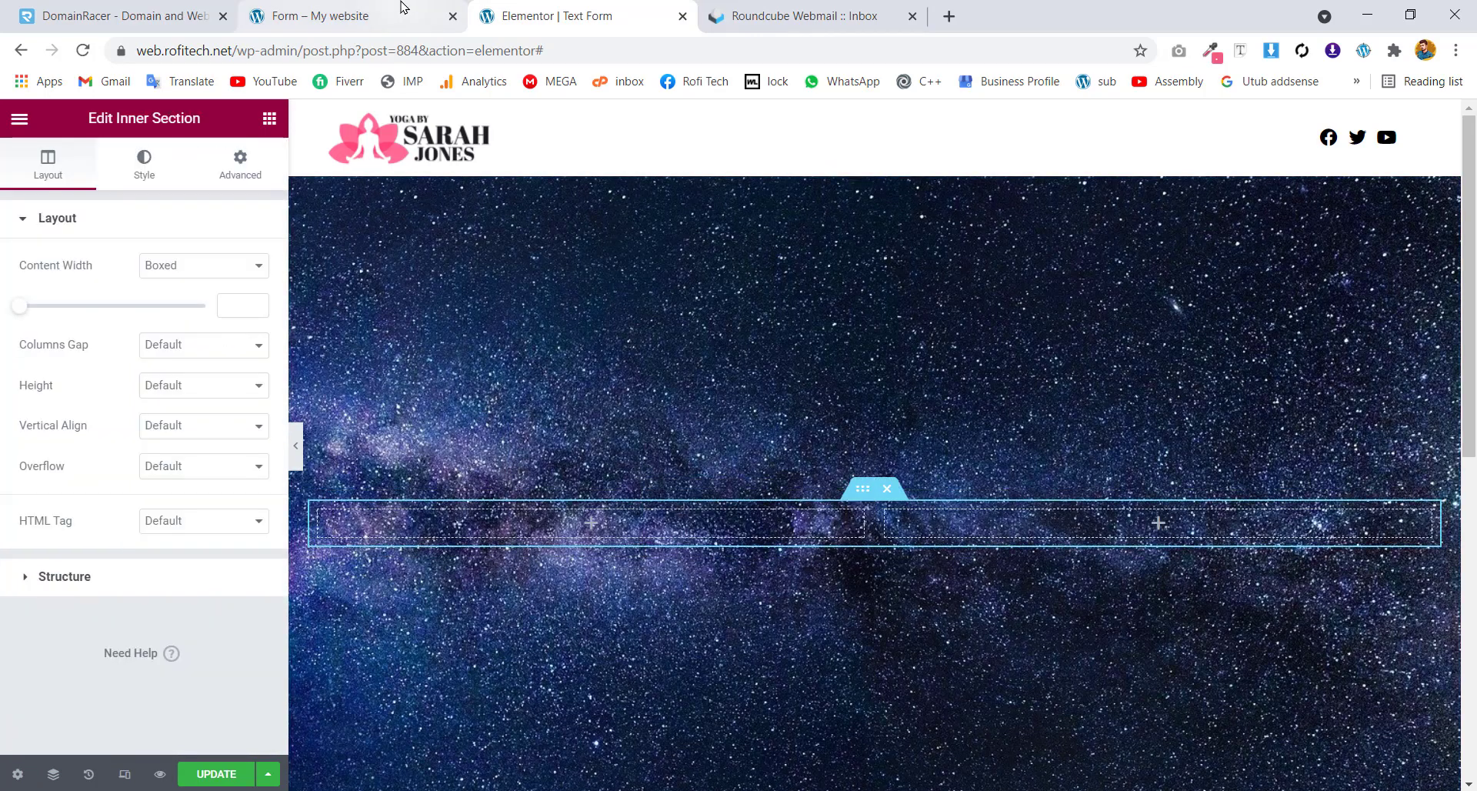
# Copy the heading text "WELCOME IN YOGA WORLD" from the finished Form page in the other browser tab
pyautogui.click(402, 7)
pyautogui.scroll(2, 830, 224)
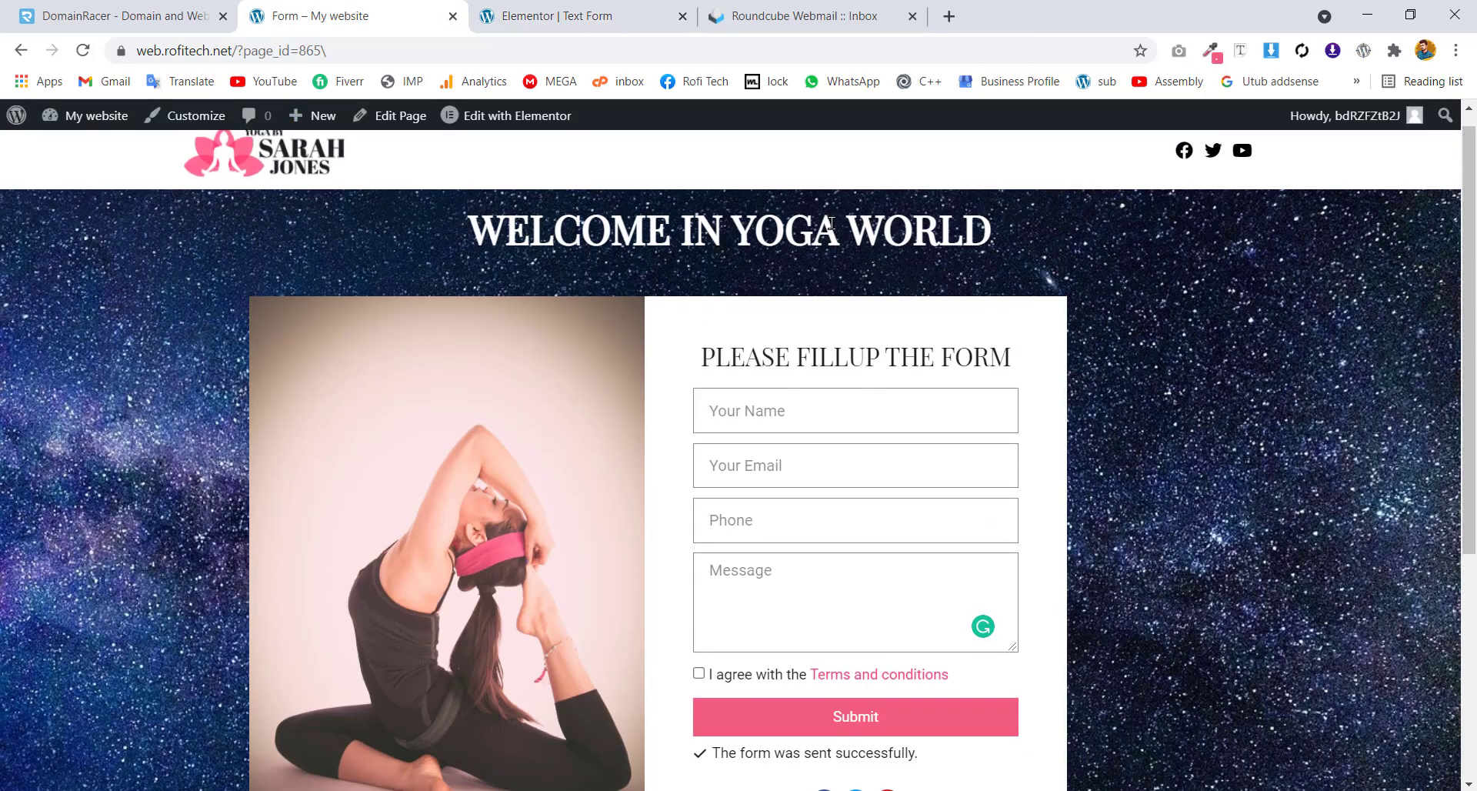
pyautogui.tripleClick(660, 232)
pyautogui.hotkey('ctrl', 'c')
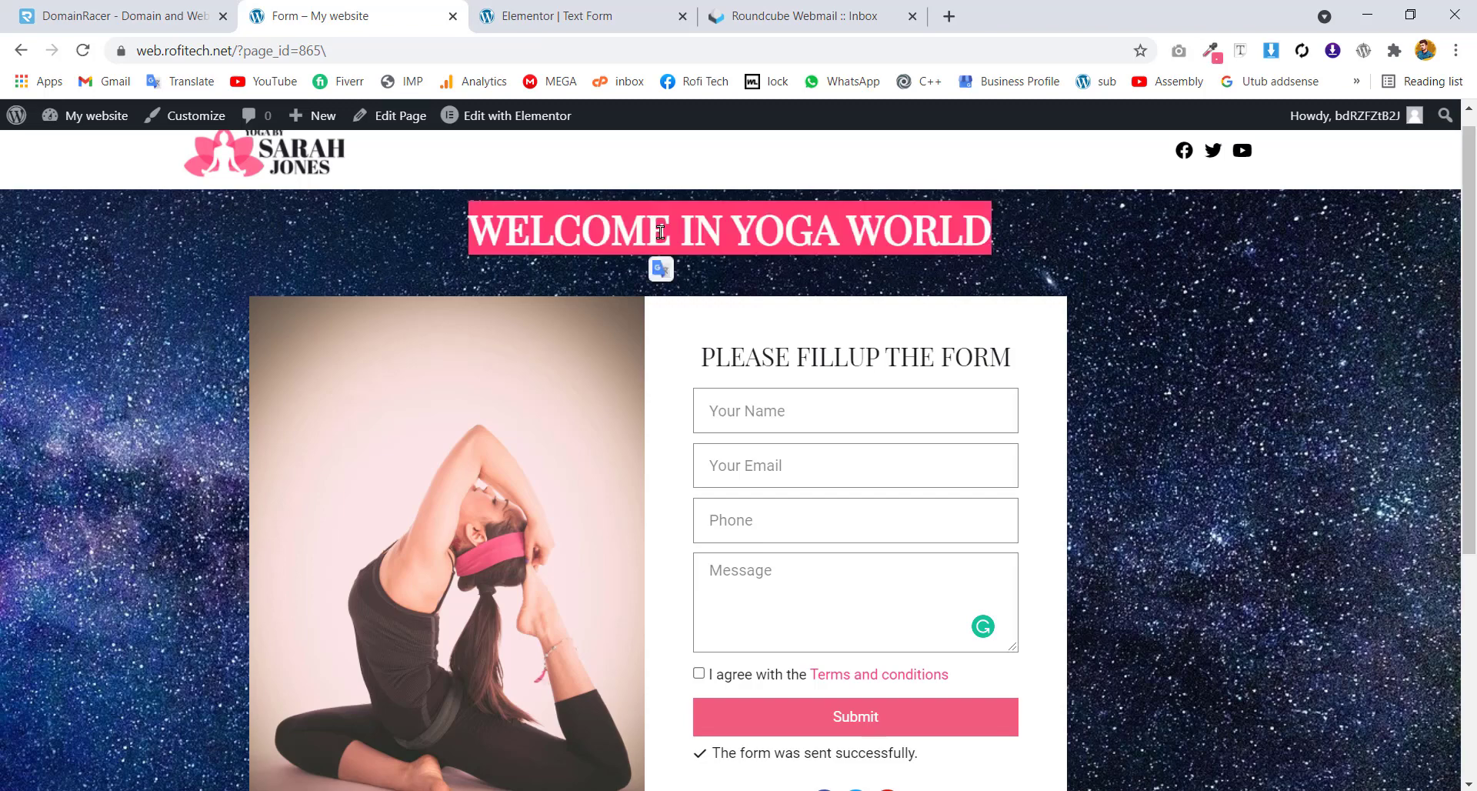
# Back in the Text Form editor, add a Heading widget above the inner section with the copied title "WELCOME IN YOGA WORLD"
pyautogui.click(505, 6)
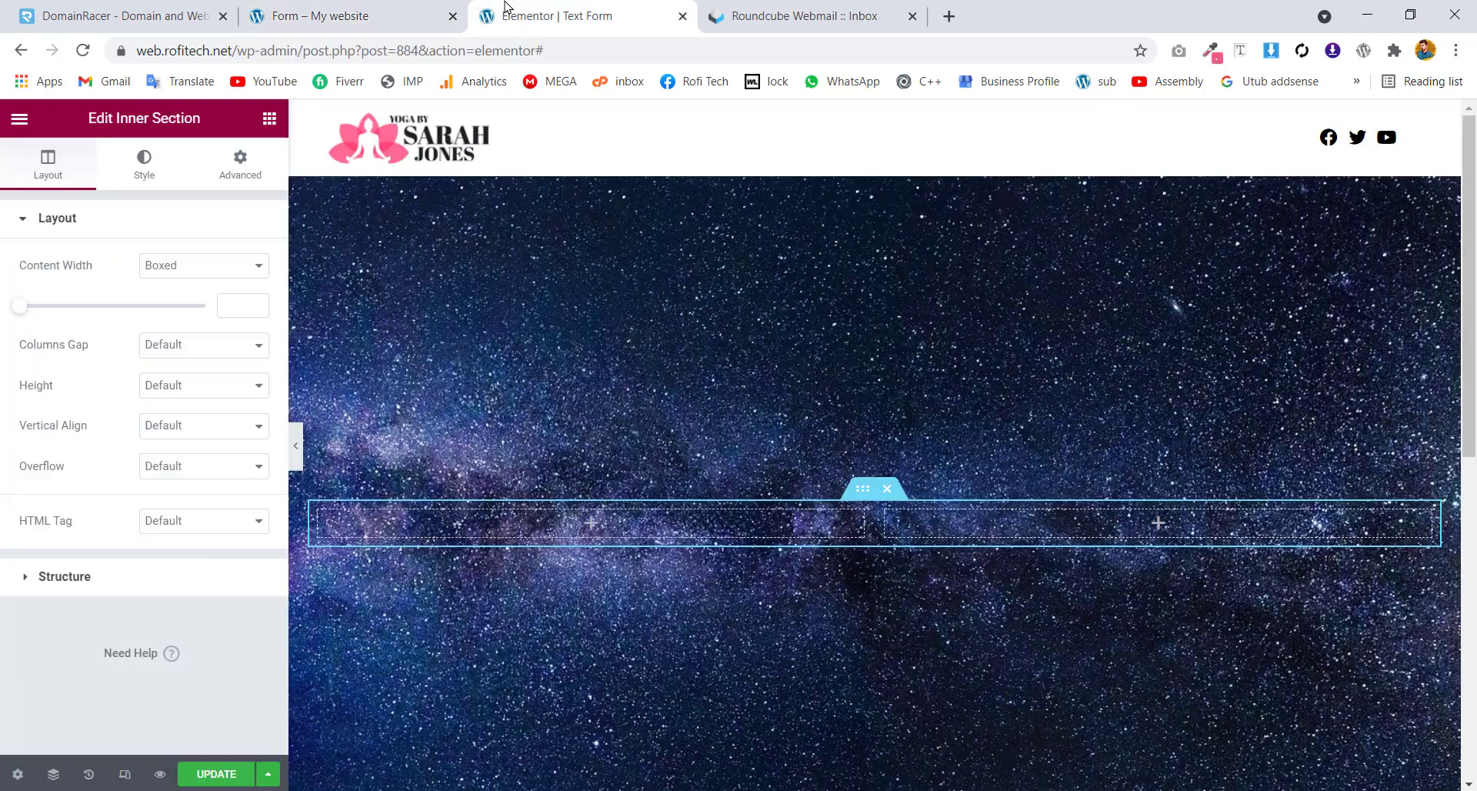
pyautogui.click(269, 120)
pyautogui.moveTo(214, 300); pyautogui.dragTo(867, 517)
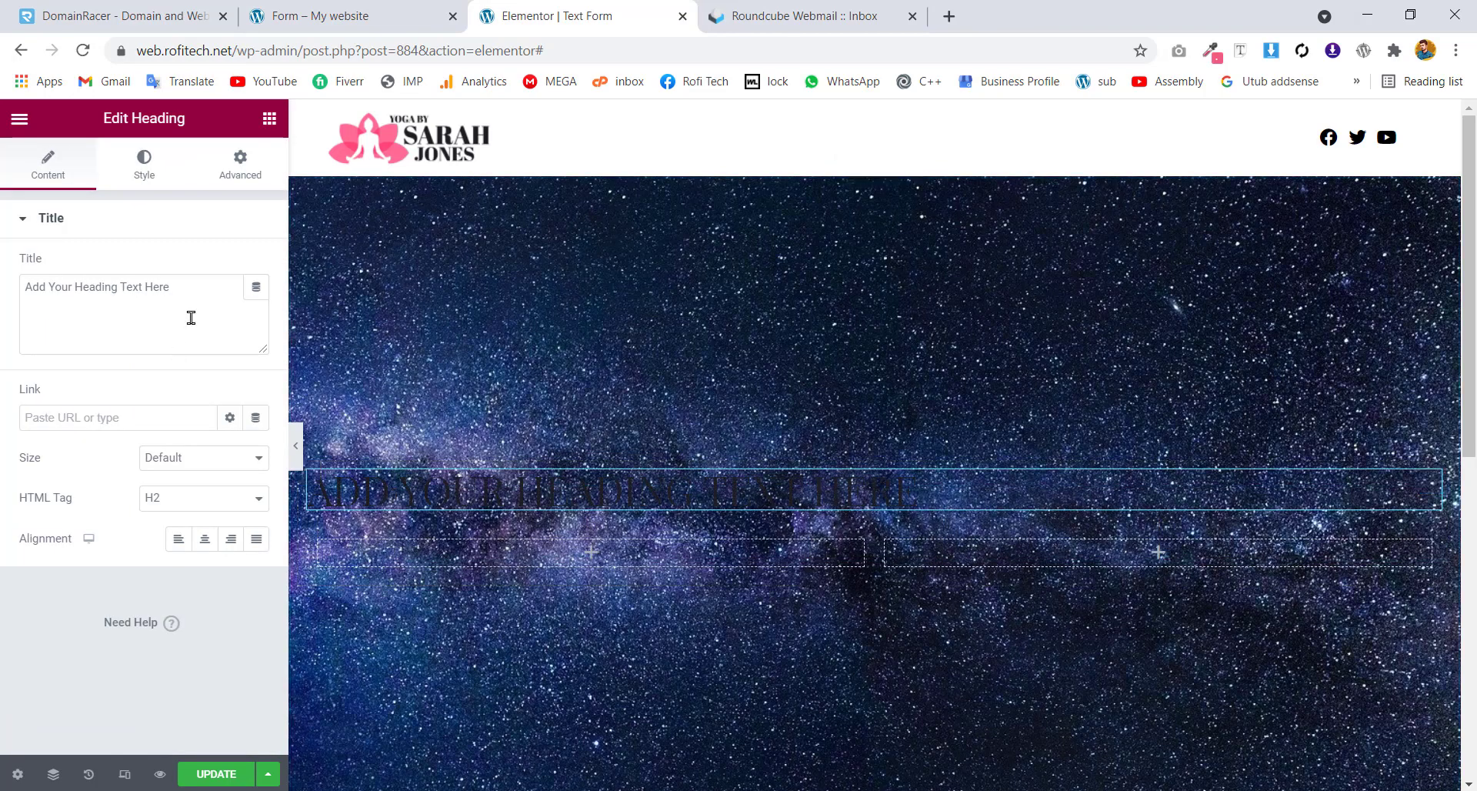
pyautogui.click(191, 317)
pyautogui.hotkey('ctrl', 'a')
pyautogui.hotkey('ctrl', 'v')
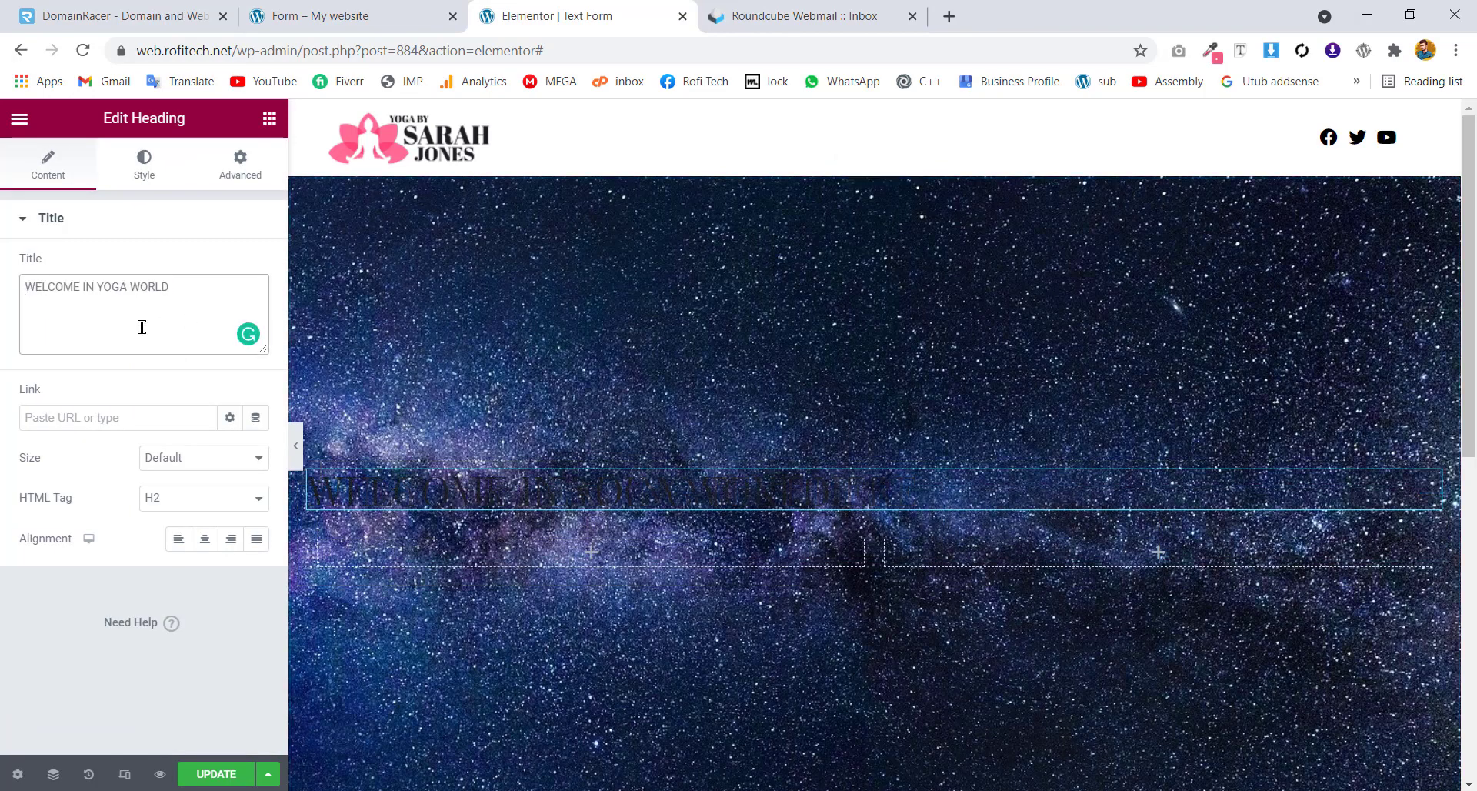
pyautogui.press('BackSpace')
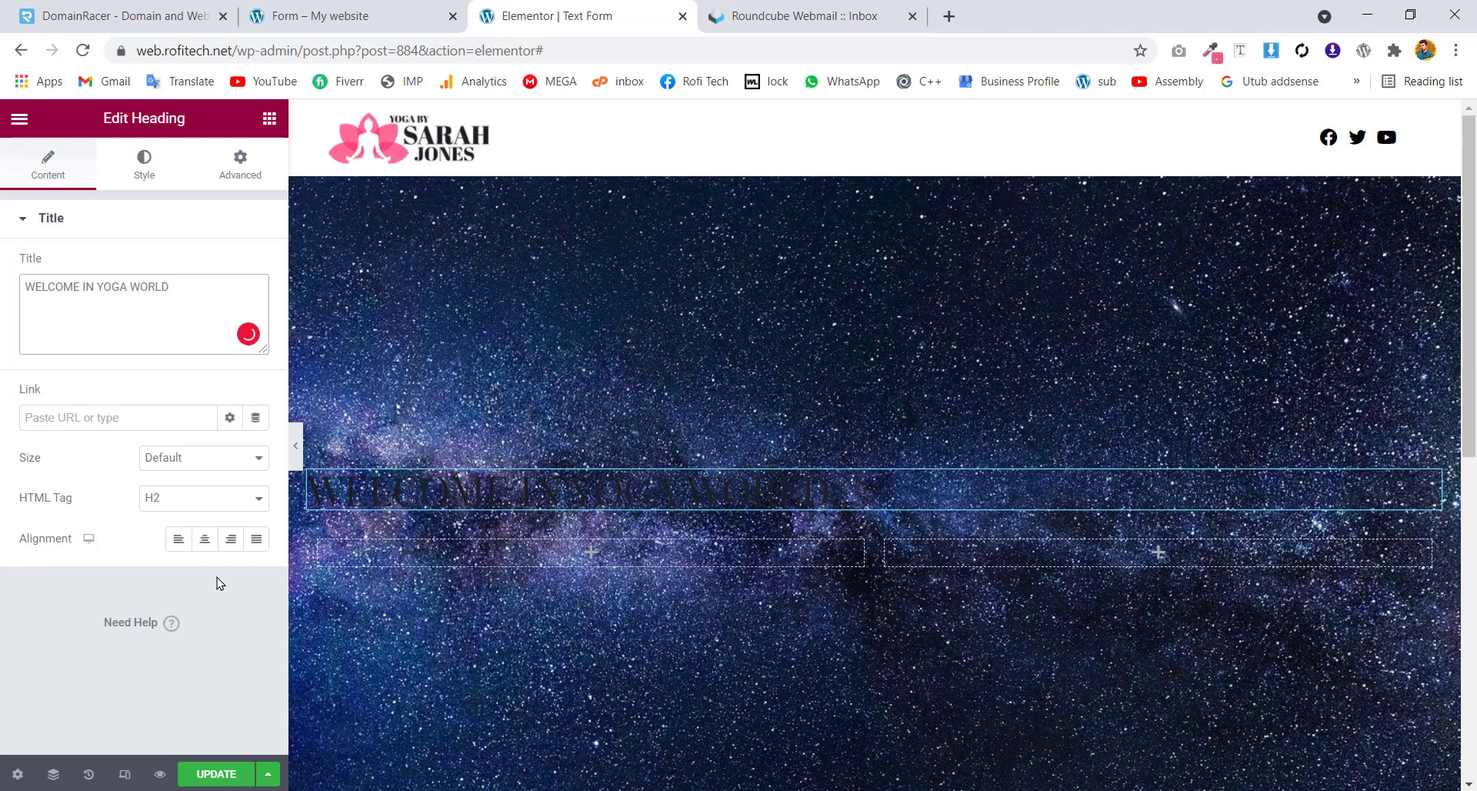
# Center the heading and set its text color to #FFFFFF
pyautogui.click(204, 539)
pyautogui.click(147, 178)
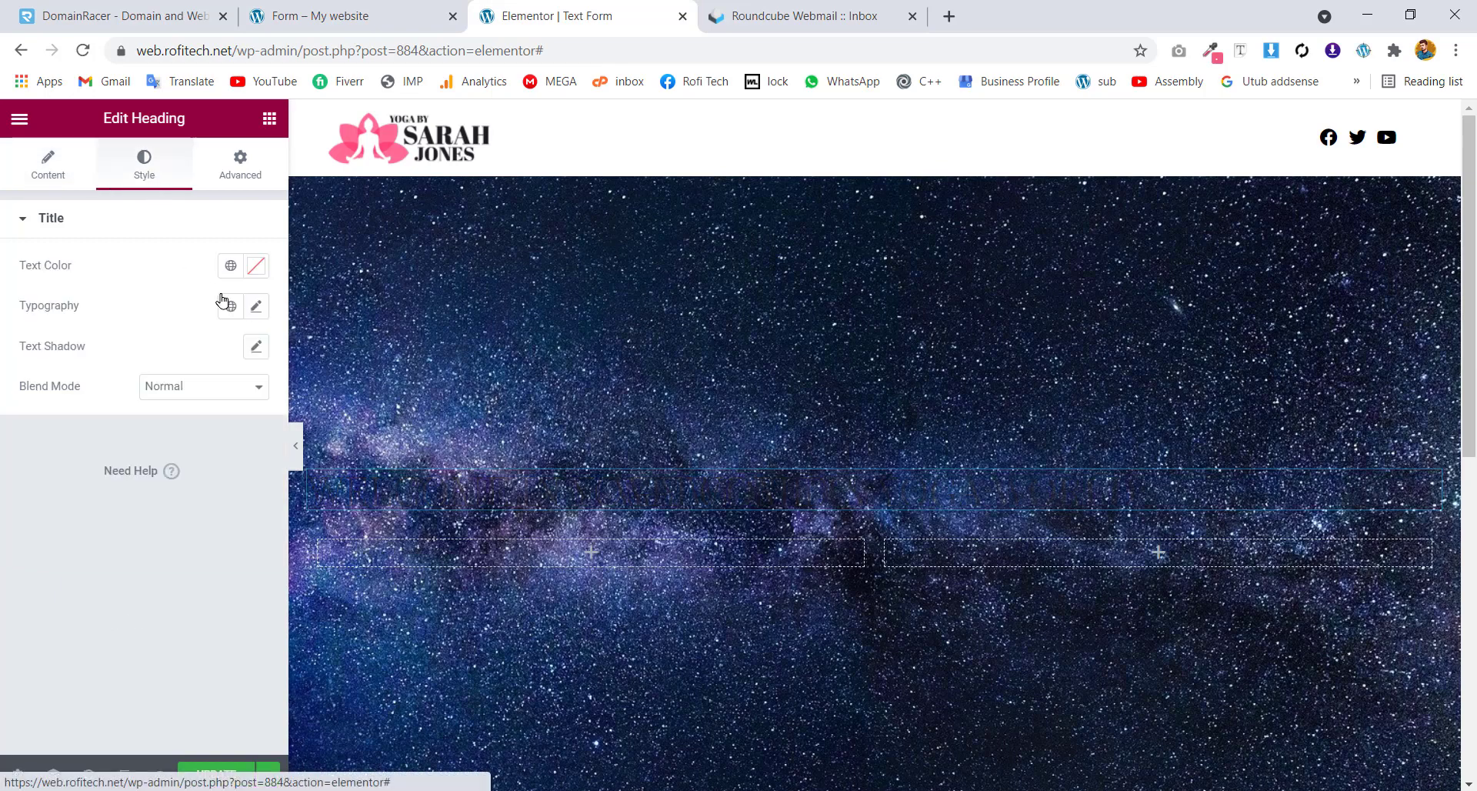
pyautogui.click(256, 265)
pyautogui.write('#FFFFFF')
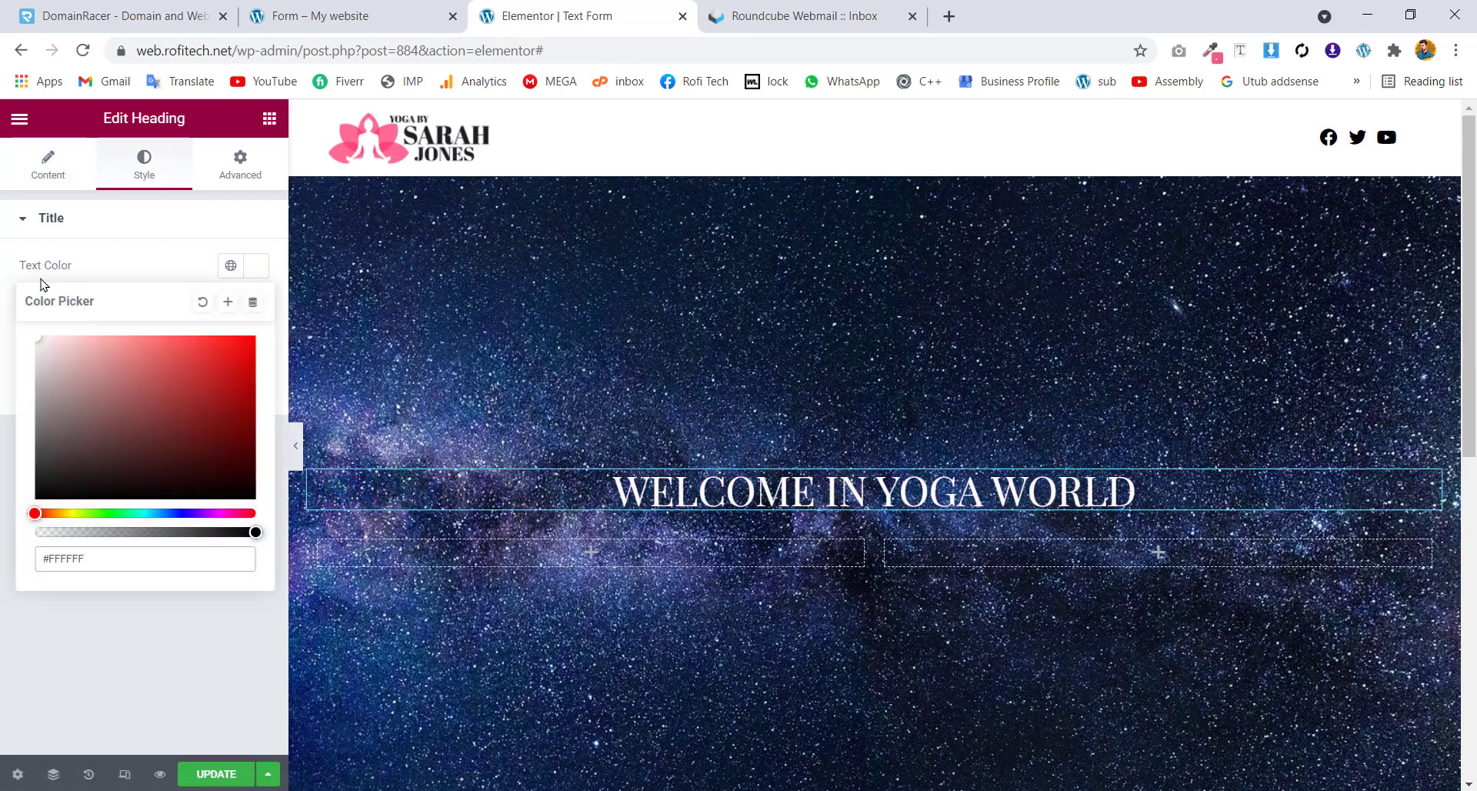
pyautogui.click(117, 273)
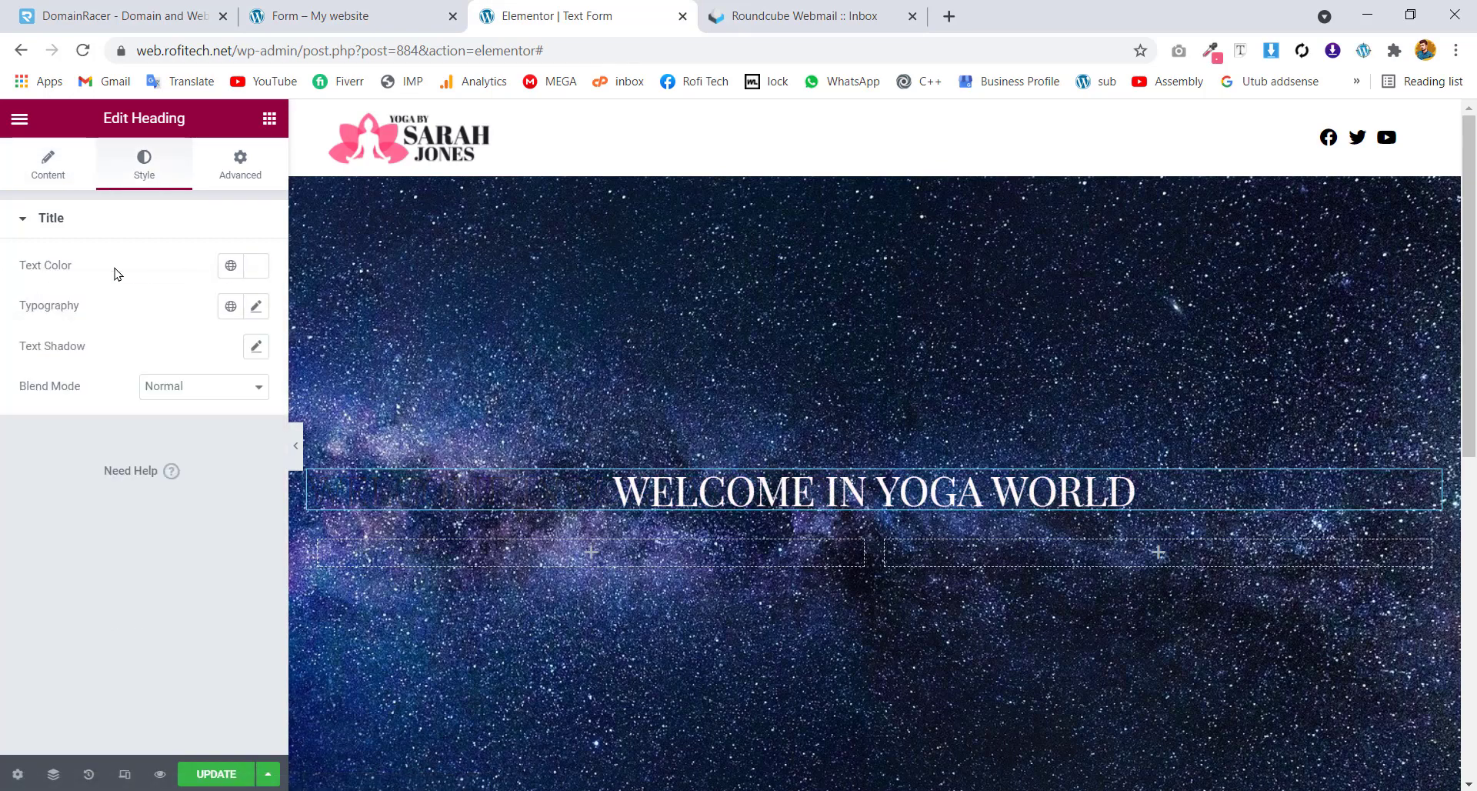
# Set the heading's typography weight to 600
pyautogui.click(257, 307)
pyautogui.click(202, 502)
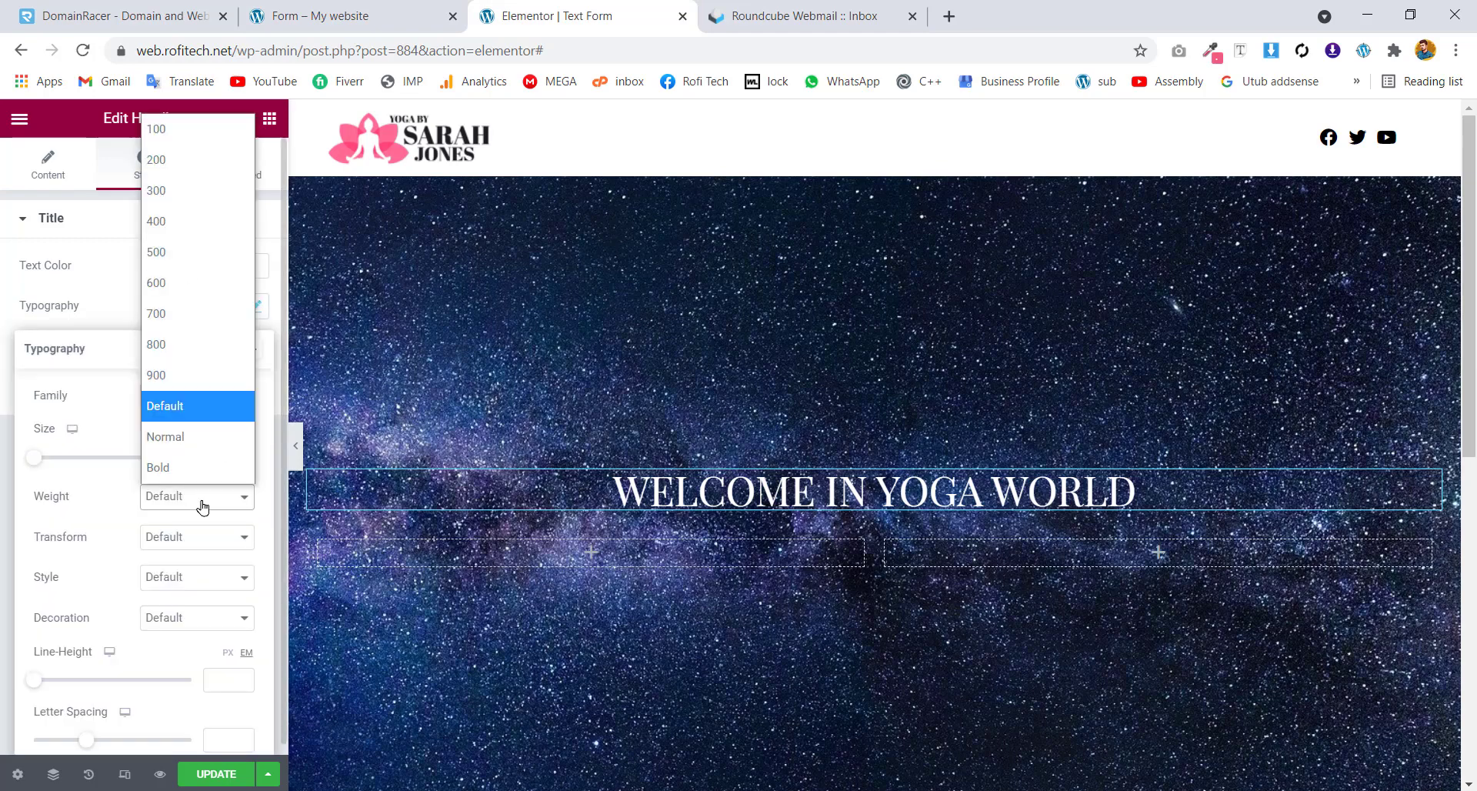
pyautogui.click(176, 277)
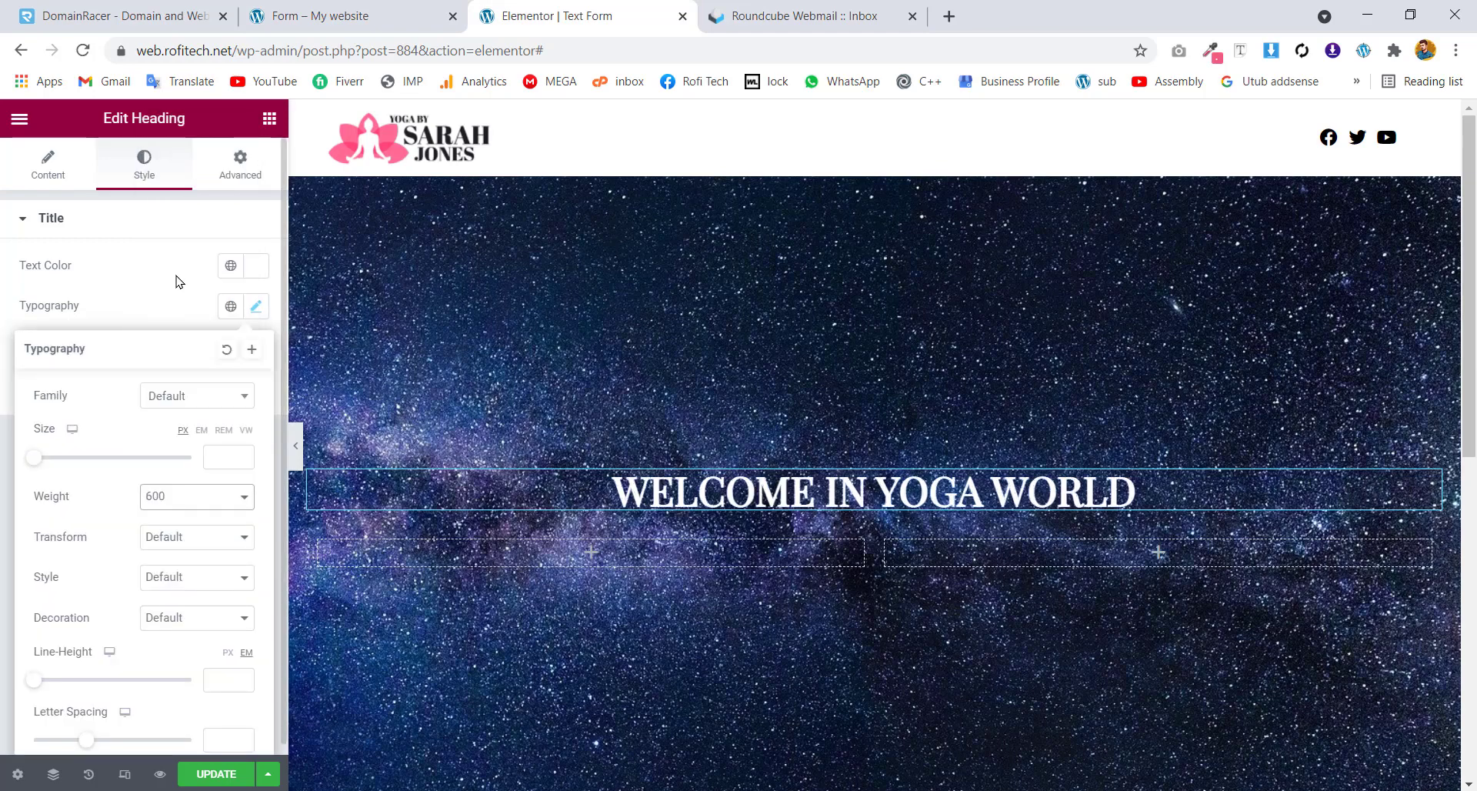
pyautogui.click(169, 315)
# Set the inner section's columns gap to No Gap
pyautogui.click(269, 123)
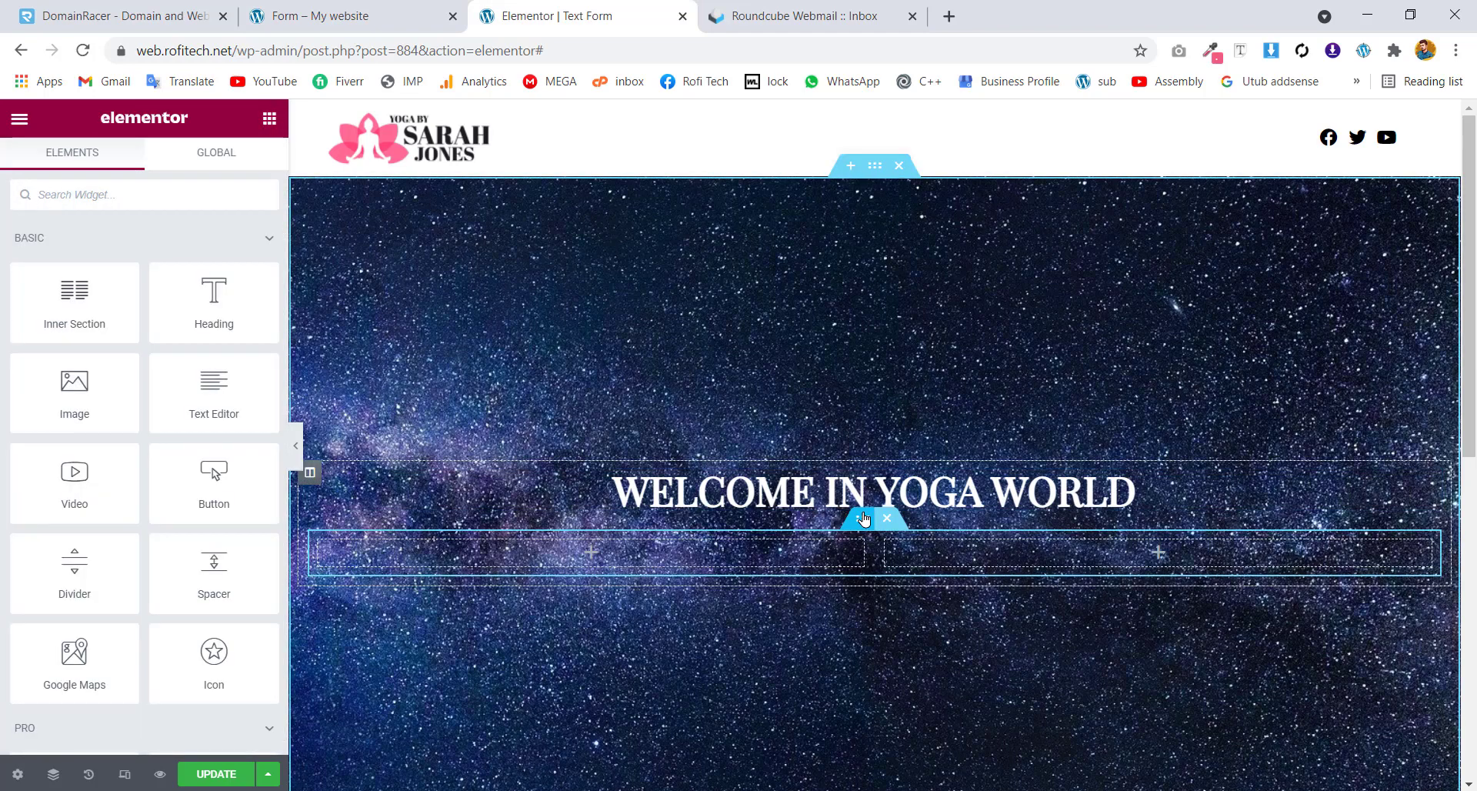
pyautogui.click(863, 518)
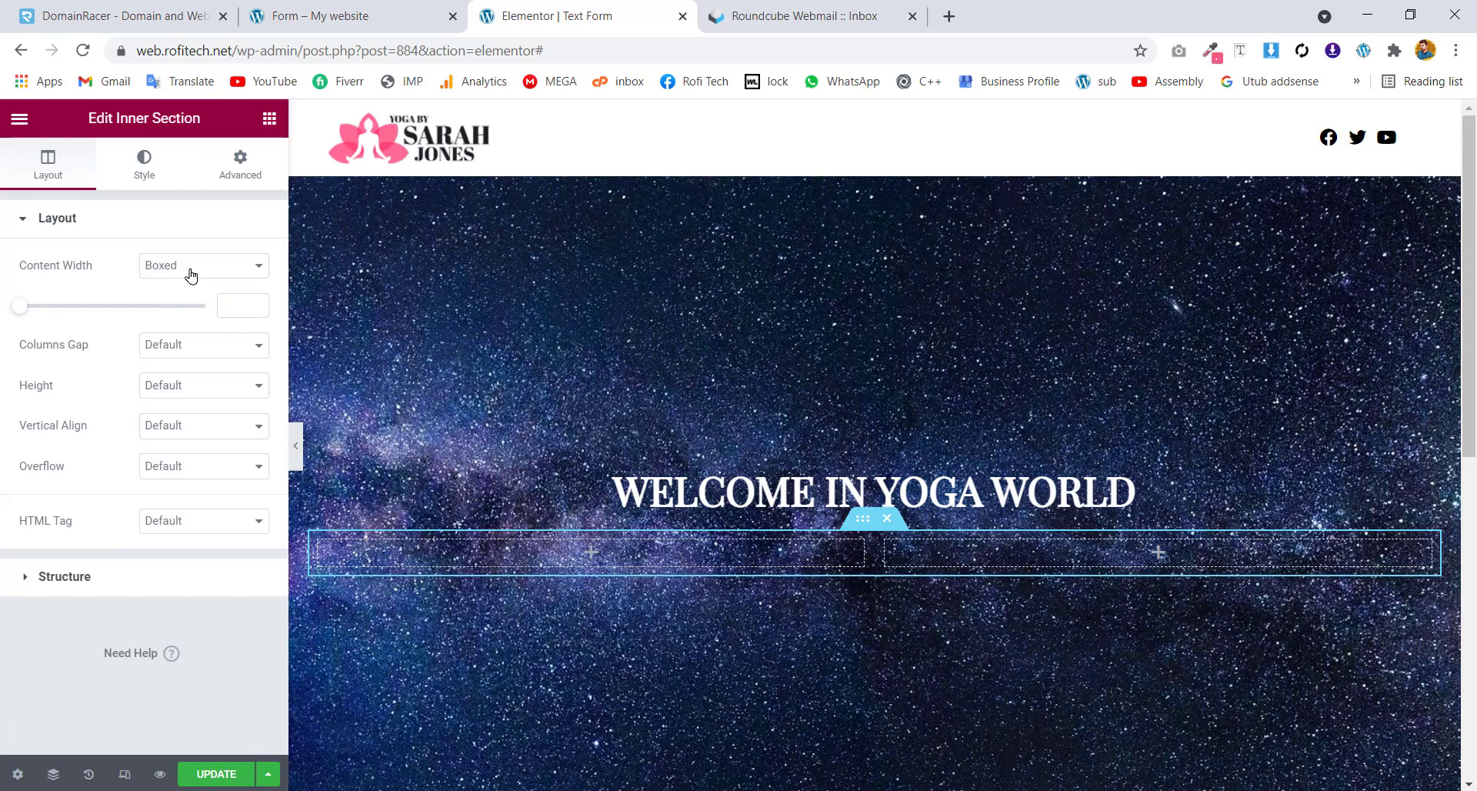
pyautogui.click(156, 350)
pyautogui.click(168, 417)
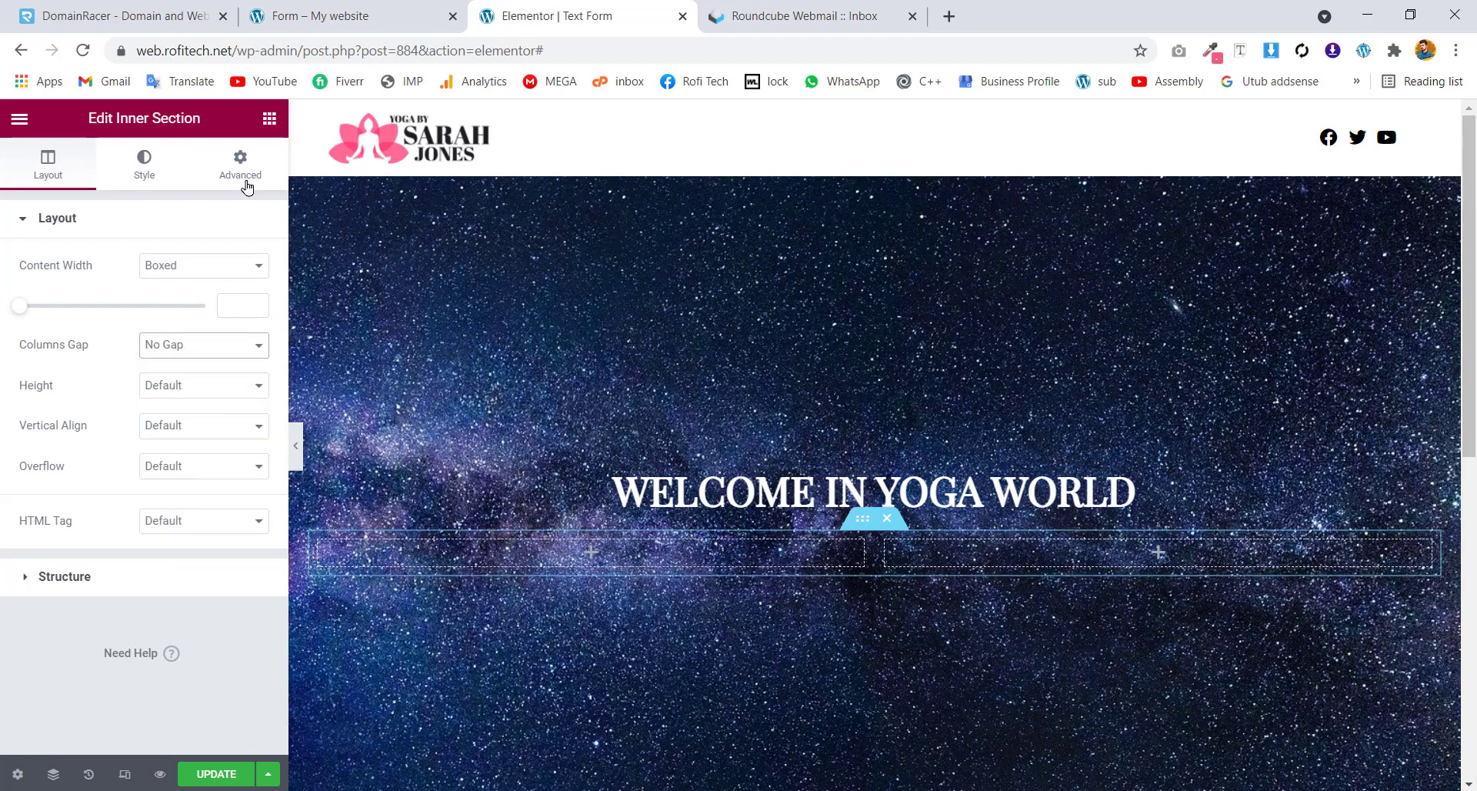
# Give the left inner column a classic background using the image gymnastics-free-img.jpg from the media library
pyautogui.click(320, 542)
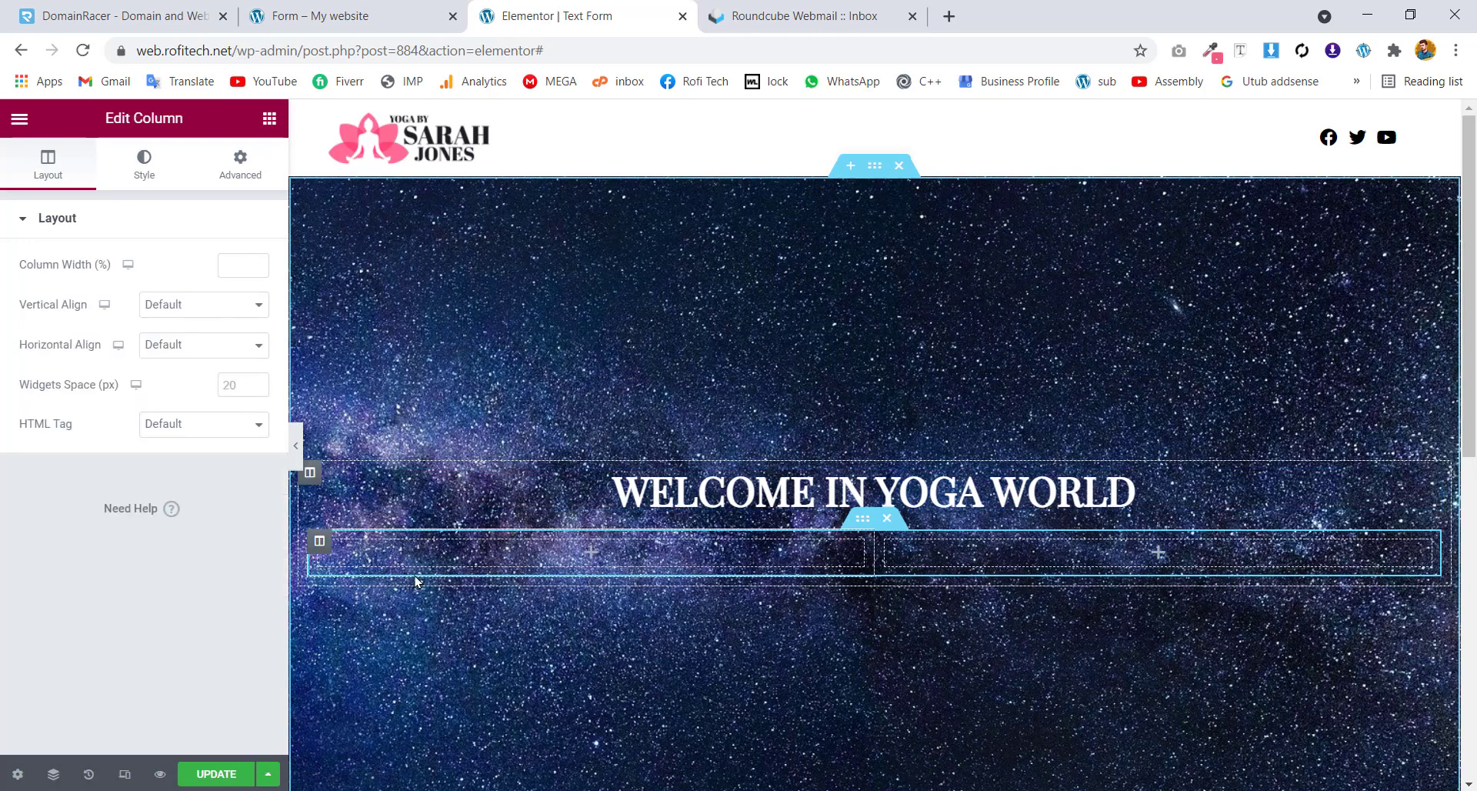
pyautogui.click(363, 13)
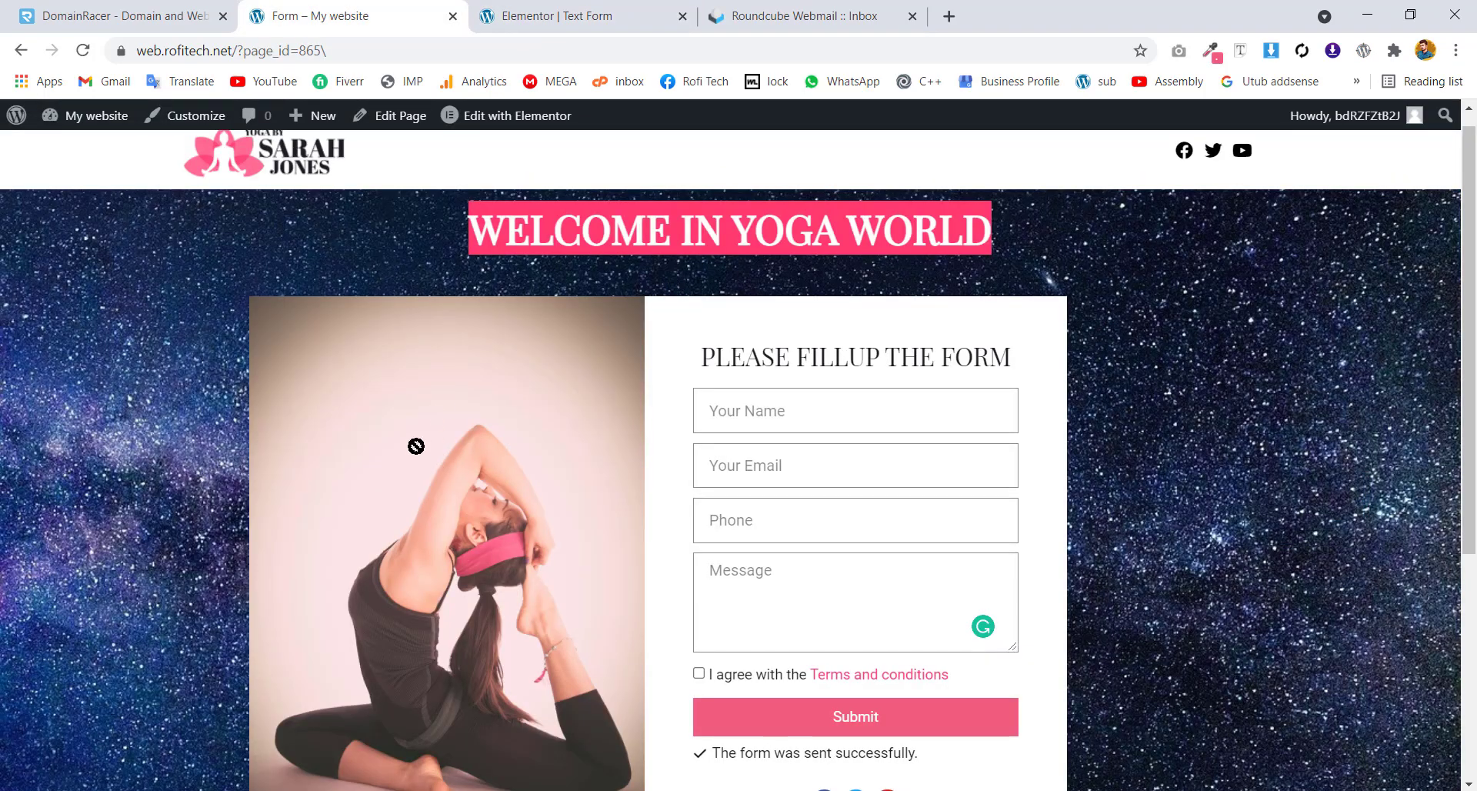
pyautogui.click(527, 10)
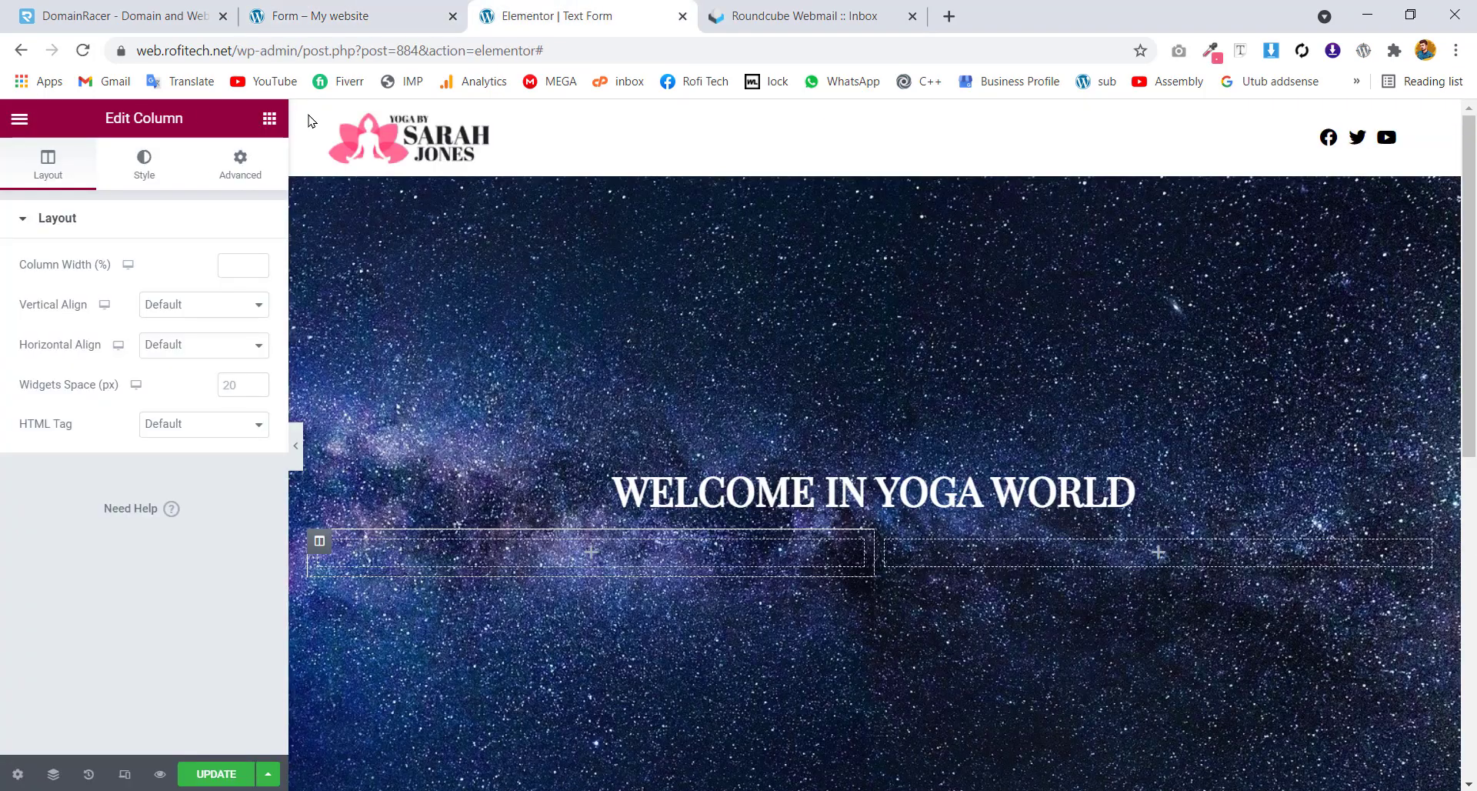
pyautogui.click(269, 118)
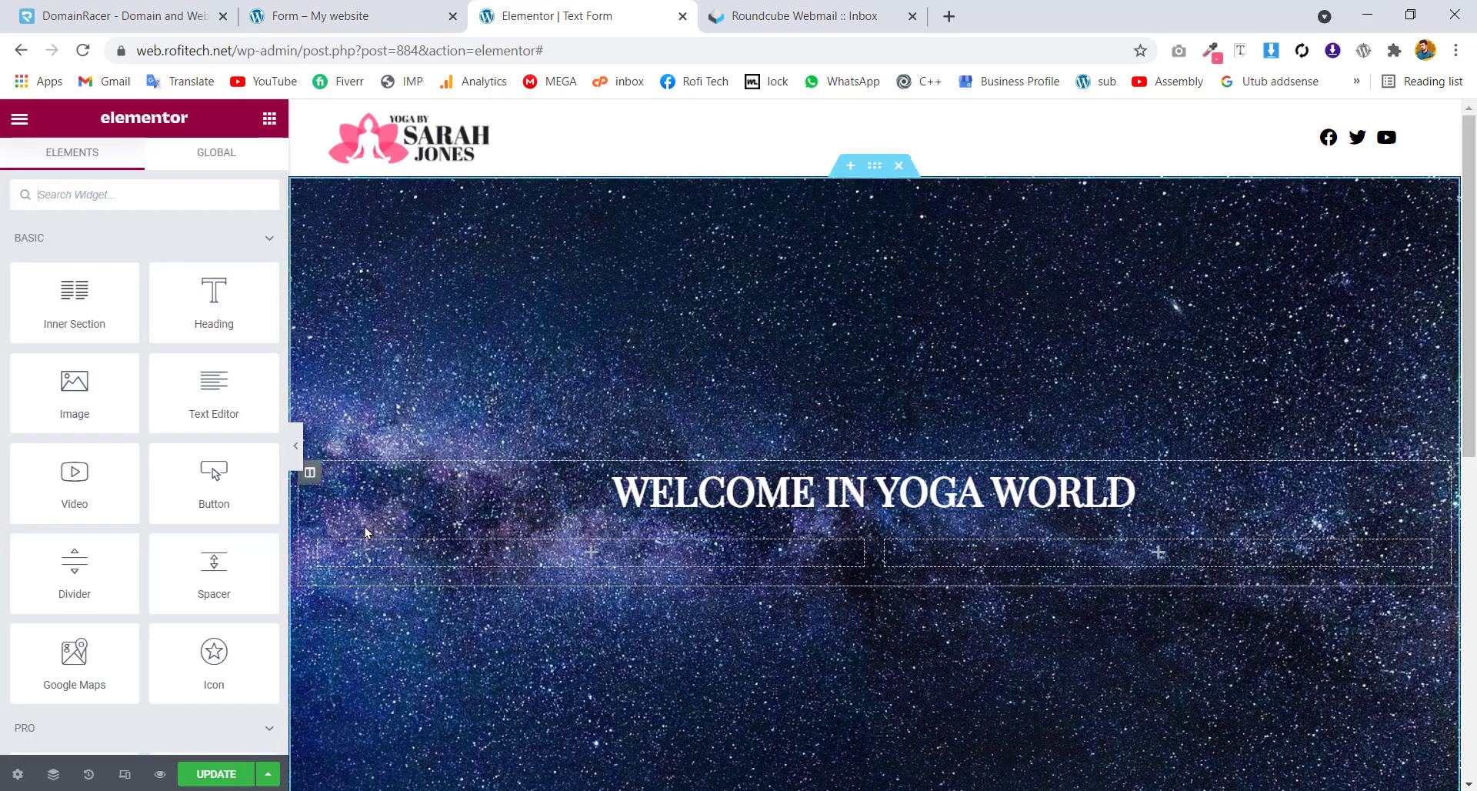
pyautogui.click(320, 541)
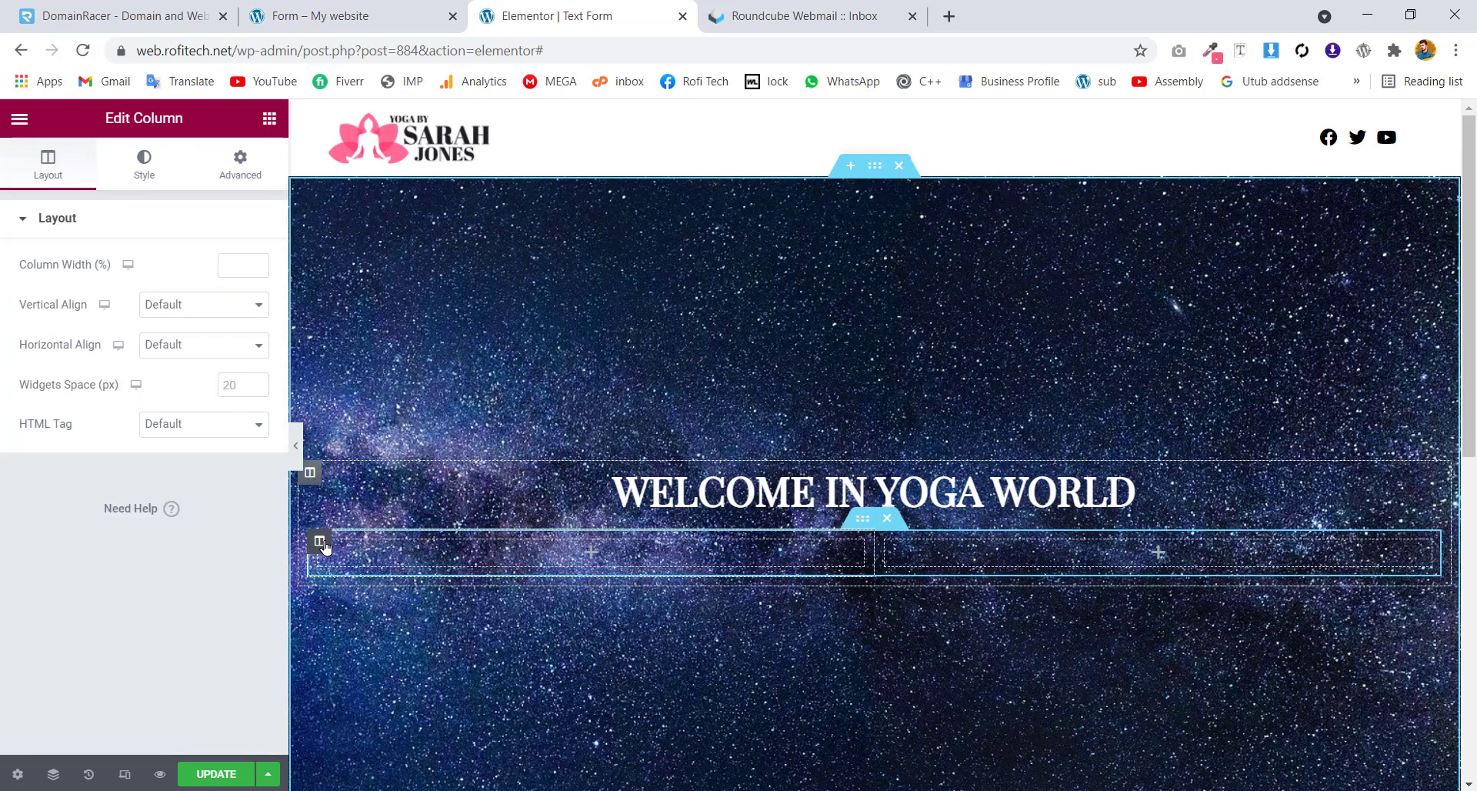
pyautogui.click(146, 174)
pyautogui.click(206, 310)
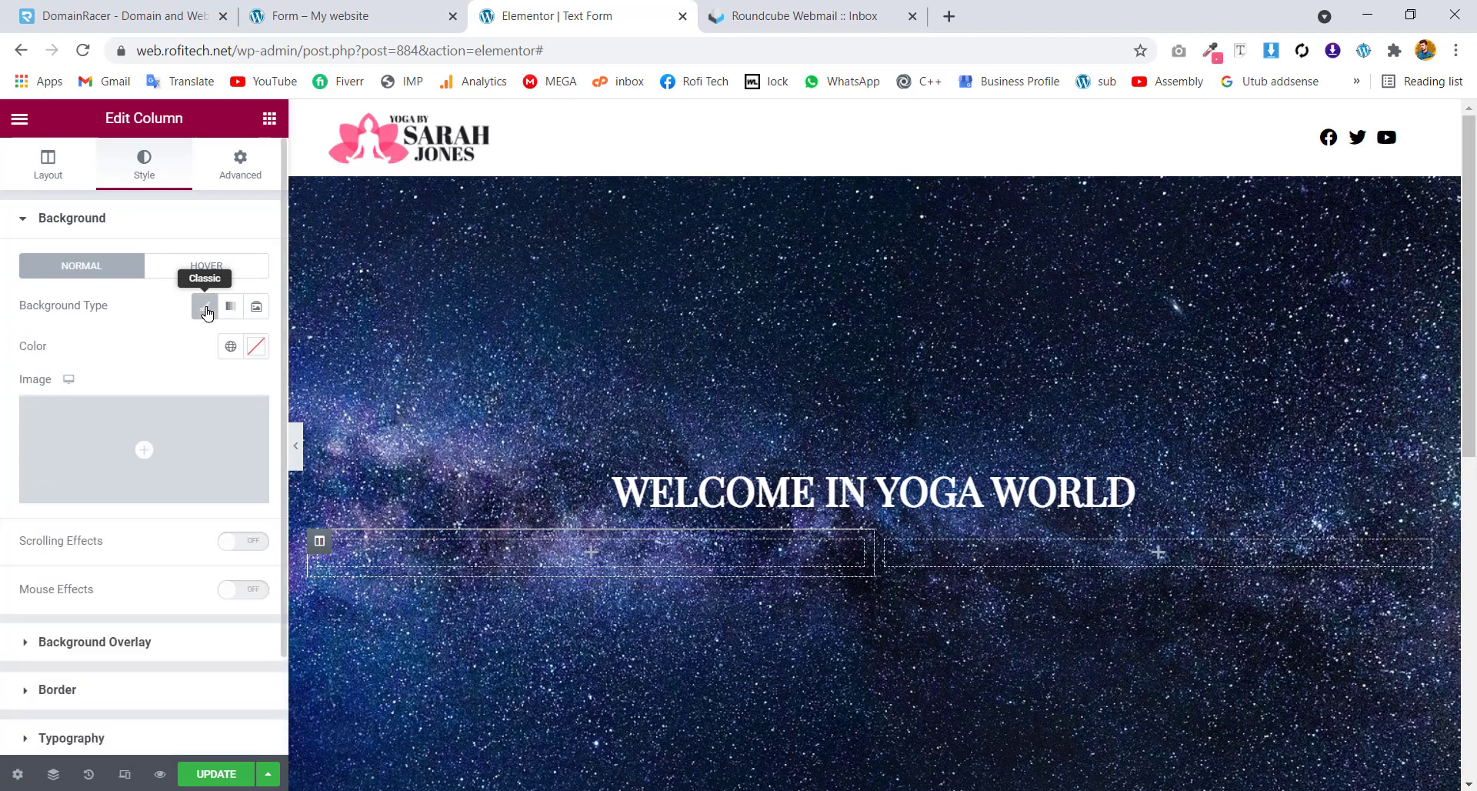
pyautogui.click(146, 462)
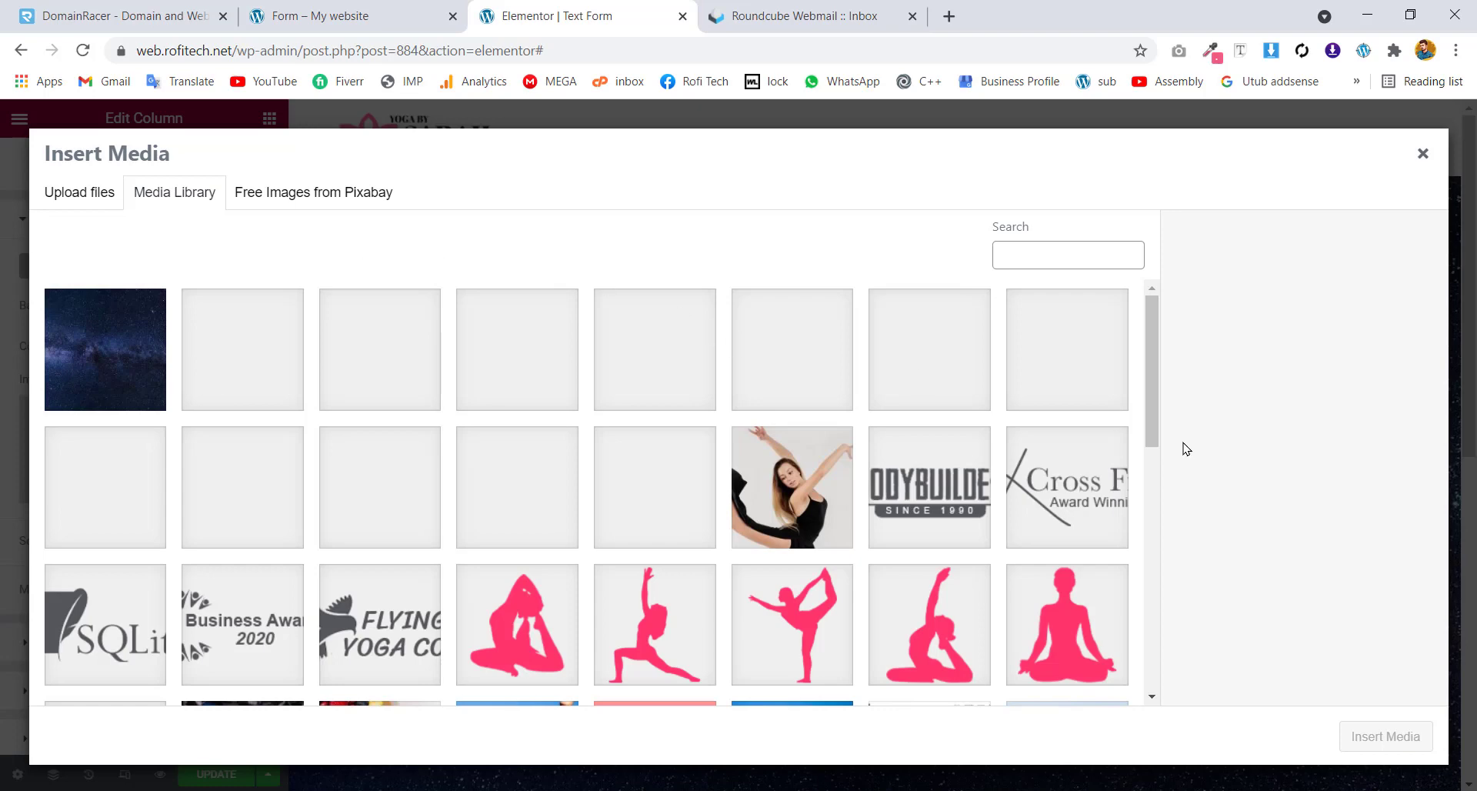
pyautogui.moveTo(1147, 394); pyautogui.dragTo(1147, 574)
pyautogui.click(771, 416)
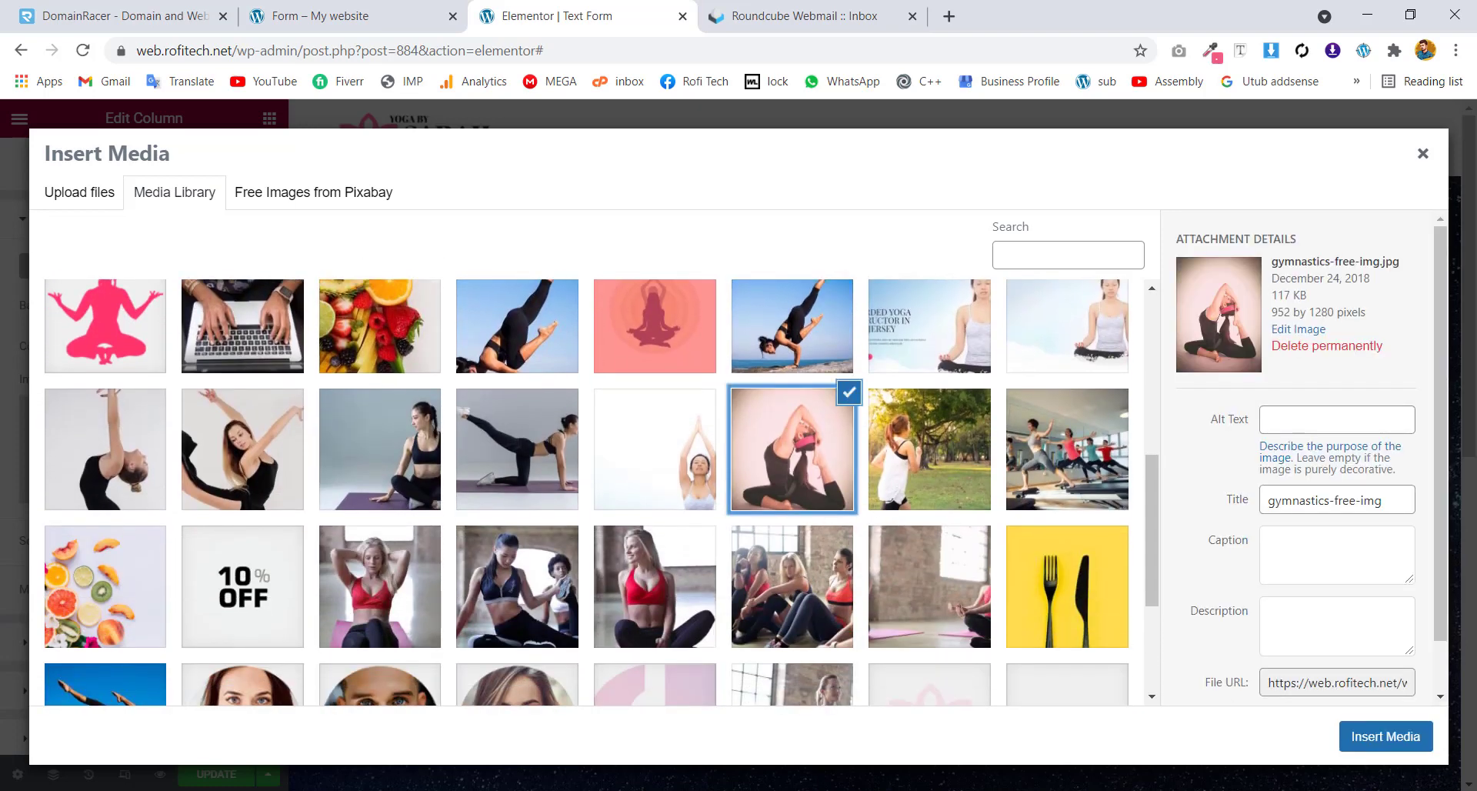
pyautogui.click(1385, 736)
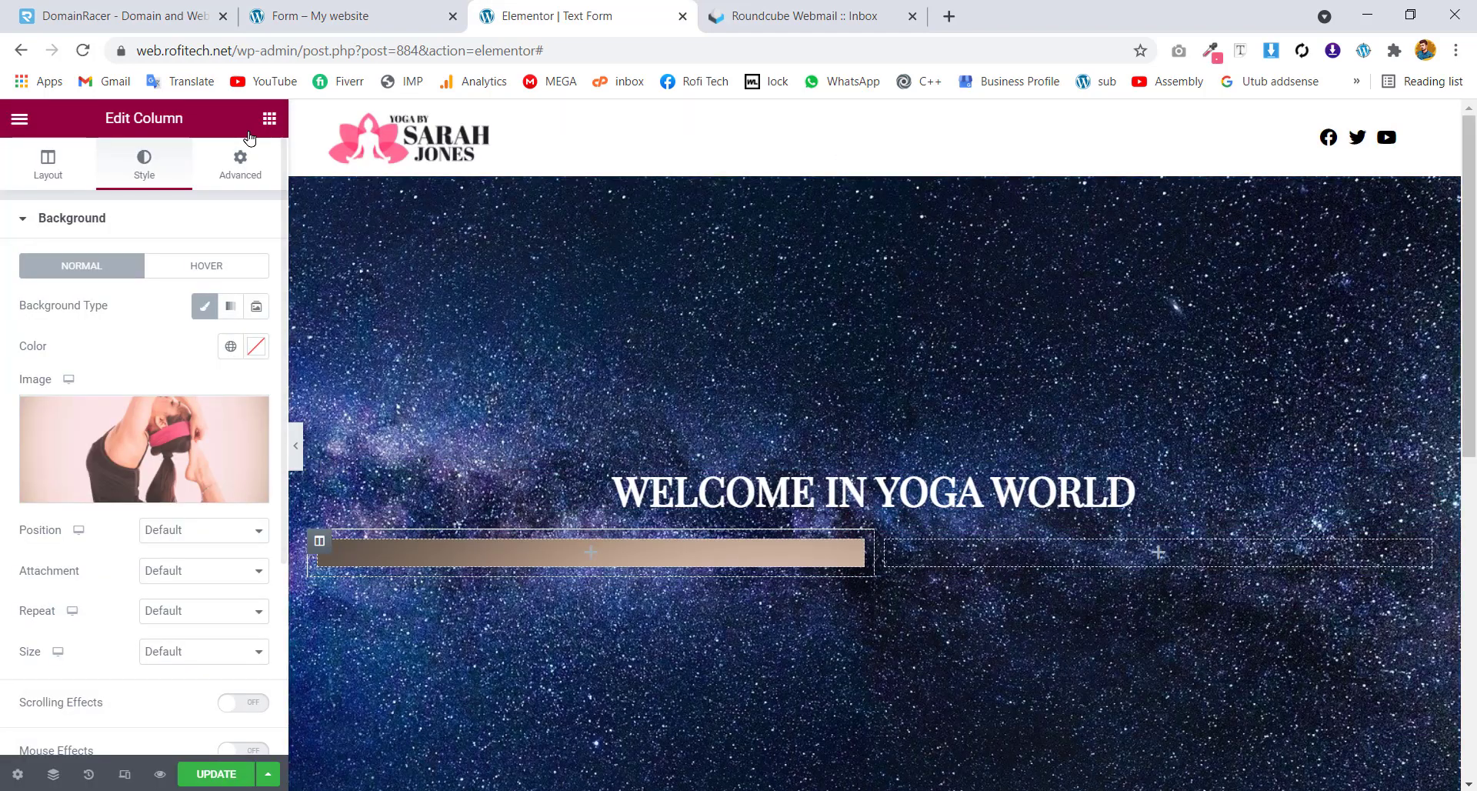
# Add a Spacer widget inside the left inner column and reopen the column's background settings
pyautogui.click(269, 118)
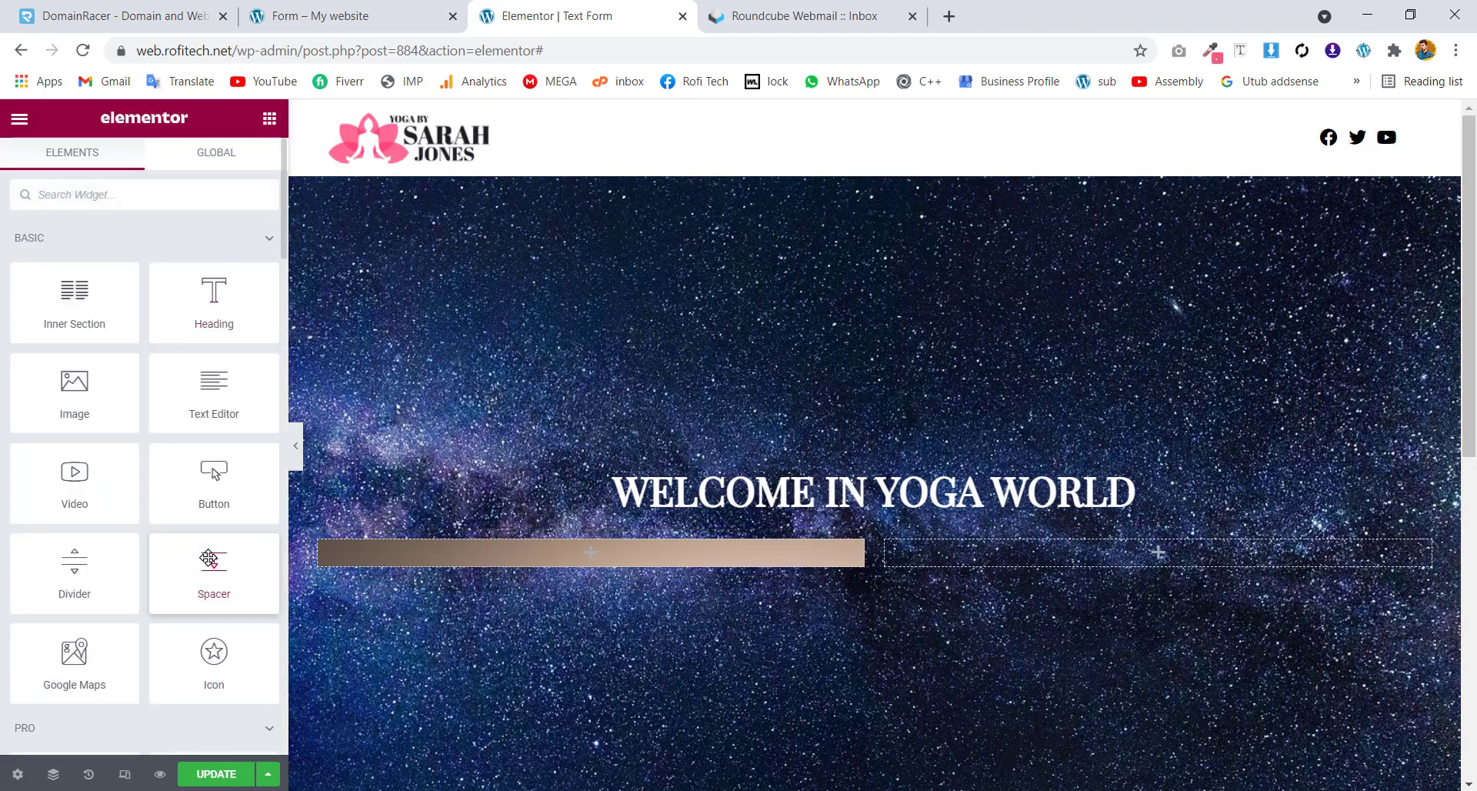
pyautogui.moveTo(214, 569); pyautogui.dragTo(603, 566)
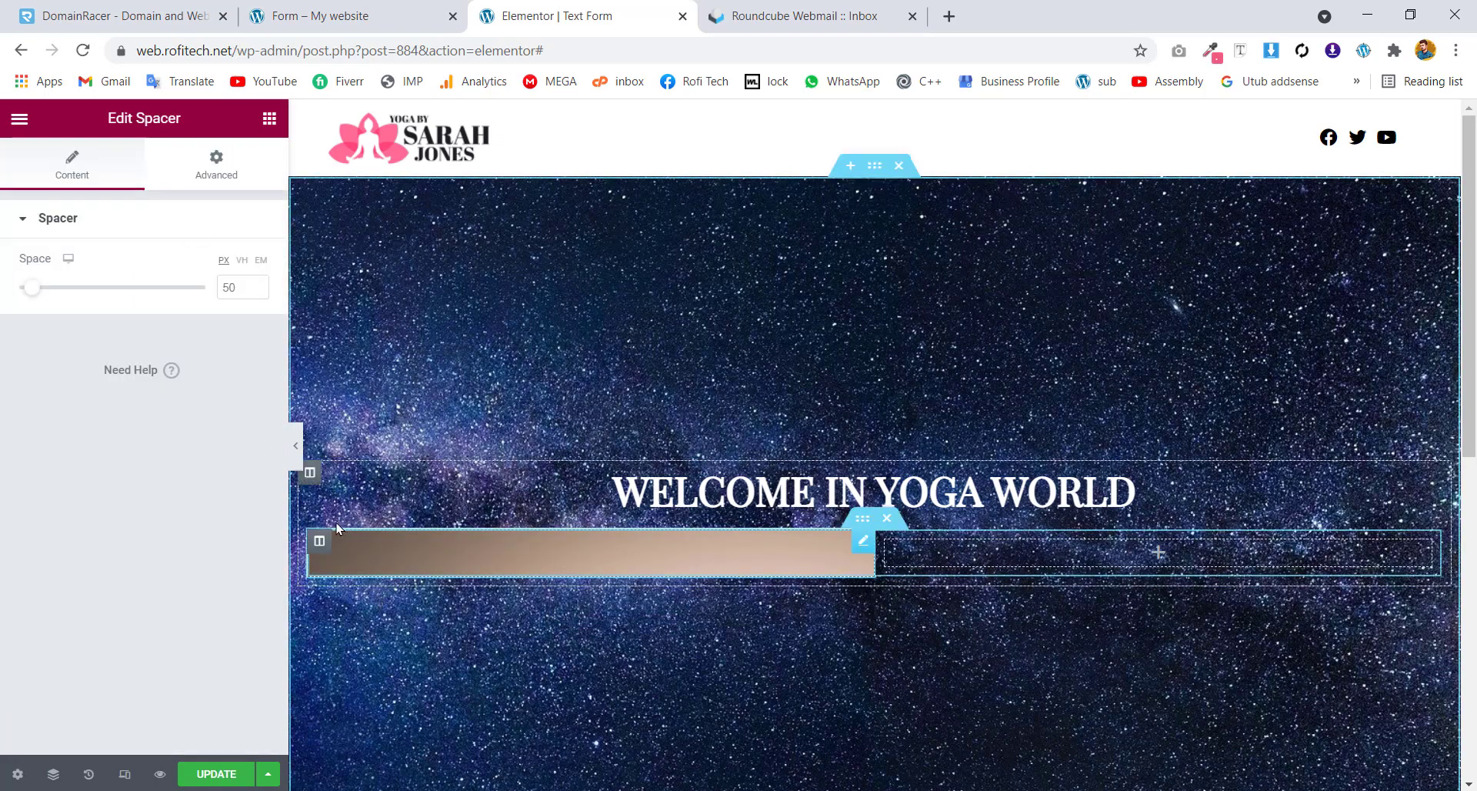
pyautogui.hotkey('ctrl', 'z')
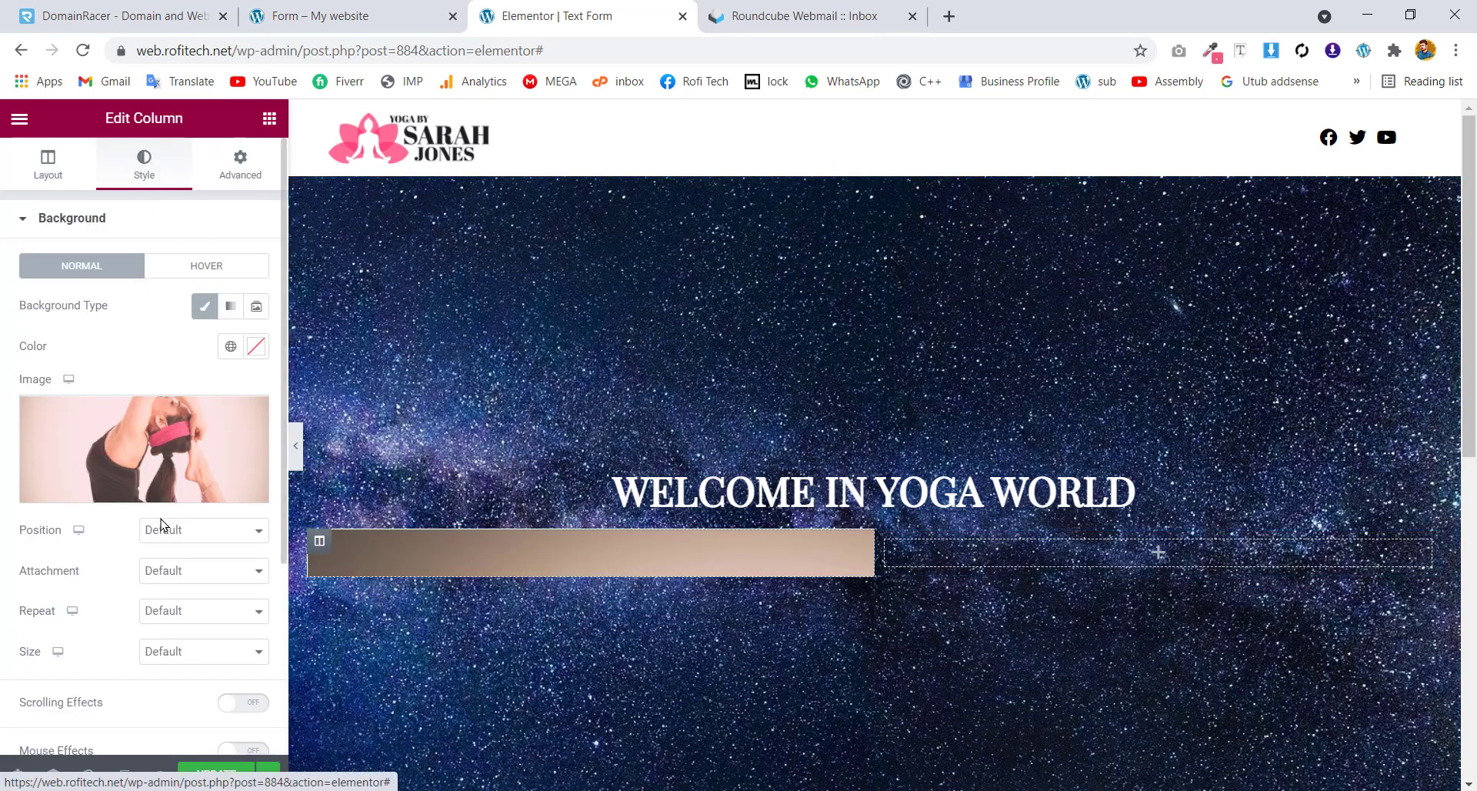
# Set the left inner column's background image size to Cover and its repeat to No-repeat
pyautogui.click(164, 652)
pyautogui.click(181, 564)
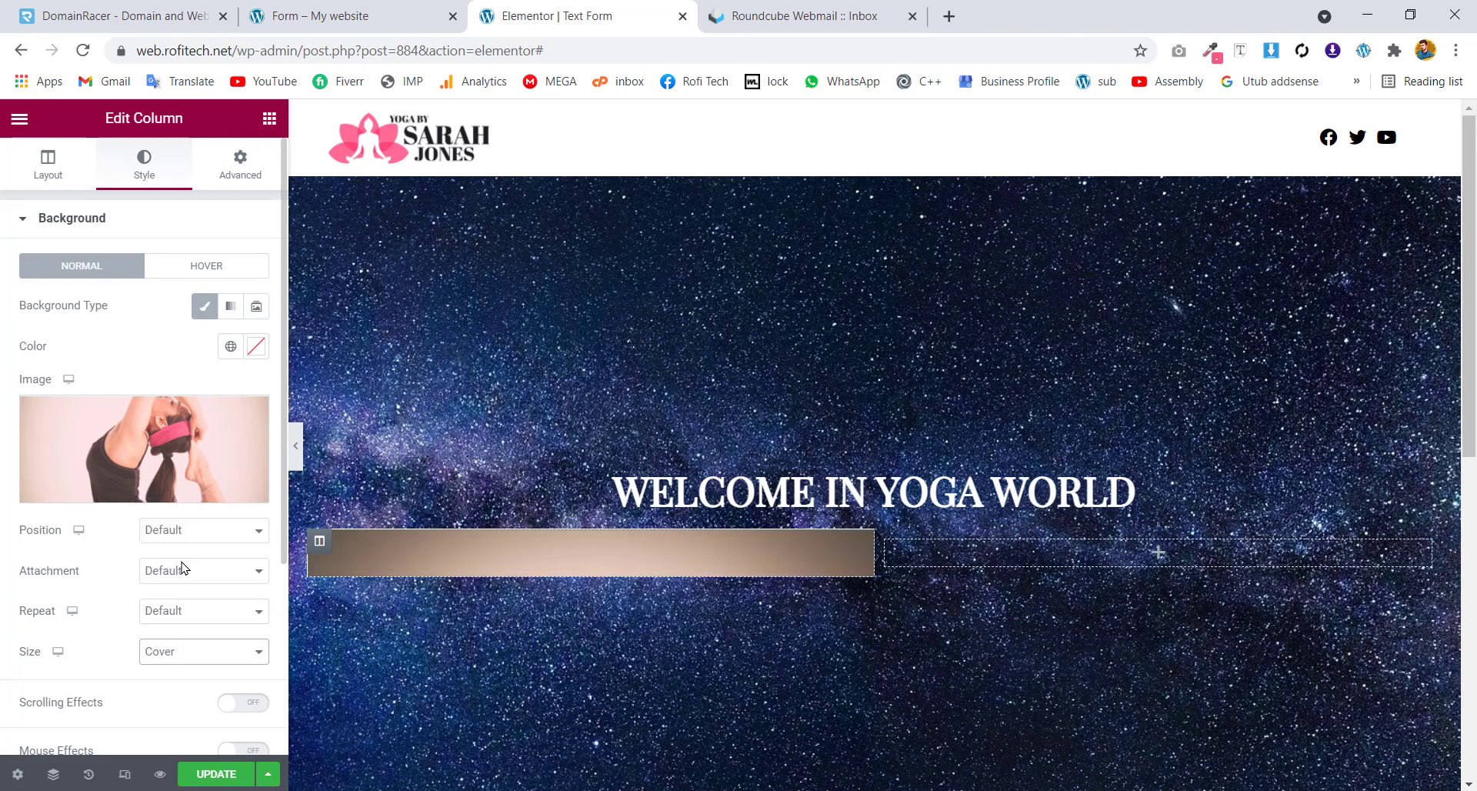
pyautogui.click(175, 613)
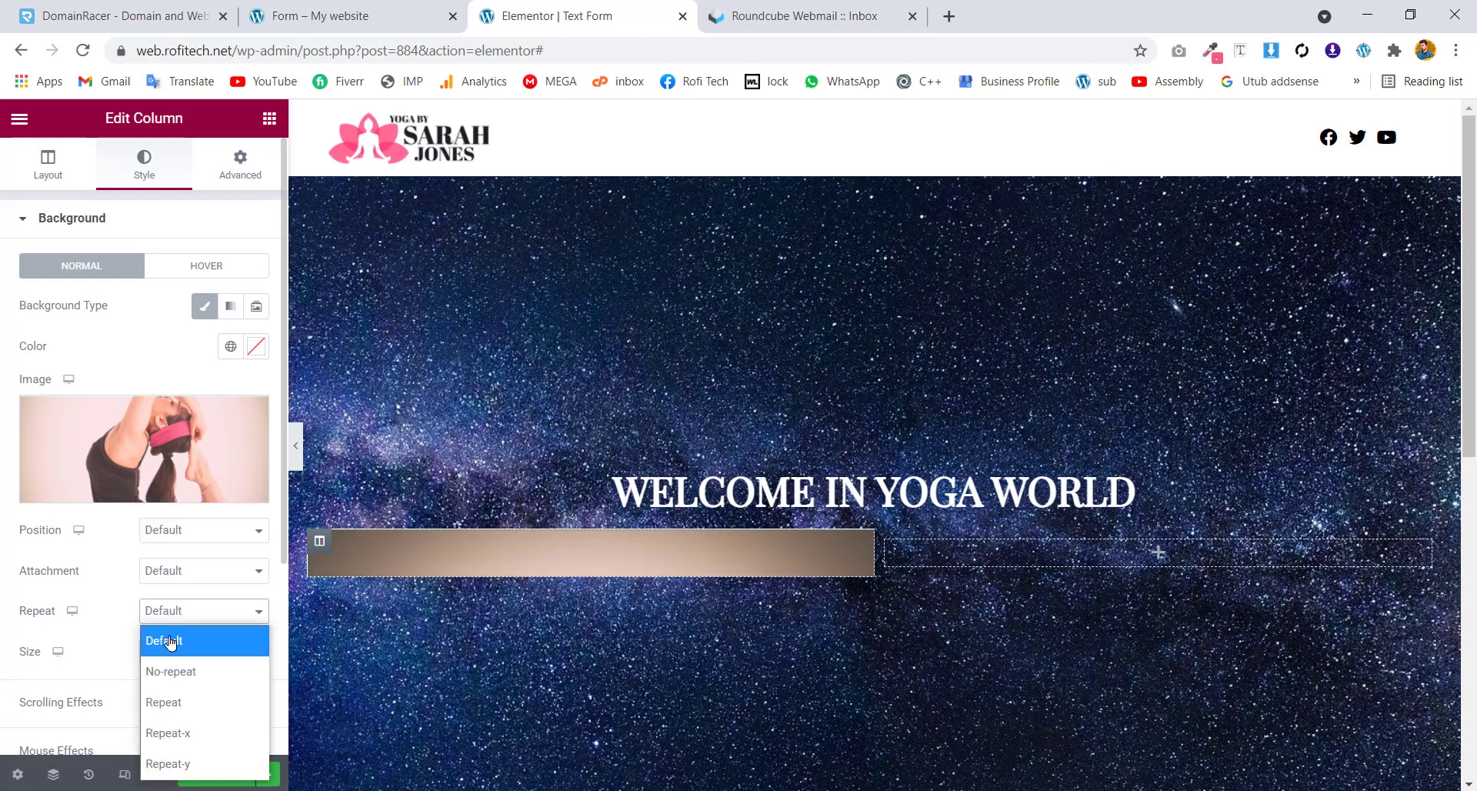
pyautogui.click(169, 674)
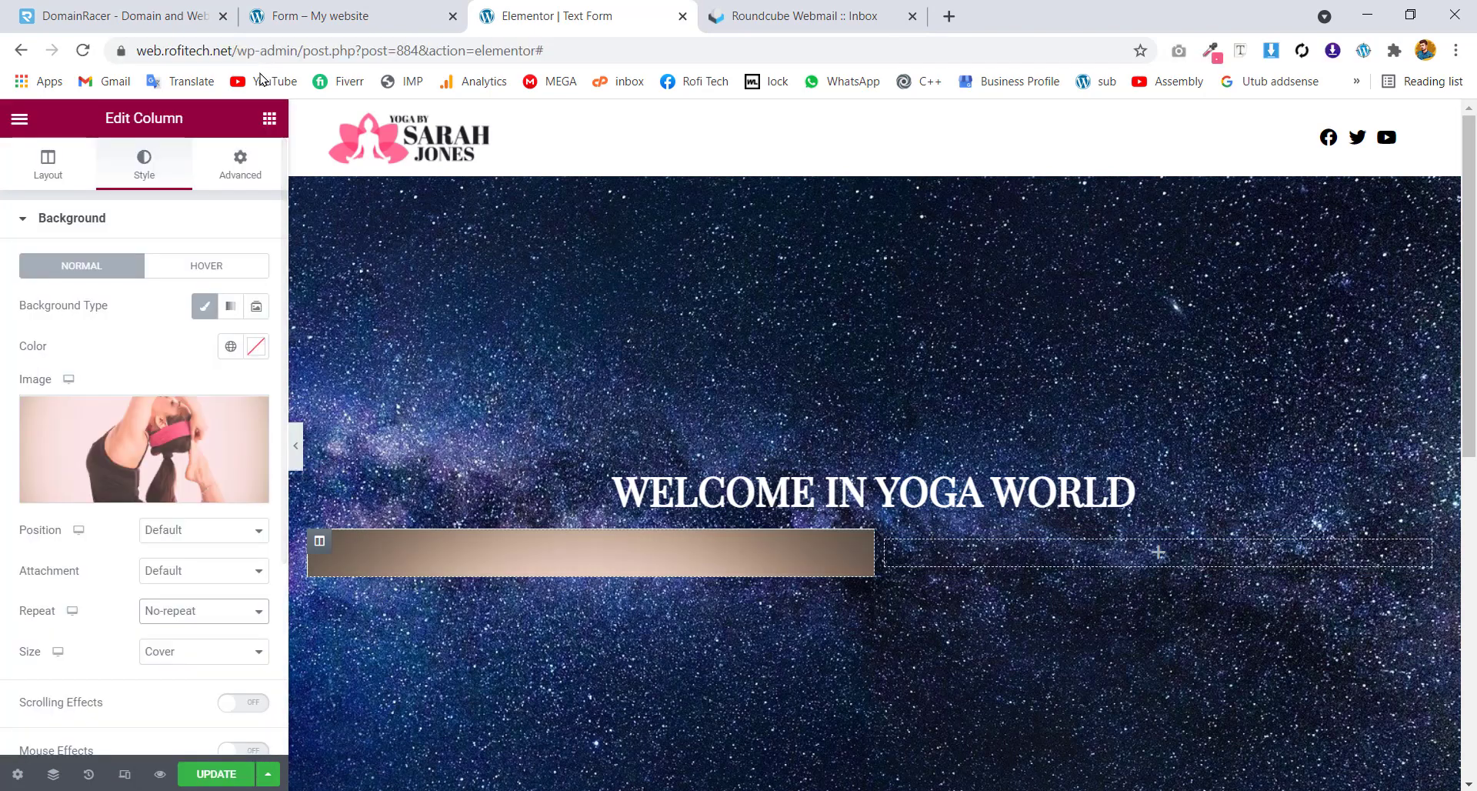
pyautogui.click(269, 117)
# Give the right inner column a classic background with a white color and no image
pyautogui.click(392, 8)
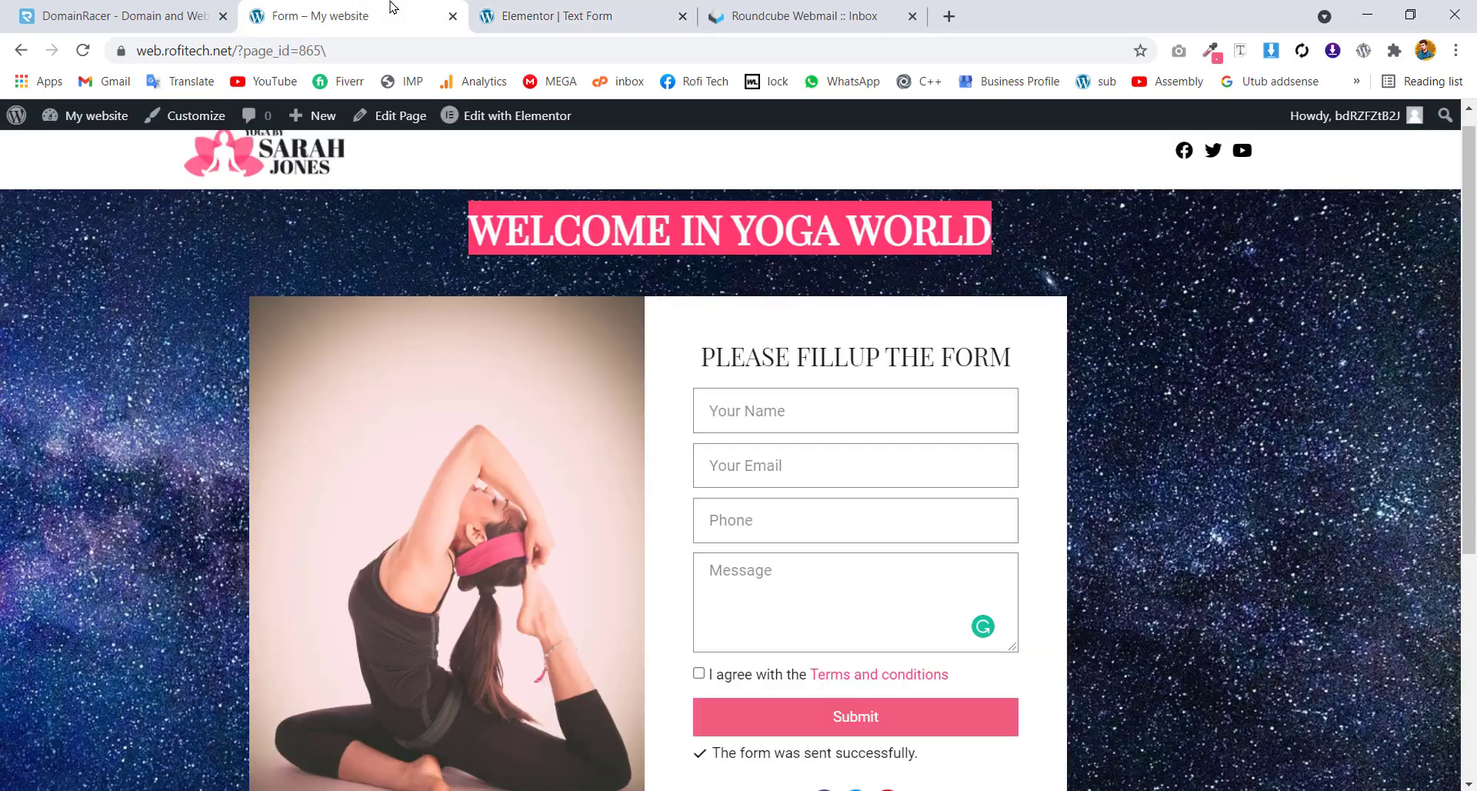
pyautogui.hotkey('ctrl', 'Tab')
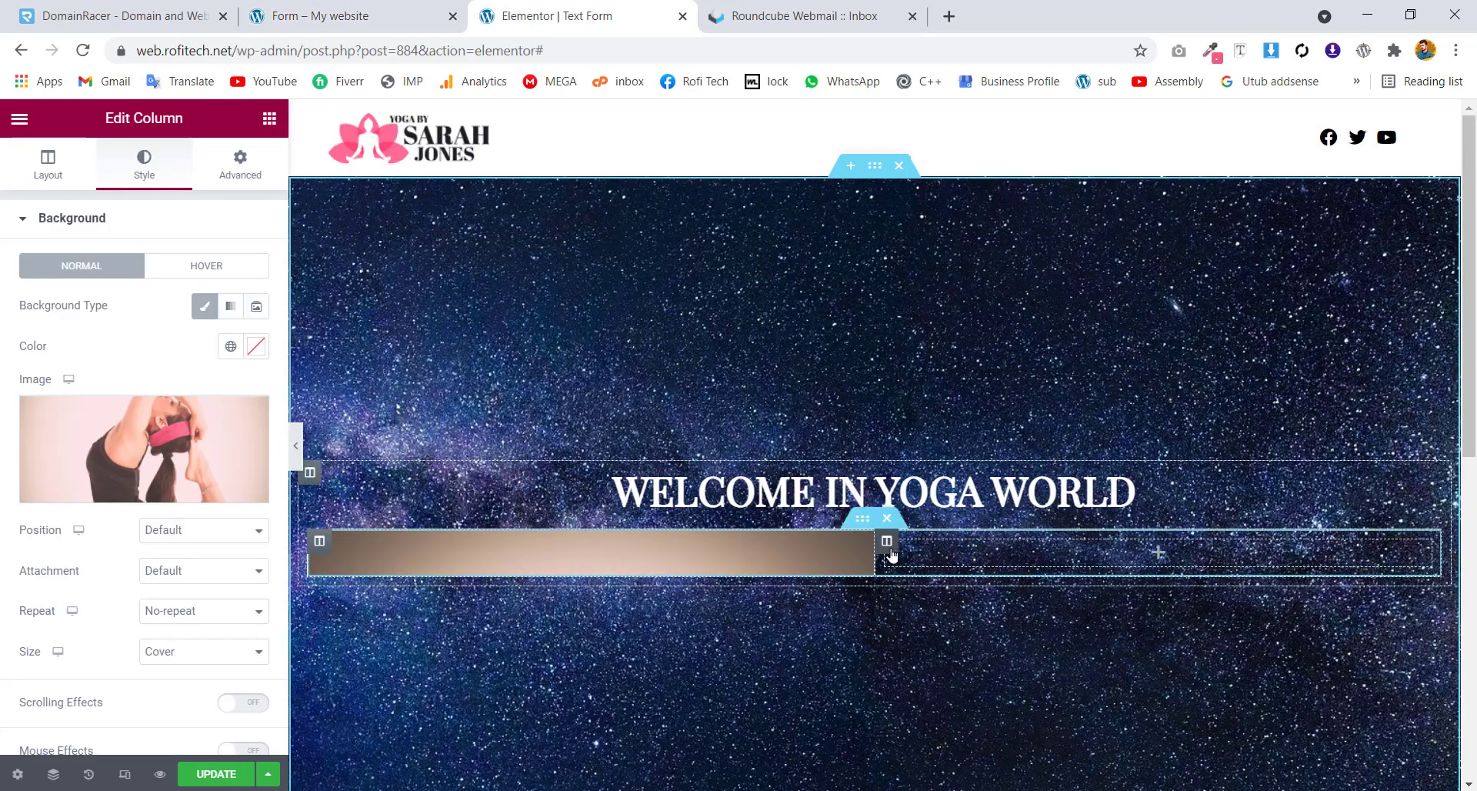
pyautogui.click(888, 546)
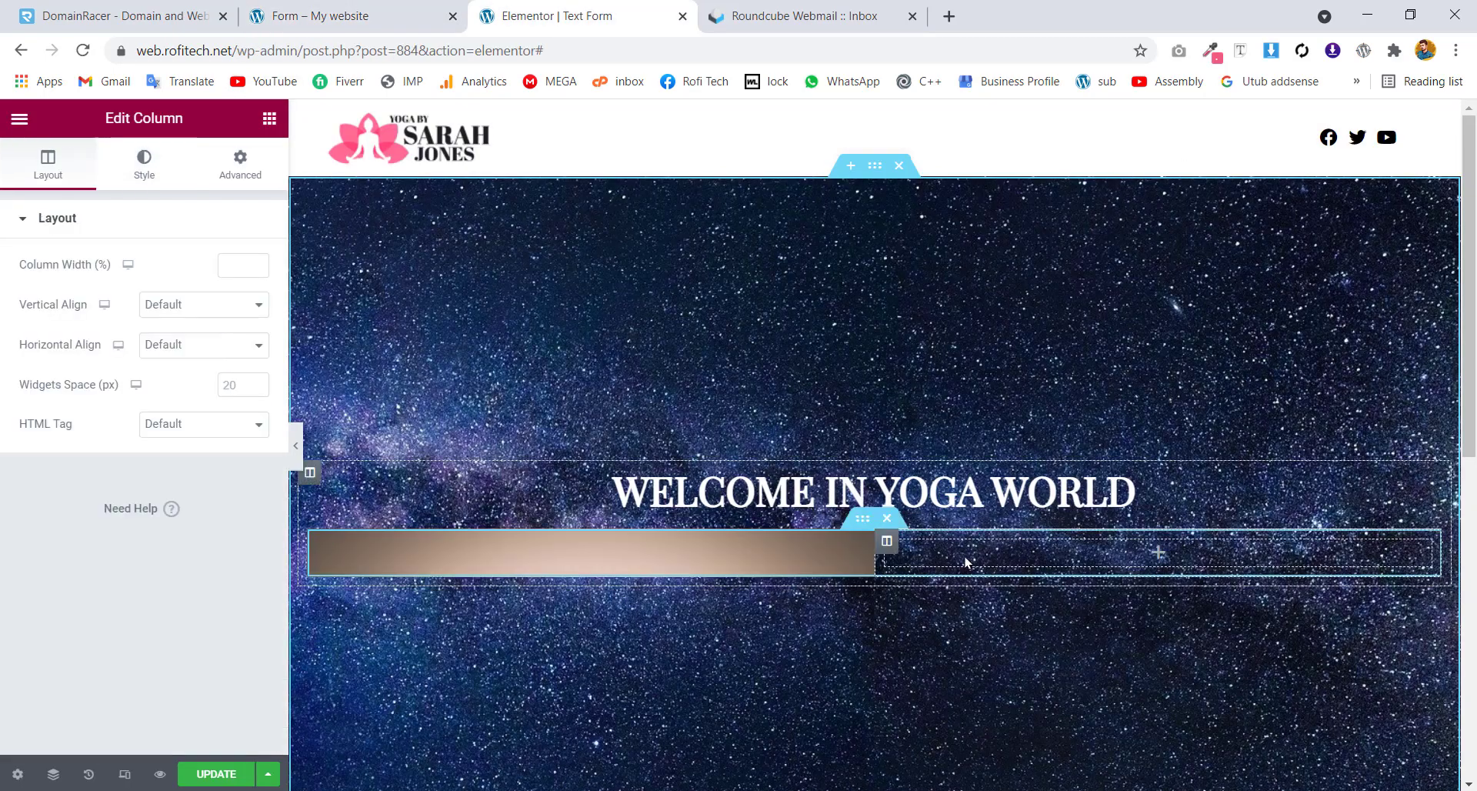
pyautogui.click(149, 179)
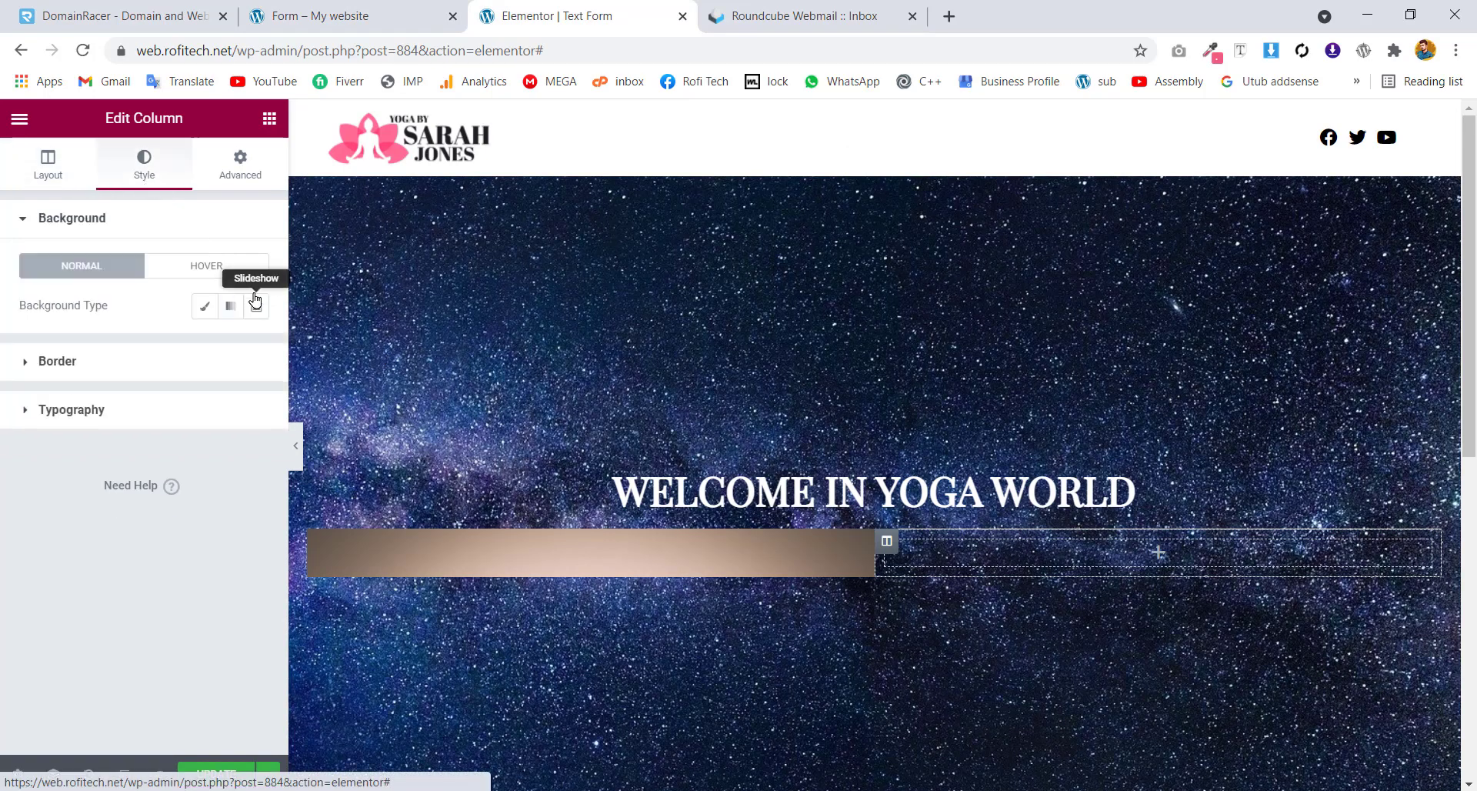
pyautogui.click(205, 307)
pyautogui.click(148, 415)
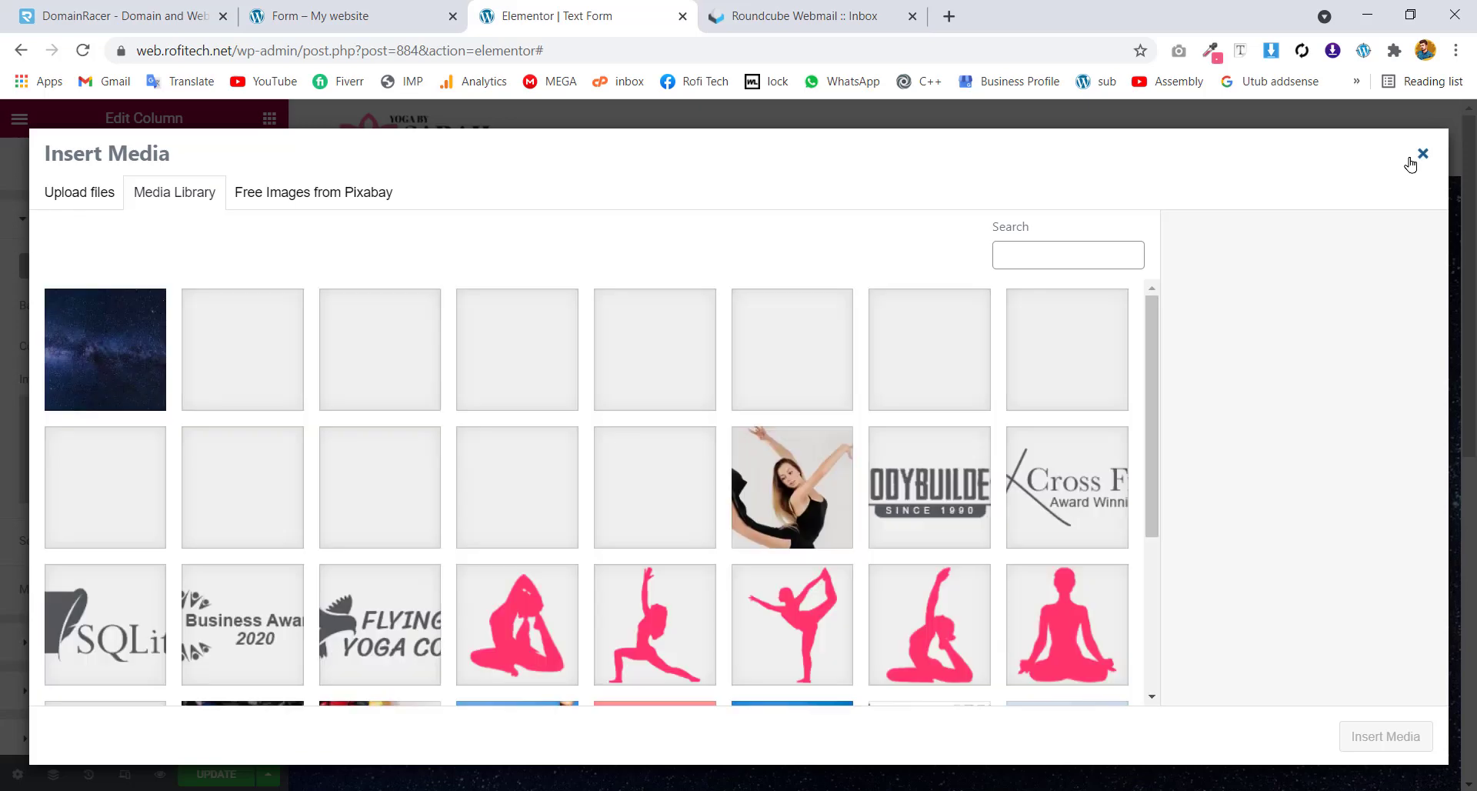
pyautogui.click(1422, 153)
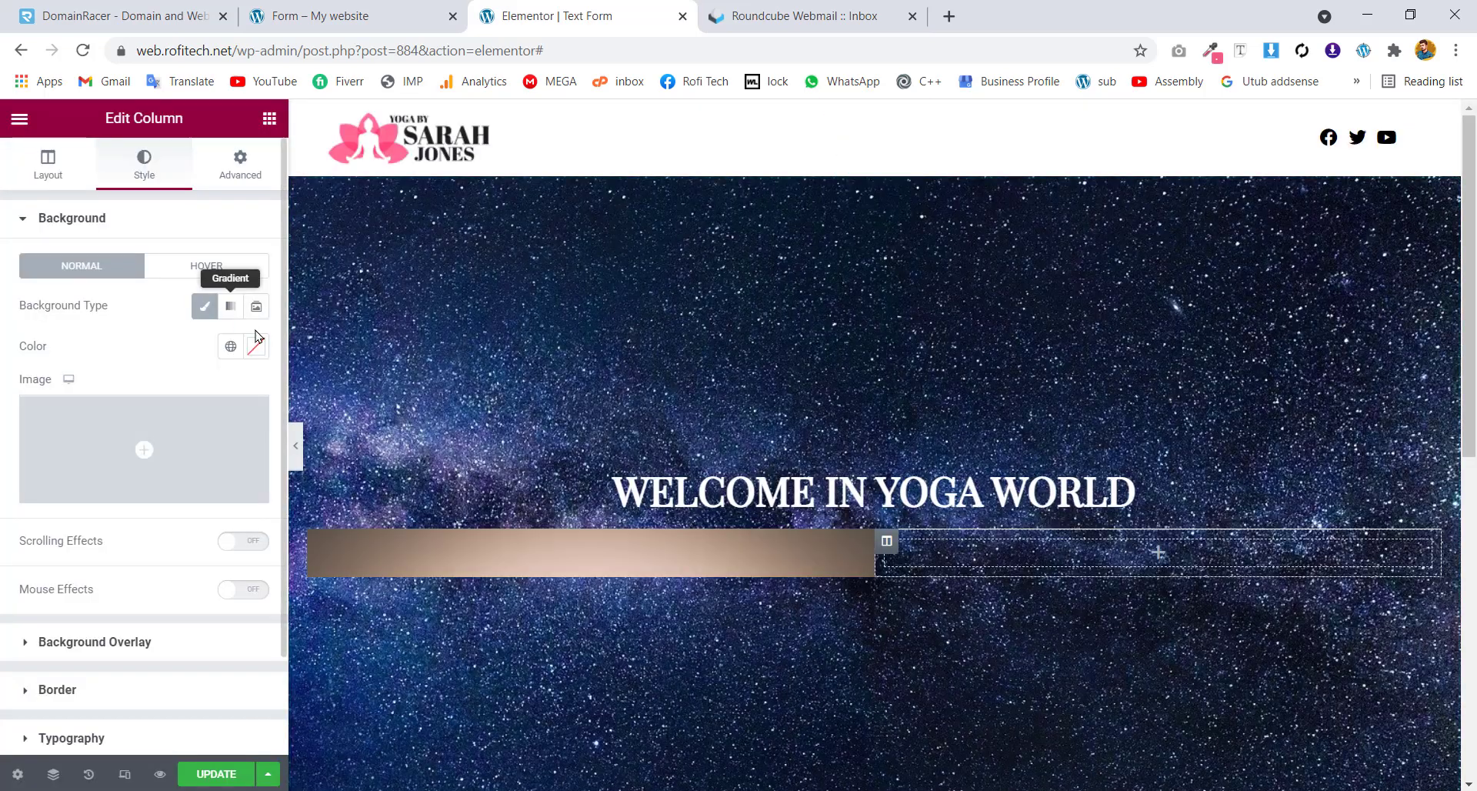
pyautogui.click(262, 352)
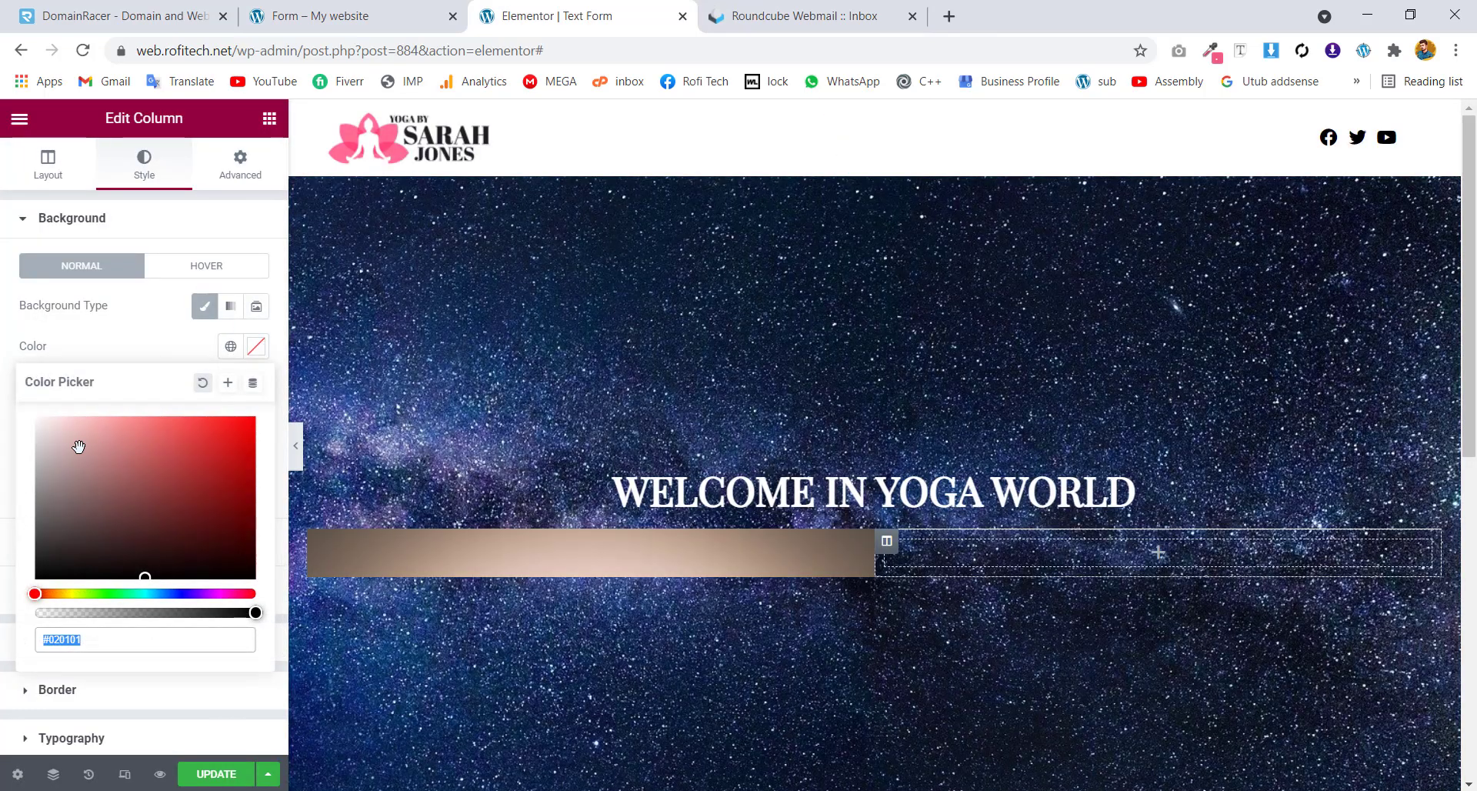
pyautogui.click(135, 331)
# Copy the title "PLEASE FILLUP THE FORM" from the published Form page and return to the Text Form editor
pyautogui.click(365, 7)
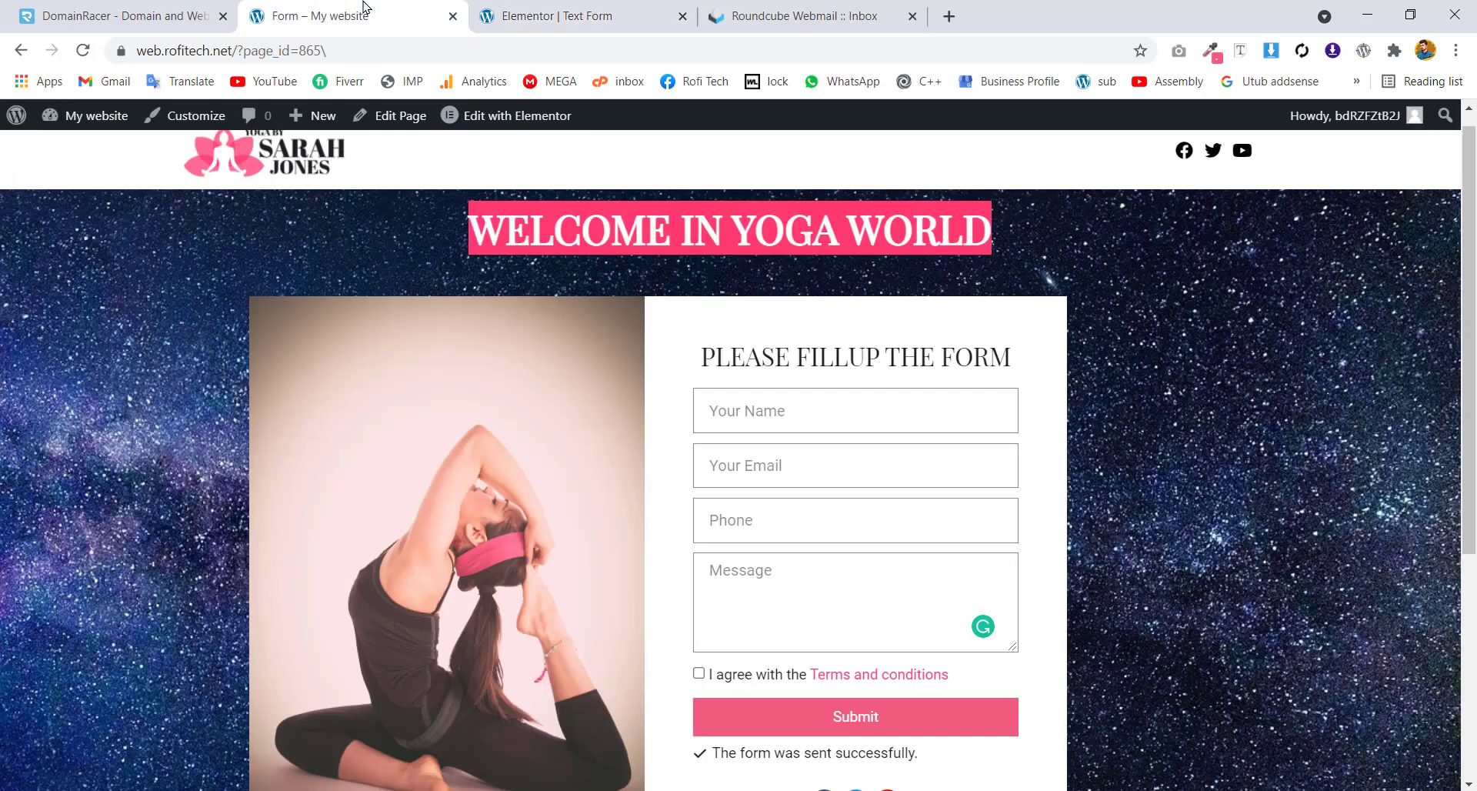
pyautogui.tripleClick(767, 356)
pyautogui.hotkey('ctrl', 'c')
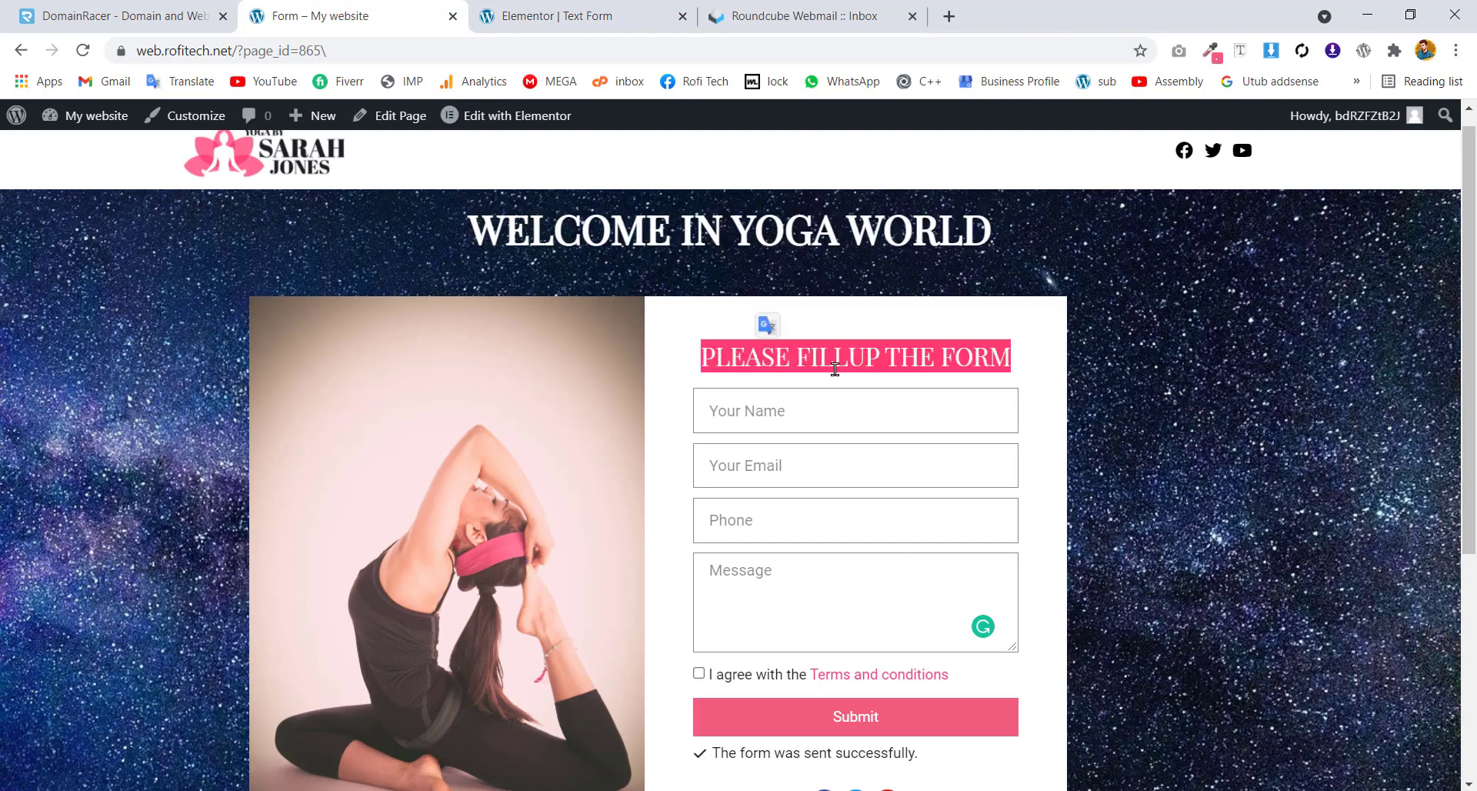
pyautogui.click(495, 7)
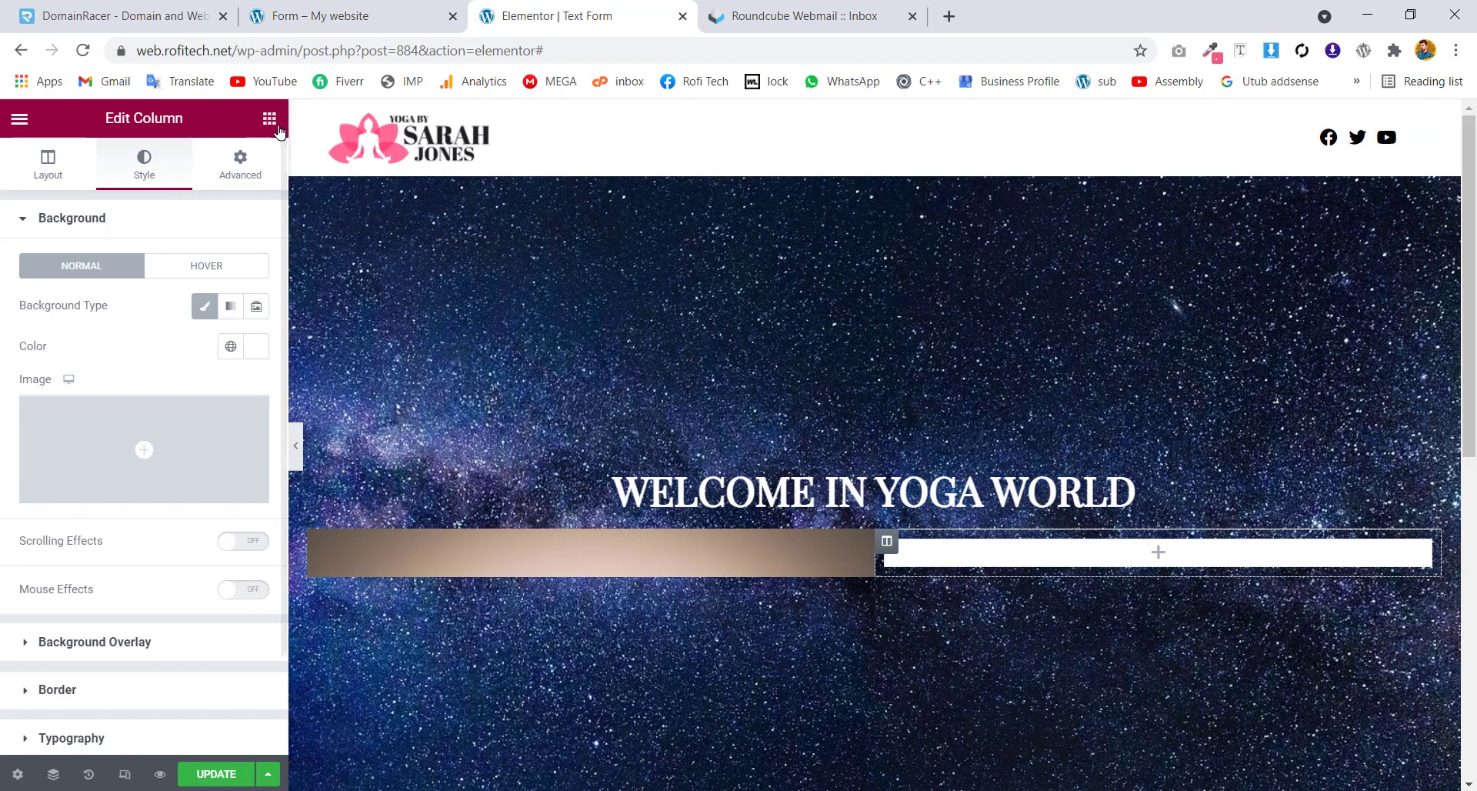
# Add a Heading widget to the right inner column with the copied title "PLEASE FILLUP THE FORM" and center it
pyautogui.moveTo(198, 300); pyautogui.dragTo(1102, 551)
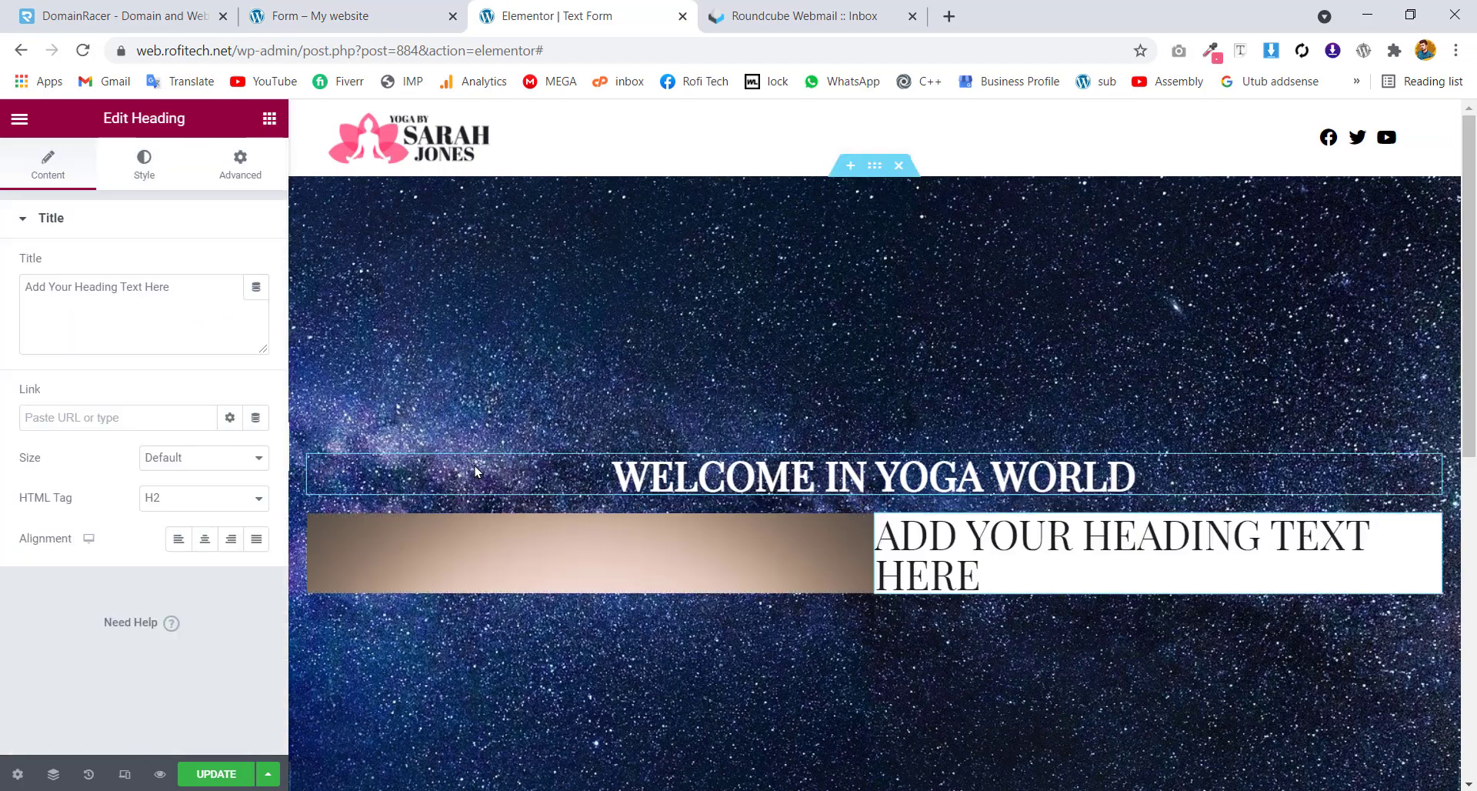
pyautogui.tripleClick(164, 293)
pyautogui.hotkey('ctrl', 'v')
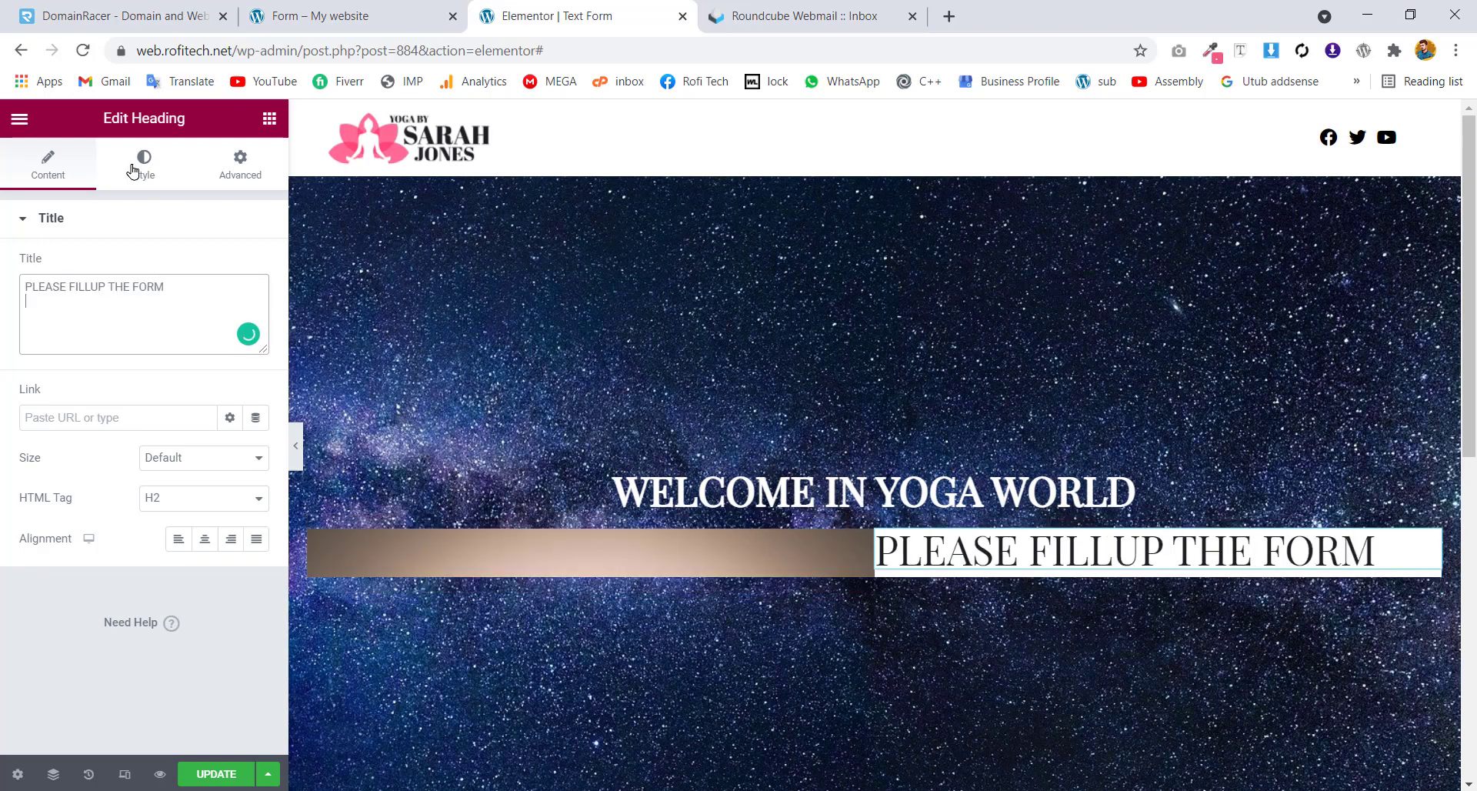
pyautogui.click(206, 543)
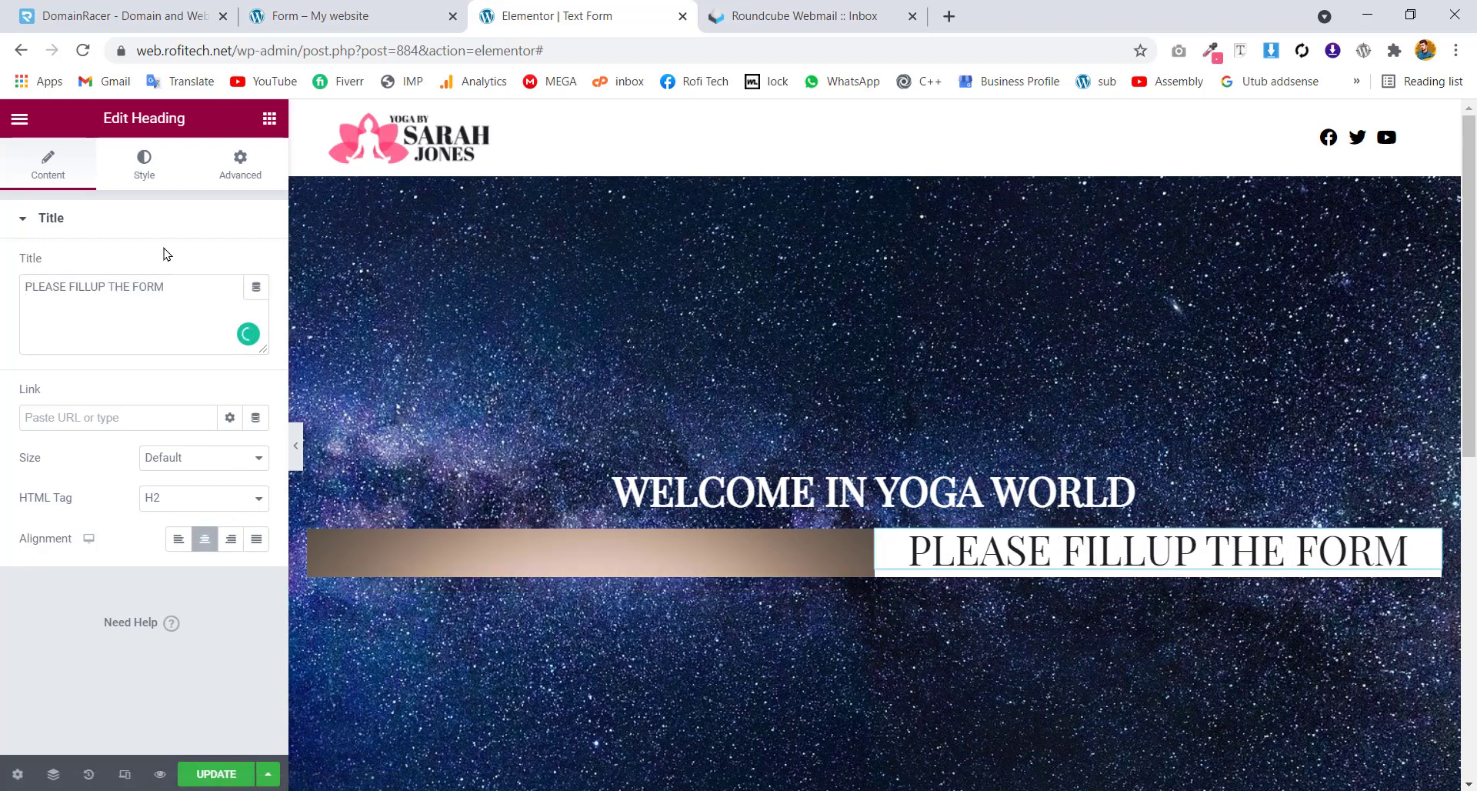
pyautogui.click(142, 166)
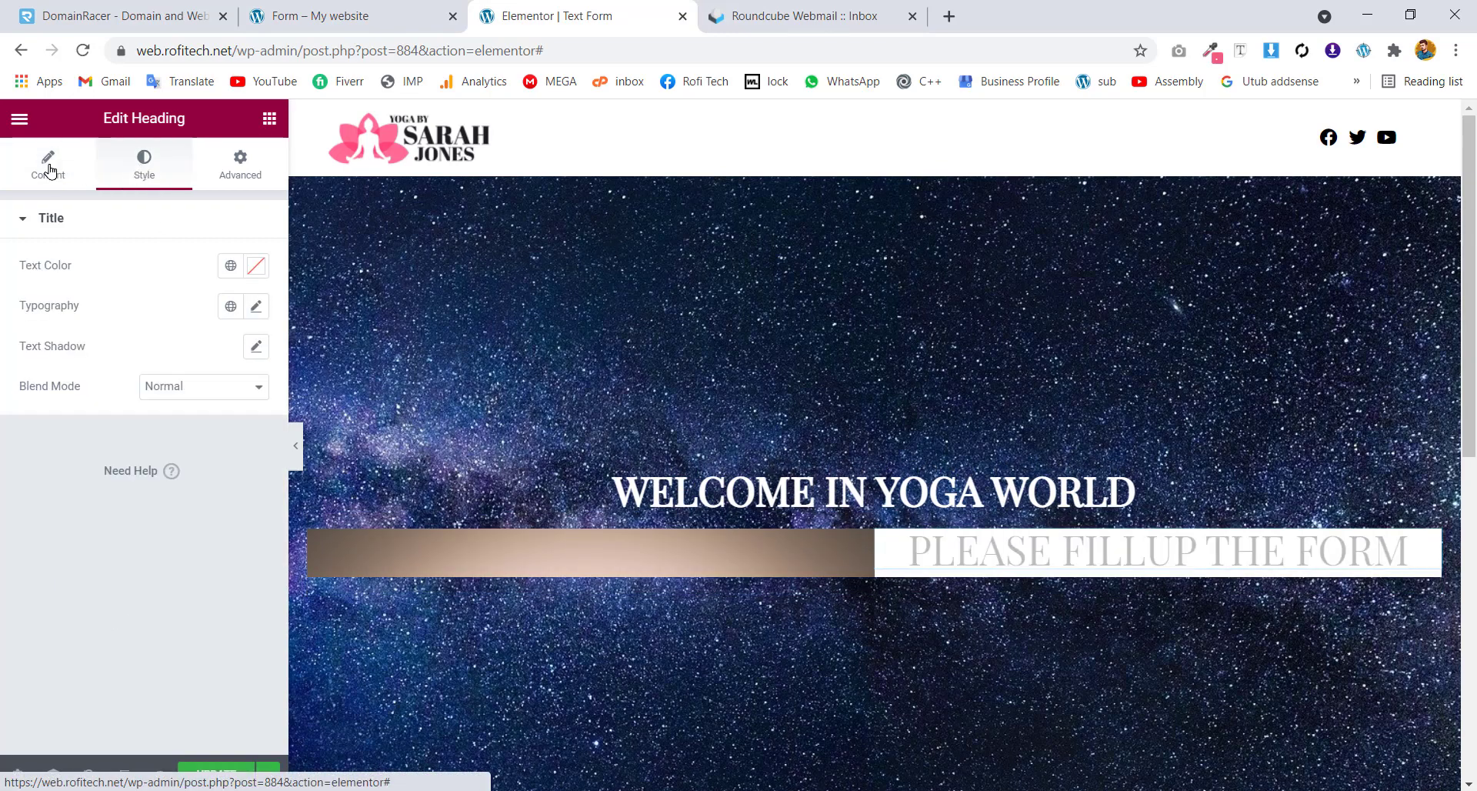
pyautogui.click(998, 555)
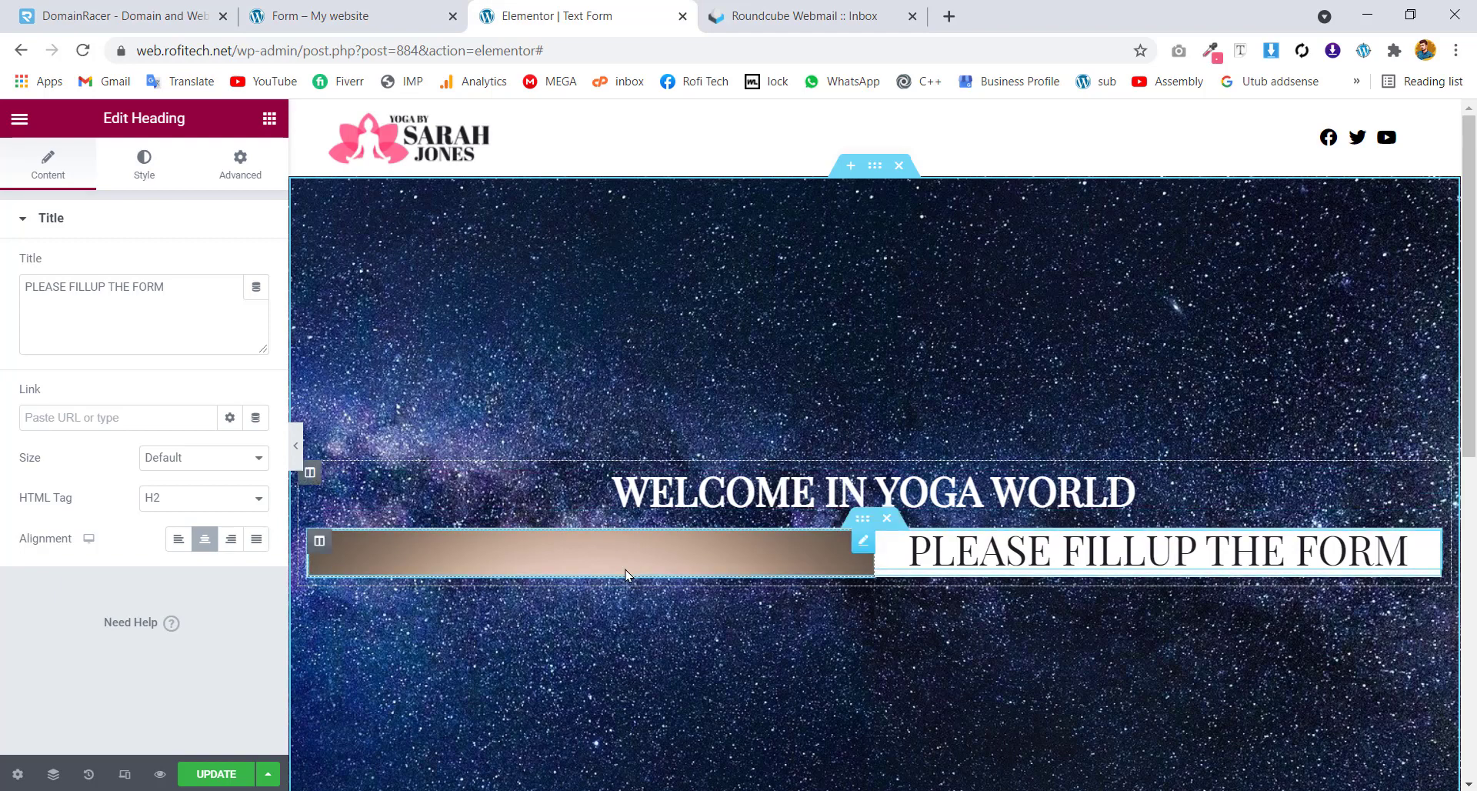
# Check the layout on the published Form page, return to the editor and set the left inner column's width to 42%
pyautogui.click(374, 13)
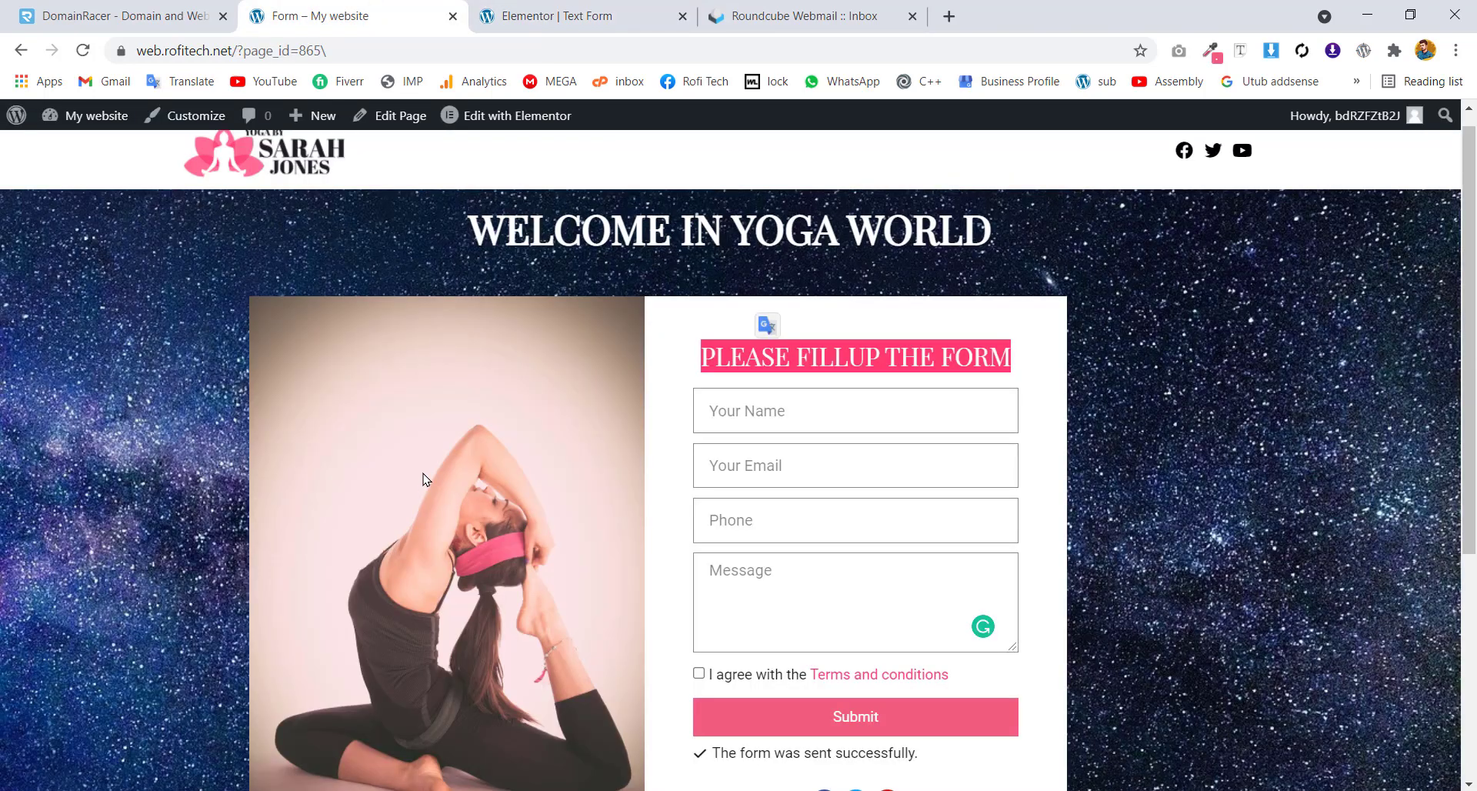
pyautogui.click(493, 11)
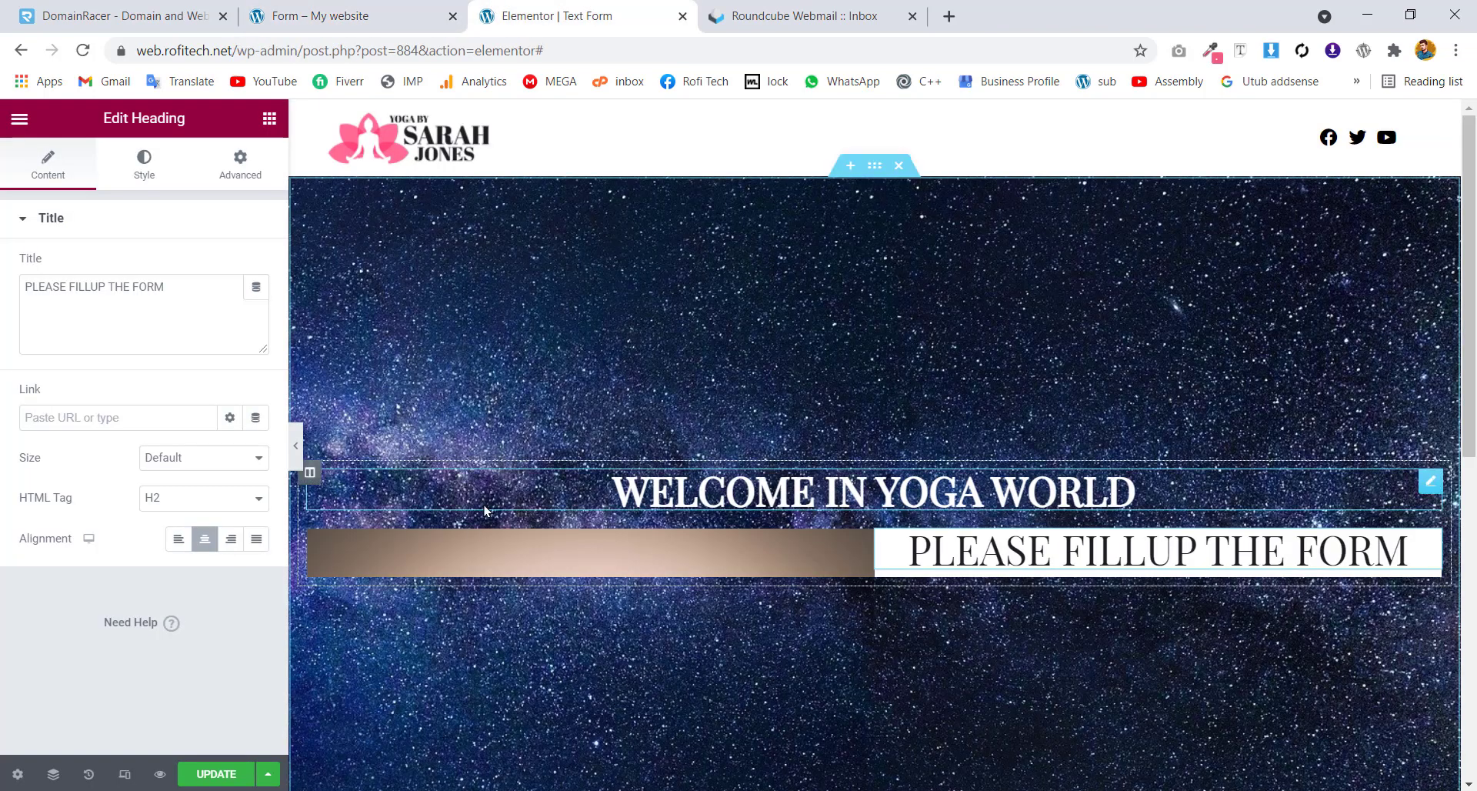
pyautogui.click(684, 561)
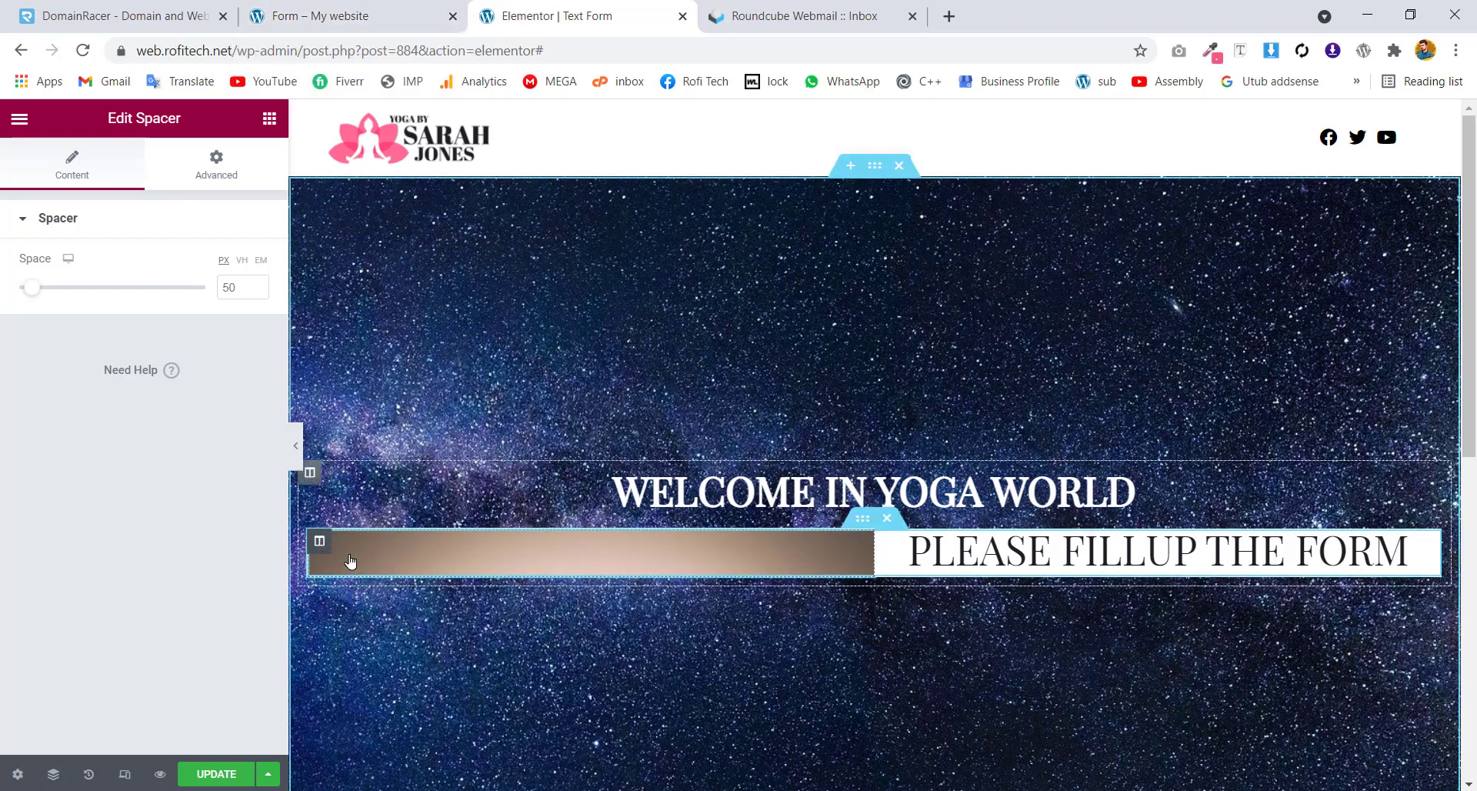
pyautogui.click(319, 541)
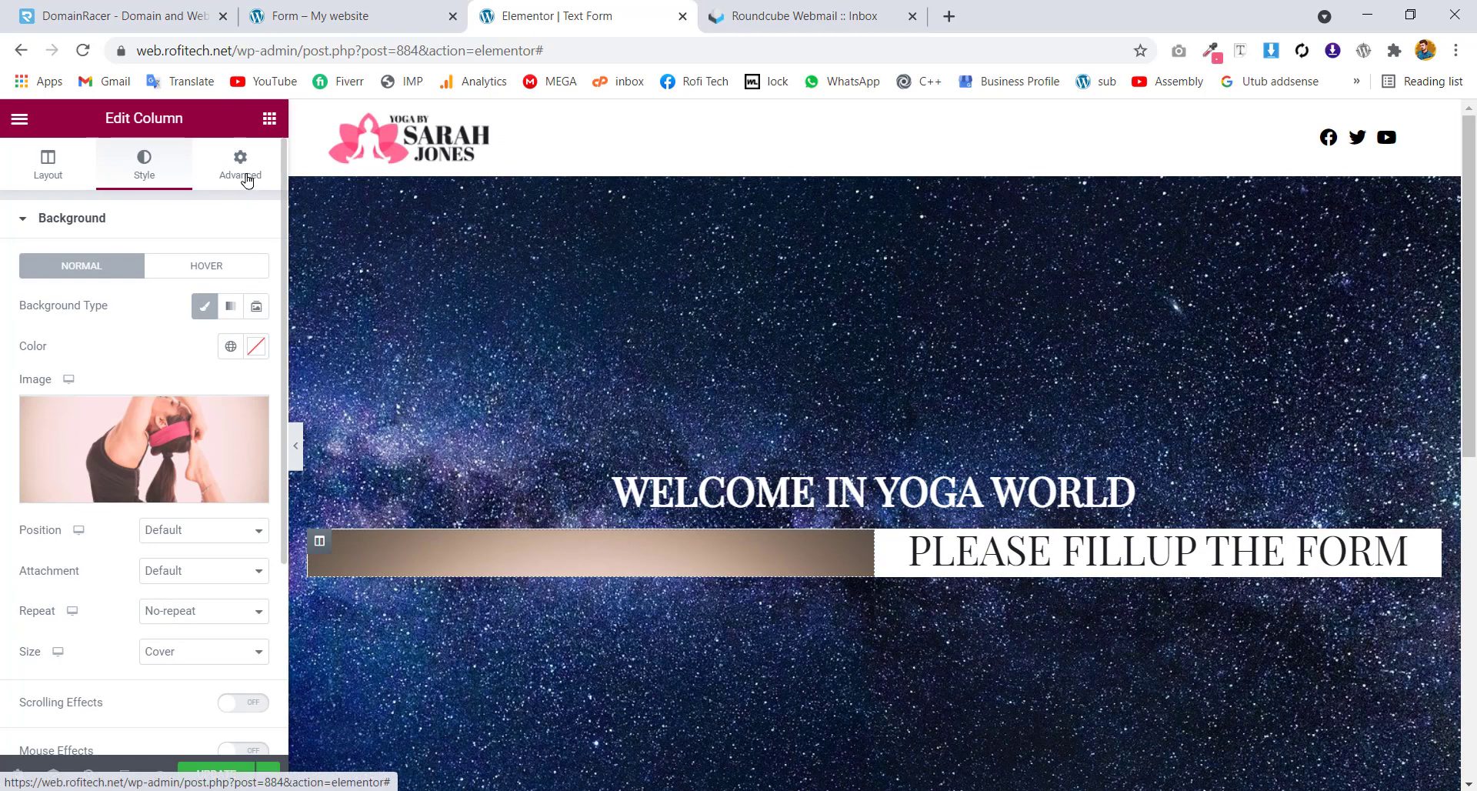
pyautogui.click(53, 182)
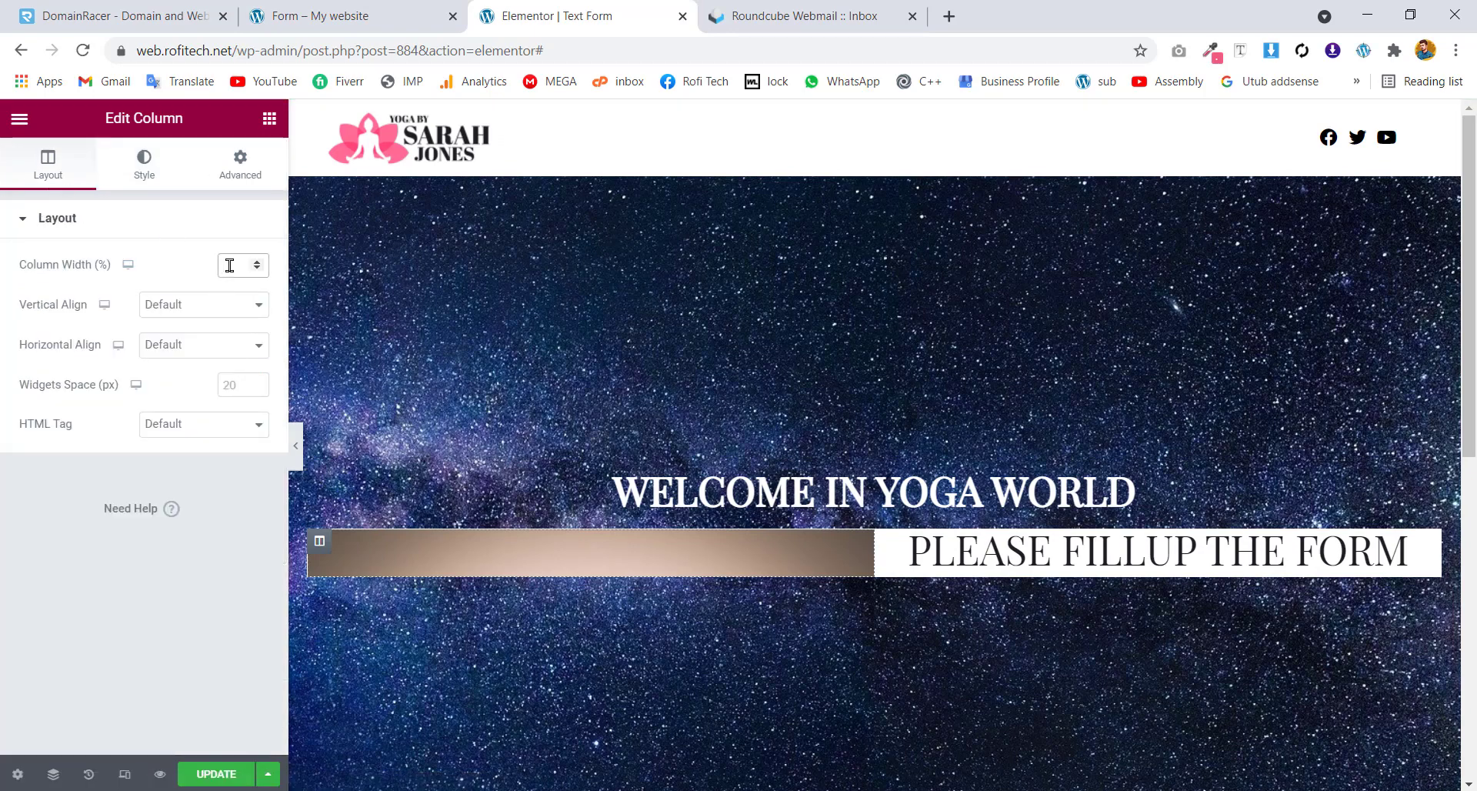
pyautogui.write('42')
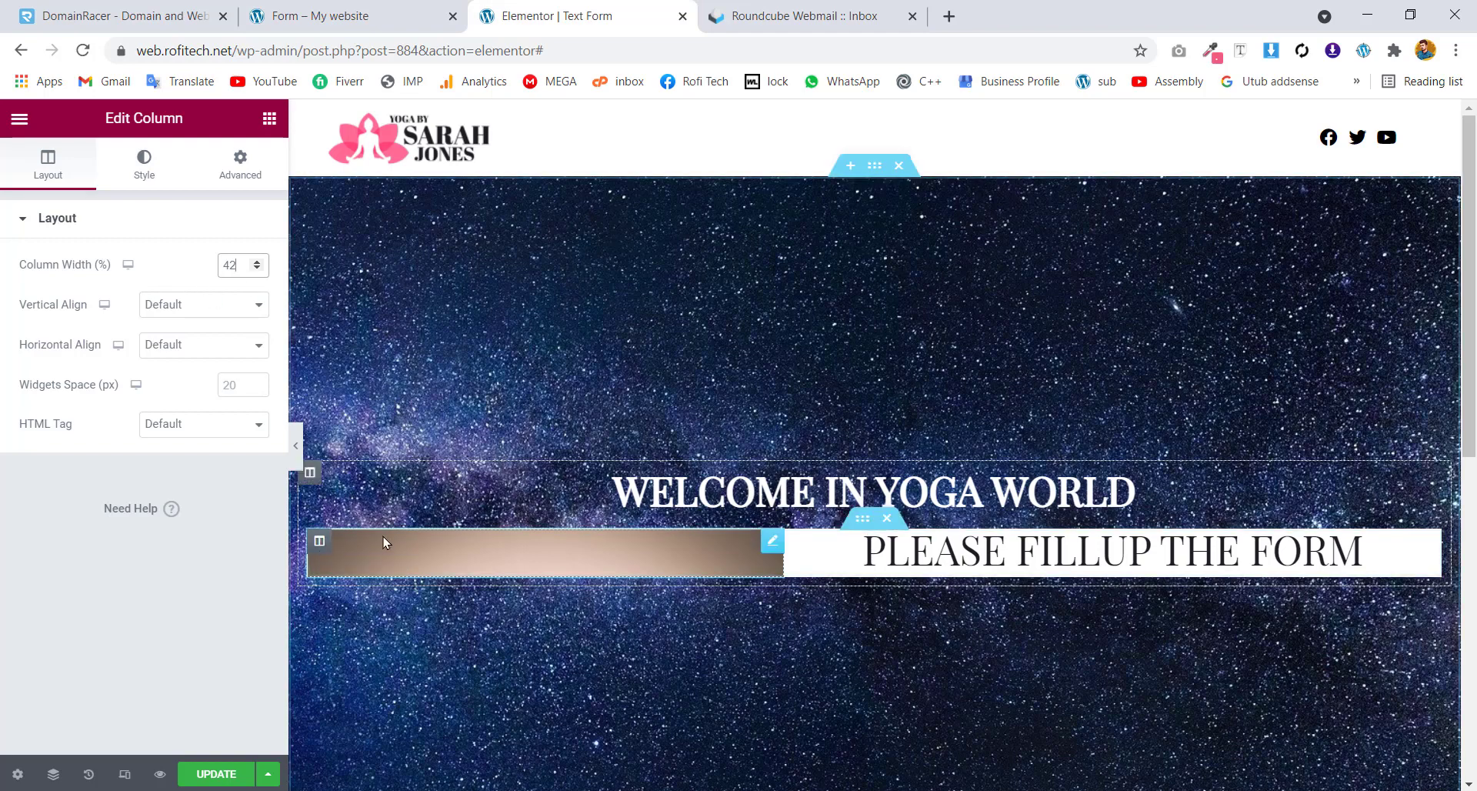
# Unlink the left inner column's margins and set its left margin to 100 px
pyautogui.click(240, 177)
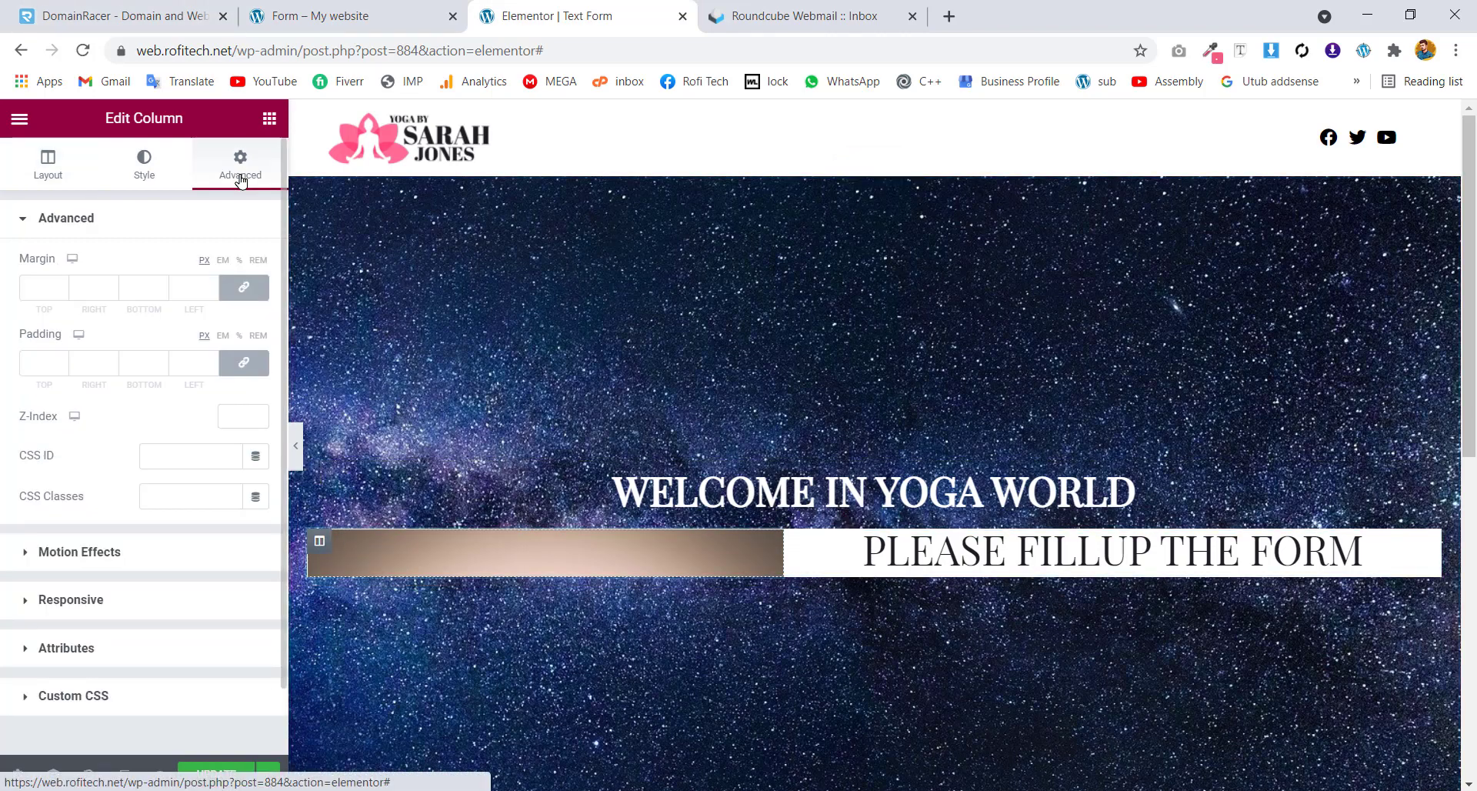
pyautogui.click(245, 289)
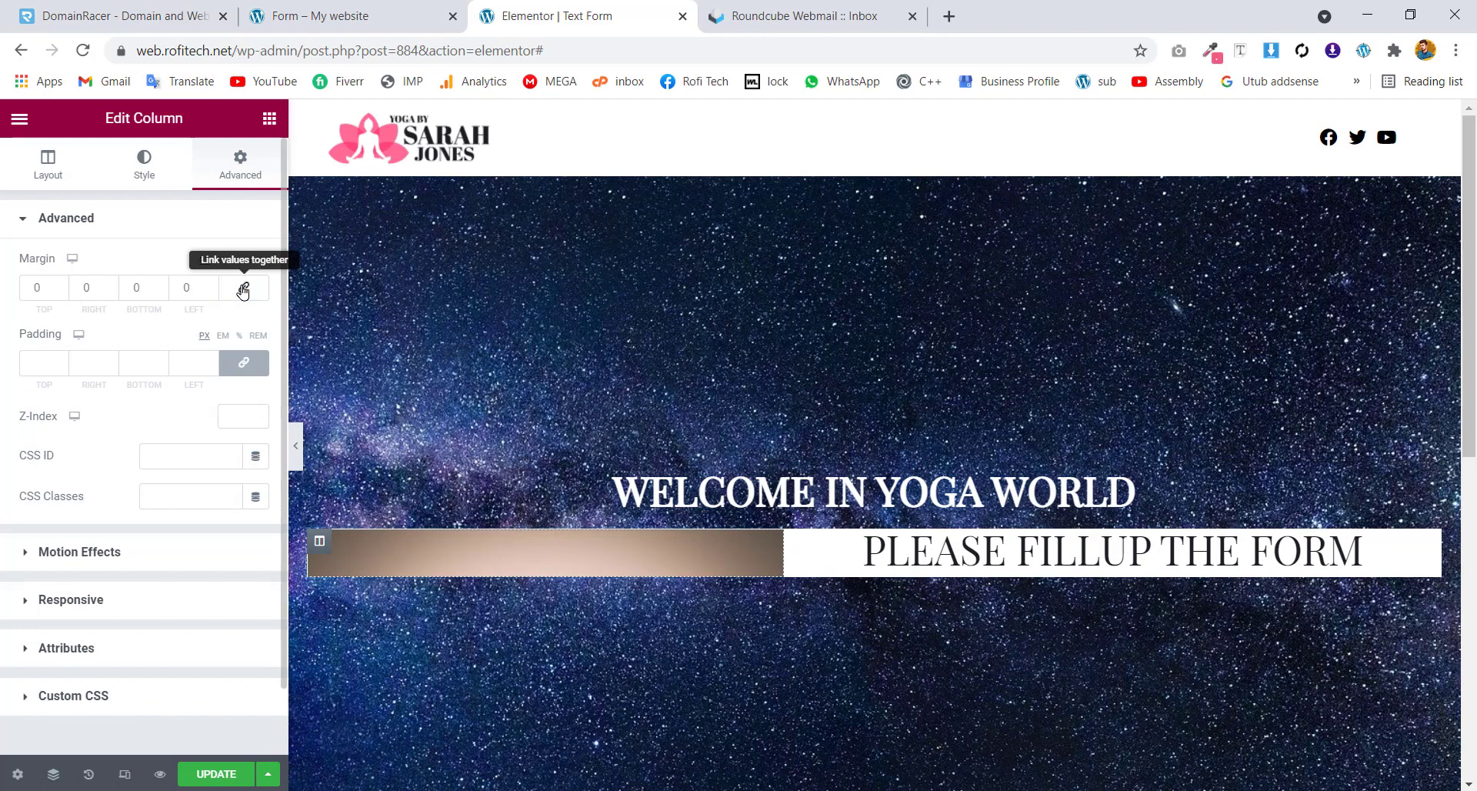
pyautogui.doubleClick(176, 282)
pyautogui.write('100')
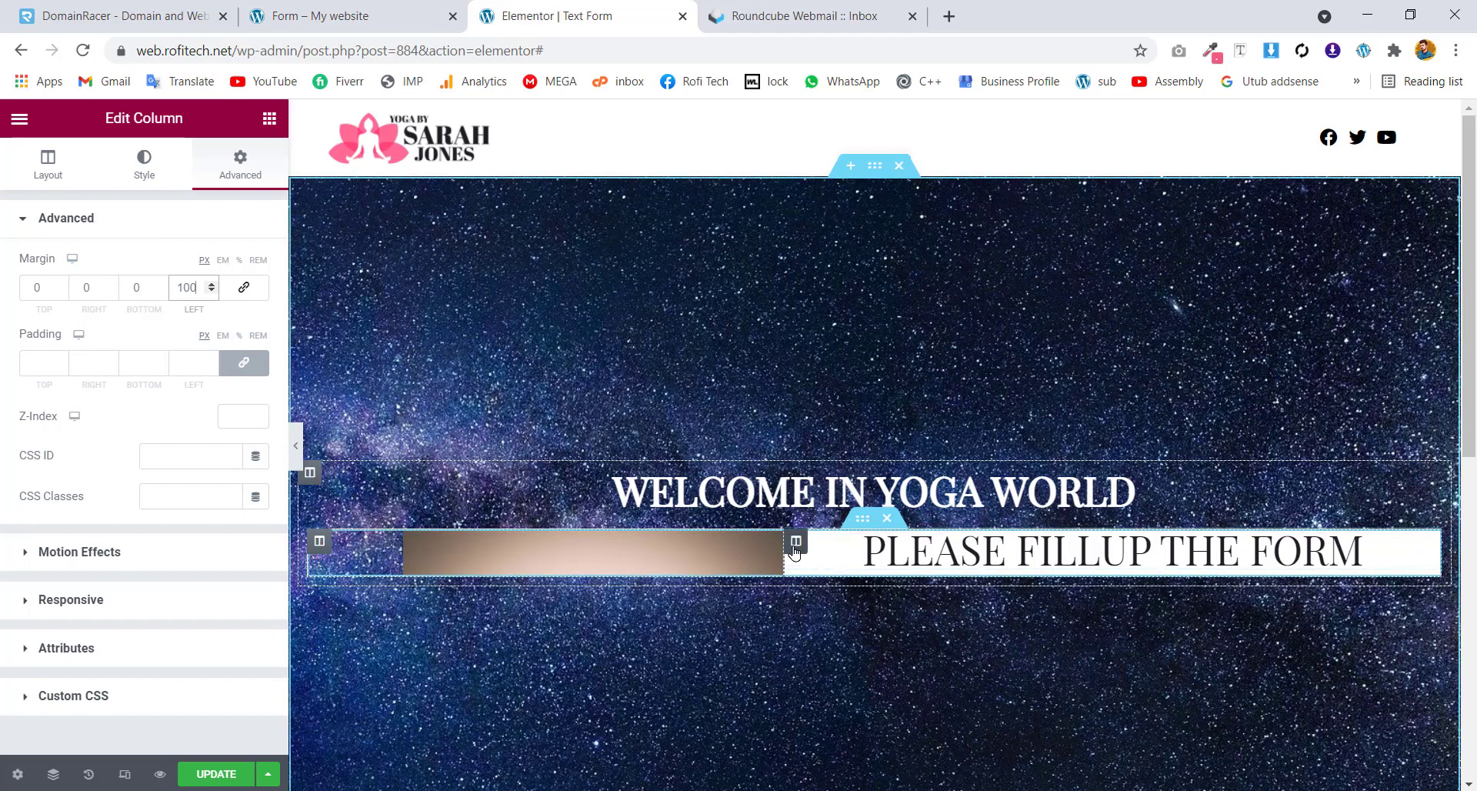
# Unlink the right inner column's margins and set its right margin to 250 px
pyautogui.click(794, 544)
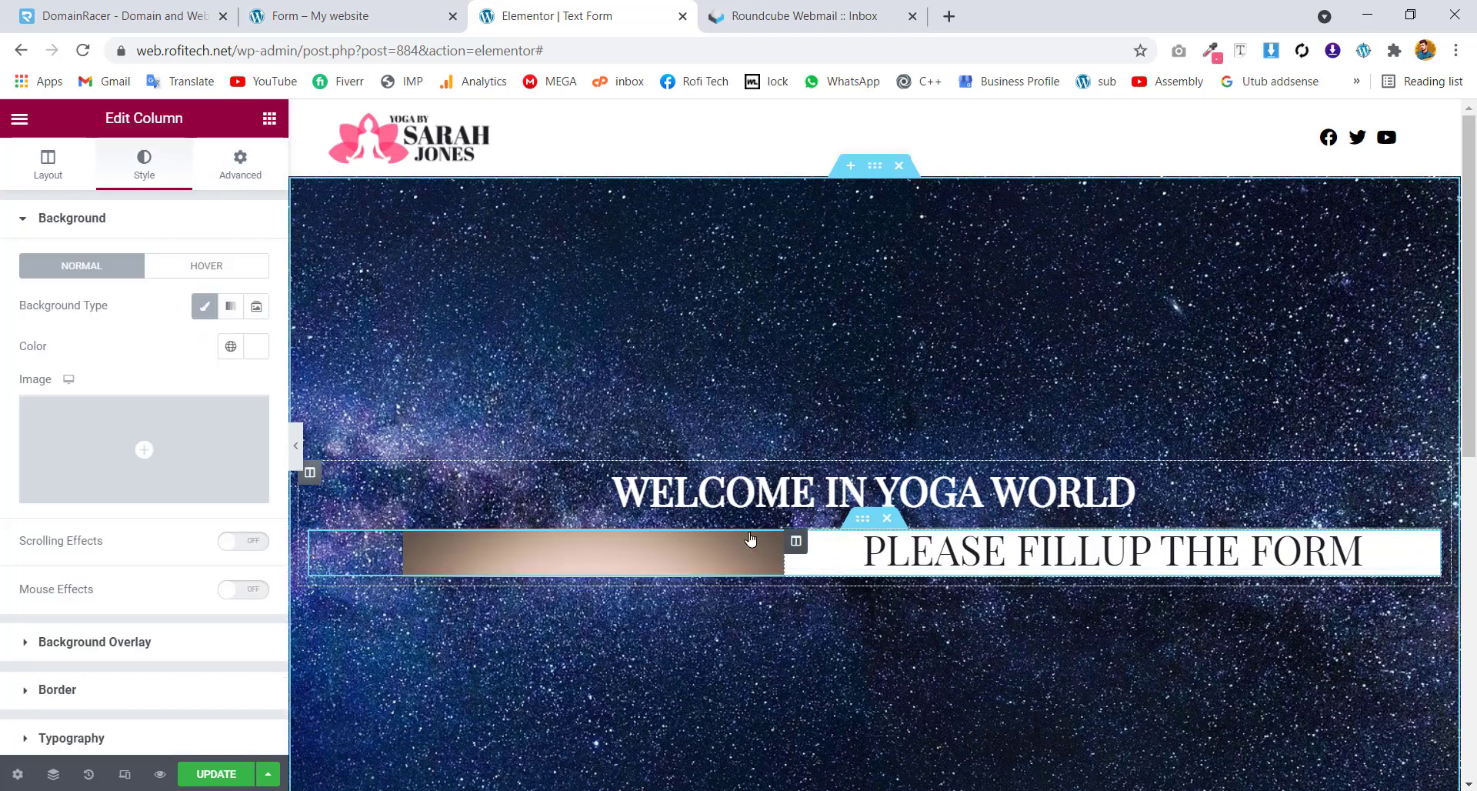
pyautogui.click(235, 174)
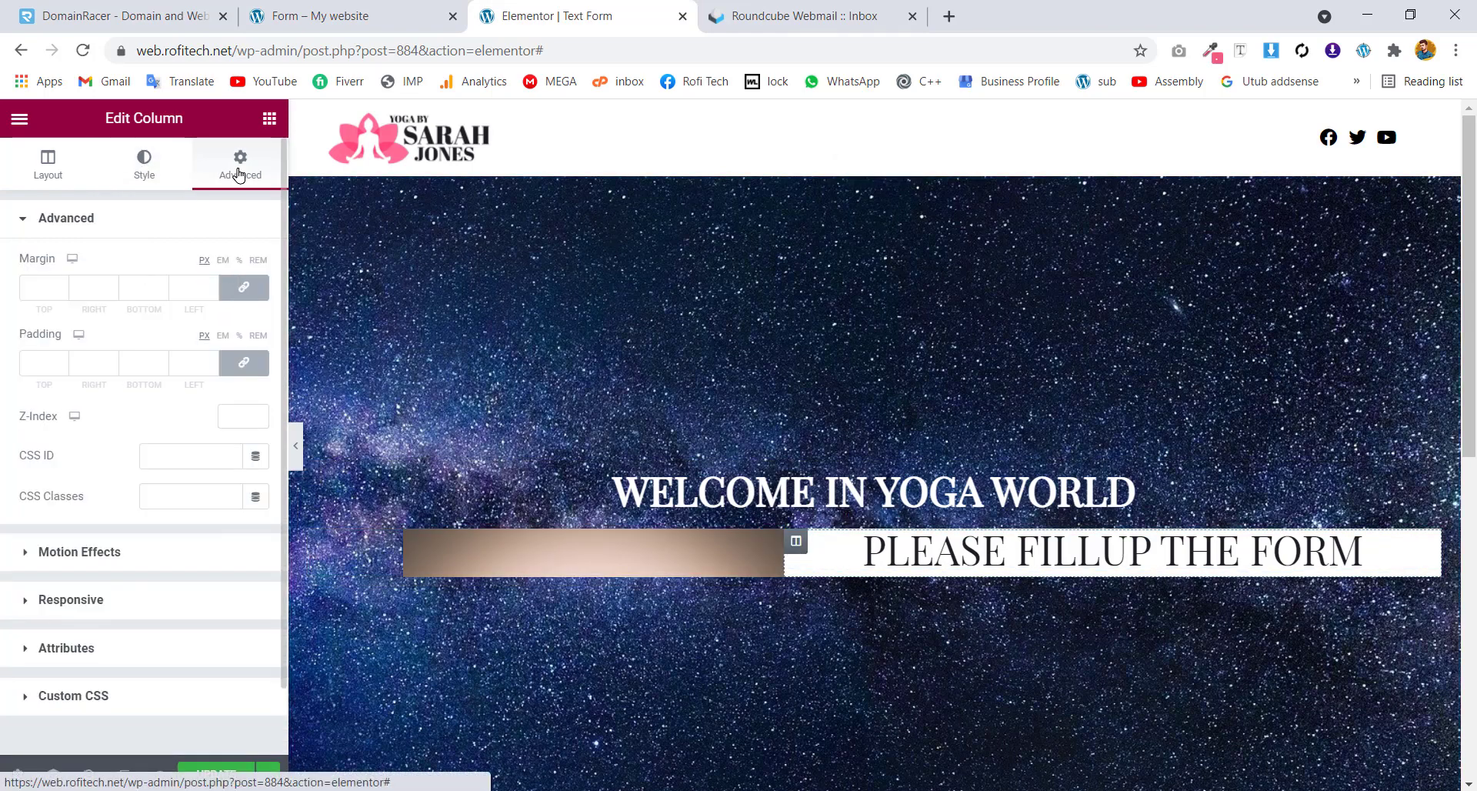
pyautogui.click(243, 286)
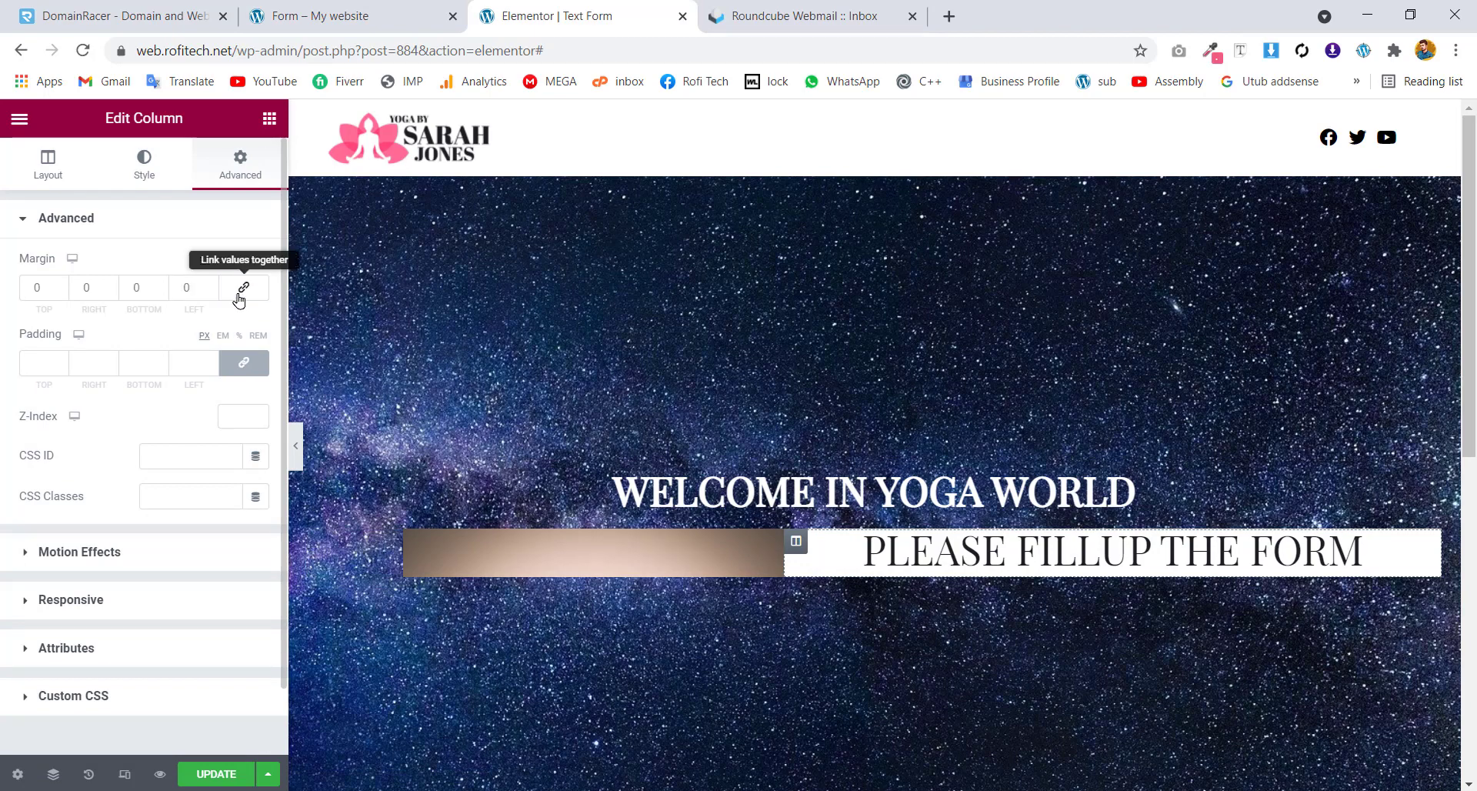
pyautogui.doubleClick(83, 285)
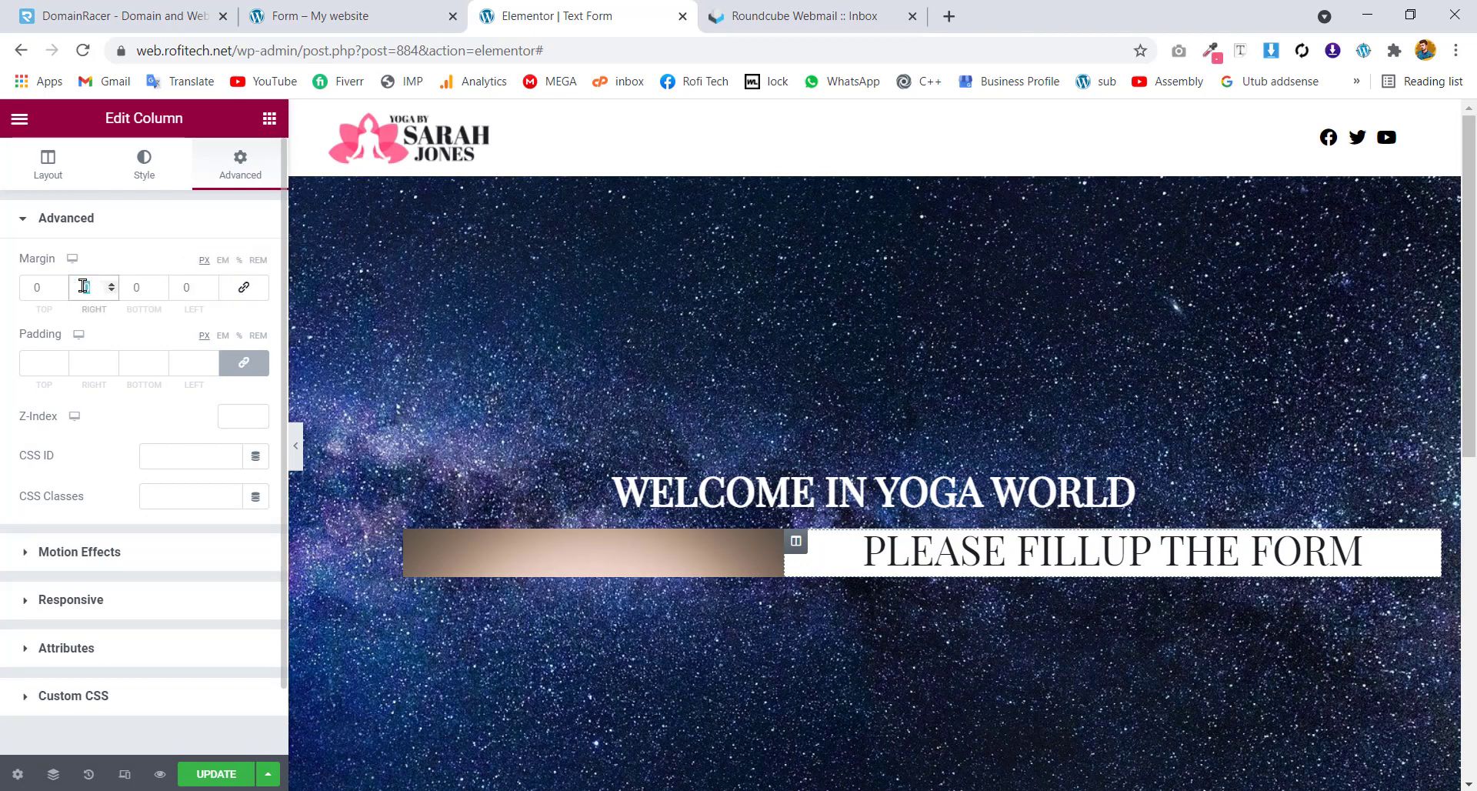
pyautogui.write('300')
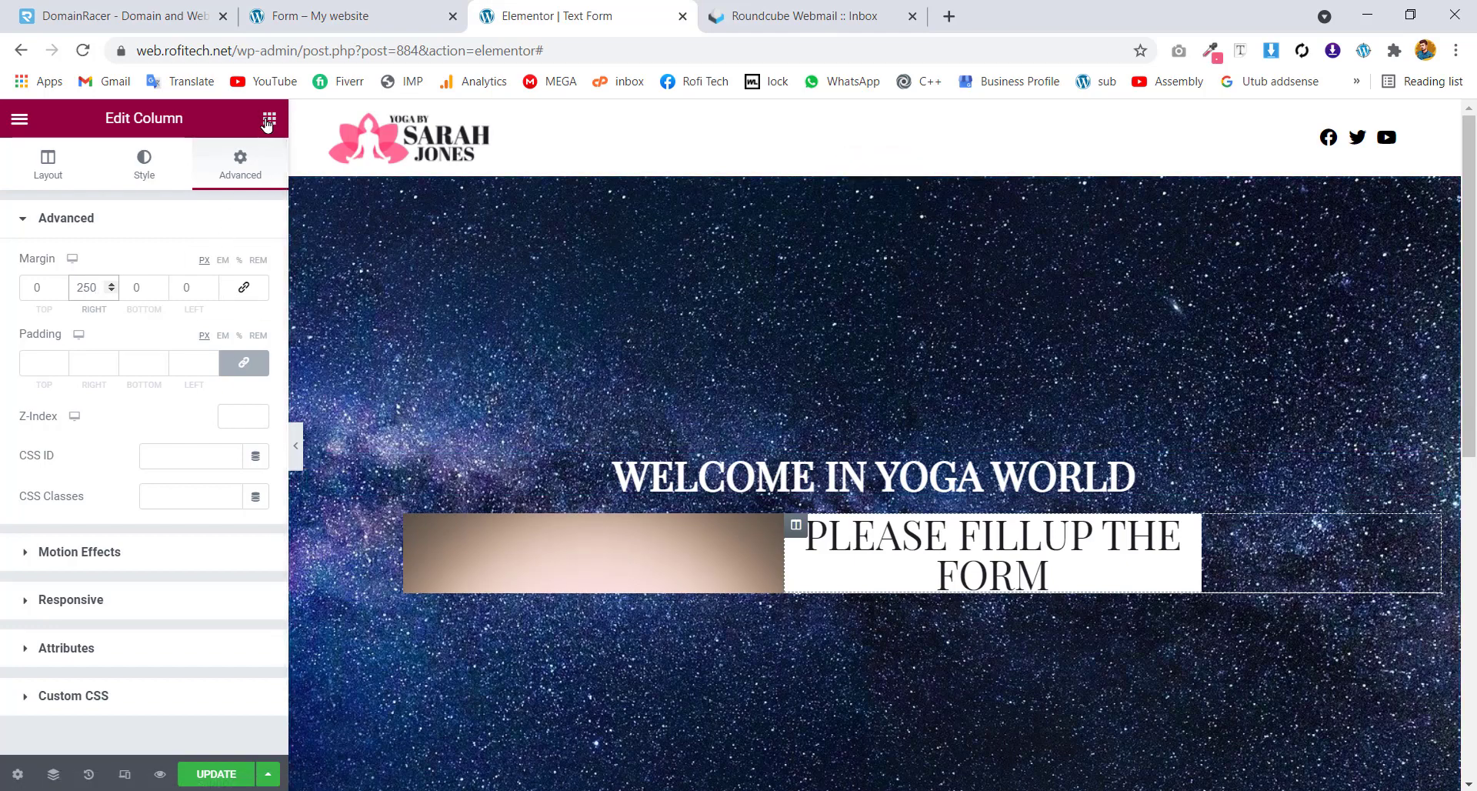
# Set the right inner column's padding to 50 px on all sides
pyautogui.scroll(-2, 875, 447)
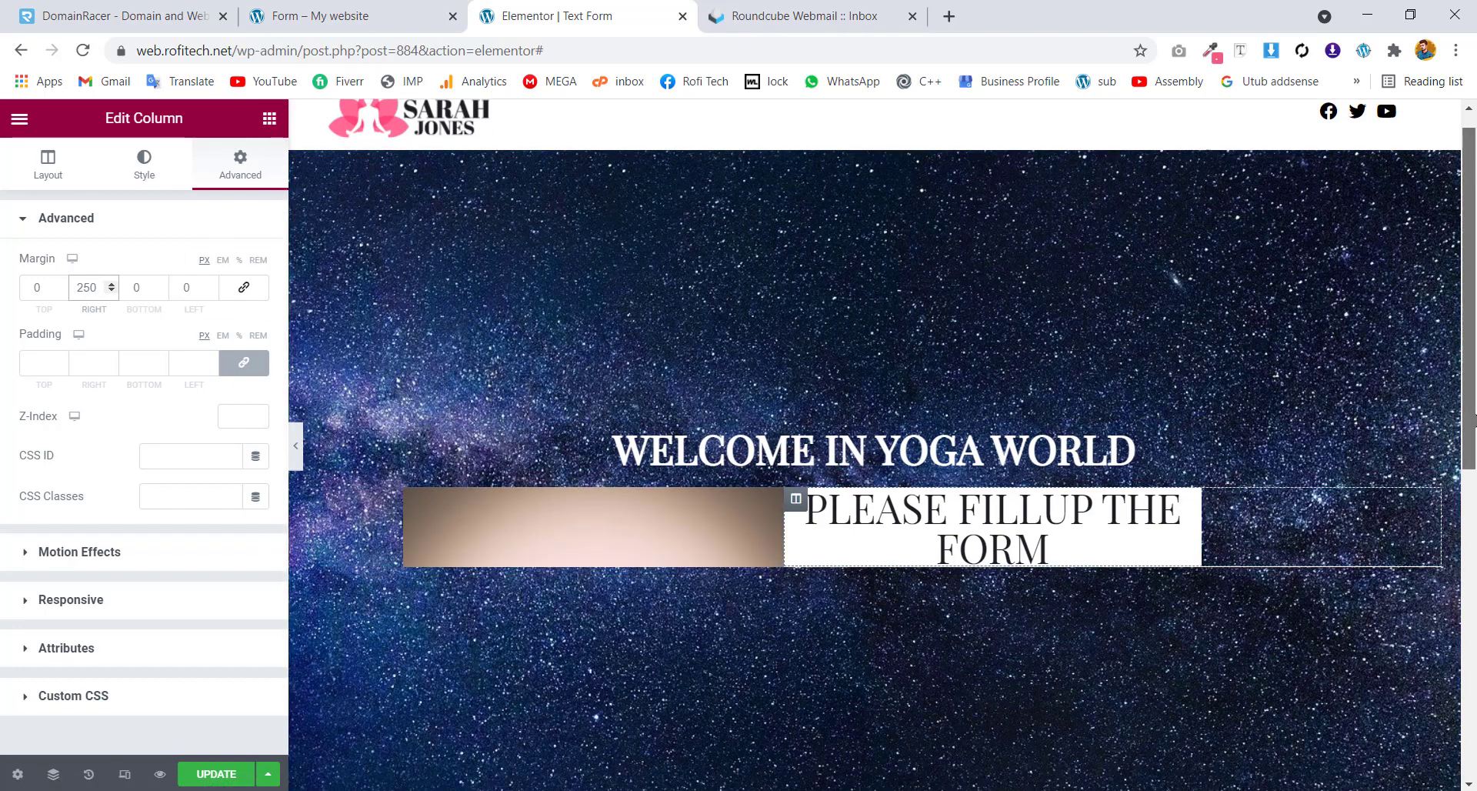
pyautogui.click(193, 359)
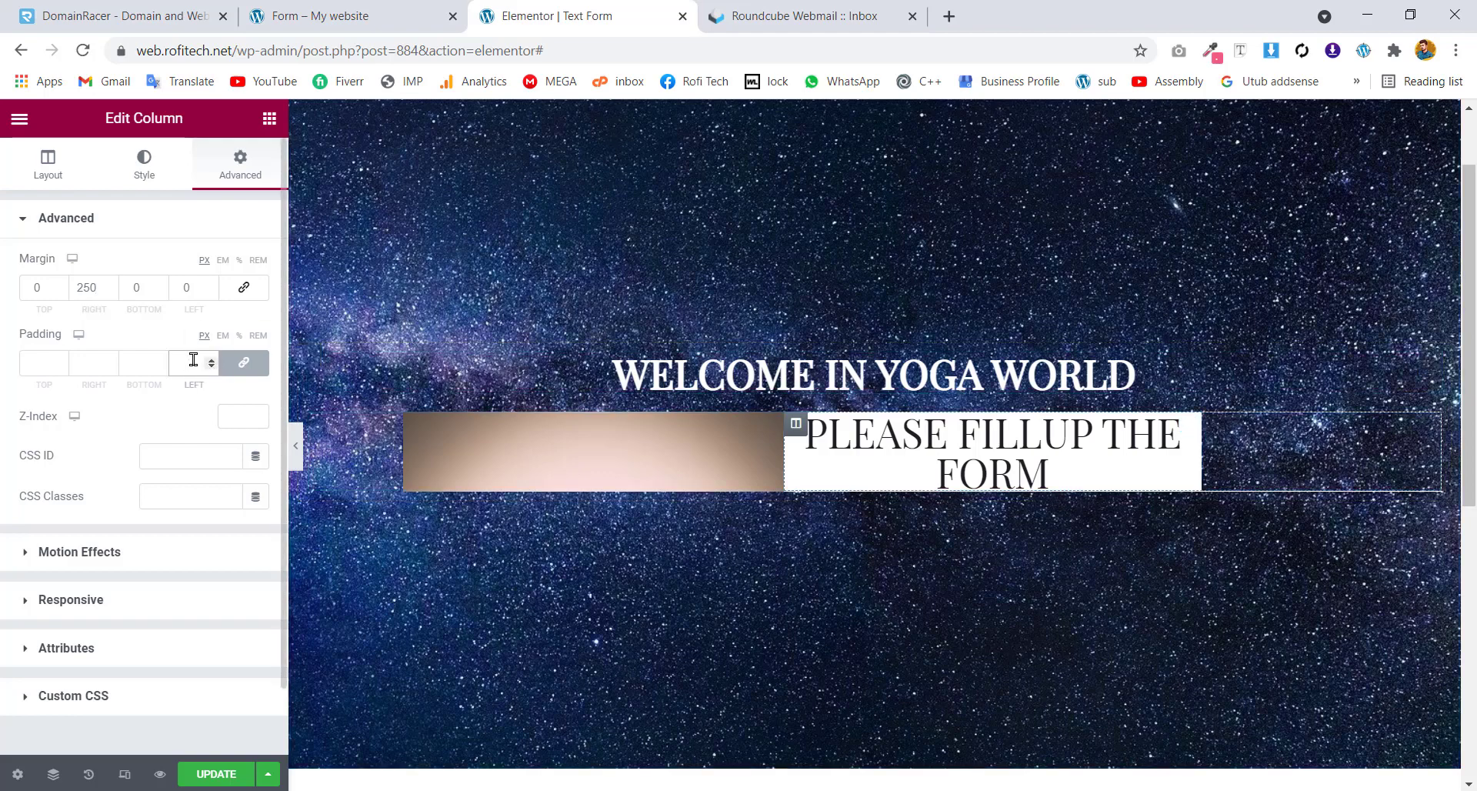
pyautogui.write('50')
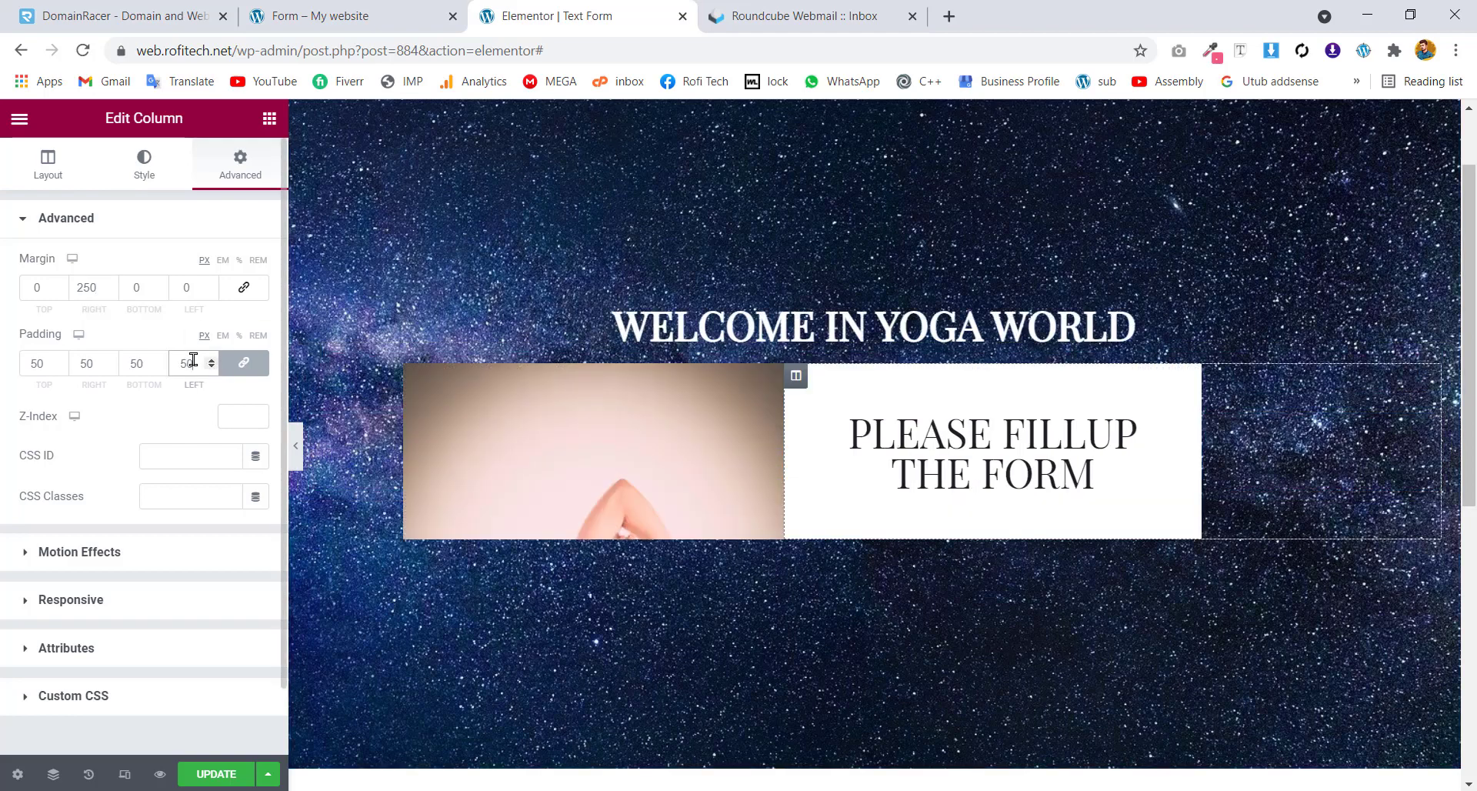
# Set the typography size of the "PLEASE FILLUP THE FORM" heading to 25 px
pyautogui.click(265, 123)
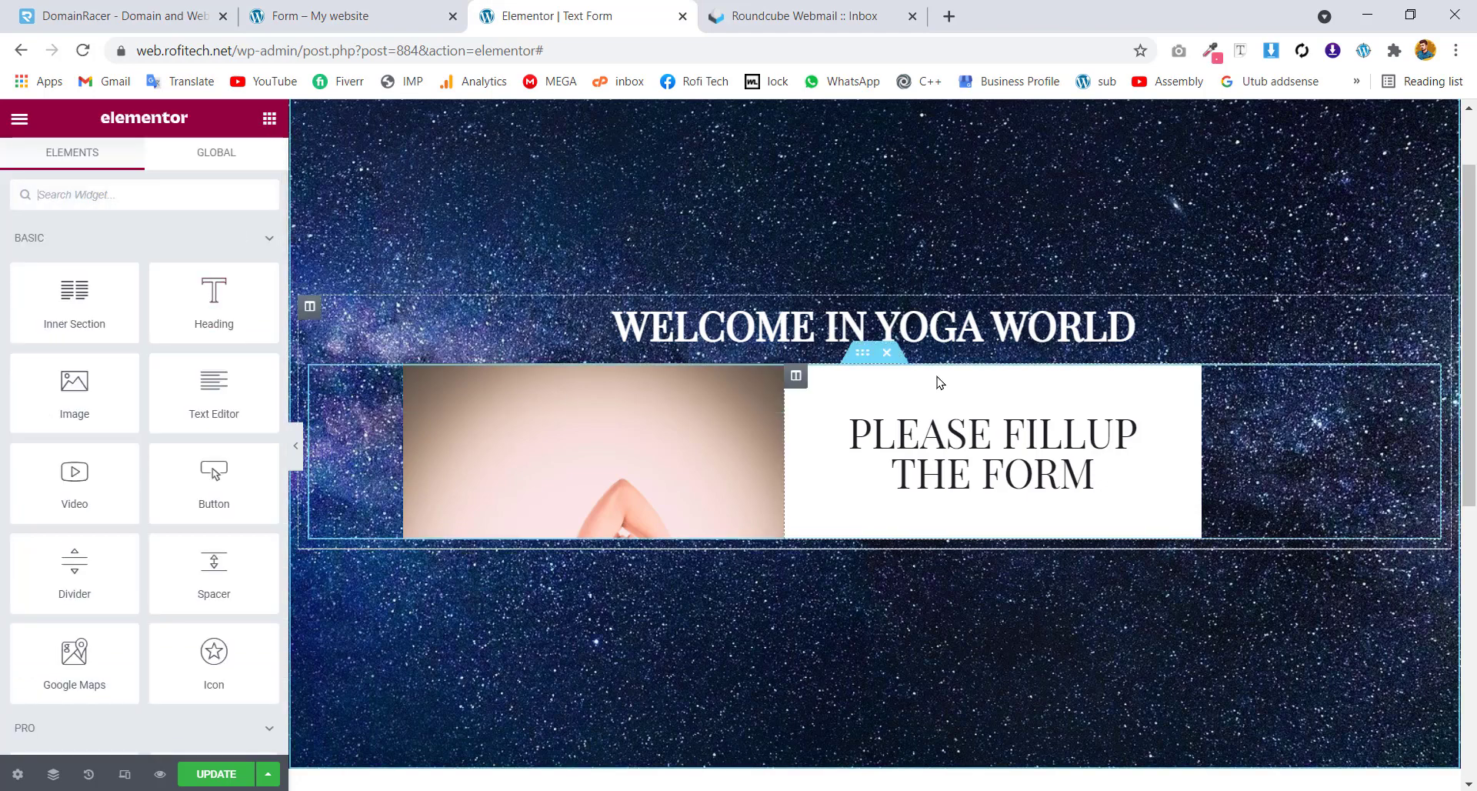
pyautogui.click(925, 439)
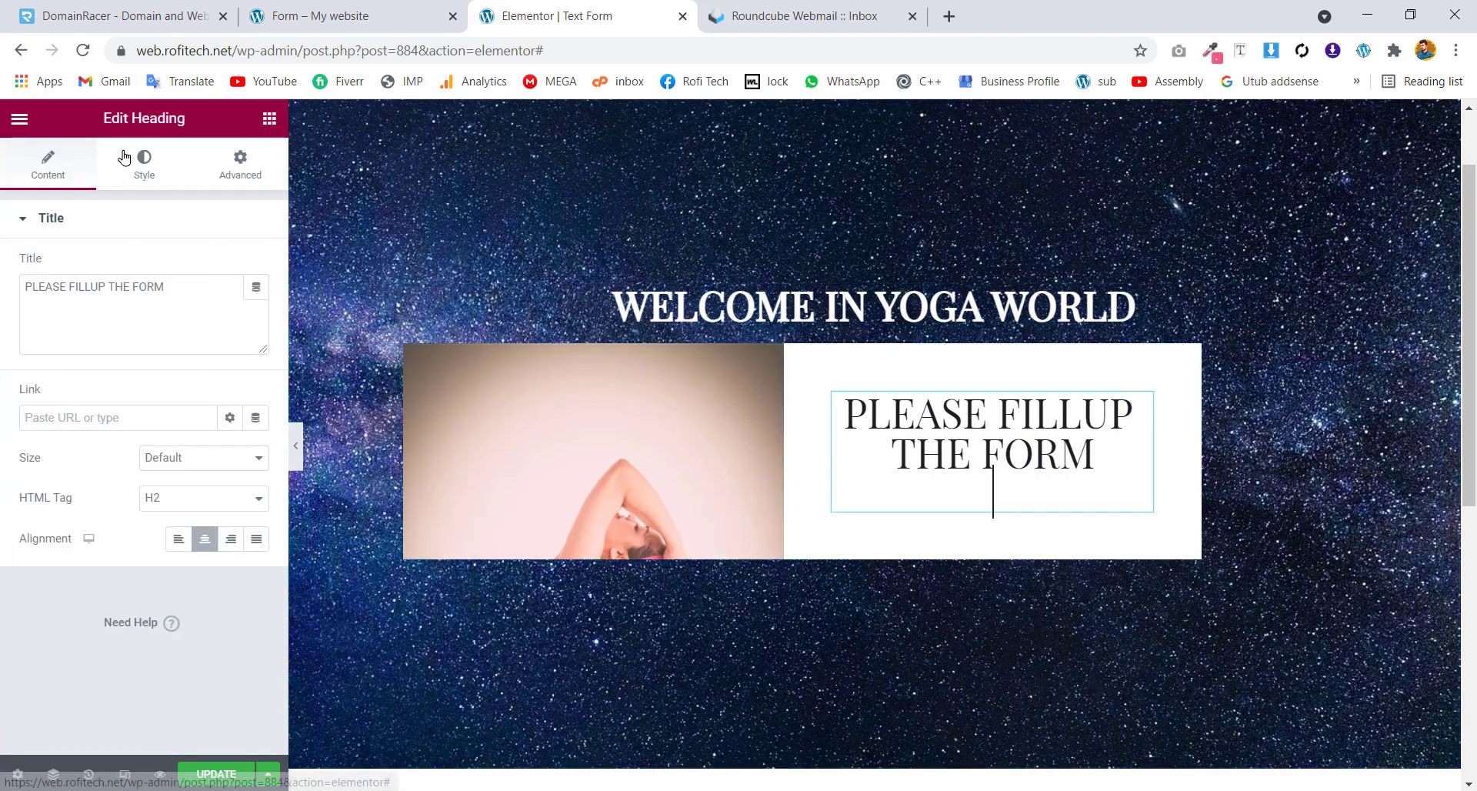
pyautogui.click(147, 182)
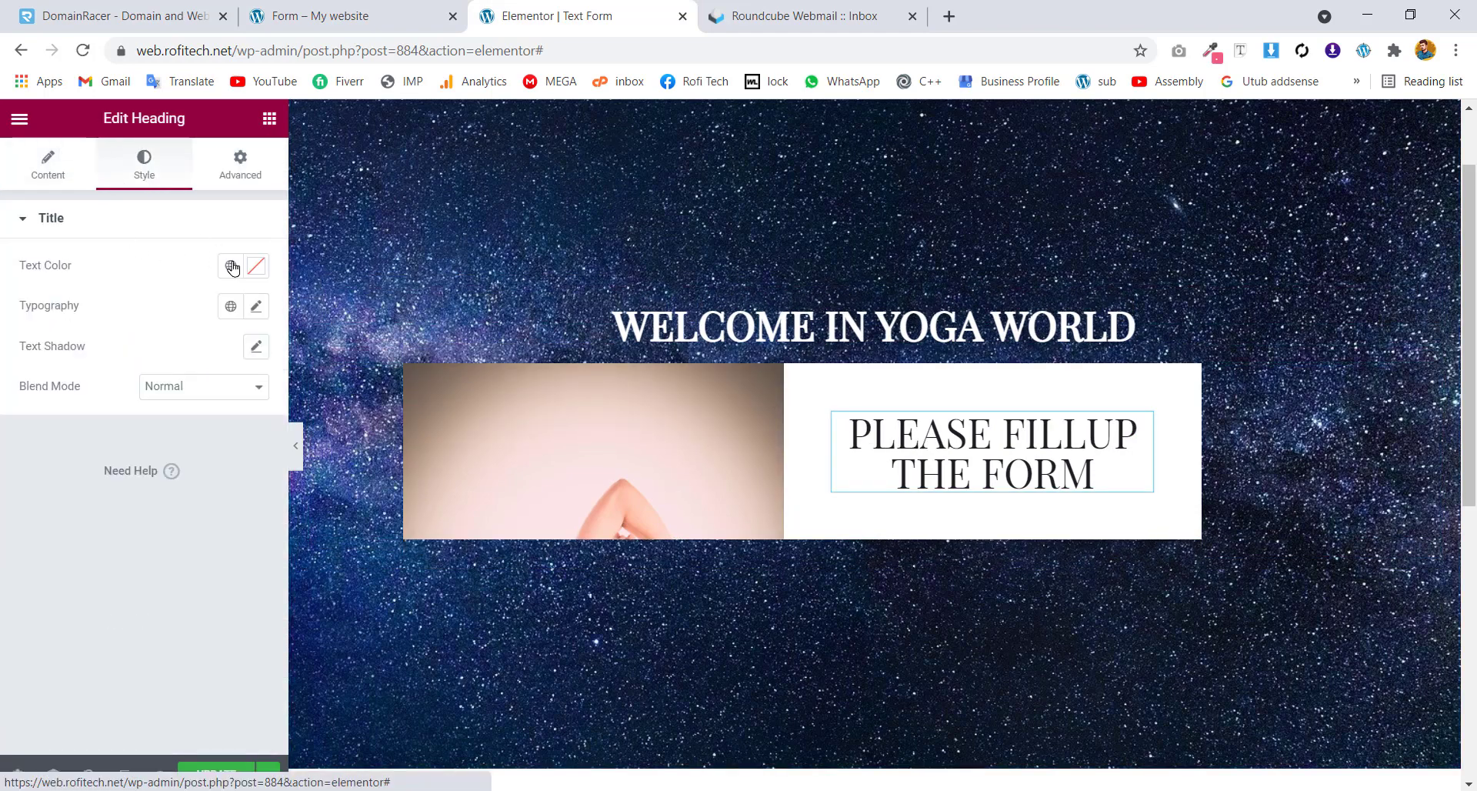
pyautogui.click(253, 308)
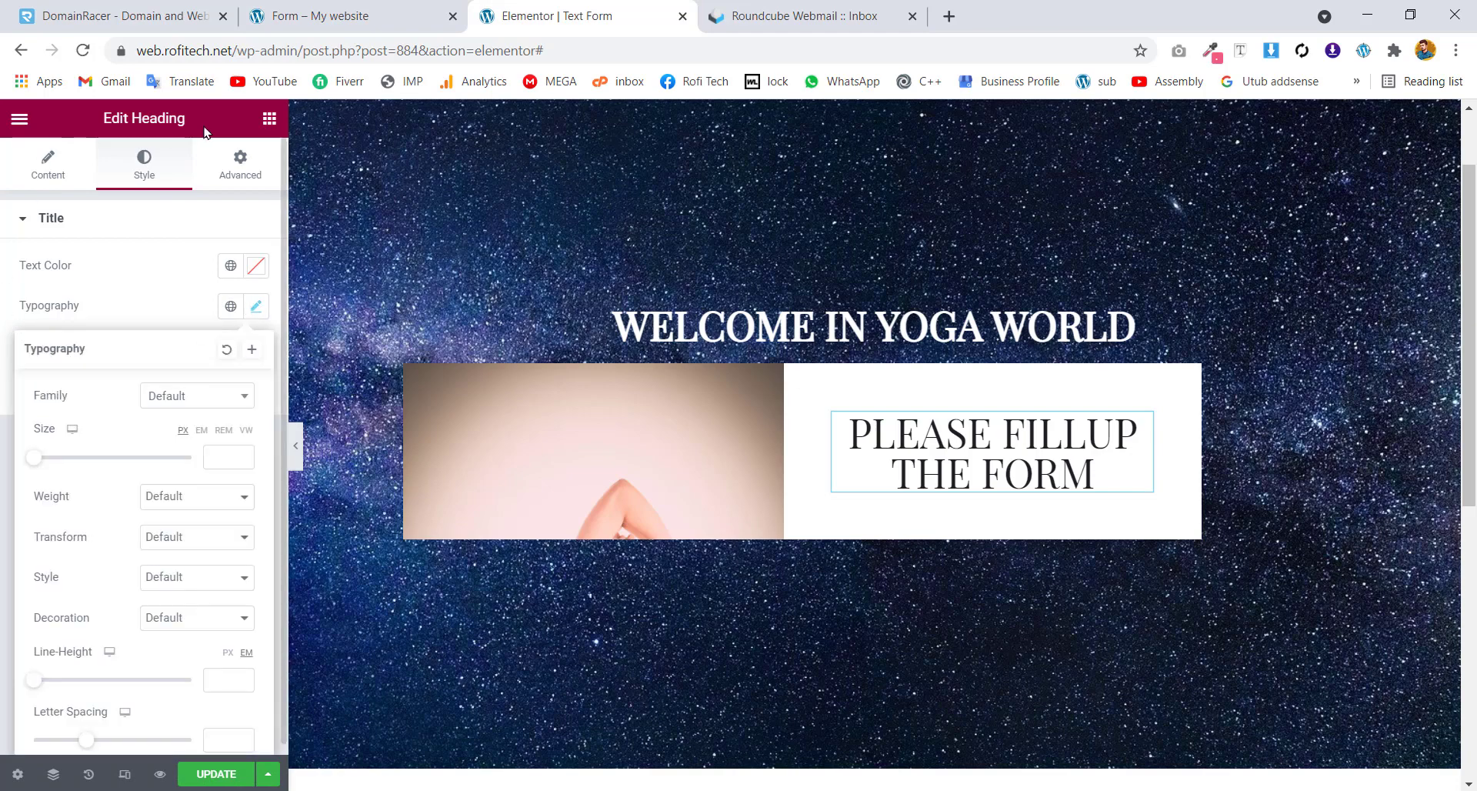
pyautogui.moveTo(34, 459); pyautogui.dragTo(49, 463)
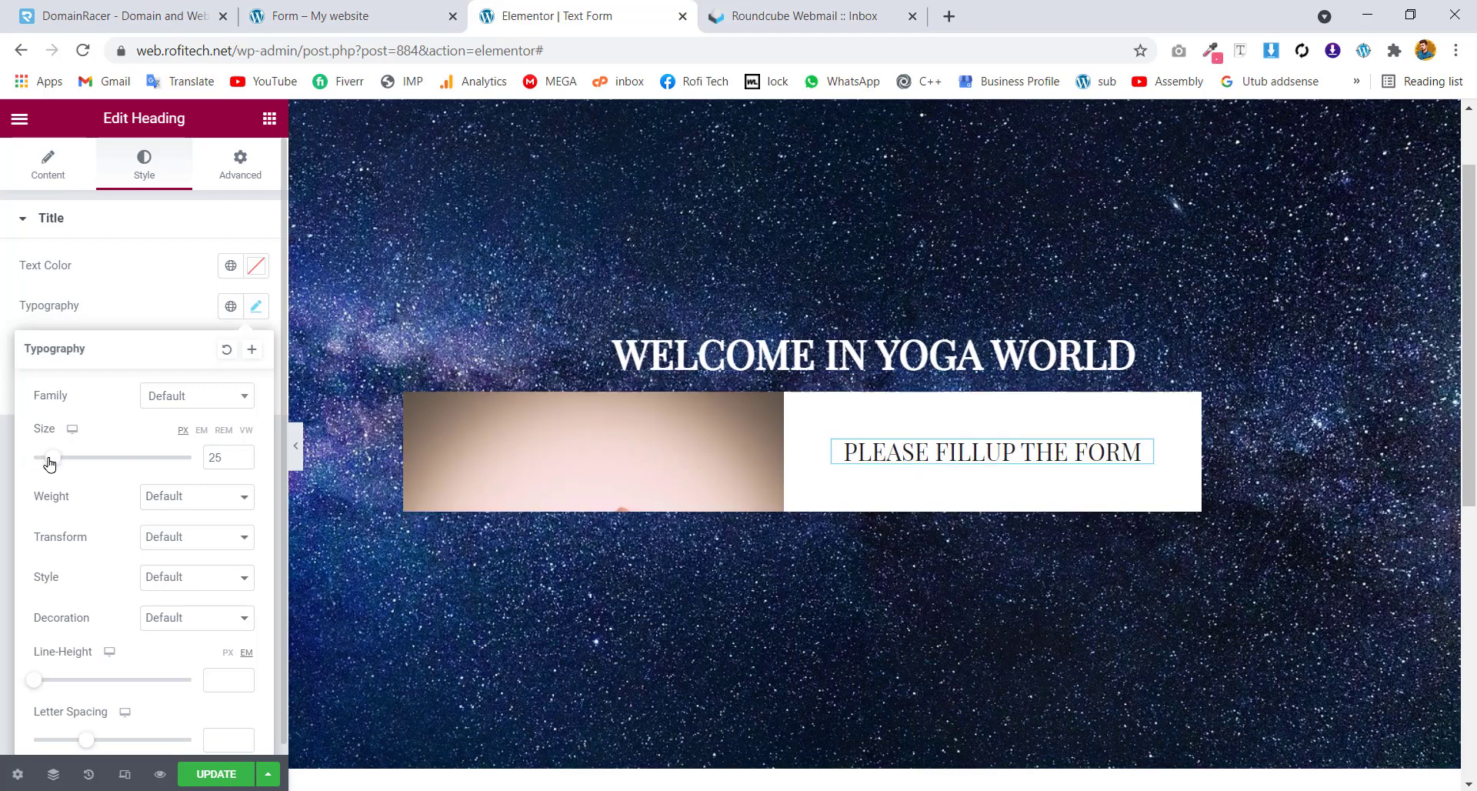
# Search the widgets for "form" and add a Form widget below the heading in the right inner column
pyautogui.click(269, 120)
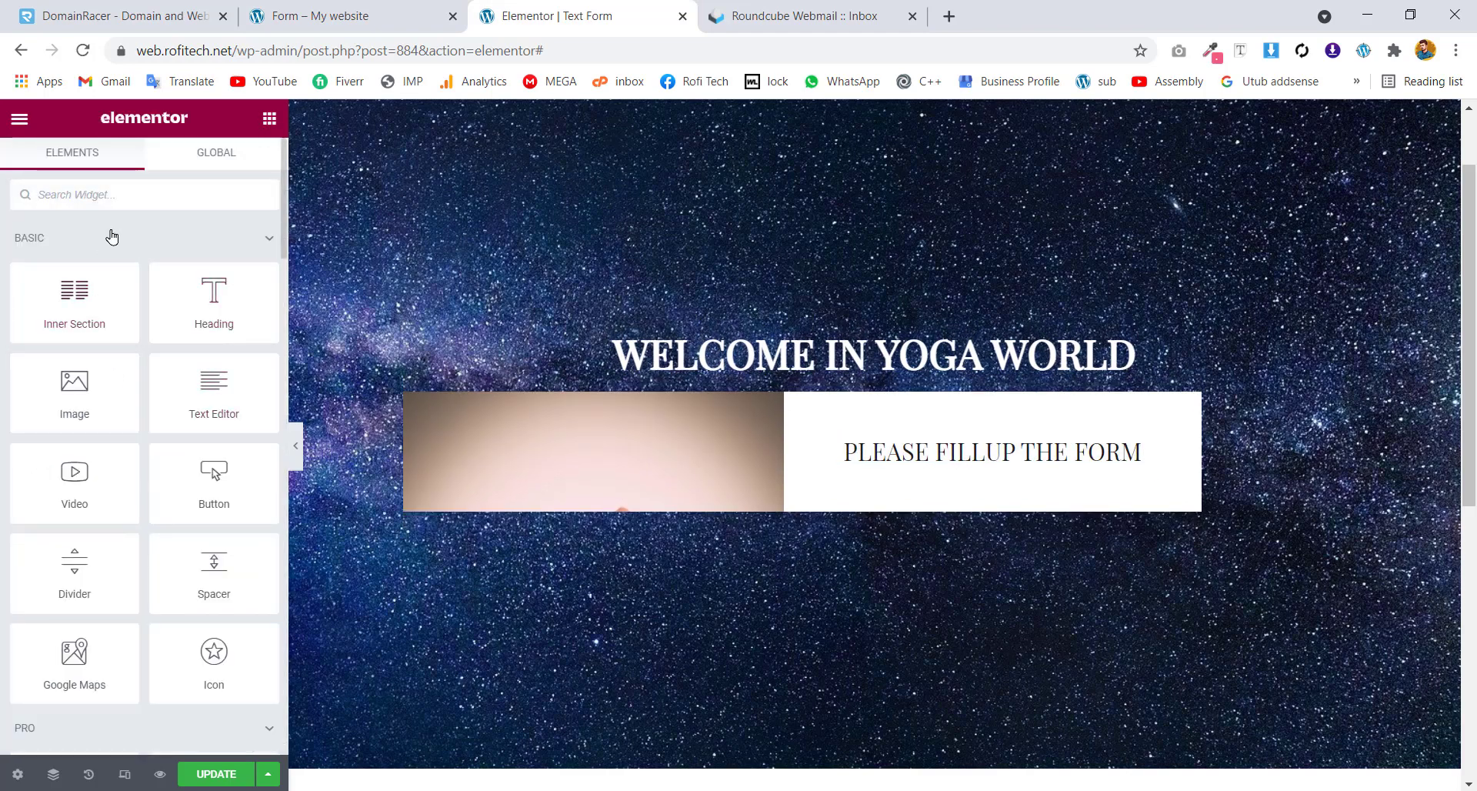
pyautogui.click(120, 193)
pyautogui.write('form')
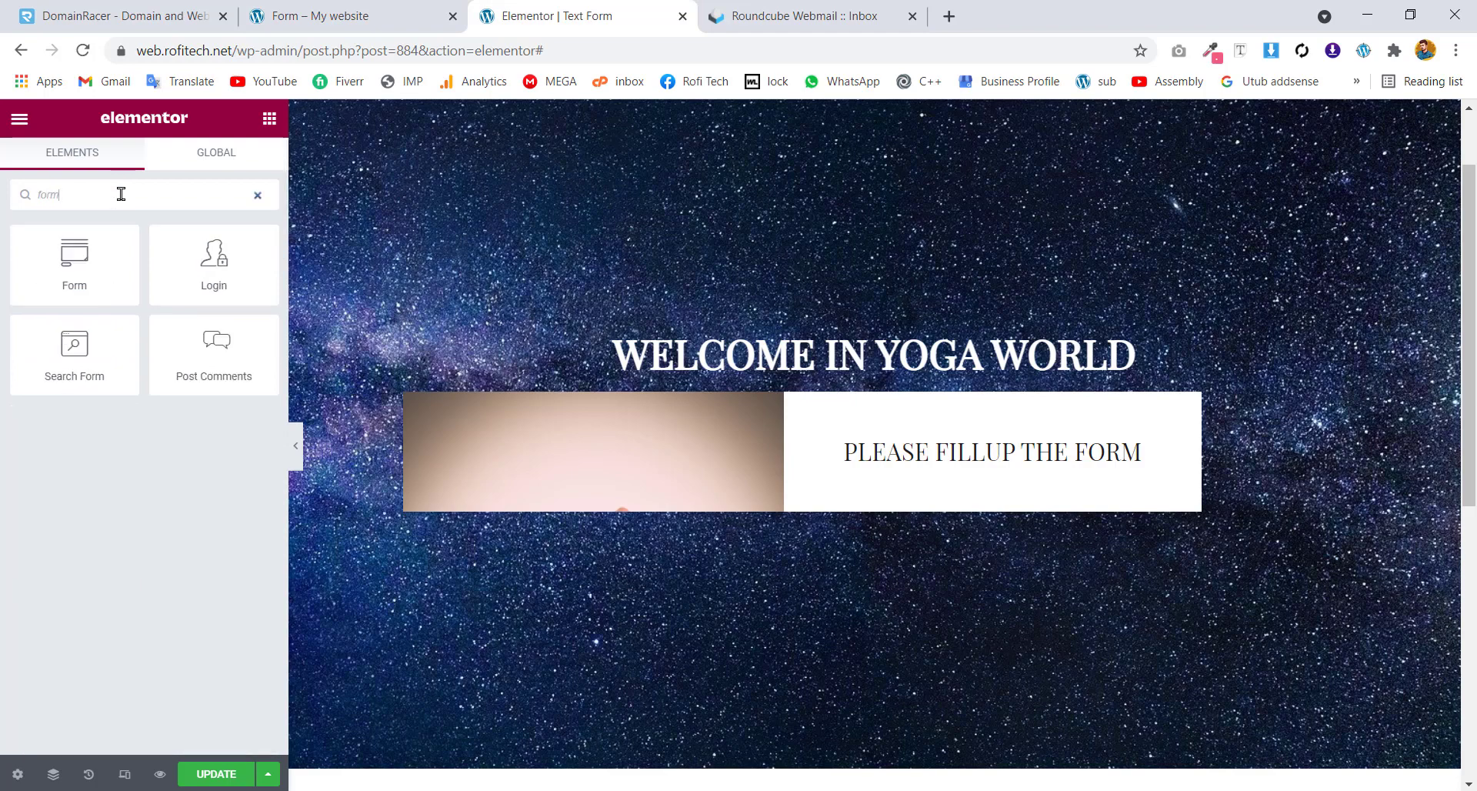
pyautogui.moveTo(69, 266); pyautogui.dragTo(940, 460)
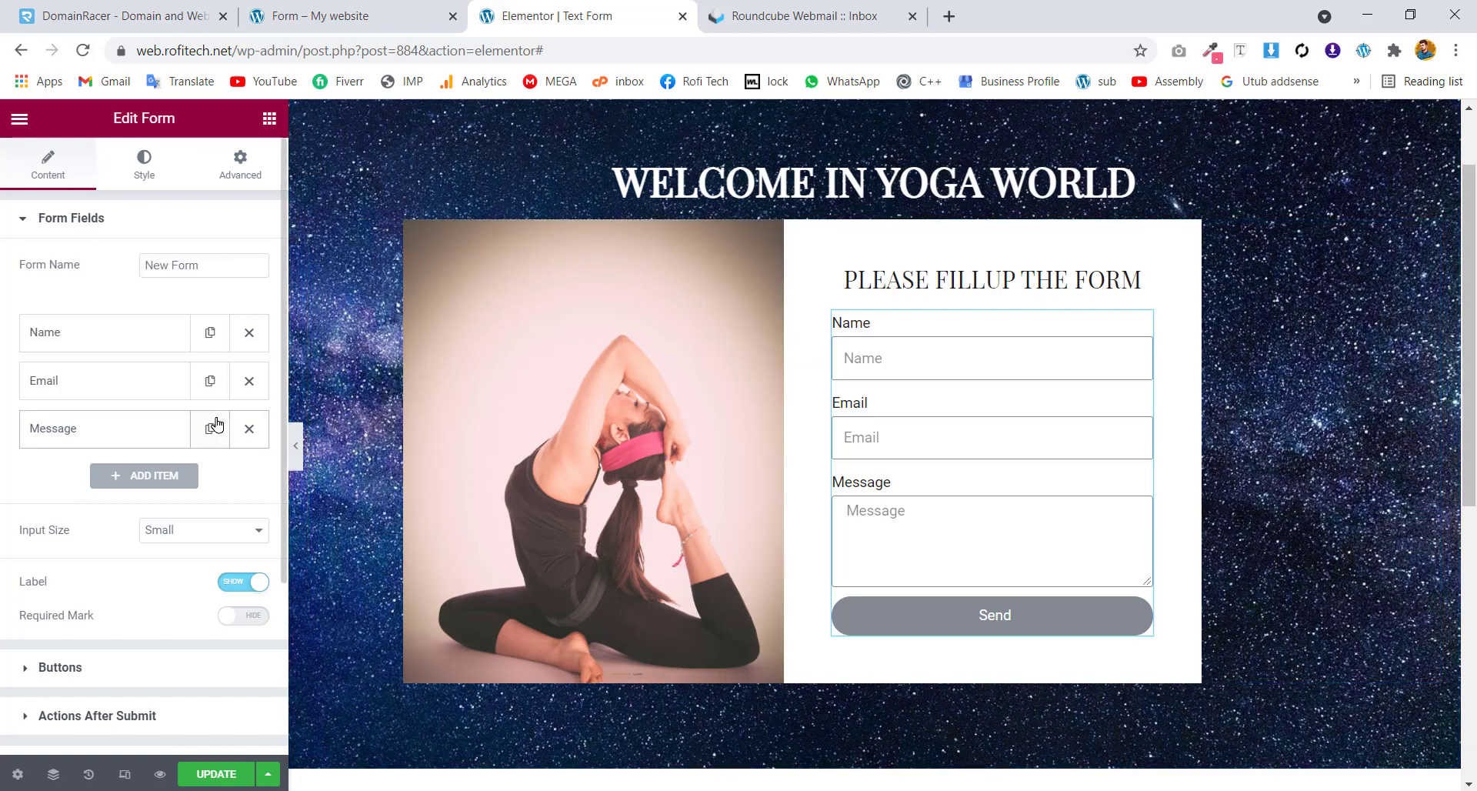
# Hide the form's field labels and set its input size to Medium
pyautogui.click(236, 584)
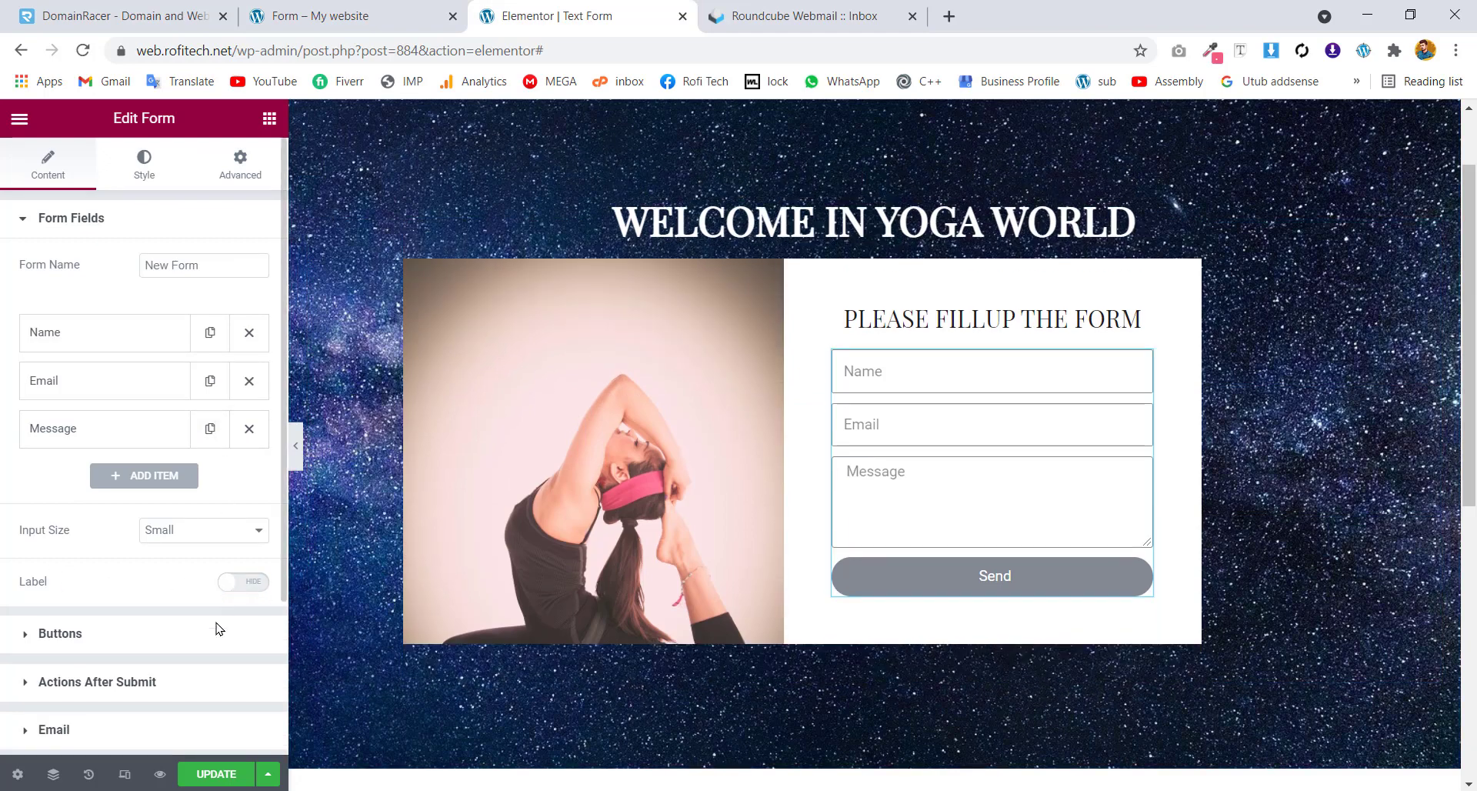
pyautogui.click(166, 530)
pyautogui.click(172, 617)
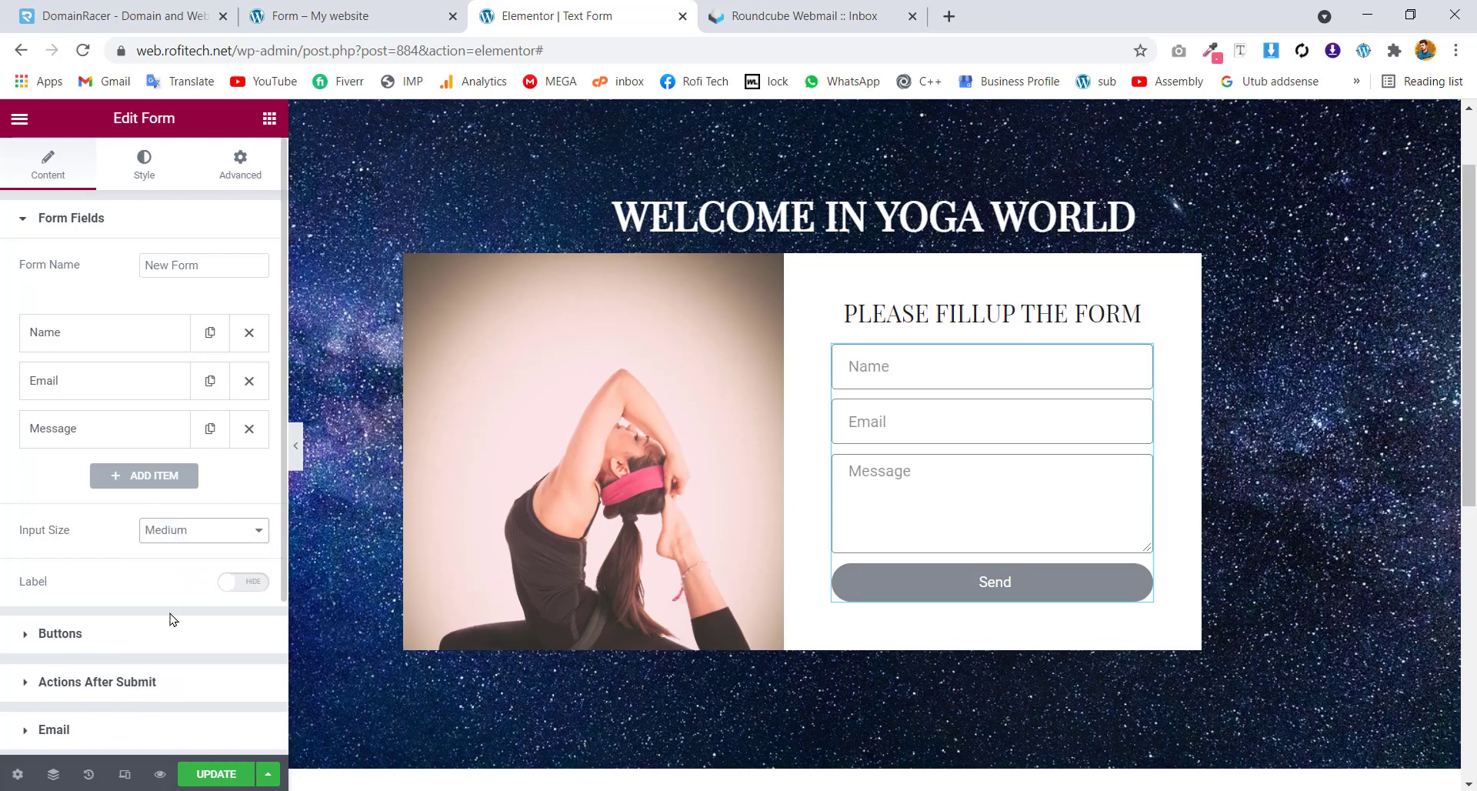
# Try the Large, Extra Large and Extra Small input sizes on the form and return to Medium
pyautogui.click(188, 534)
pyautogui.click(185, 645)
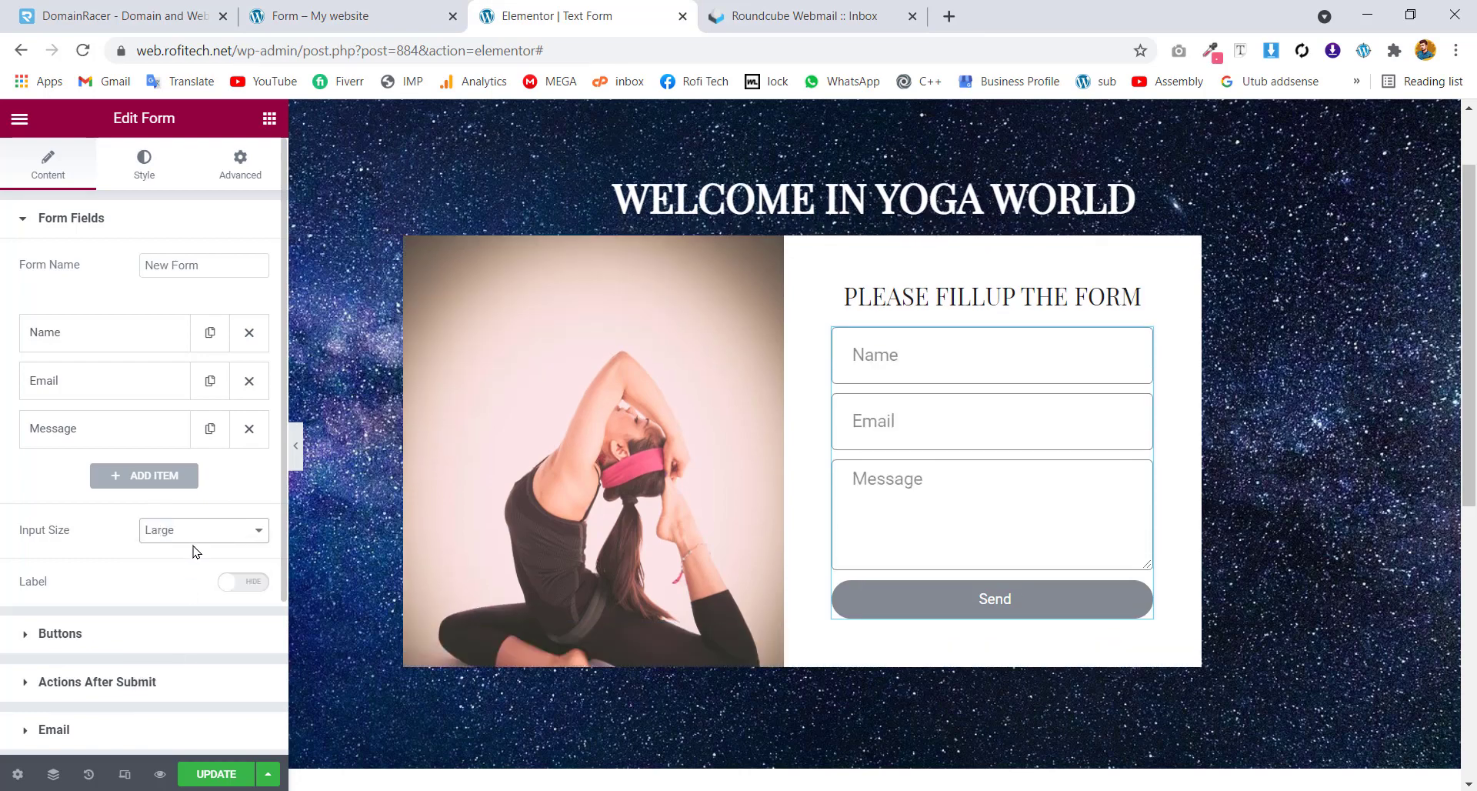
pyautogui.click(194, 537)
pyautogui.click(172, 679)
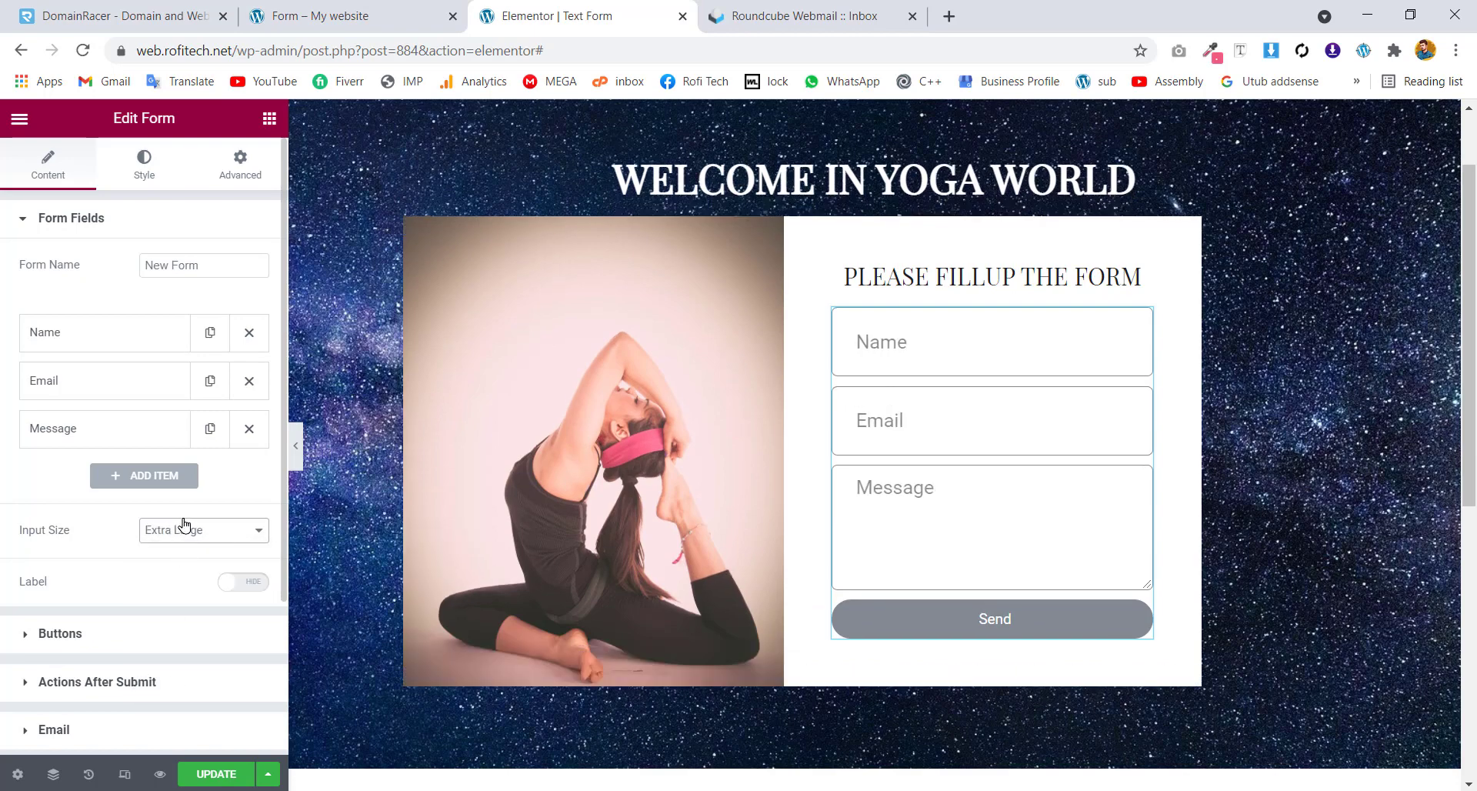
pyautogui.click(185, 529)
pyautogui.click(183, 532)
pyautogui.click(176, 532)
pyautogui.click(174, 559)
pyautogui.click(187, 538)
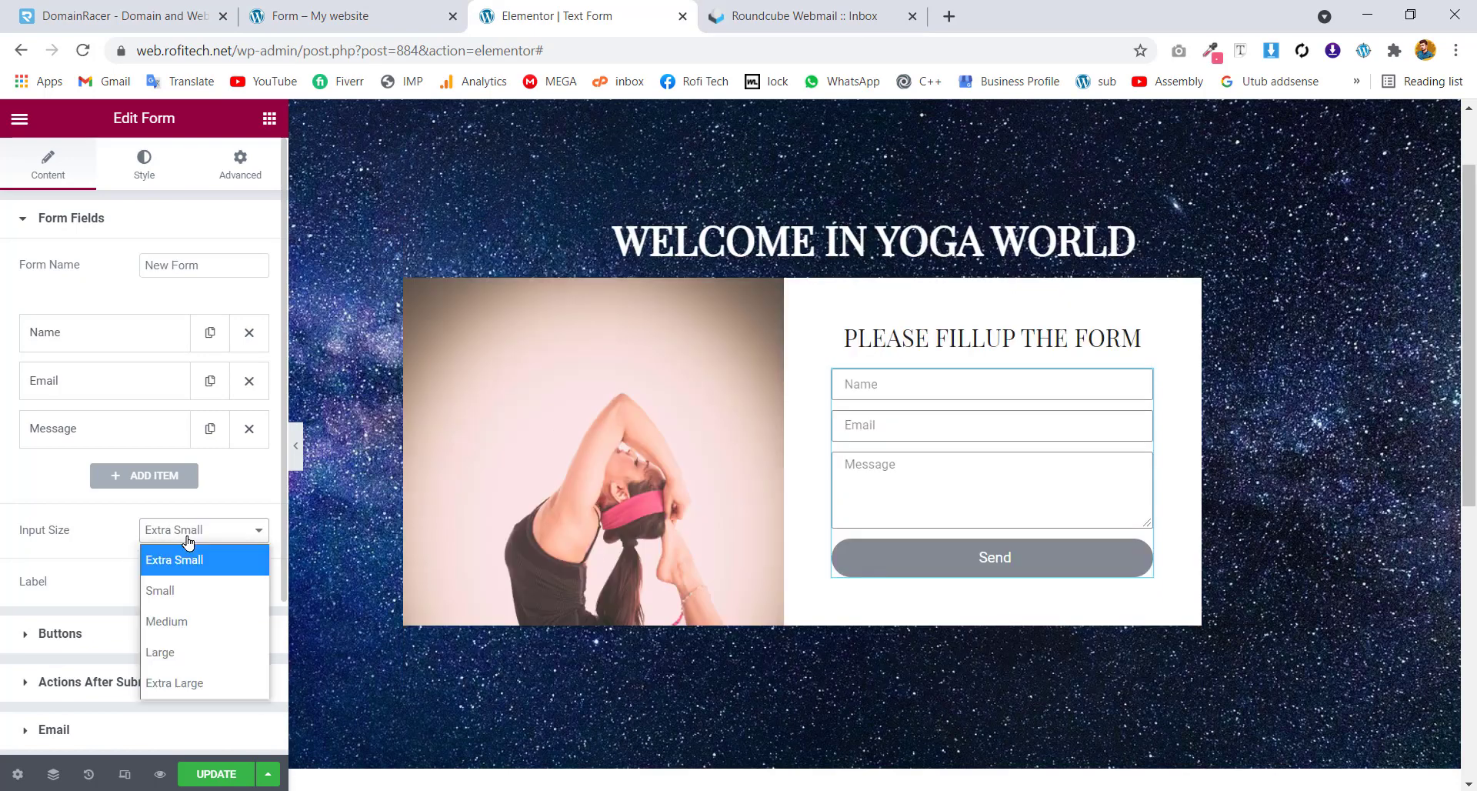
pyautogui.click(173, 620)
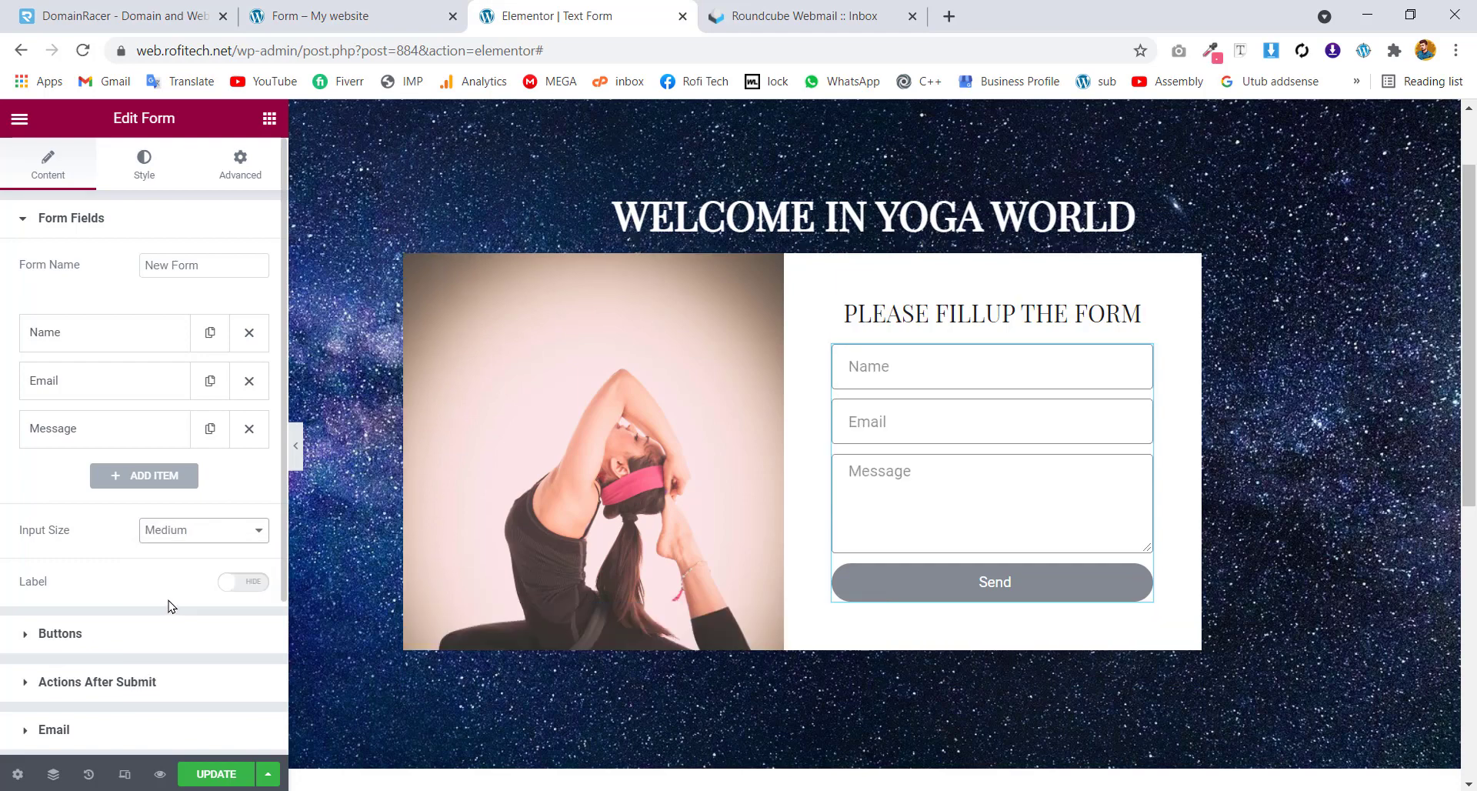
# Change the form's submit button text to "Submit" and return to the form field settings
pyautogui.click(122, 651)
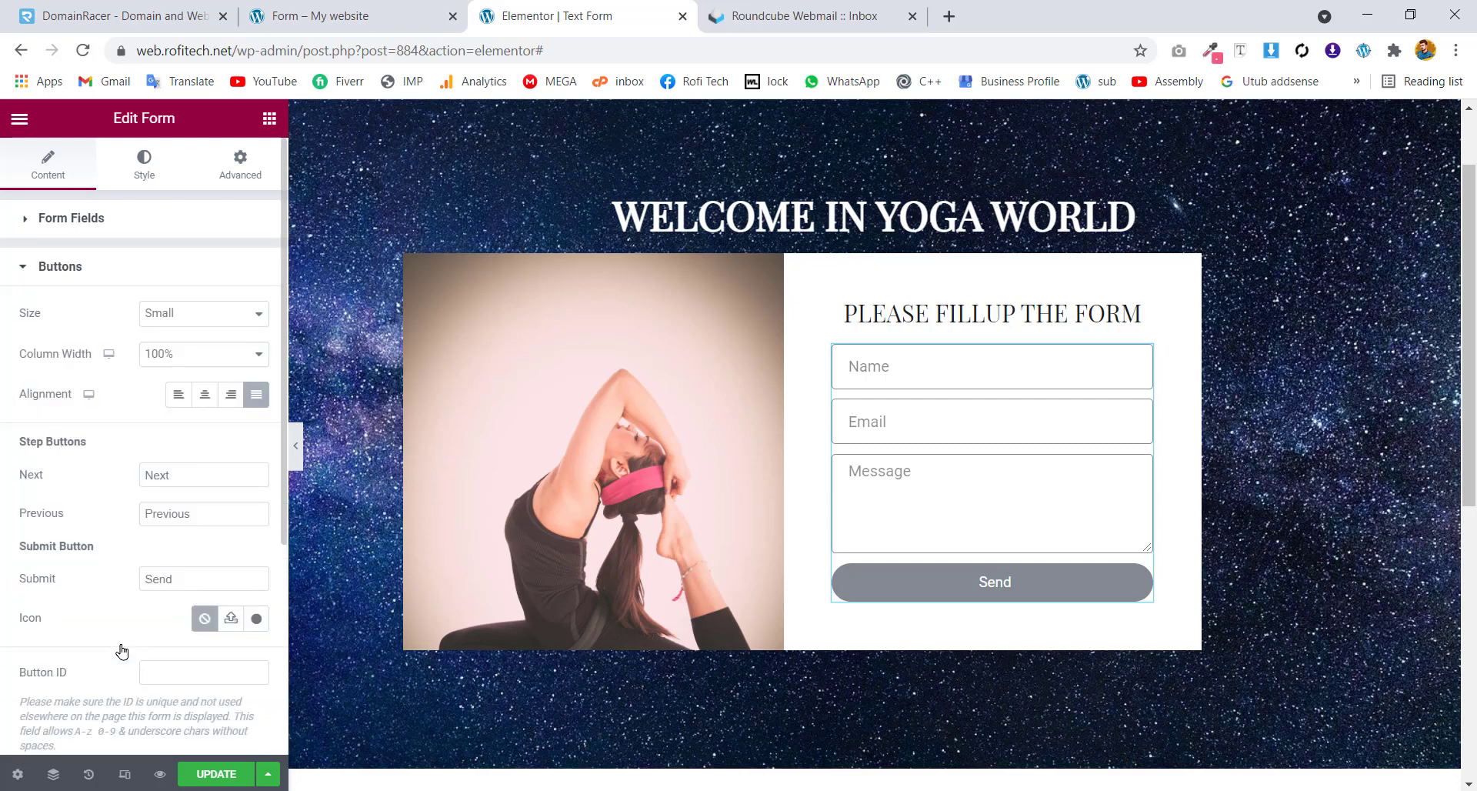
pyautogui.doubleClick(184, 569)
pyautogui.press('capslock')
pyautogui.write('S')
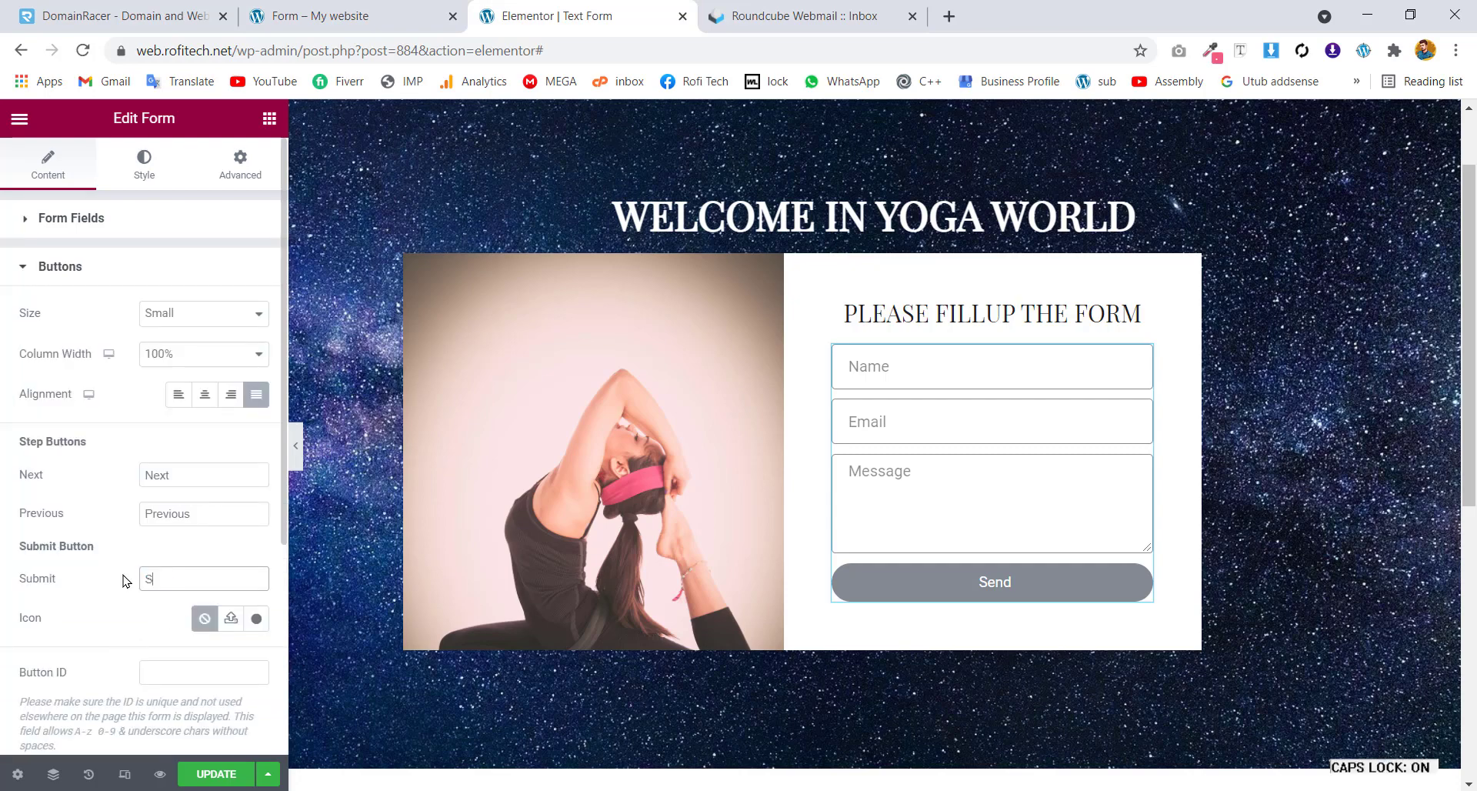
pyautogui.press('capslock')
pyautogui.write('ubmi')
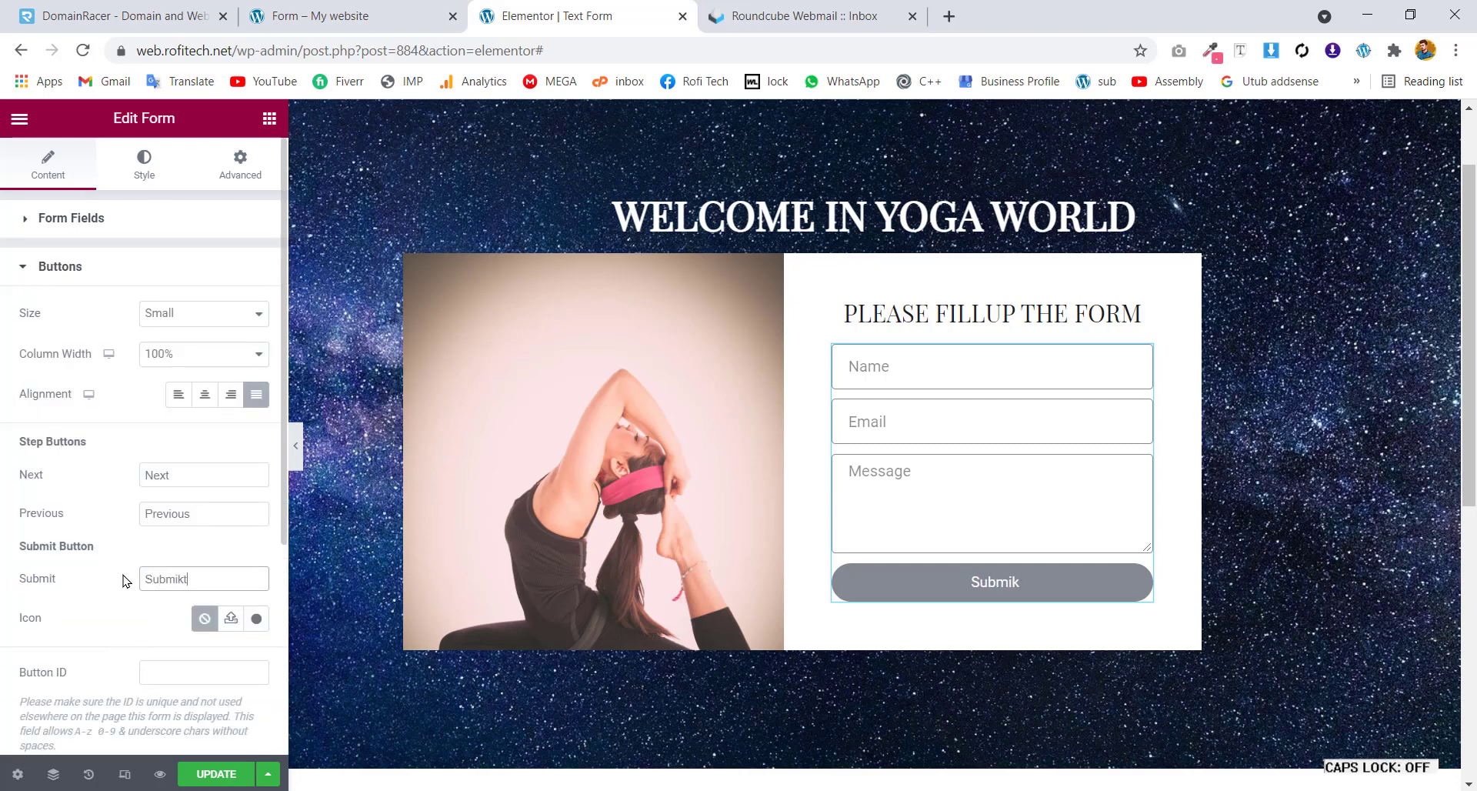
pyautogui.write('t')
pyautogui.click(102, 218)
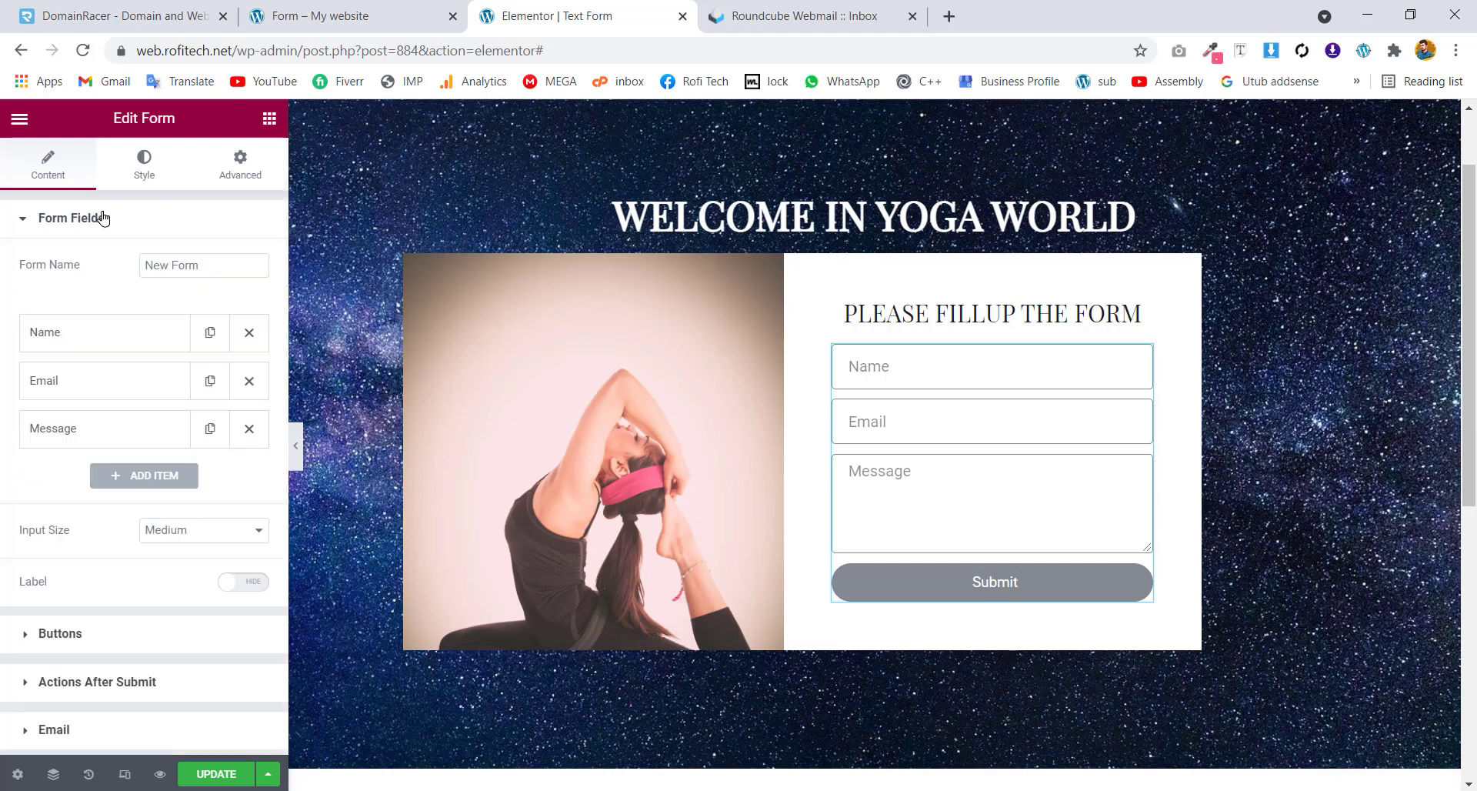
# Duplicate the form's Email field and check the fields and terms line of the finished form on the published page
pyautogui.click(207, 381)
pyautogui.hotkey('ctrl', 'Tab')
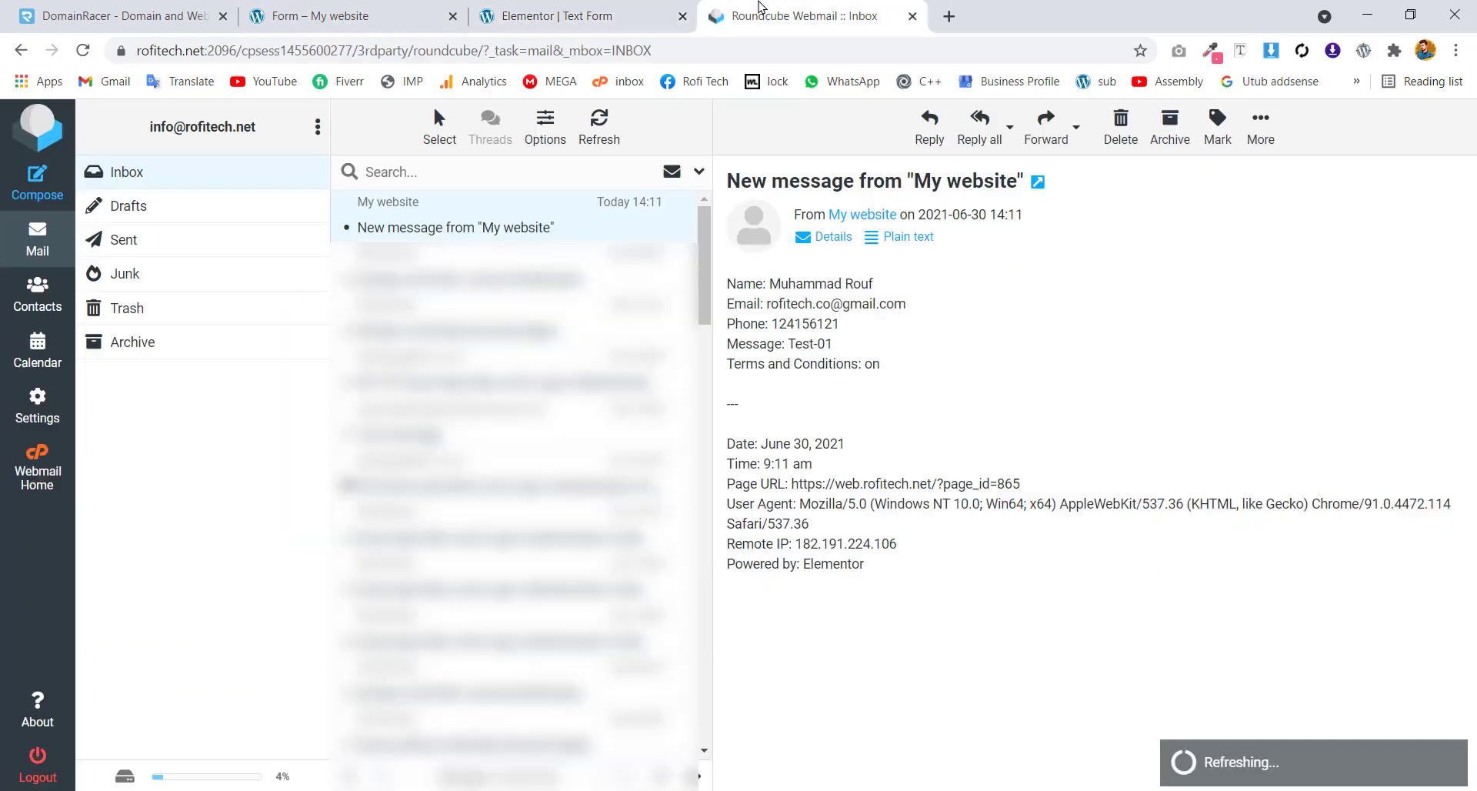
pyautogui.click(320, 6)
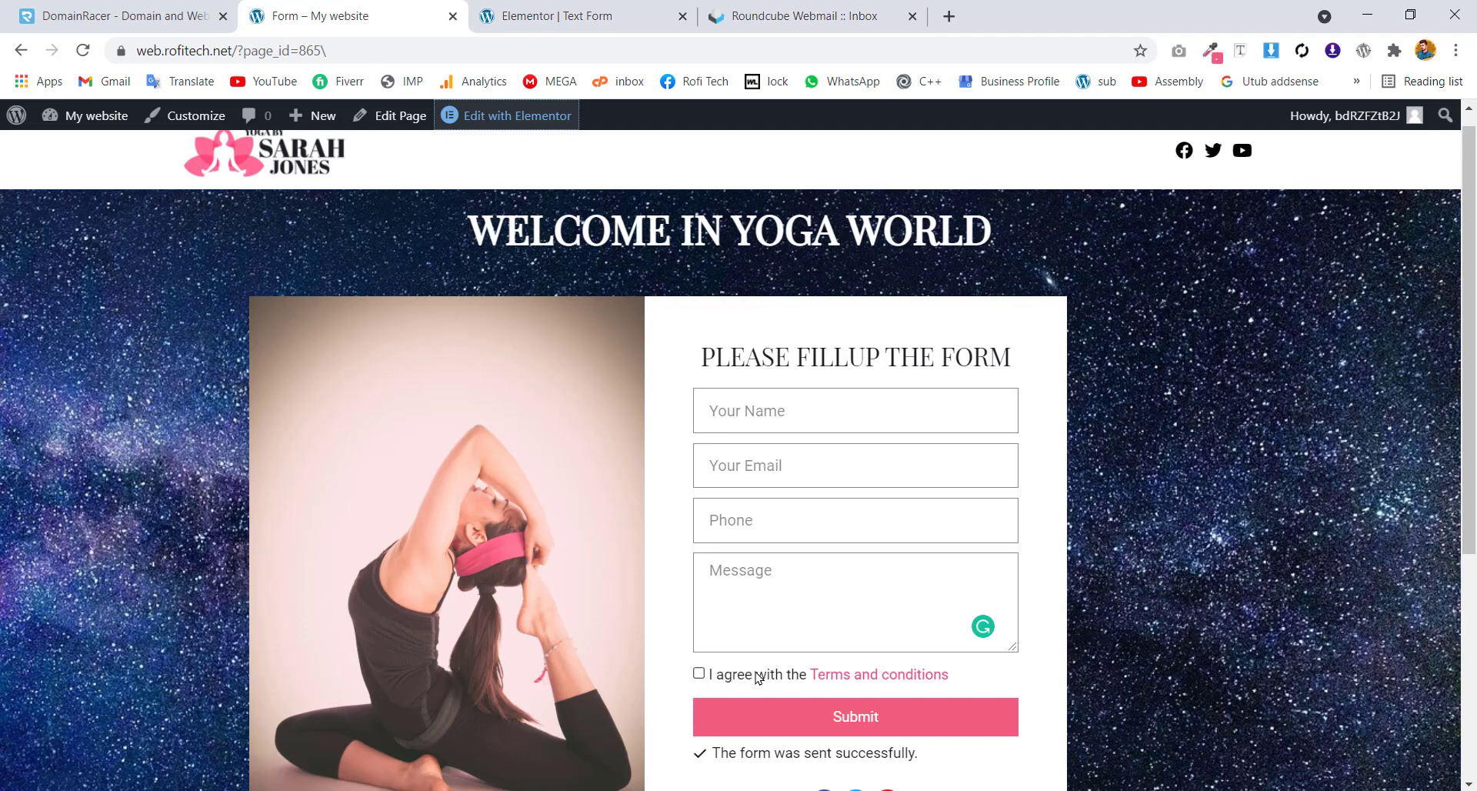
pyautogui.click(536, 8)
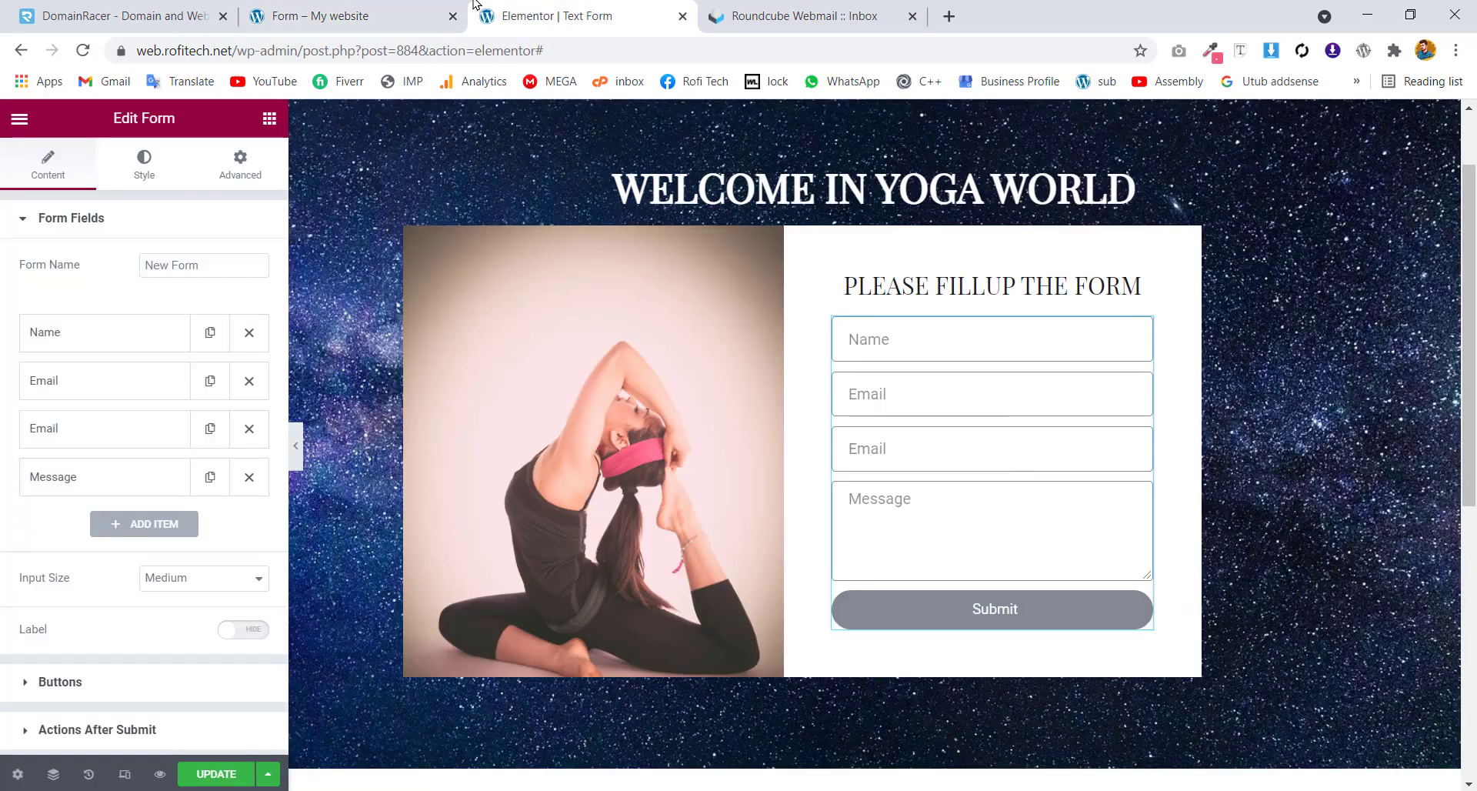
pyautogui.click(422, 8)
pyautogui.moveTo(976, 675); pyautogui.dragTo(710, 677)
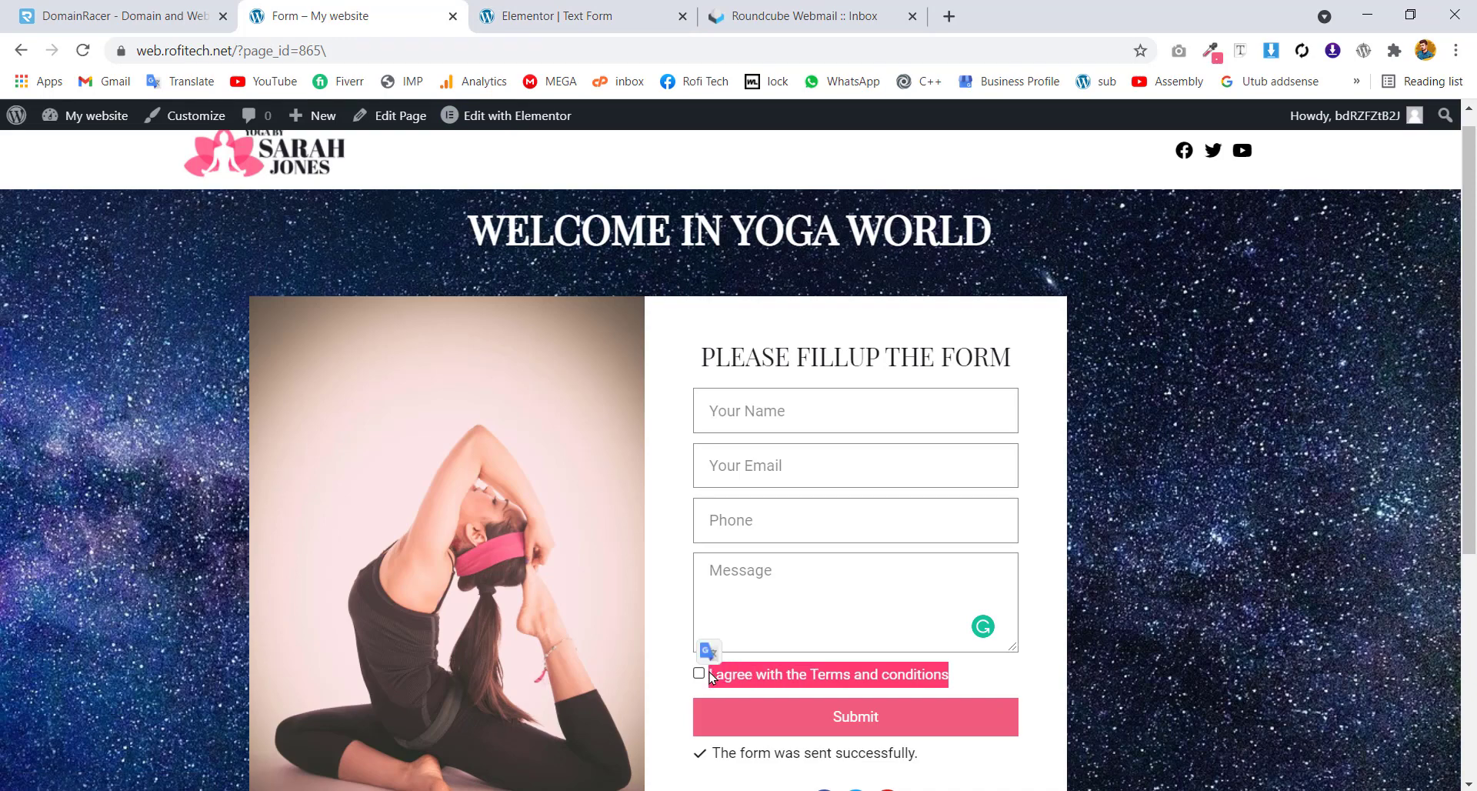
pyautogui.click(536, 8)
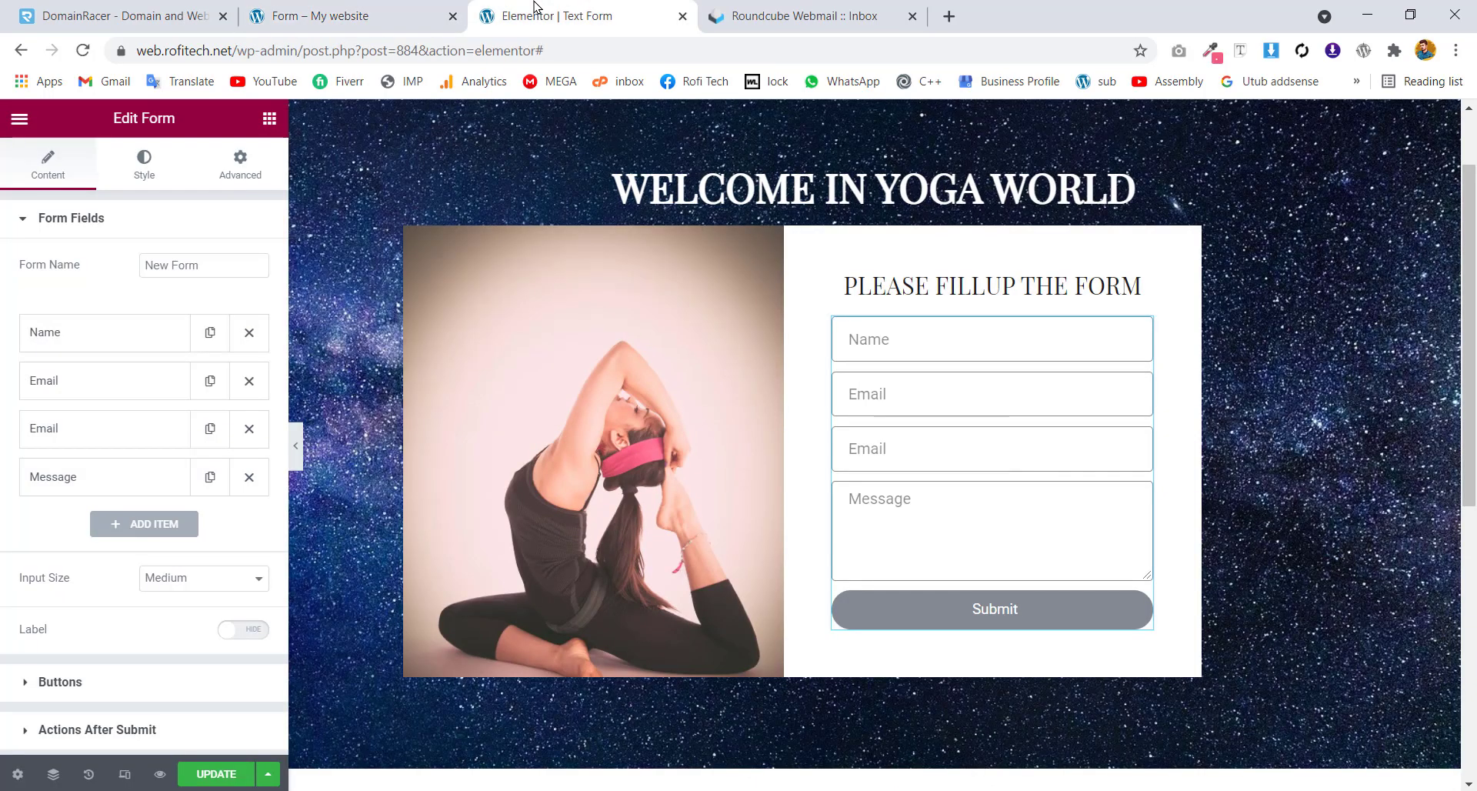
# Change the duplicated Email field's type to Number
pyautogui.click(133, 437)
pyautogui.click(183, 511)
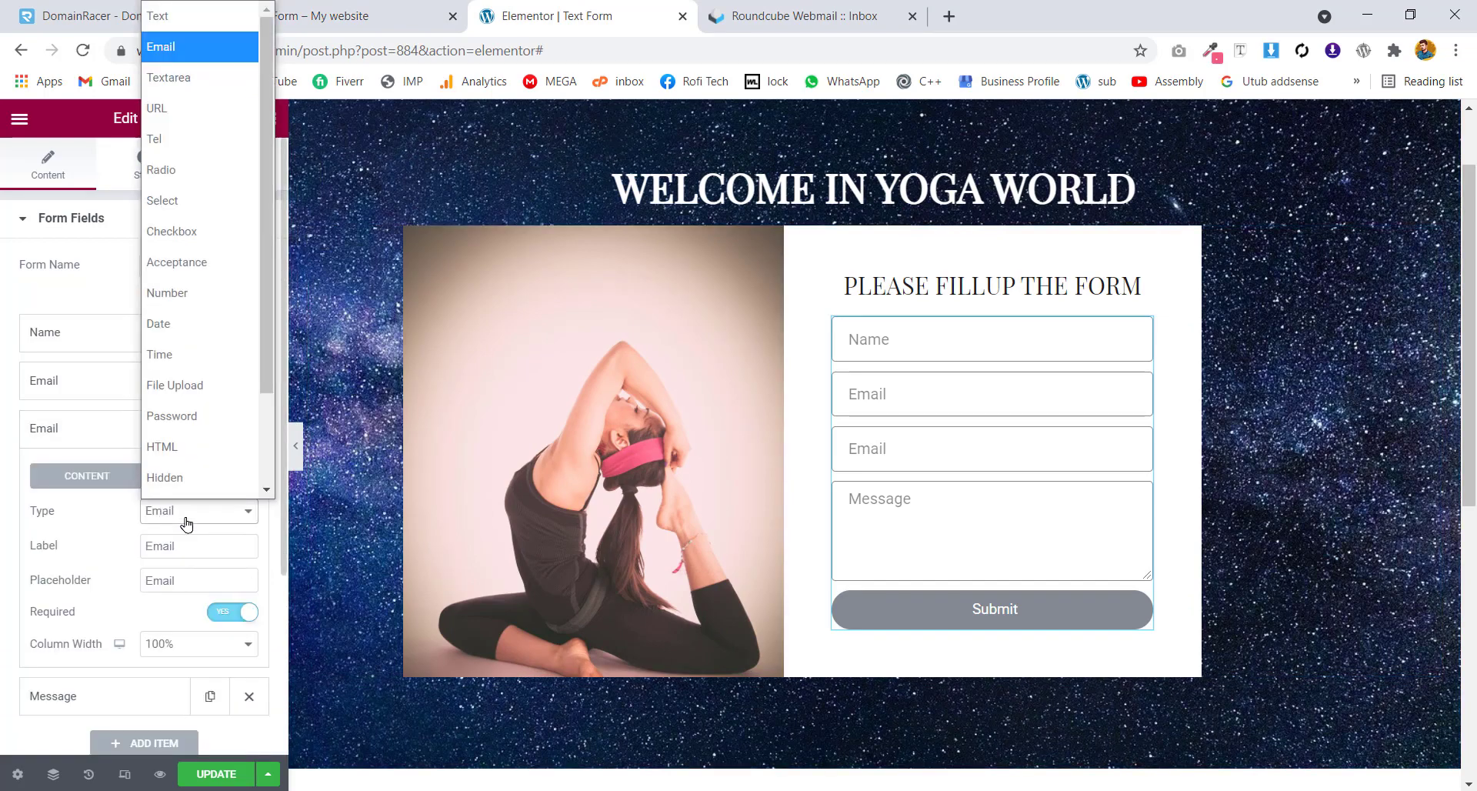
pyautogui.press('n')
pyautogui.press('Return')
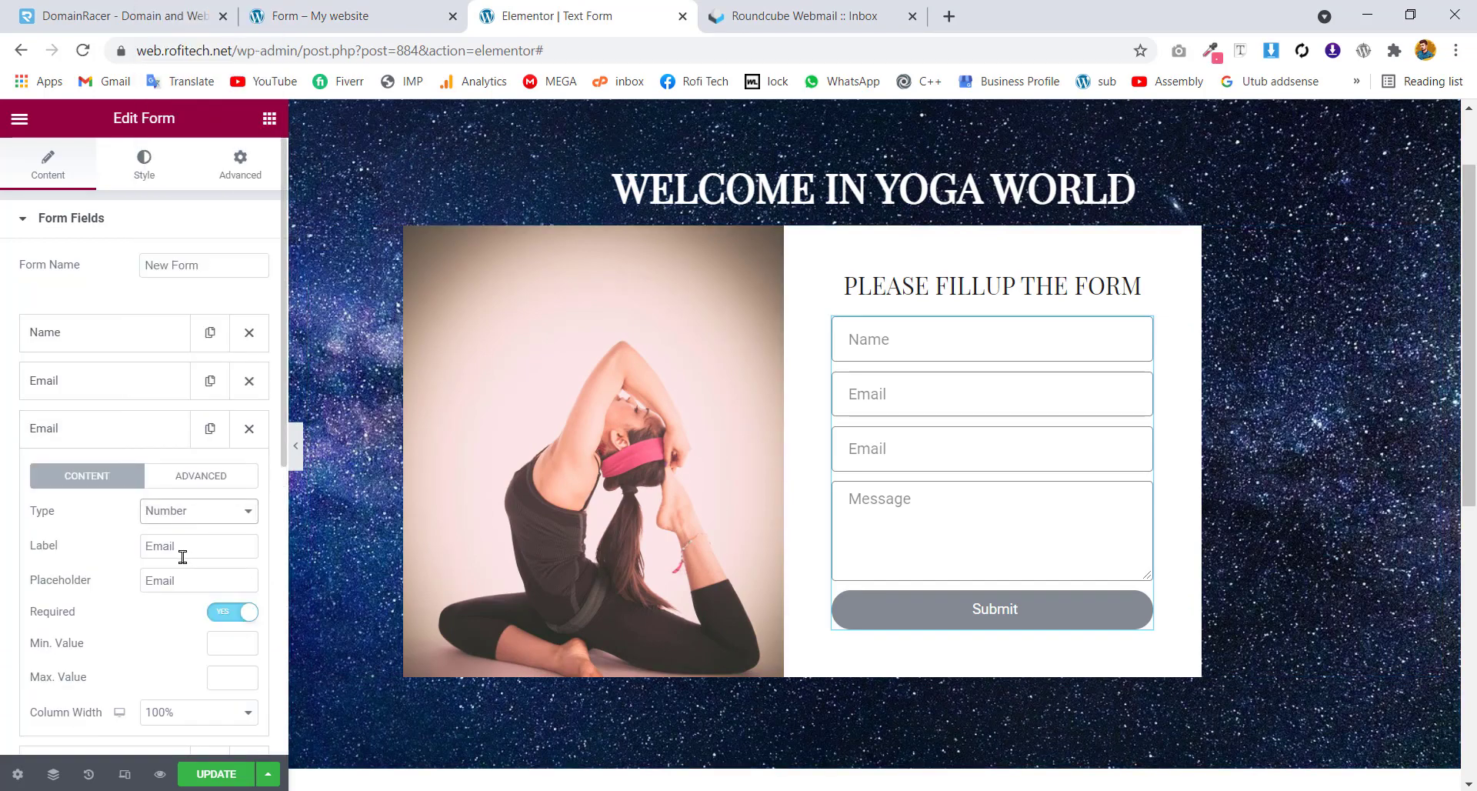
# Set both the label and the placeholder of the Number field to "Phone" and collapse its settings
pyautogui.moveTo(181, 547); pyautogui.dragTo(79, 554)
pyautogui.press('capslock')
pyautogui.write('P')
pyautogui.press('capslock')
pyautogui.write('ho')
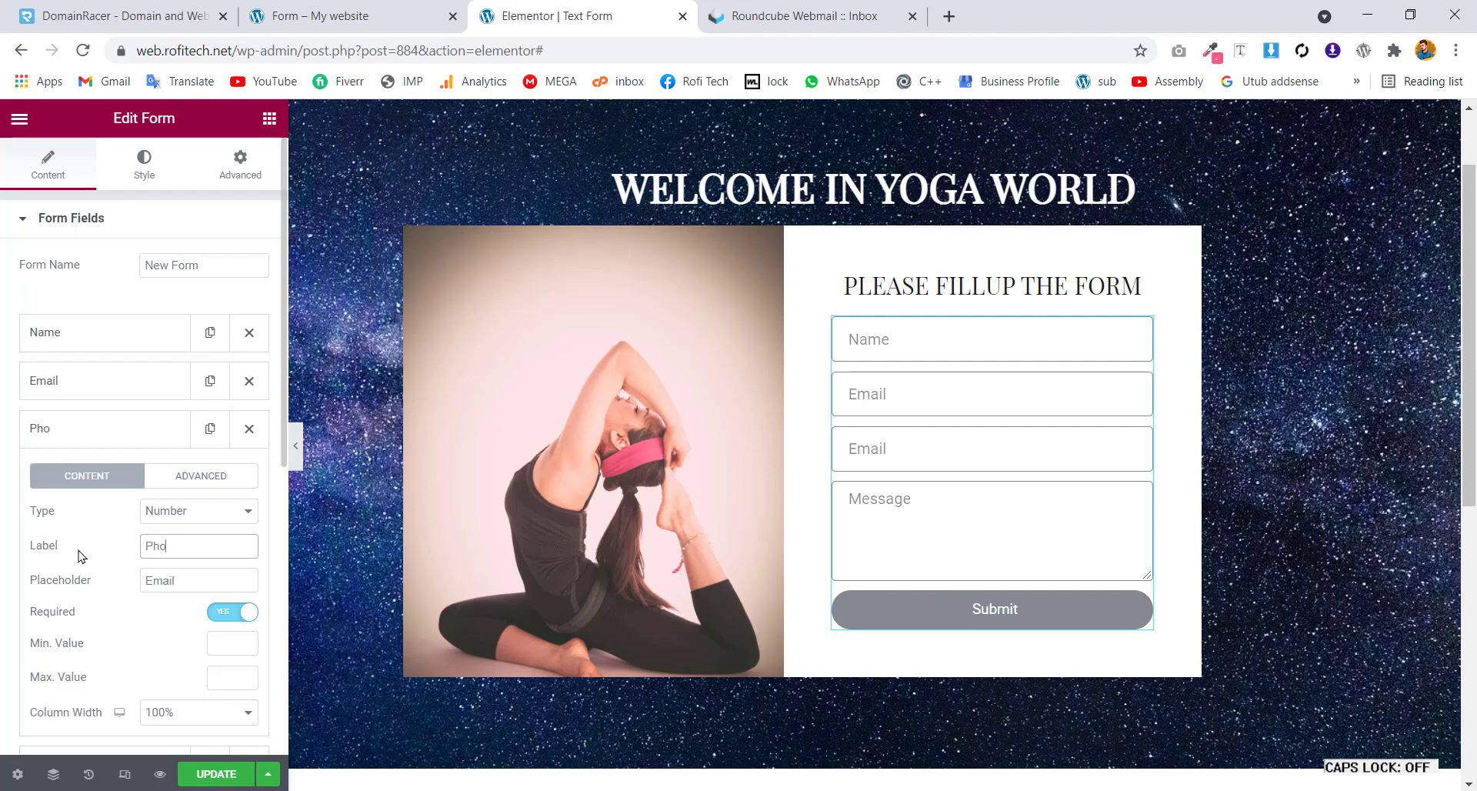
pyautogui.write('ne')
pyautogui.hotkey('ctrl', 'a')
pyautogui.moveTo(183, 581); pyautogui.dragTo(121, 593)
pyautogui.write('Phone')
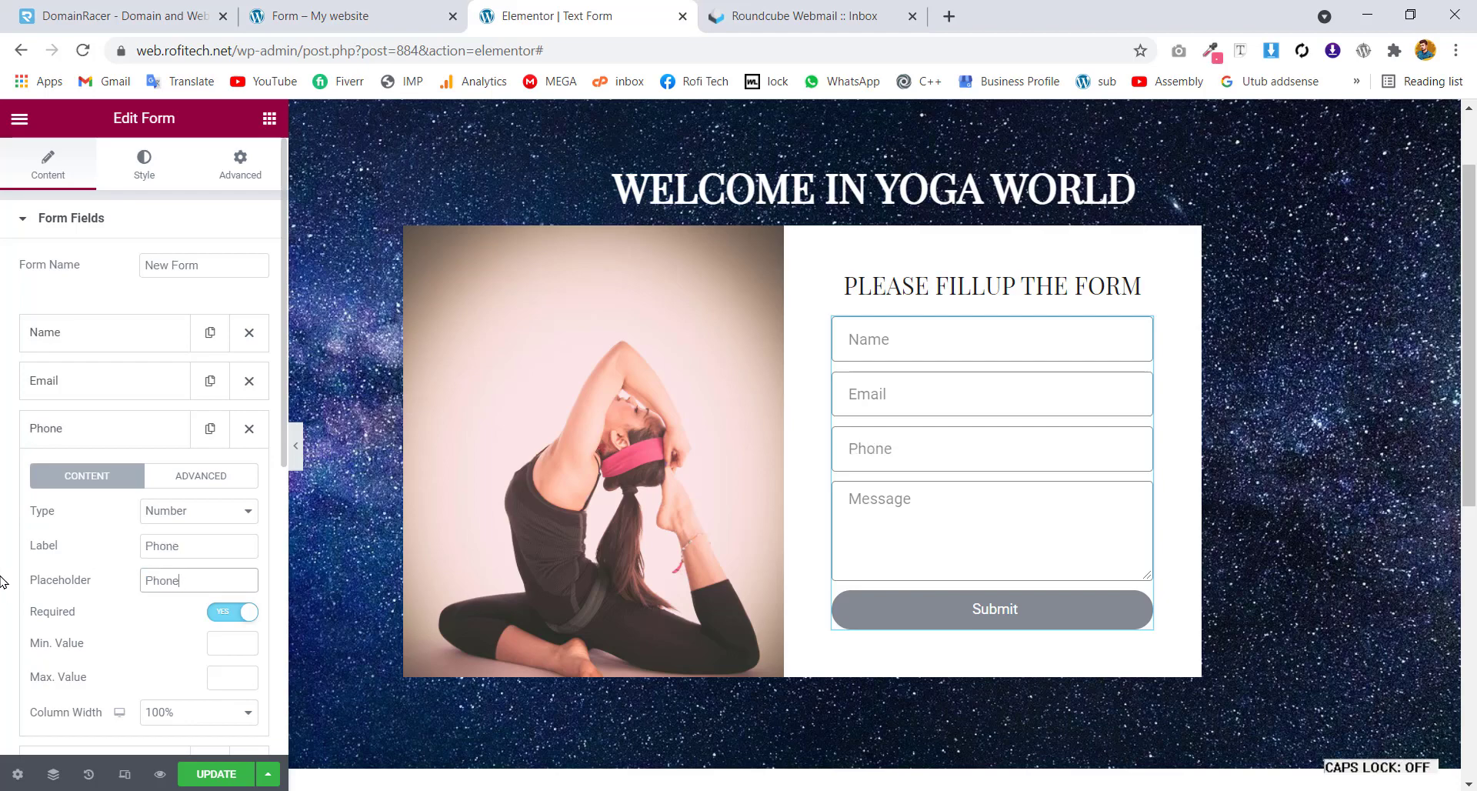
pyautogui.click(124, 435)
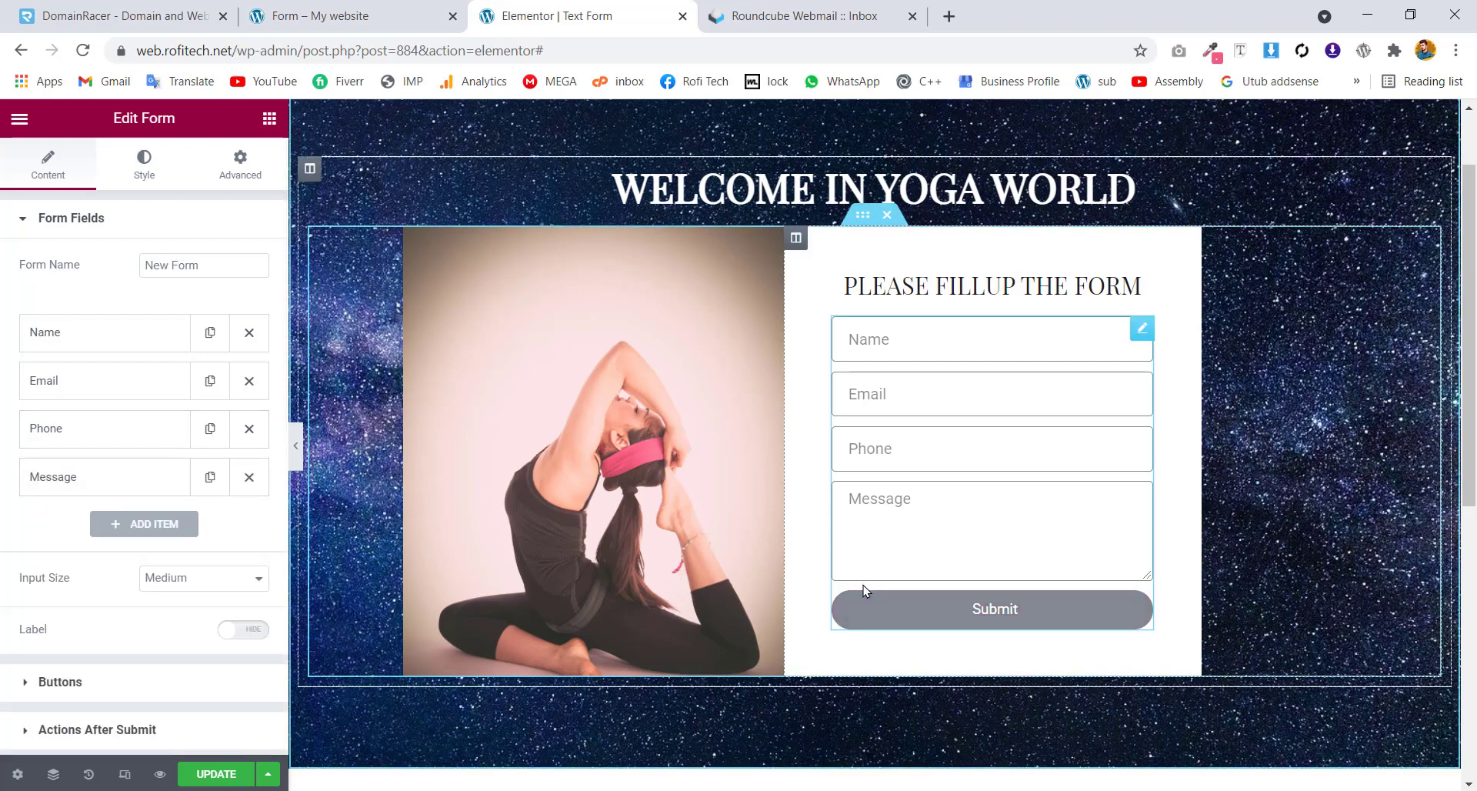
# Check the finished form for reference, duplicate the Message field and set the copy's type to Acceptance
pyautogui.click(312, 11)
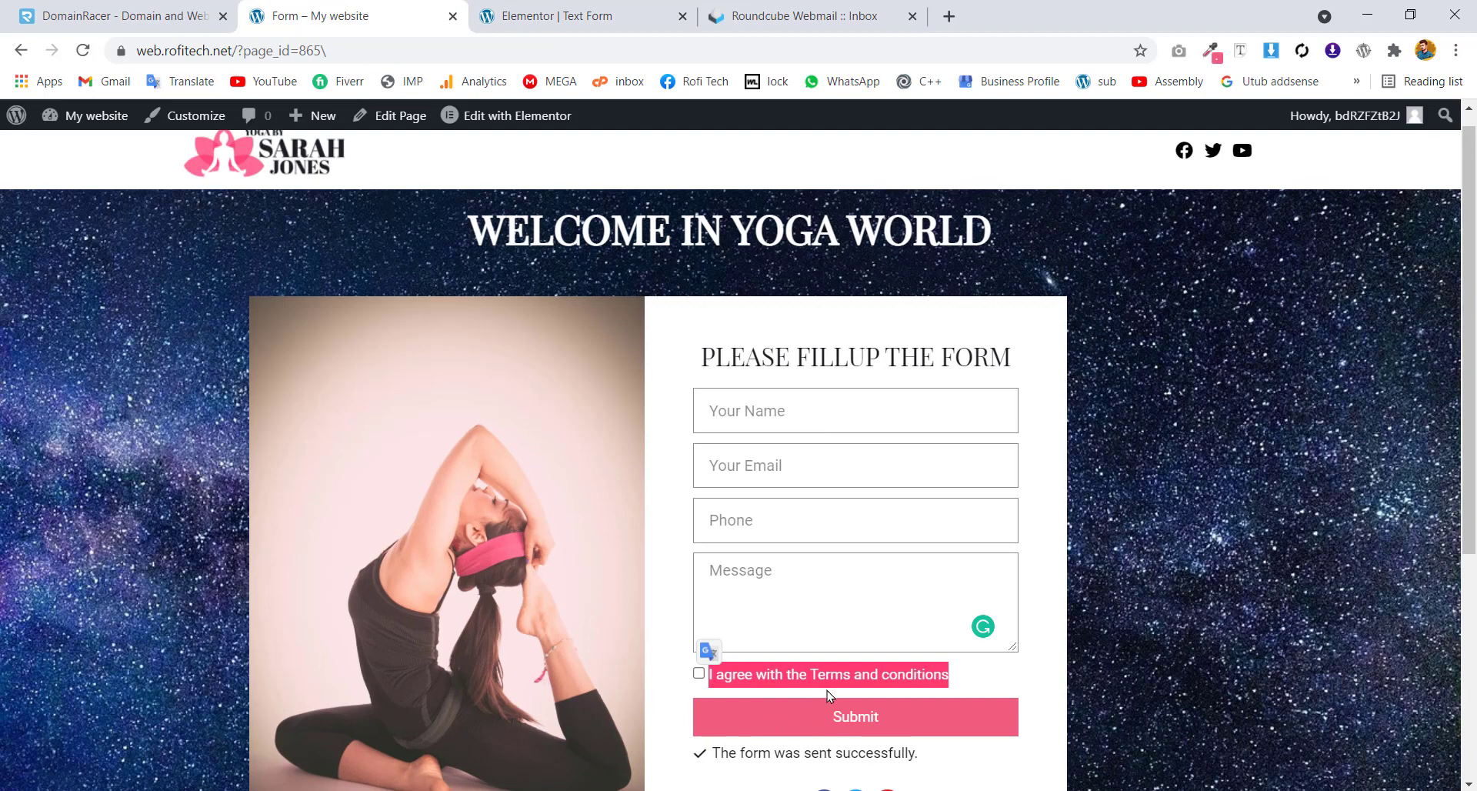
pyautogui.click(572, 12)
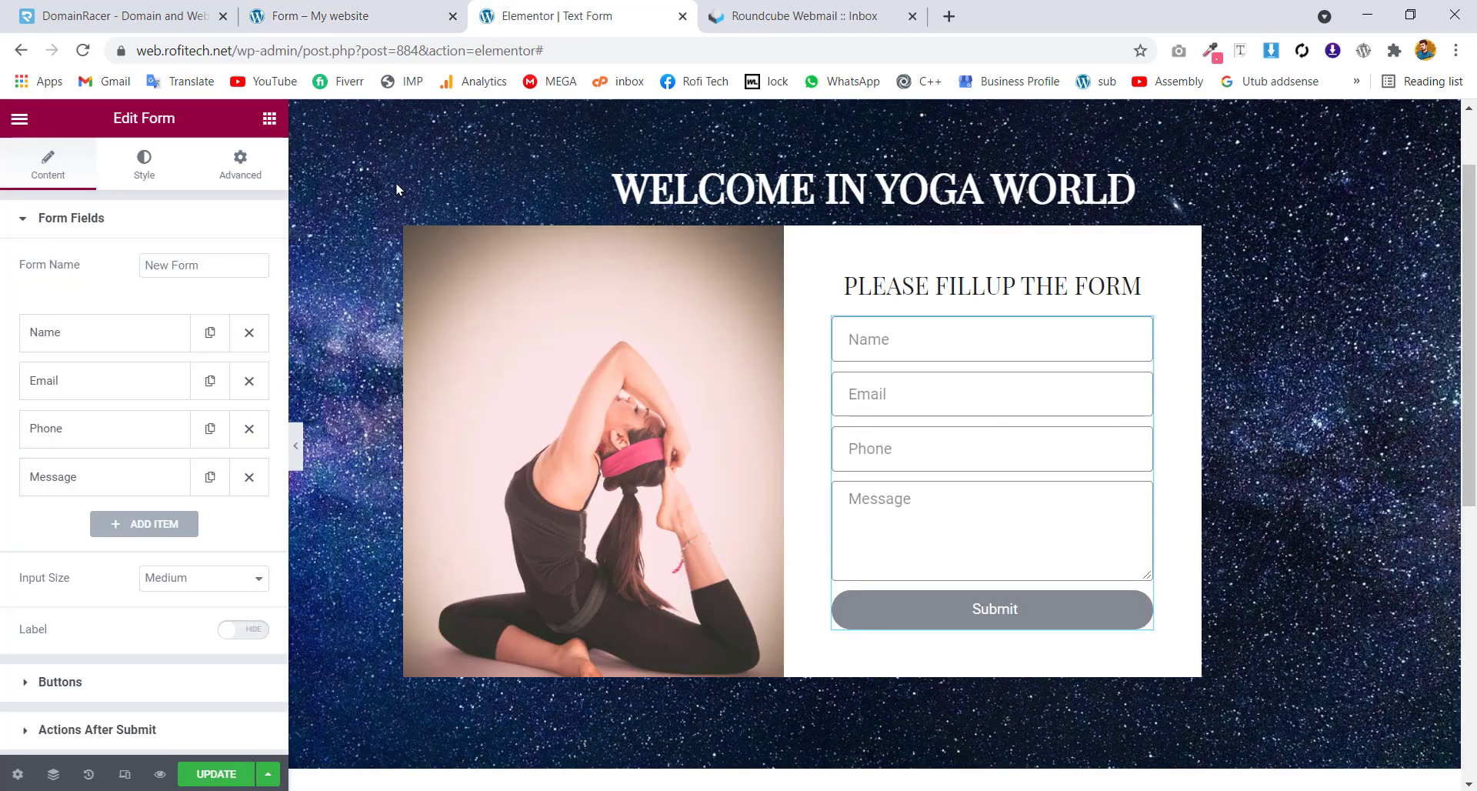
pyautogui.click(209, 477)
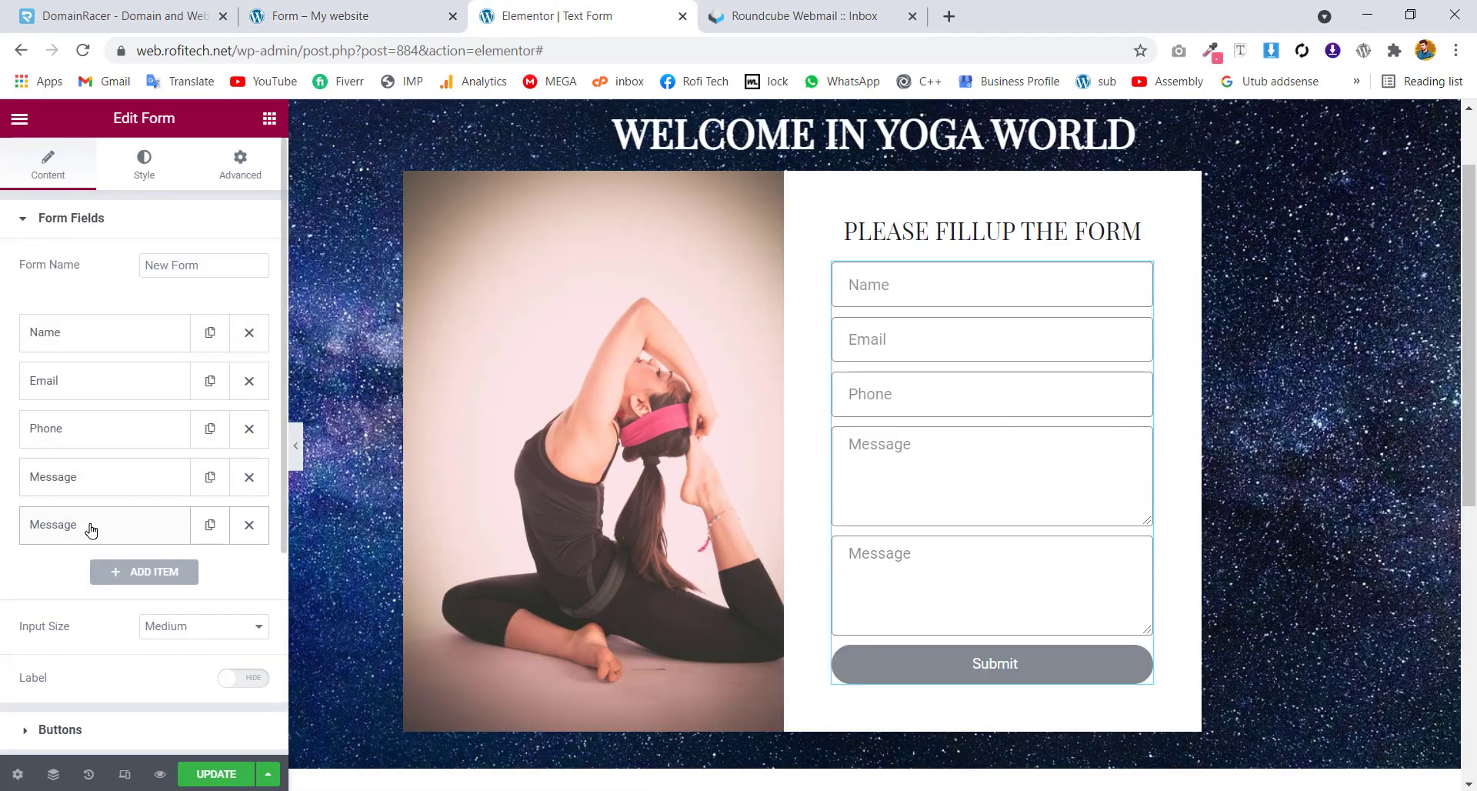
pyautogui.click(113, 531)
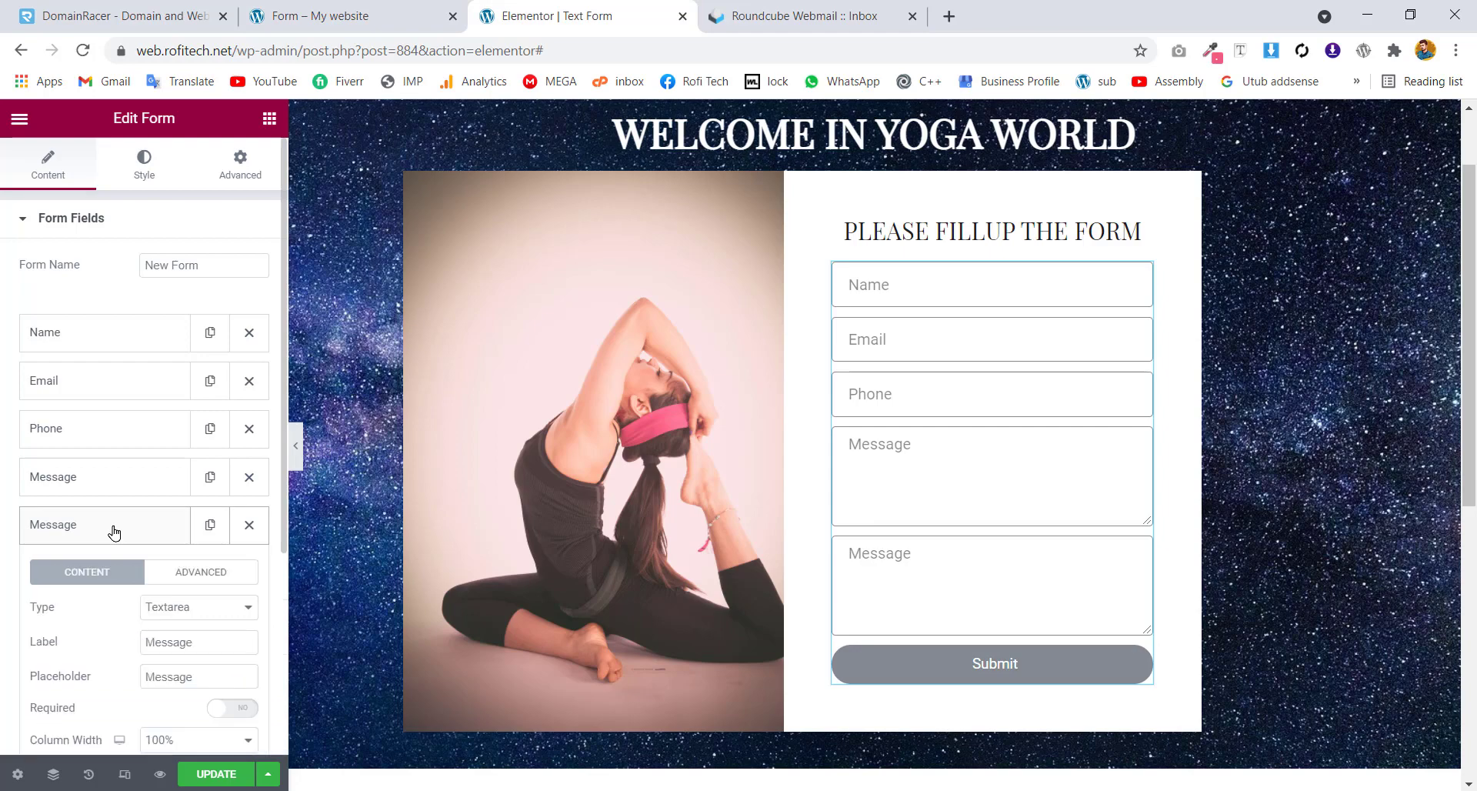
pyautogui.click(183, 611)
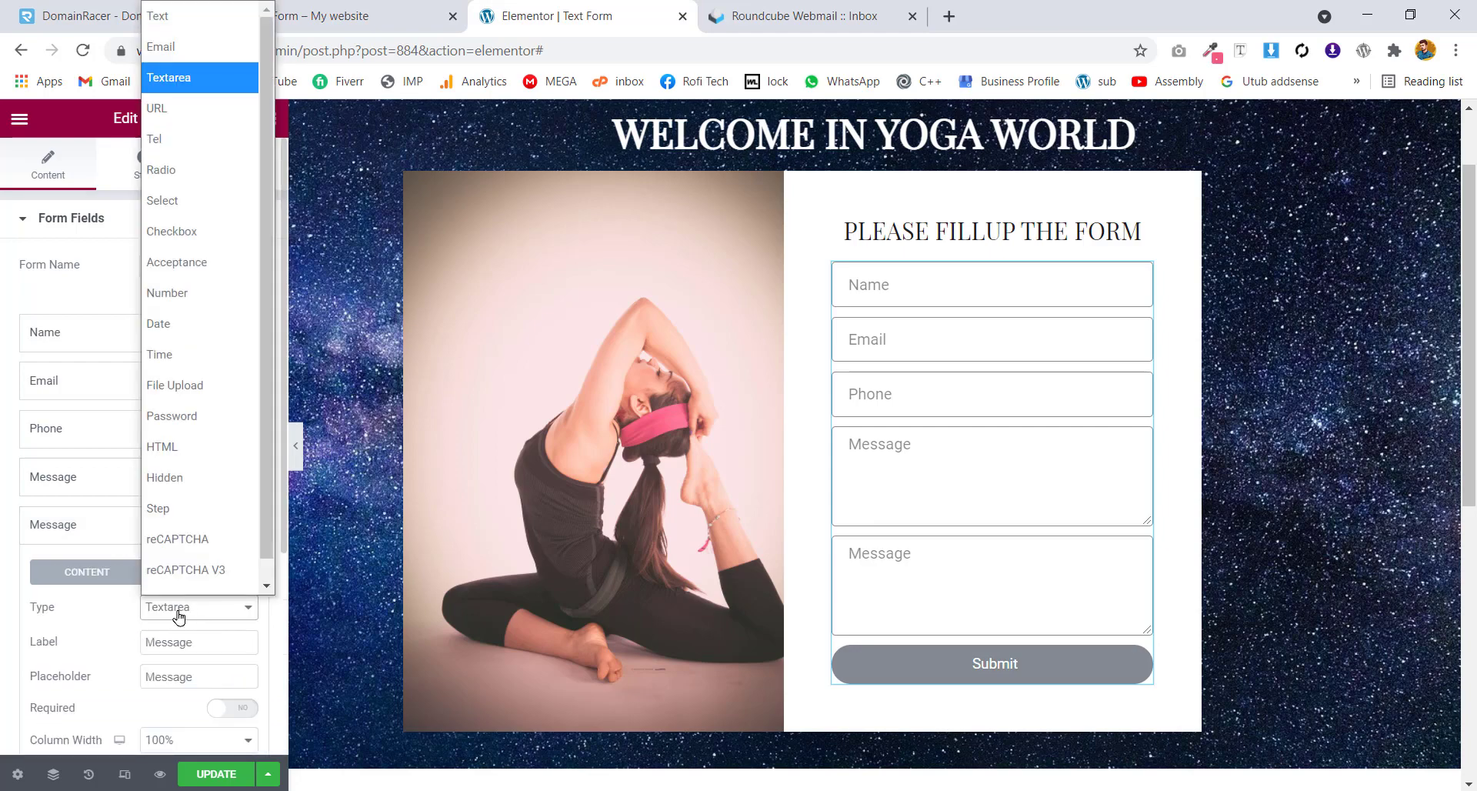
pyautogui.click(194, 271)
# Label the Acceptance field "terms and condition" and make it required
pyautogui.moveTo(195, 647); pyautogui.dragTo(87, 639)
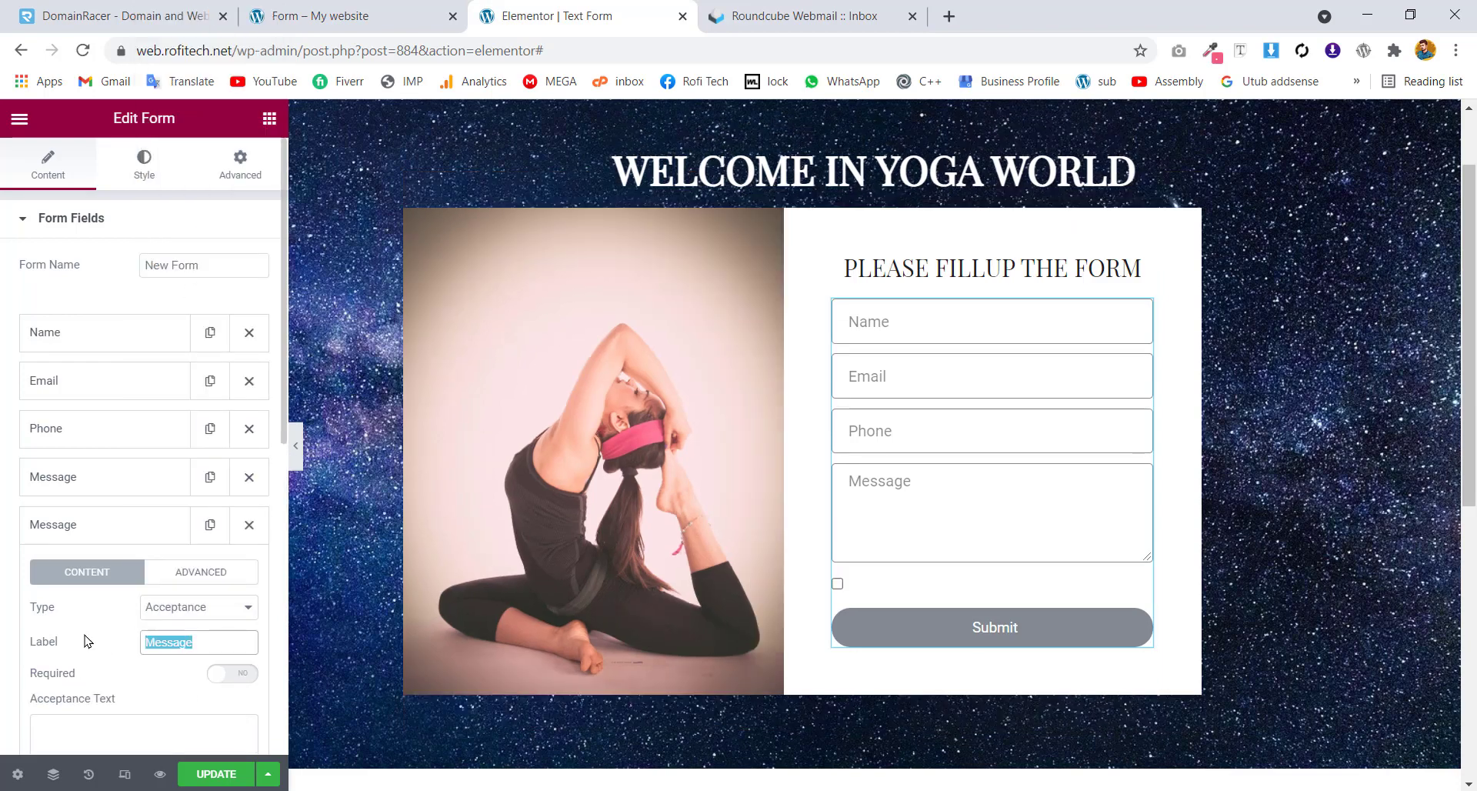
pyautogui.write('terms and condition')
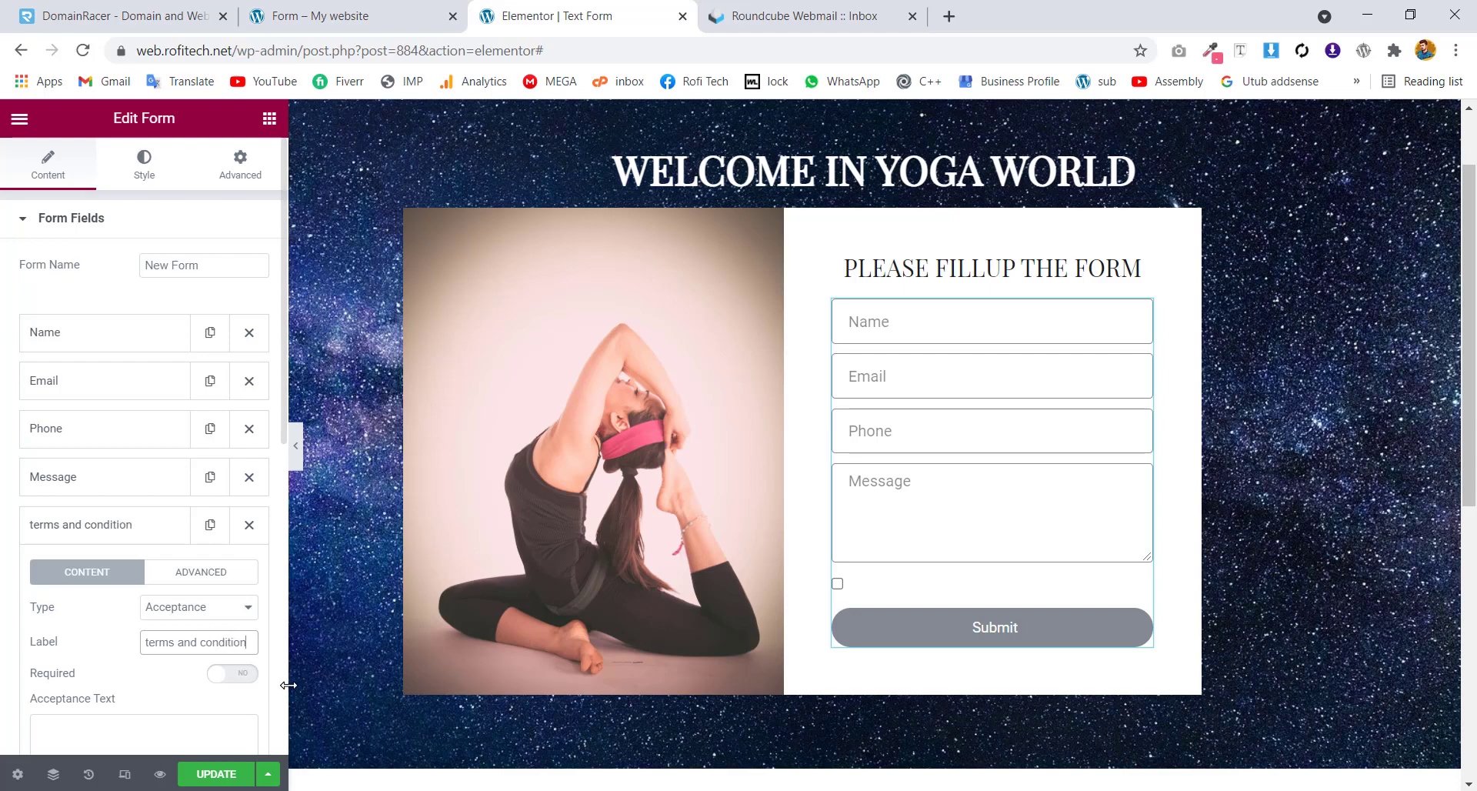
pyautogui.click(243, 675)
pyautogui.scroll(-2, 135, 684)
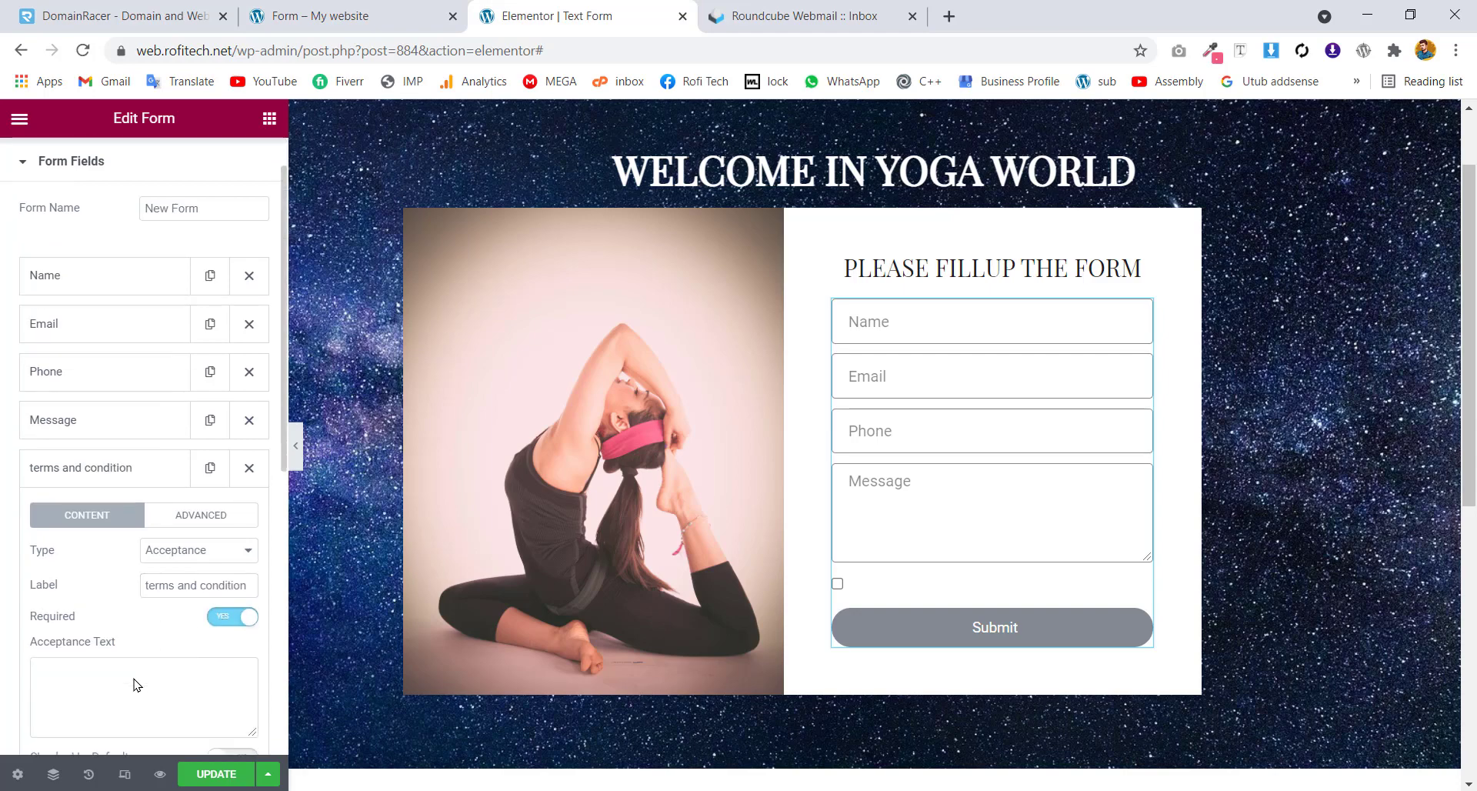
# Enter the acceptance text "I agree with the Terms and conditions", wrapping "Terms and conditions" in an <a href="#"> link
pyautogui.click(142, 585)
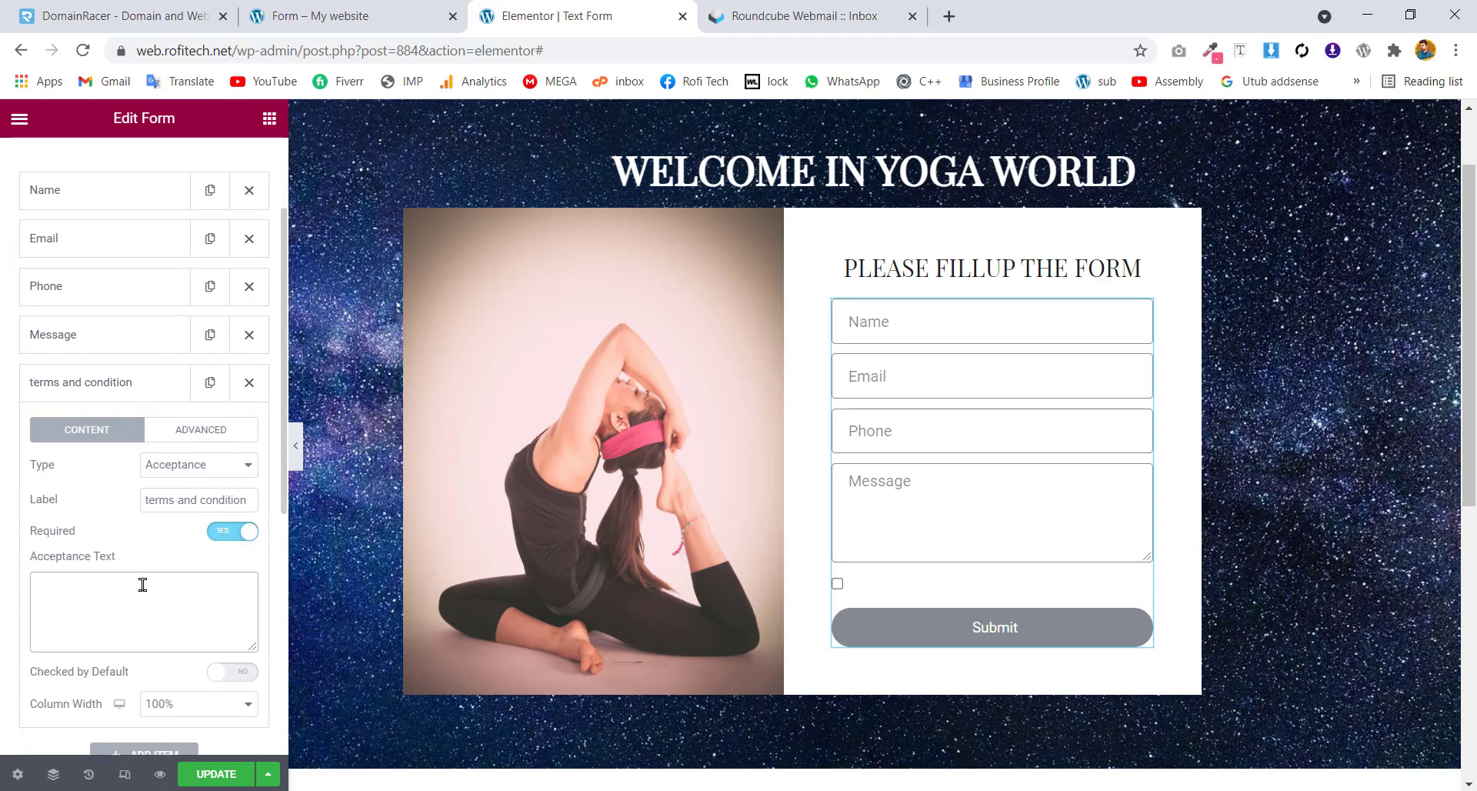
pyautogui.write('I agree with the Terms and conditions')
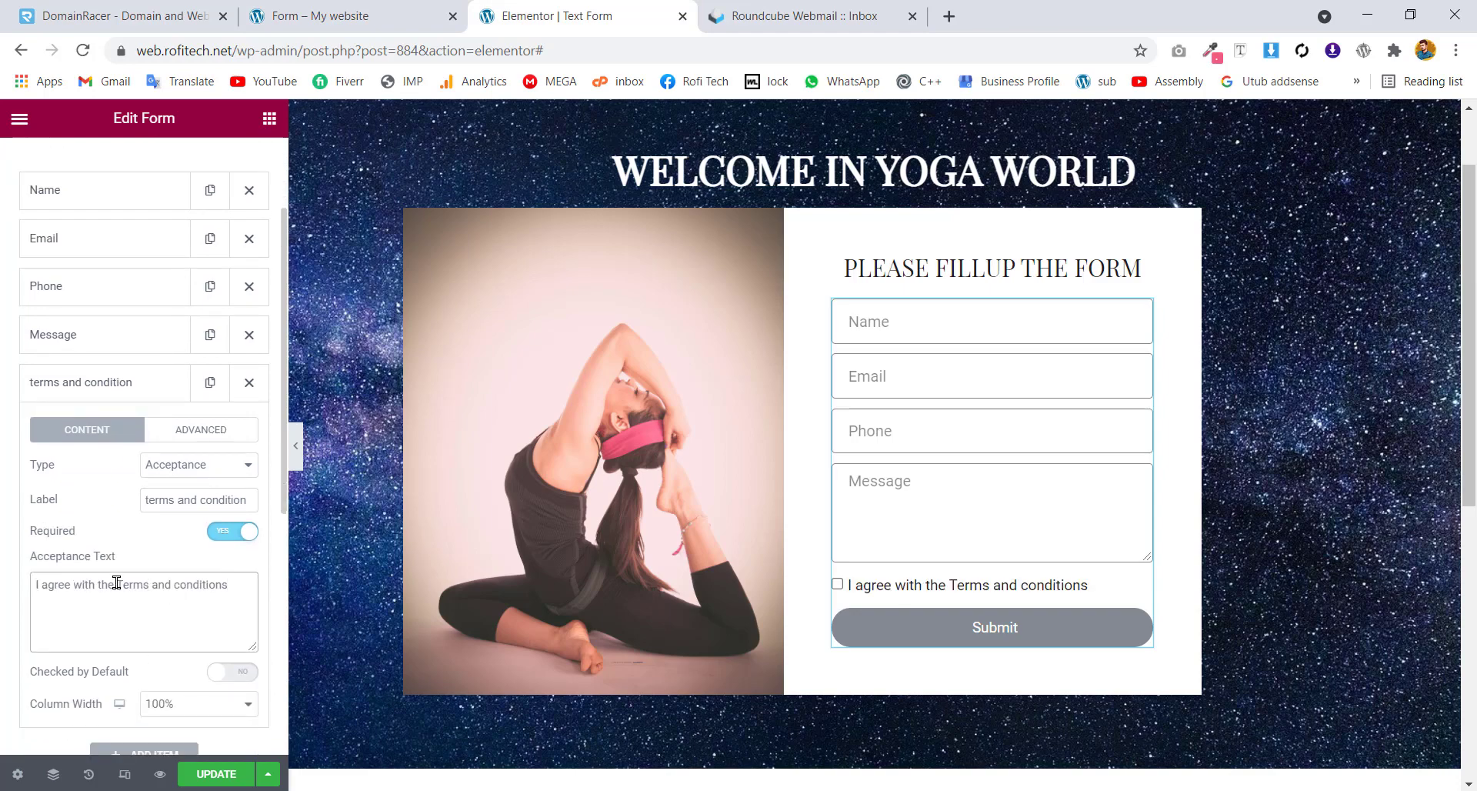
pyautogui.click(118, 584)
pyautogui.write('<a')
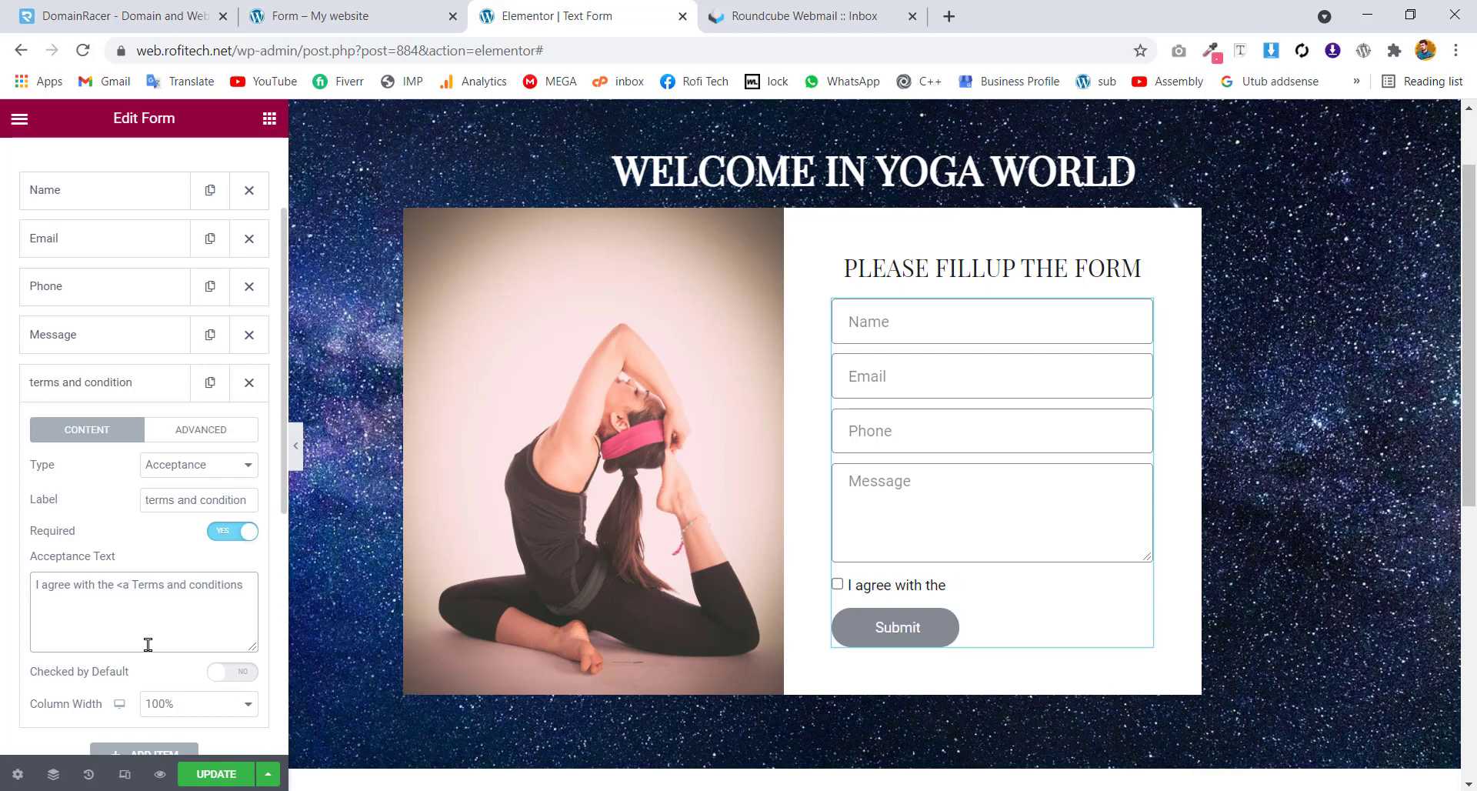
pyautogui.write(' href')
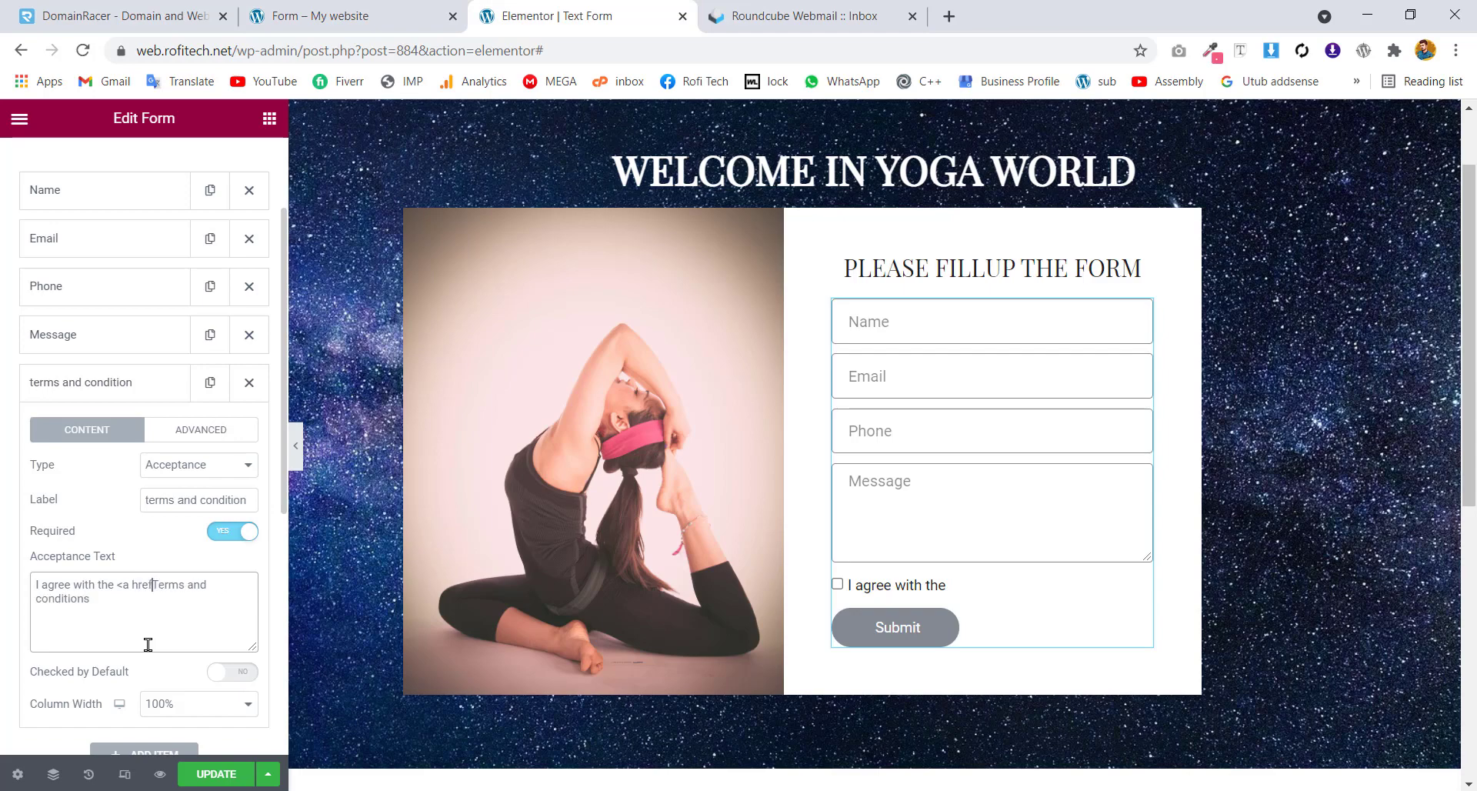
pyautogui.write('=""')
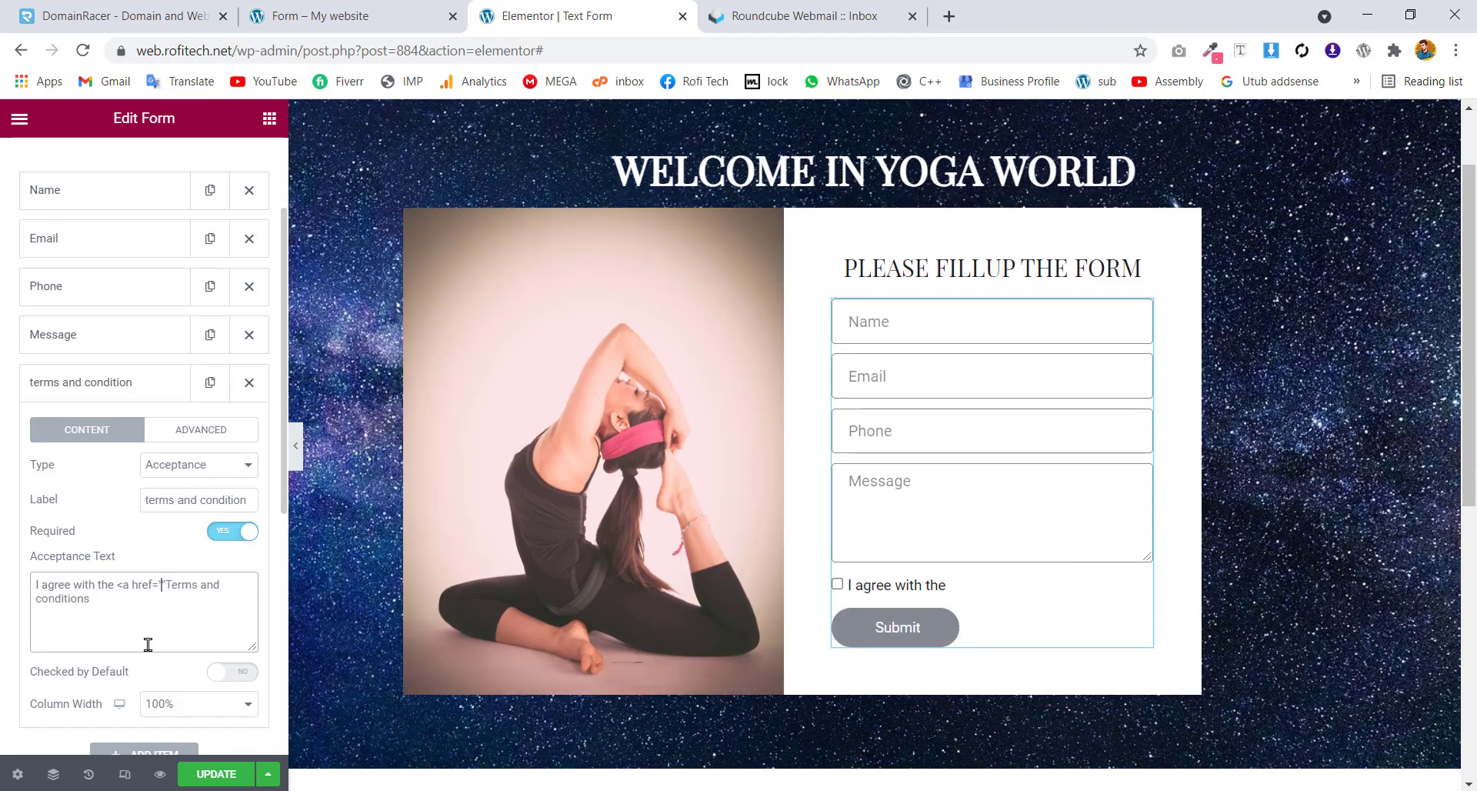
pyautogui.write('#')
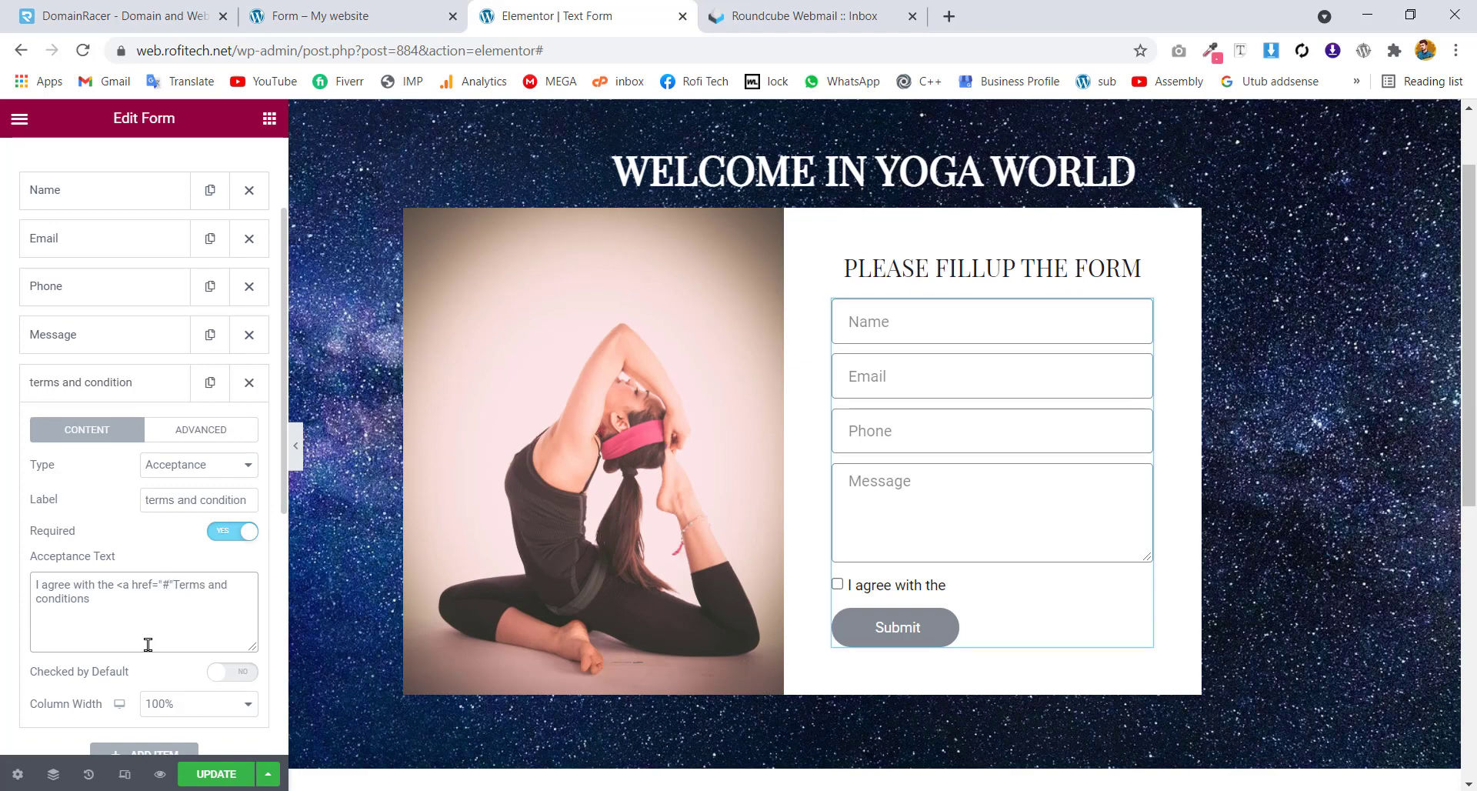
pyautogui.write('>')
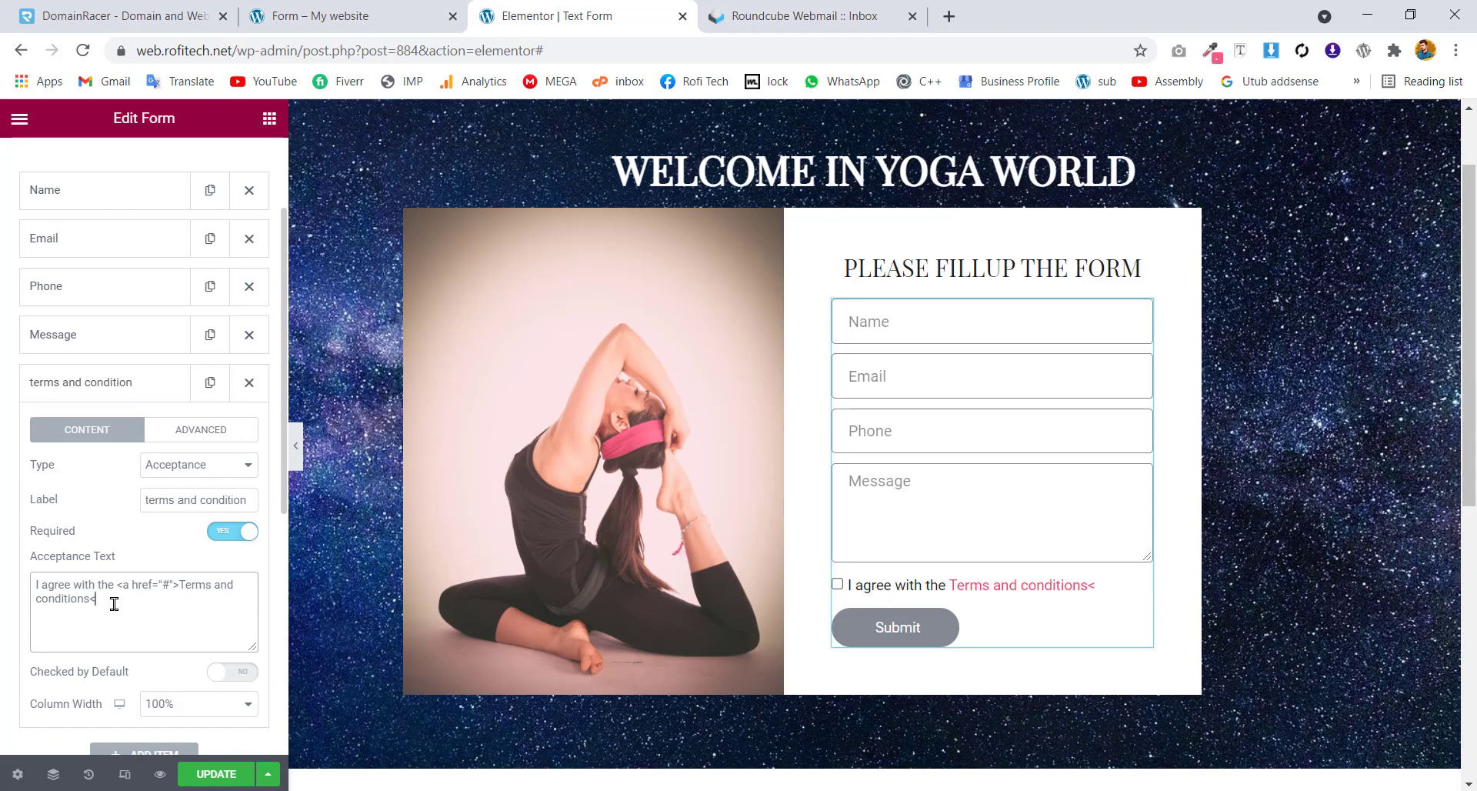
pyautogui.write('>')
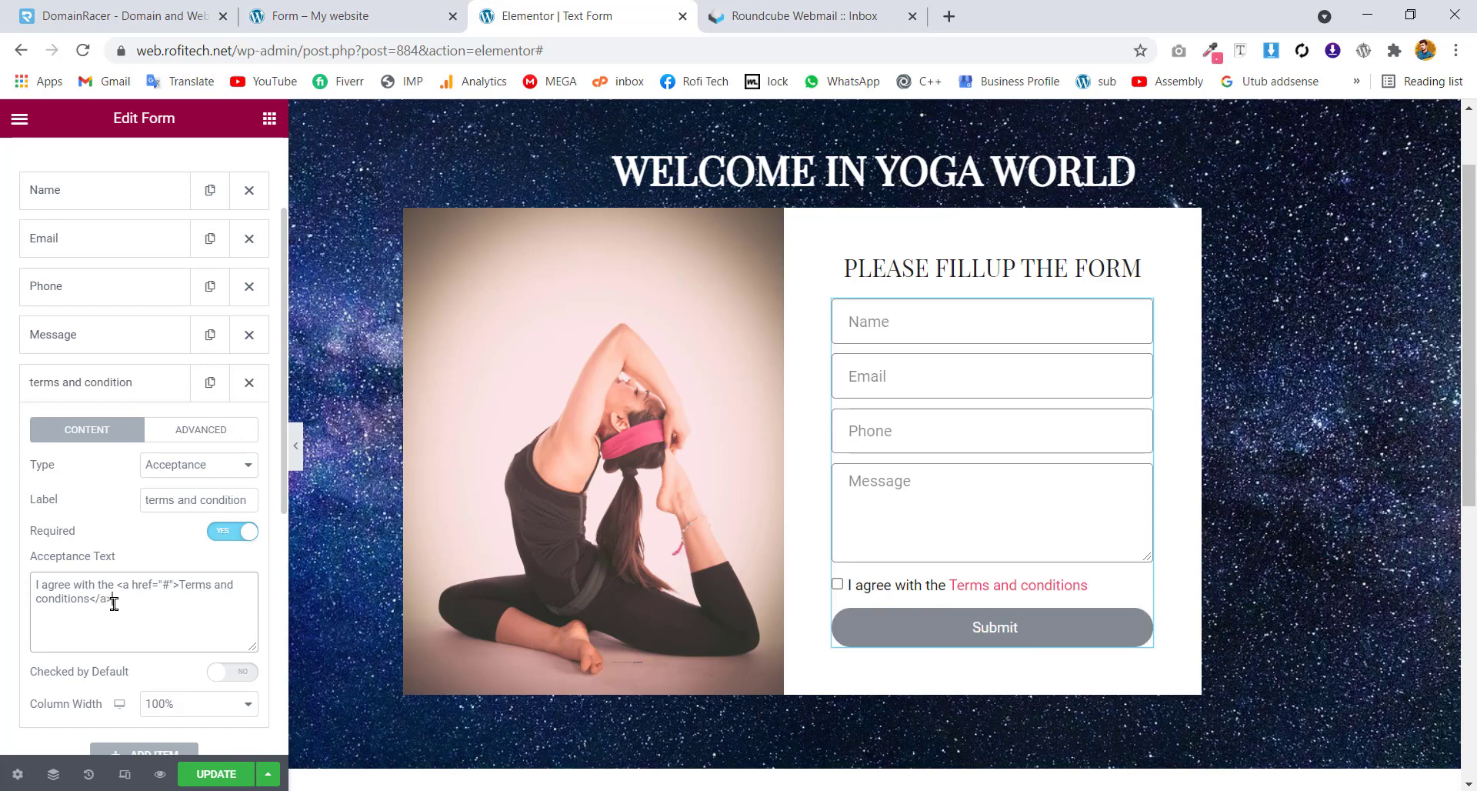
pyautogui.doubleClick(164, 583)
pyautogui.click(132, 394)
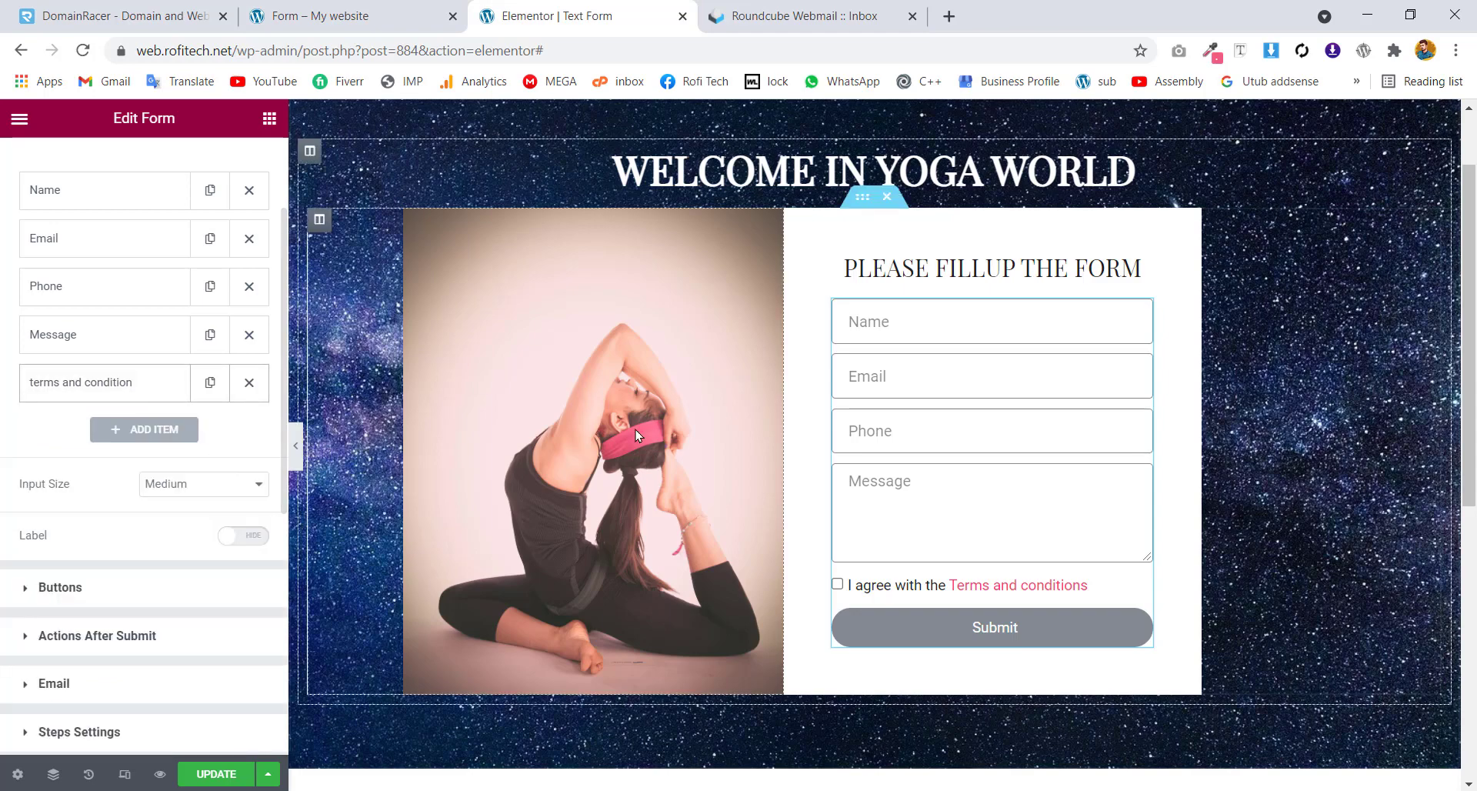
# Square off the corners of the form's input fields through their border radius style
pyautogui.scroll(1, 32, 453)
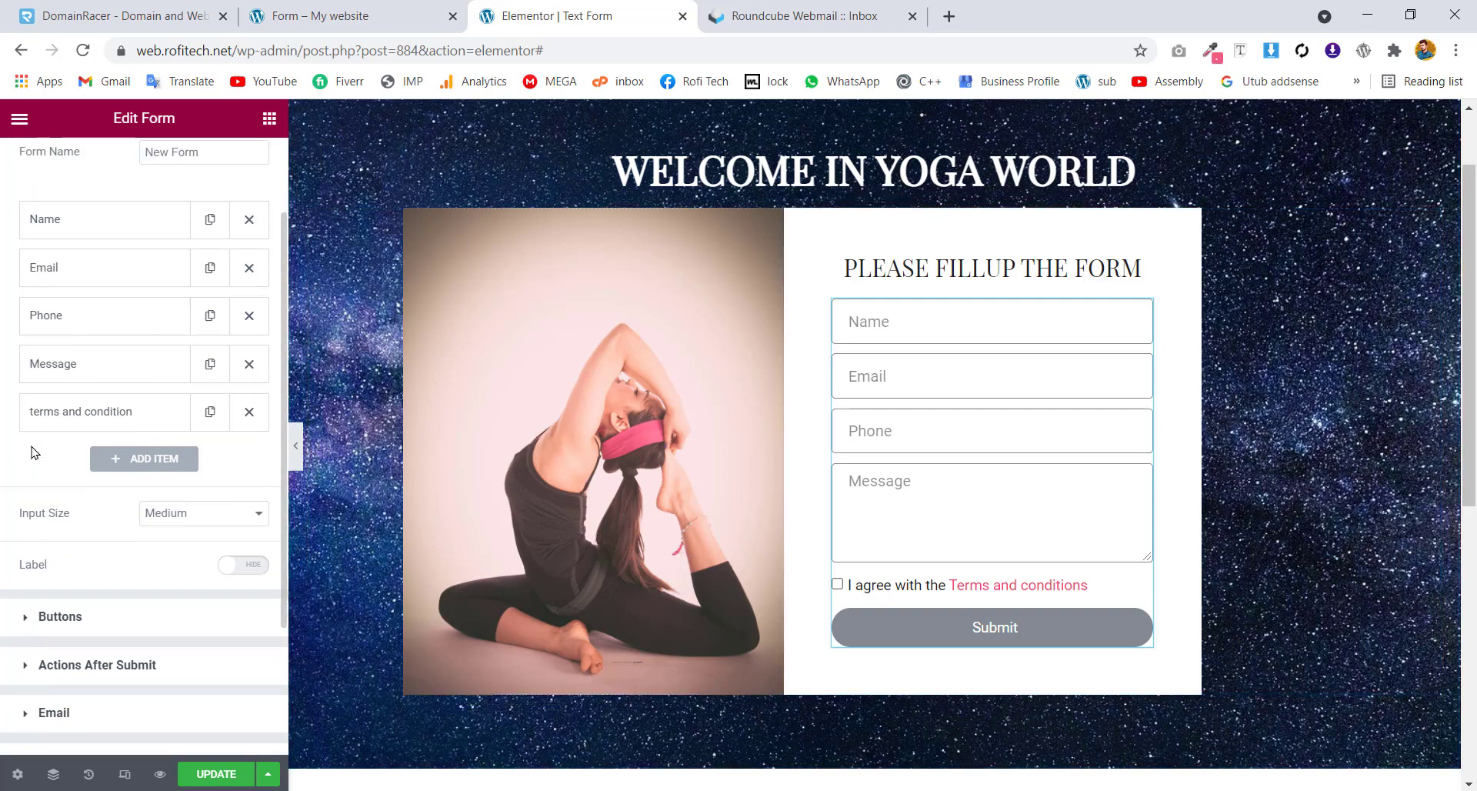
pyautogui.scroll(2, 33, 452)
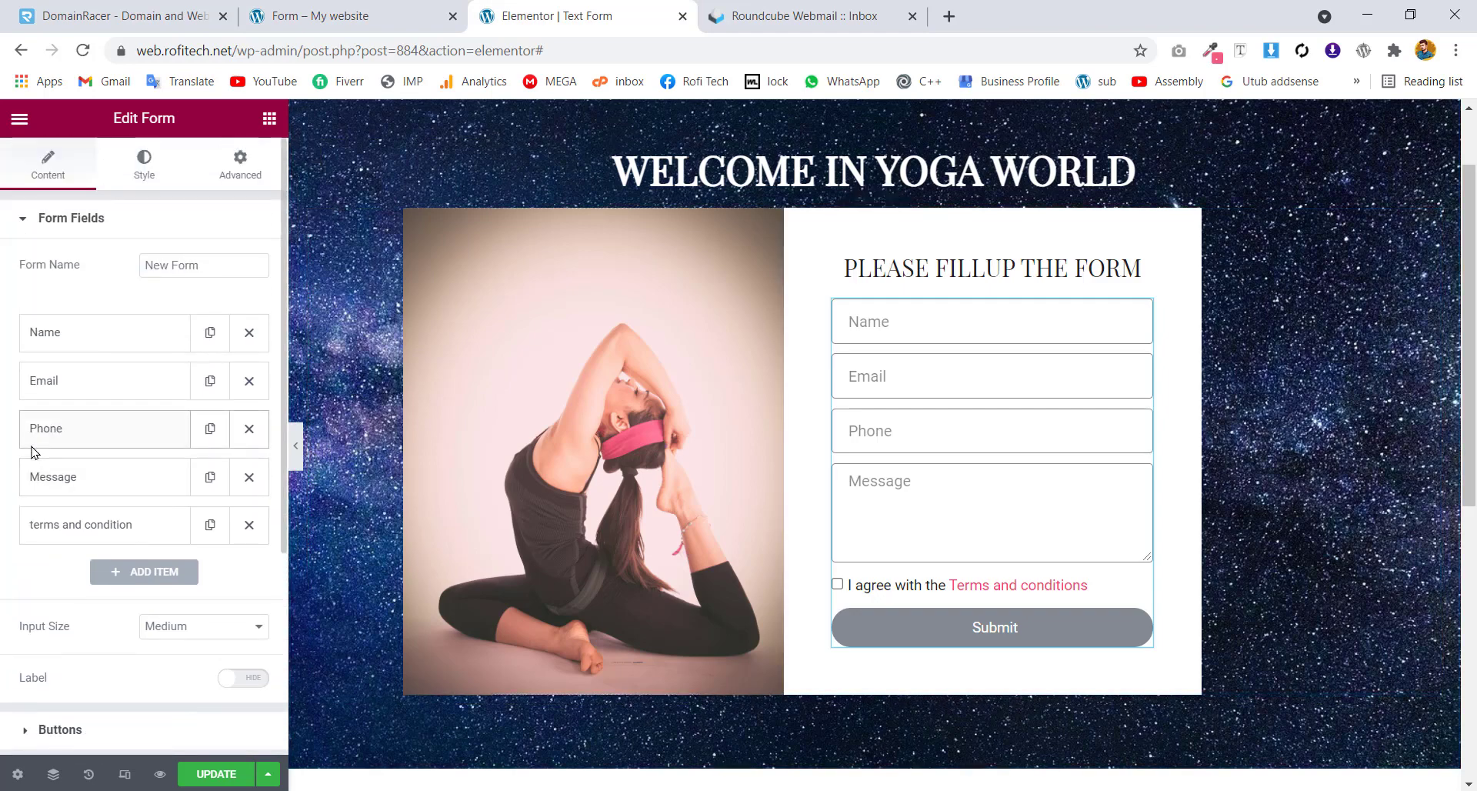
pyautogui.click(136, 184)
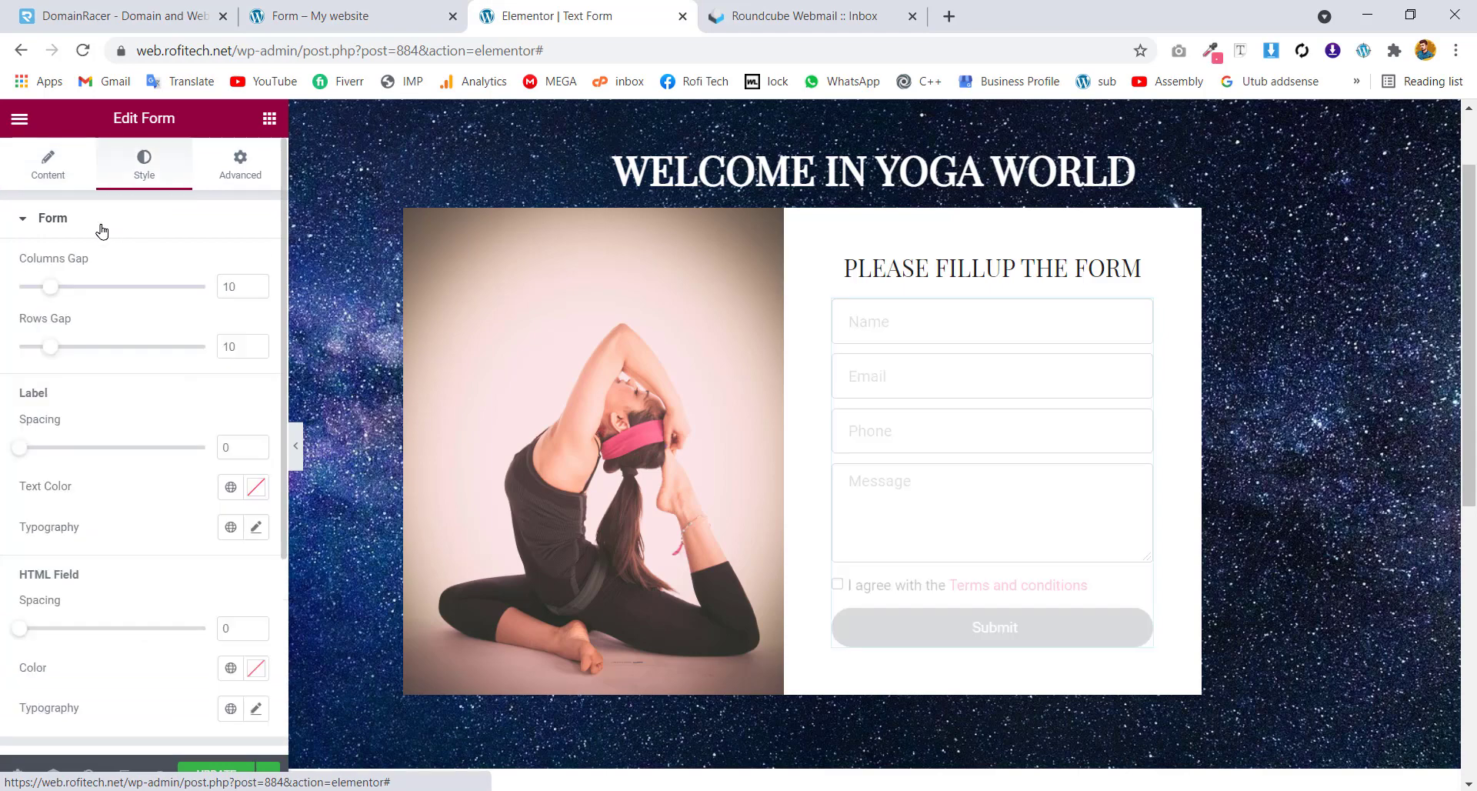
pyautogui.click(102, 223)
pyautogui.click(74, 266)
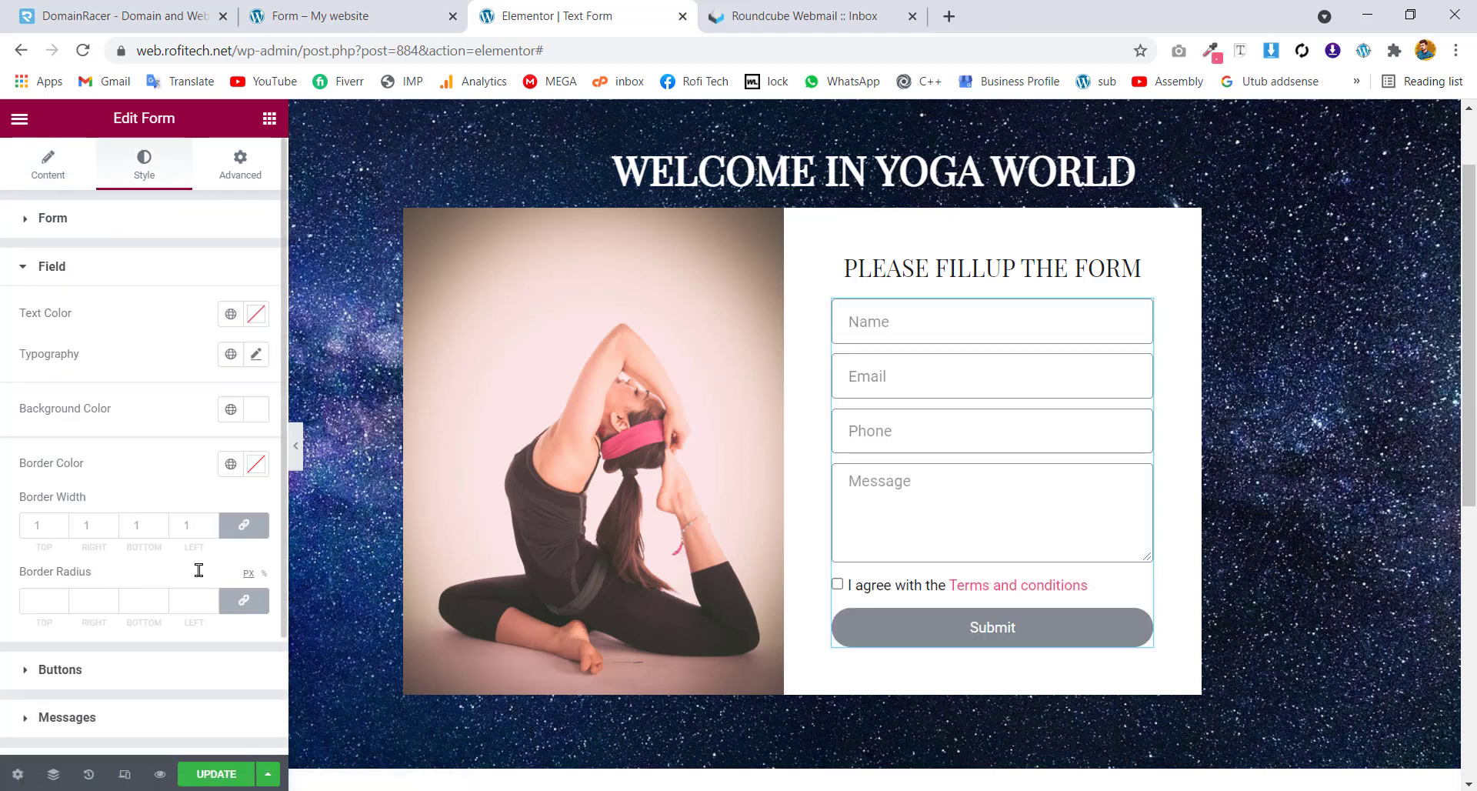
pyautogui.click(33, 592)
# Set the form button's border radius to 0 on all corners
pyautogui.click(69, 677)
pyautogui.click(41, 727)
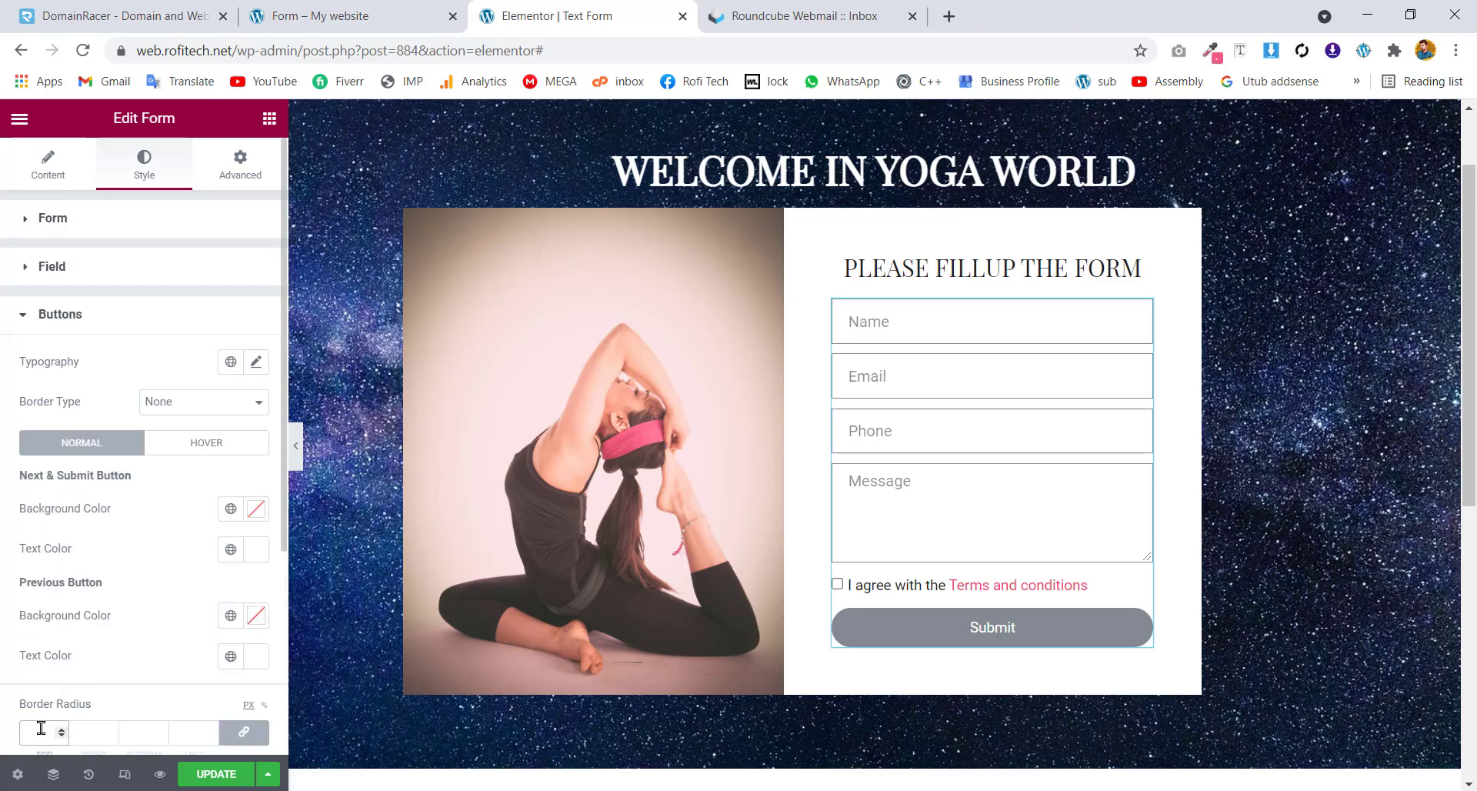
pyautogui.write('0')
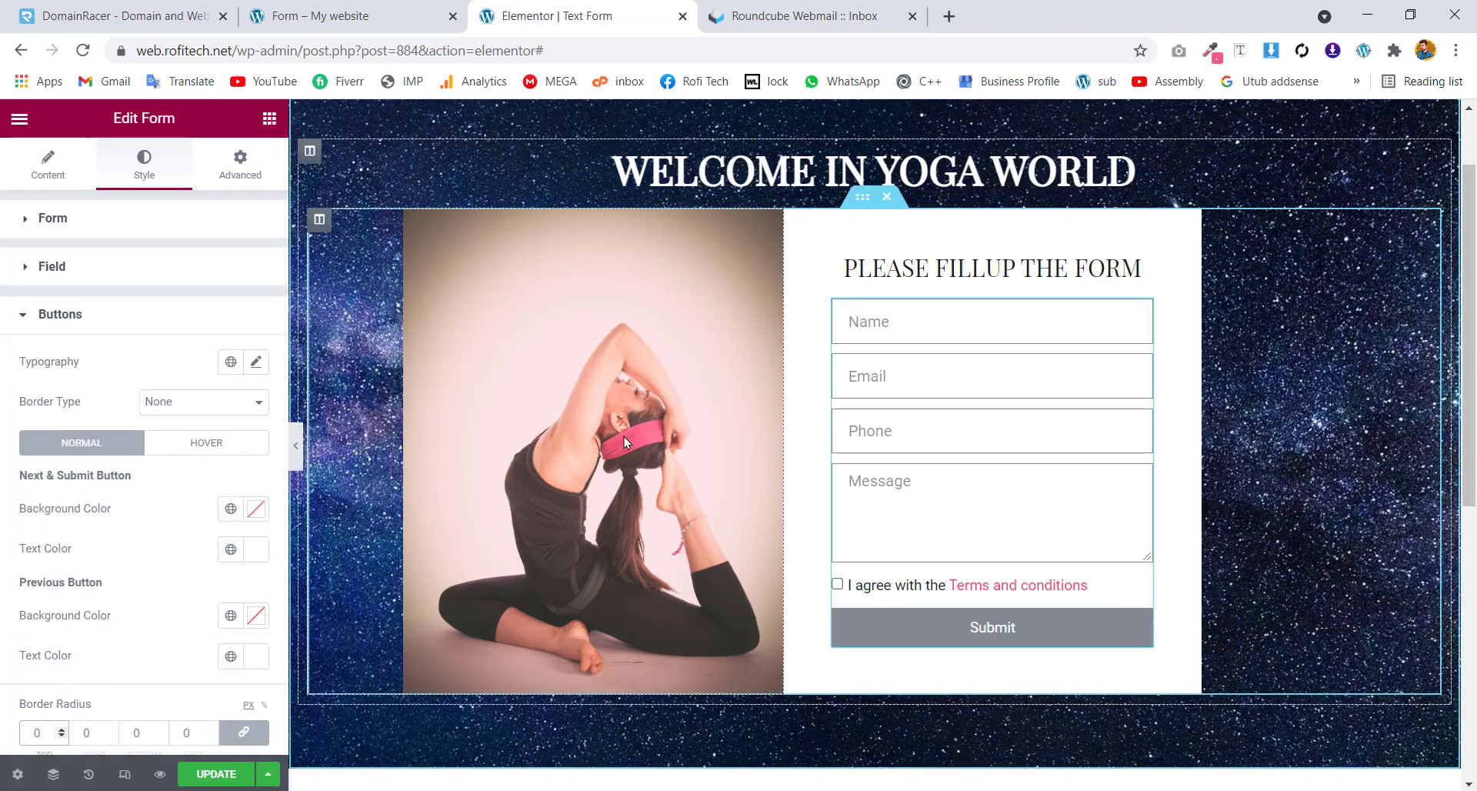
# Sample the pink of the woman's headband with the color picker and set the submit button's background color to #F86084
pyautogui.click(1212, 51)
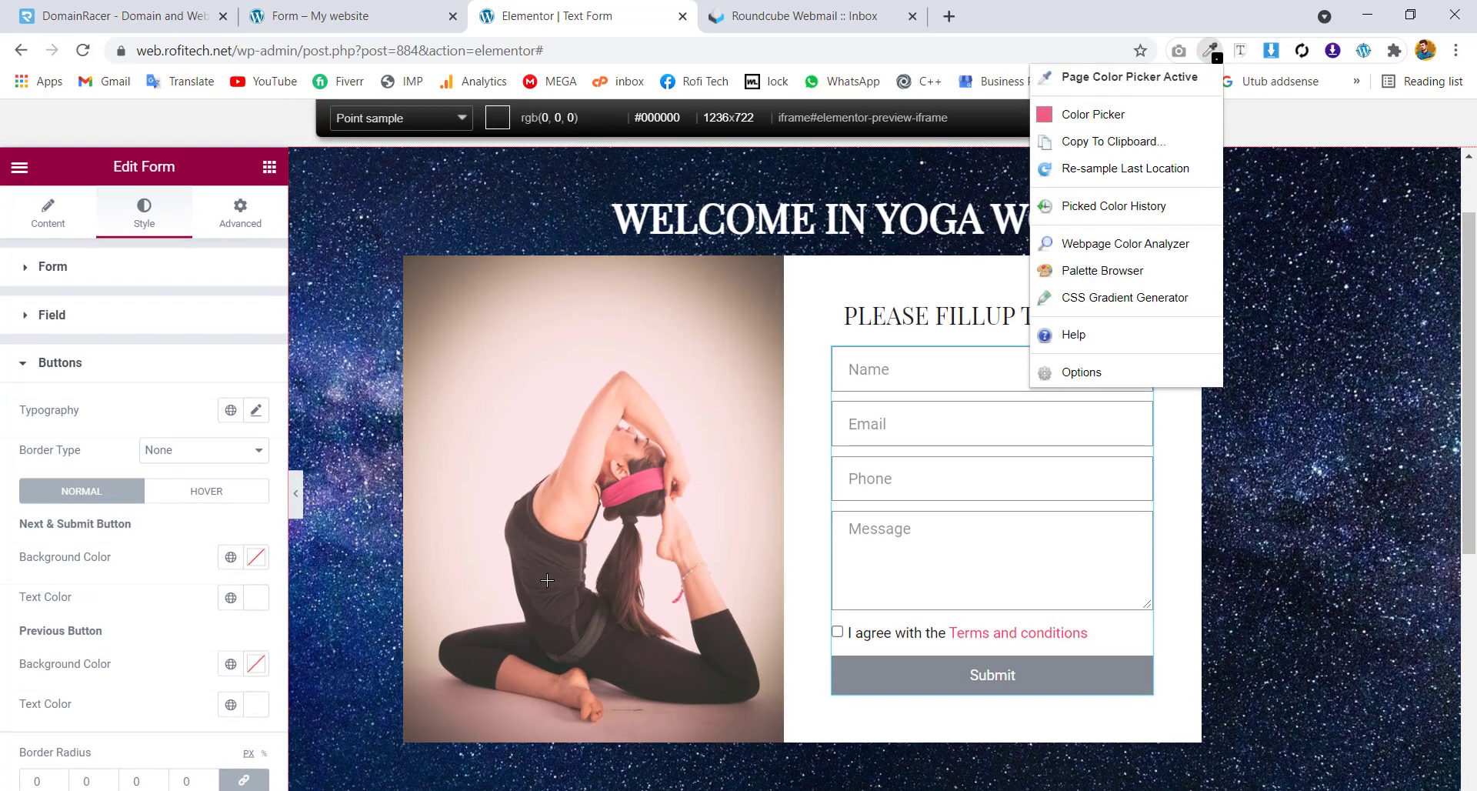
pyautogui.click(632, 487)
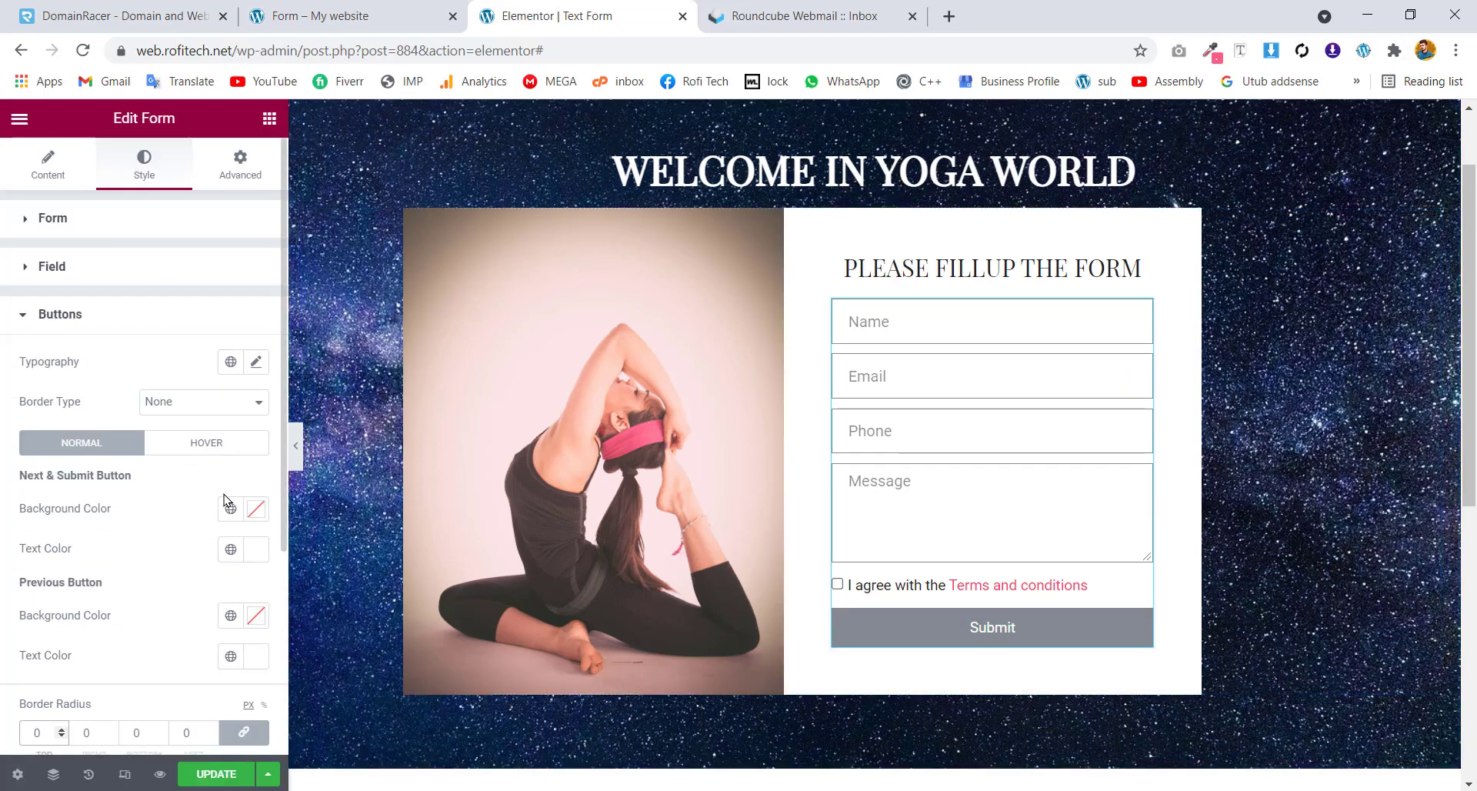
pyautogui.click(256, 511)
pyautogui.hotkey('ctrl', 'v')
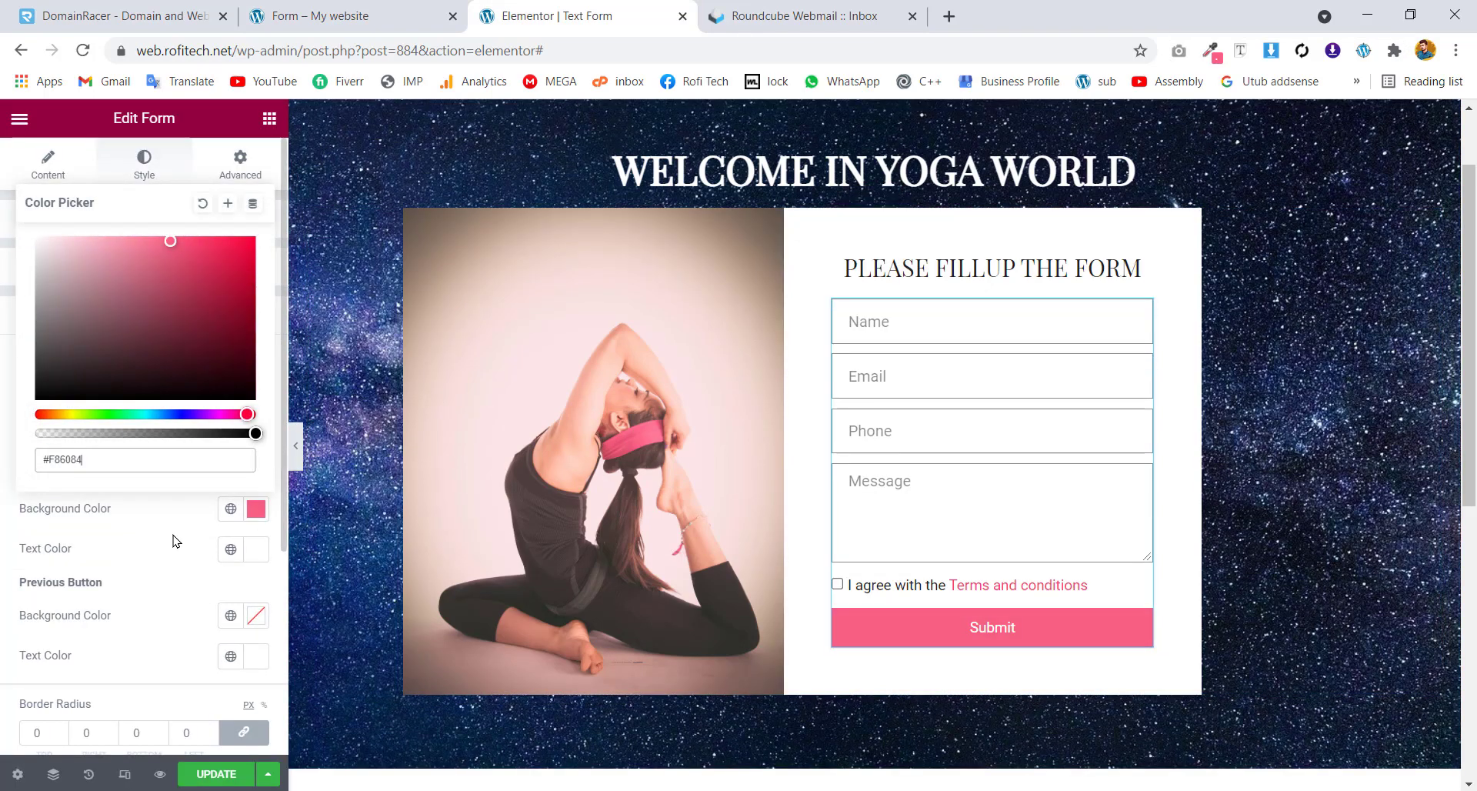
pyautogui.click(176, 539)
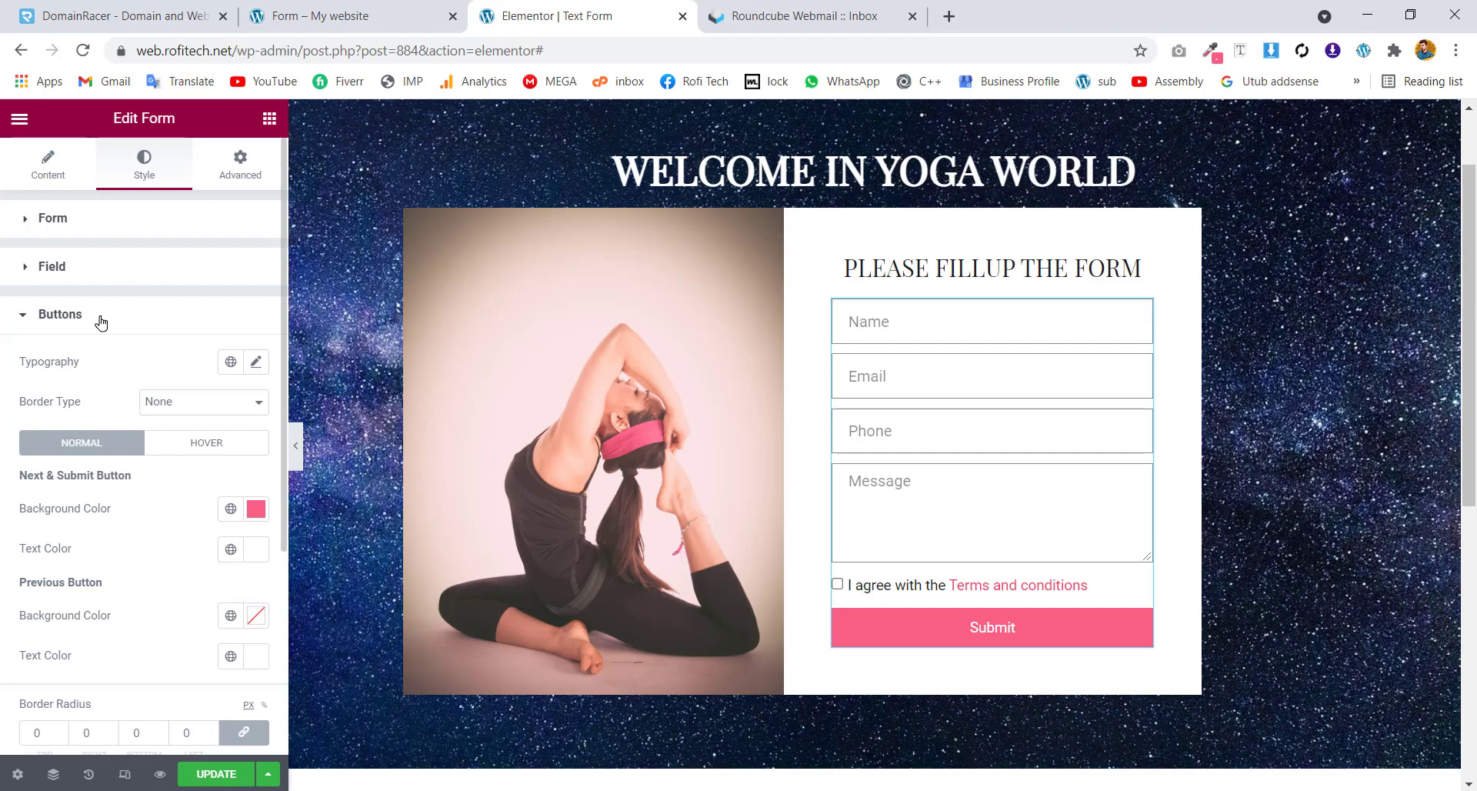
# Try left, center and right alignment for the submit button and restore justified alignment
pyautogui.click(46, 167)
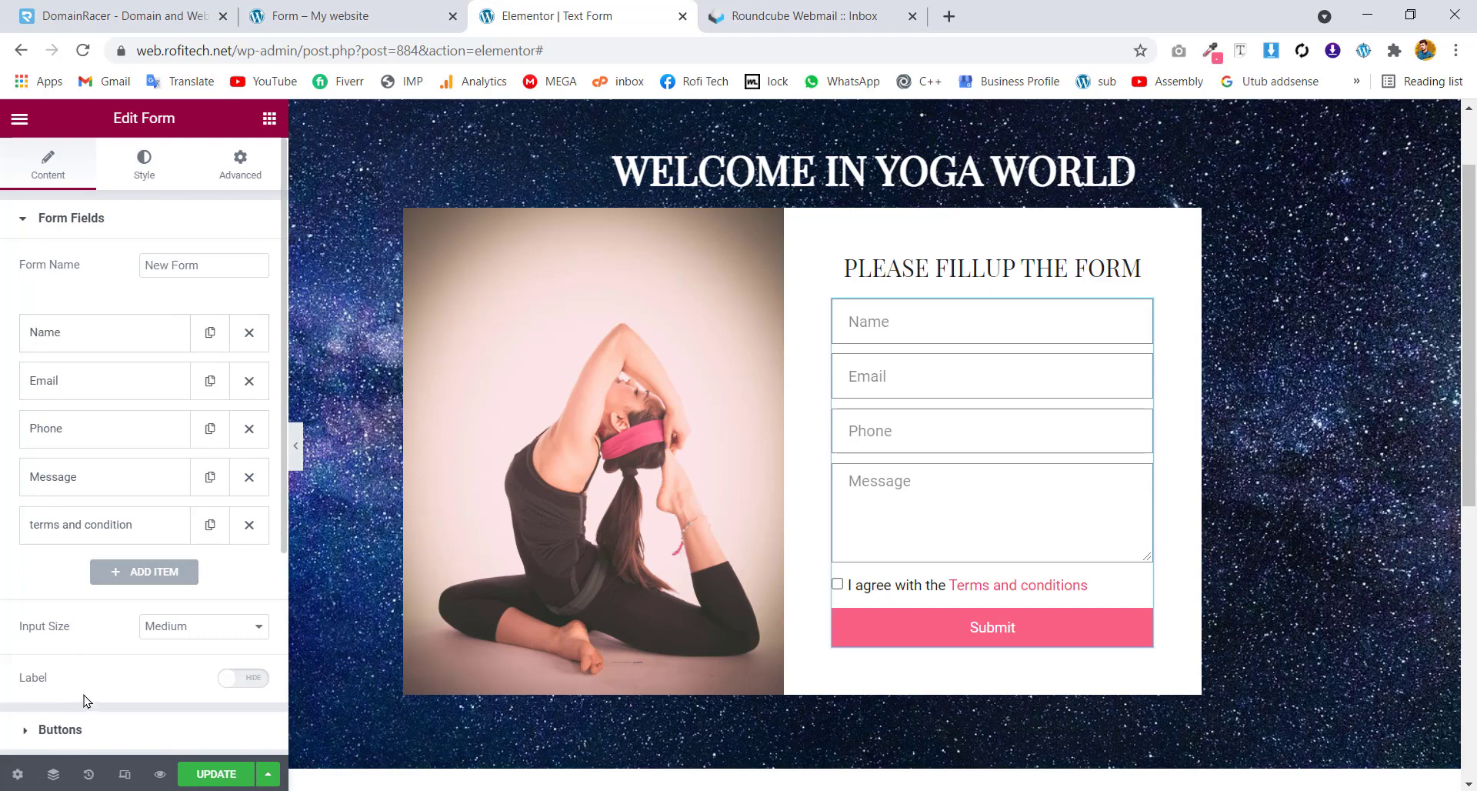
pyautogui.click(54, 737)
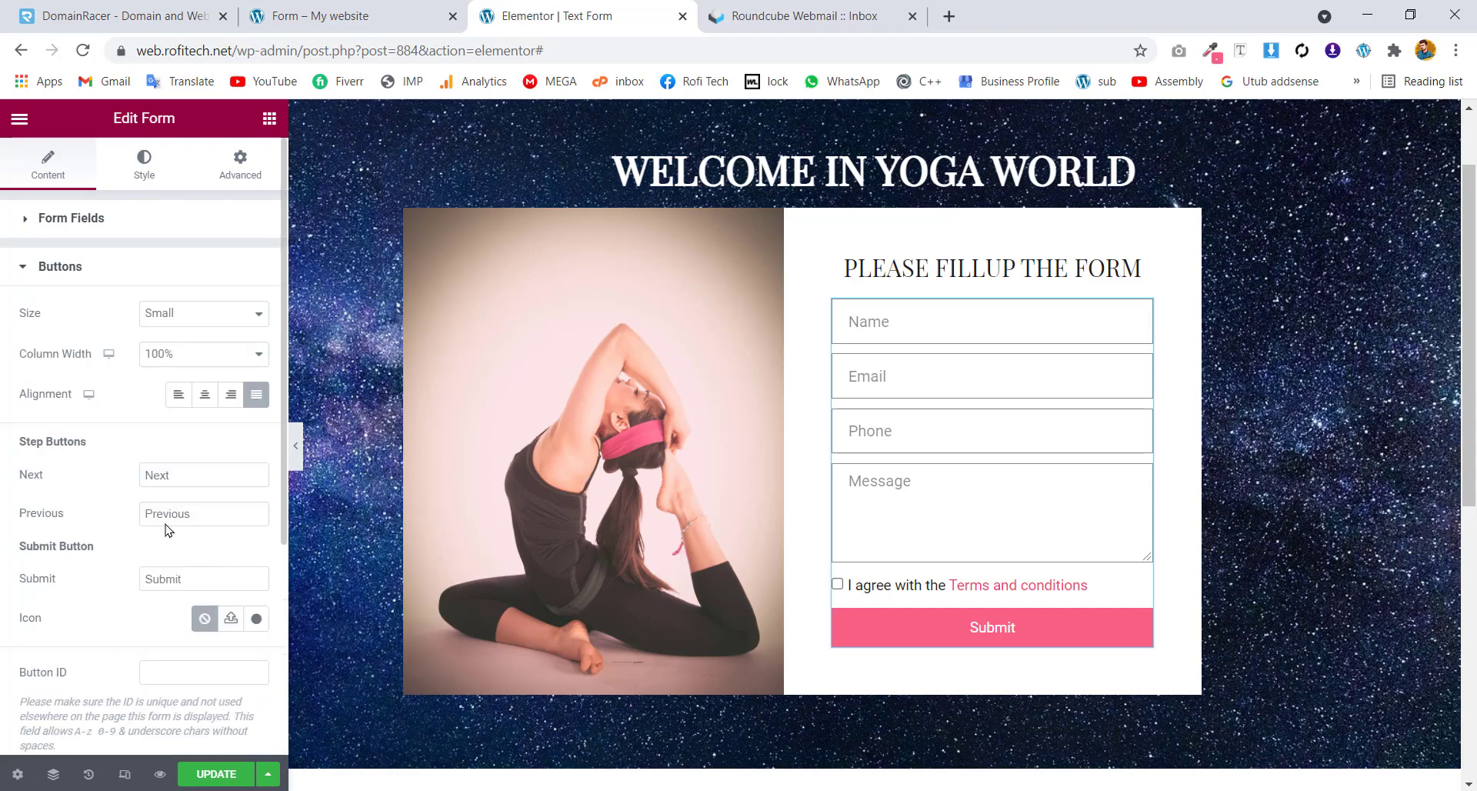
pyautogui.click(177, 396)
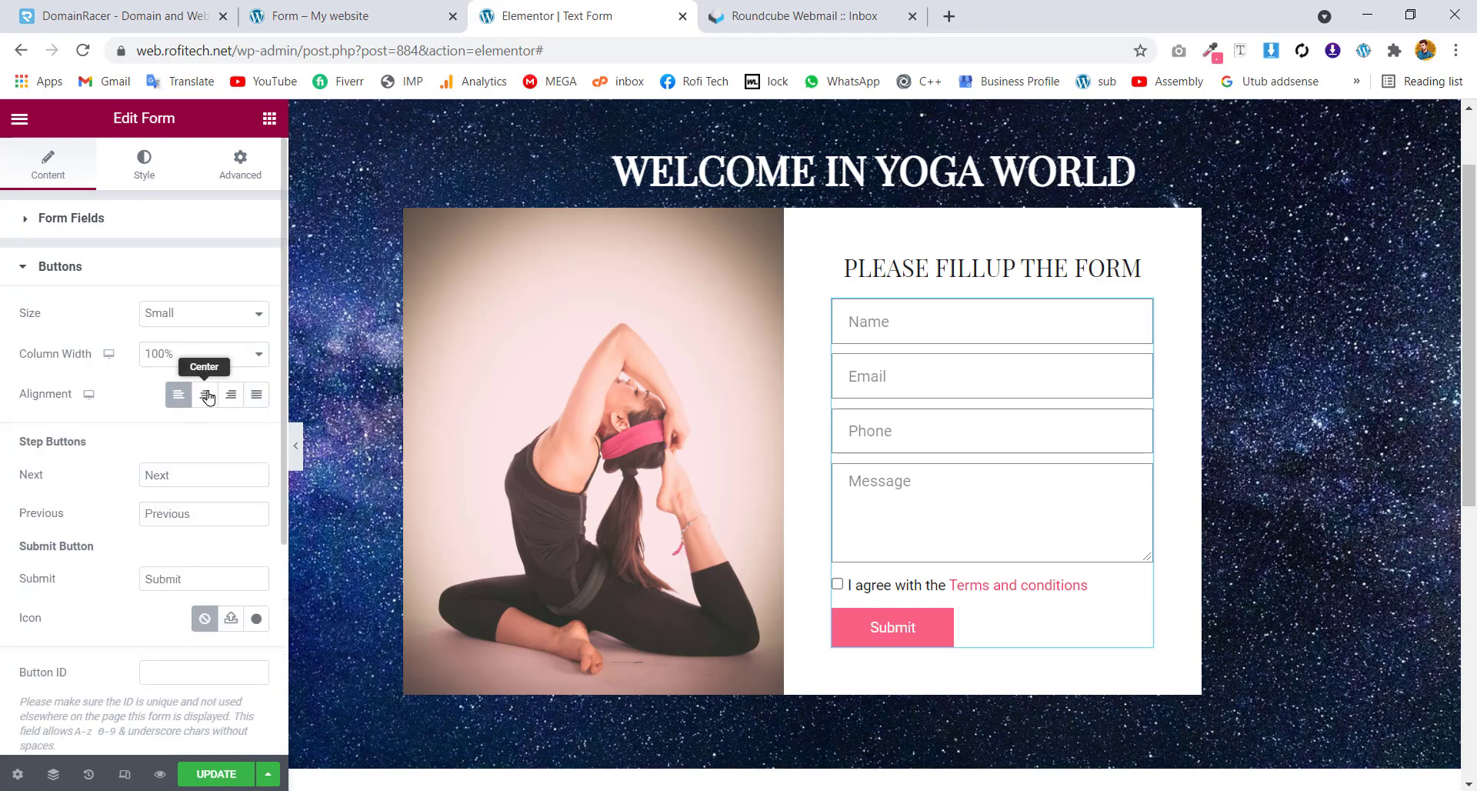
pyautogui.click(204, 396)
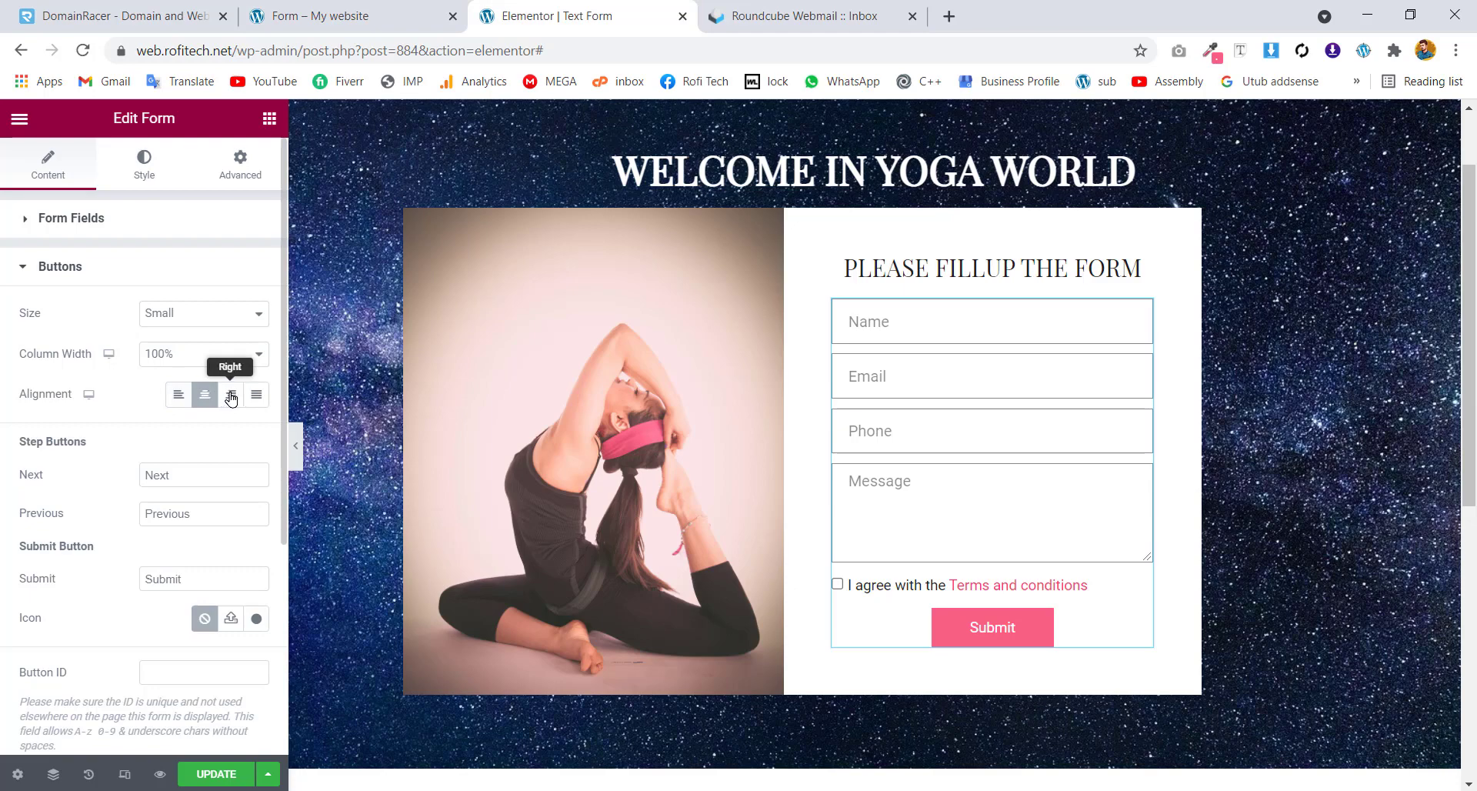
pyautogui.click(226, 397)
pyautogui.click(257, 398)
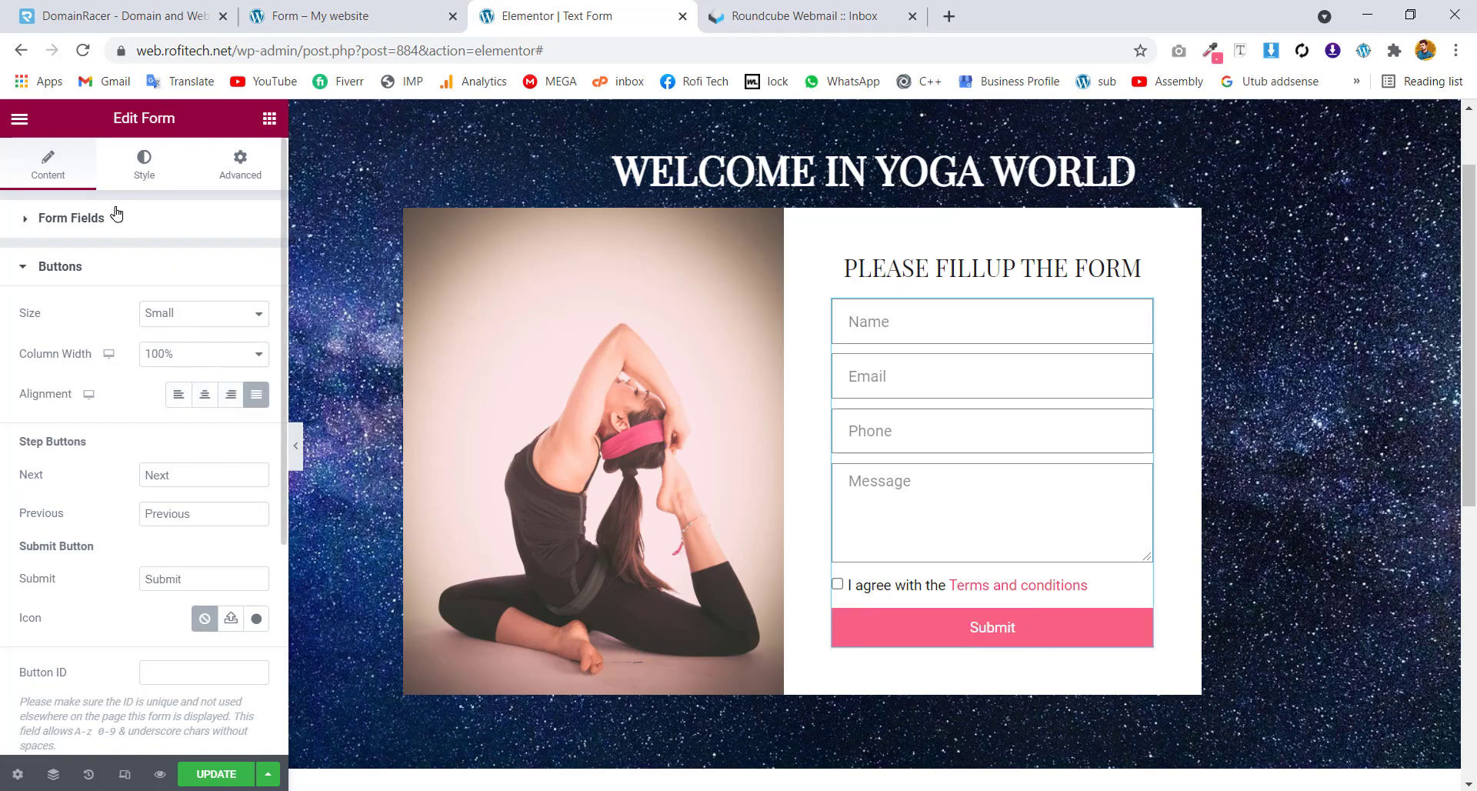
# Try different row gaps in the form's style settings and settle on a rows gap of 9
pyautogui.click(139, 171)
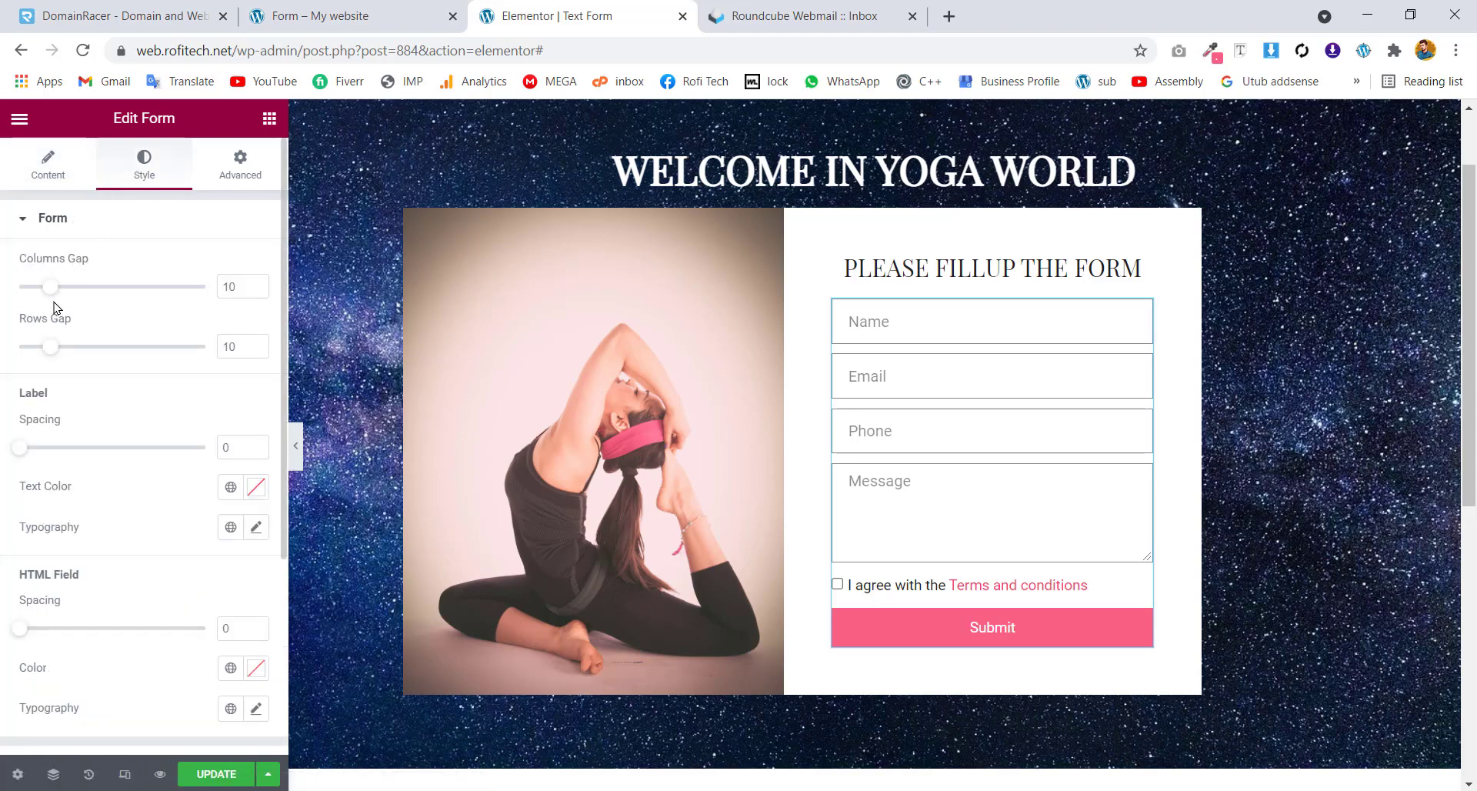
pyautogui.moveTo(67, 353); pyautogui.dragTo(132, 348)
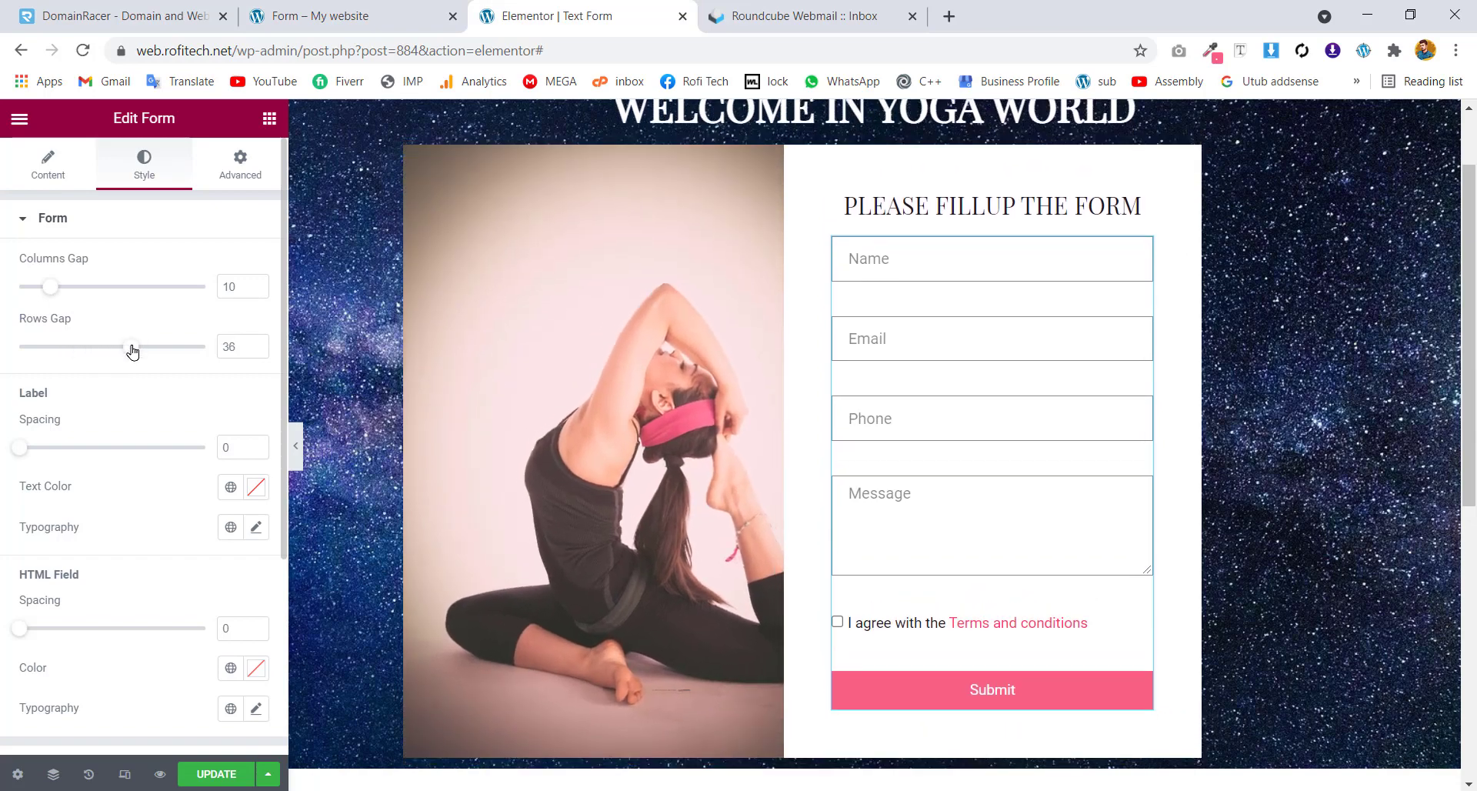
pyautogui.doubleClick(215, 343)
pyautogui.press('BackSpace')
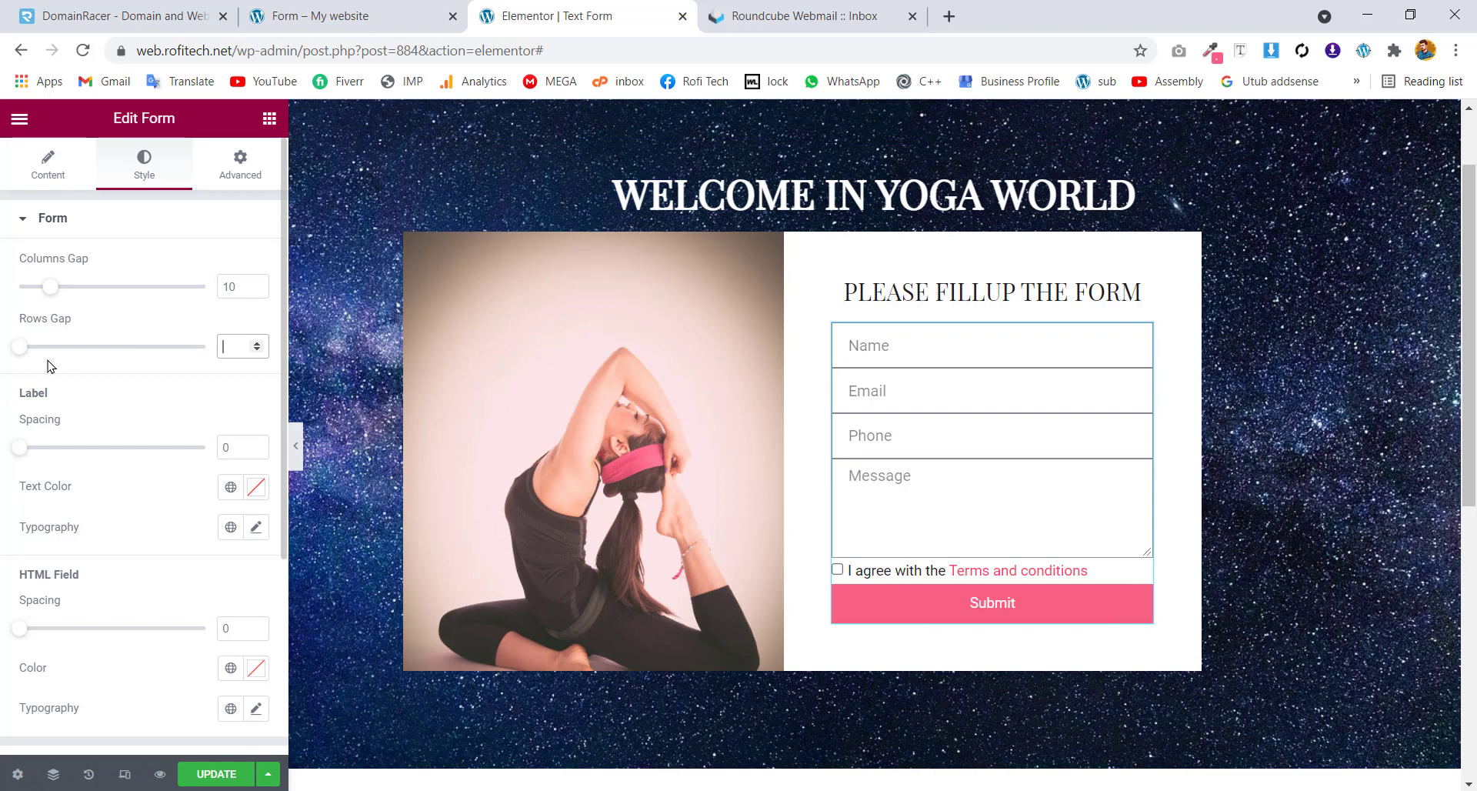
pyautogui.moveTo(24, 350); pyautogui.dragTo(49, 353)
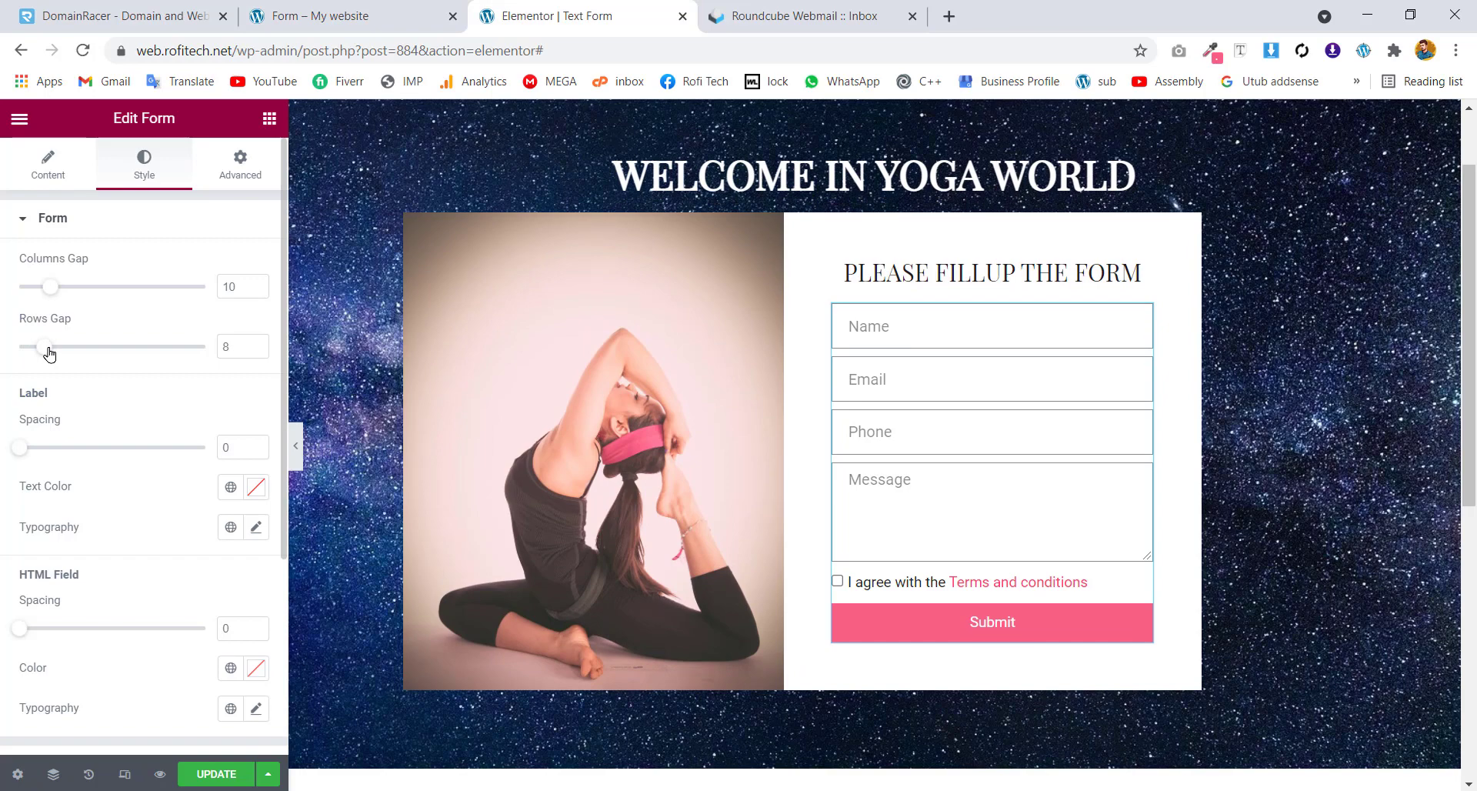
pyautogui.moveTo(51, 353); pyautogui.dragTo(52, 355)
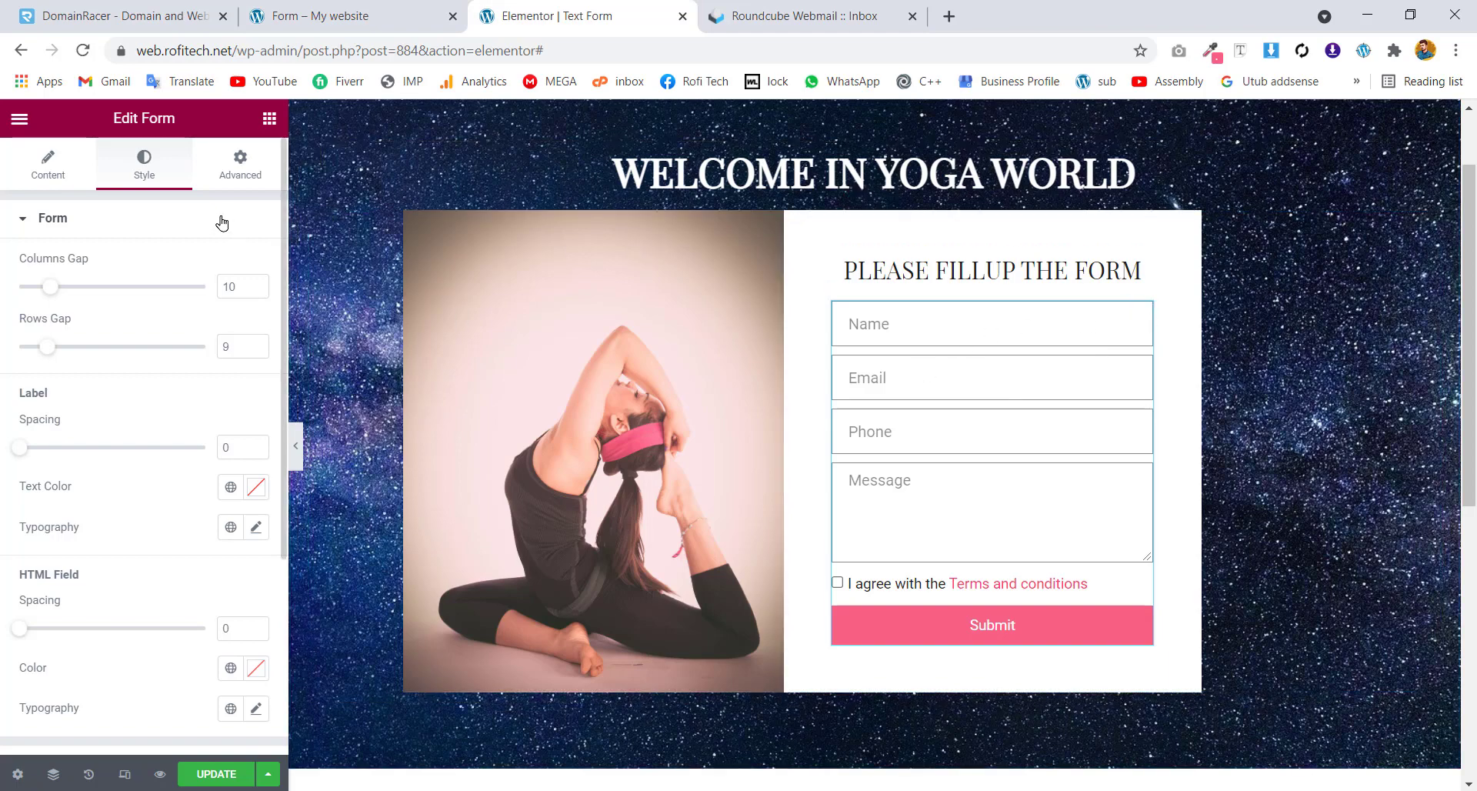
# Set the column width of the Name and Email fields to 50% so they share one row
pyautogui.click(49, 176)
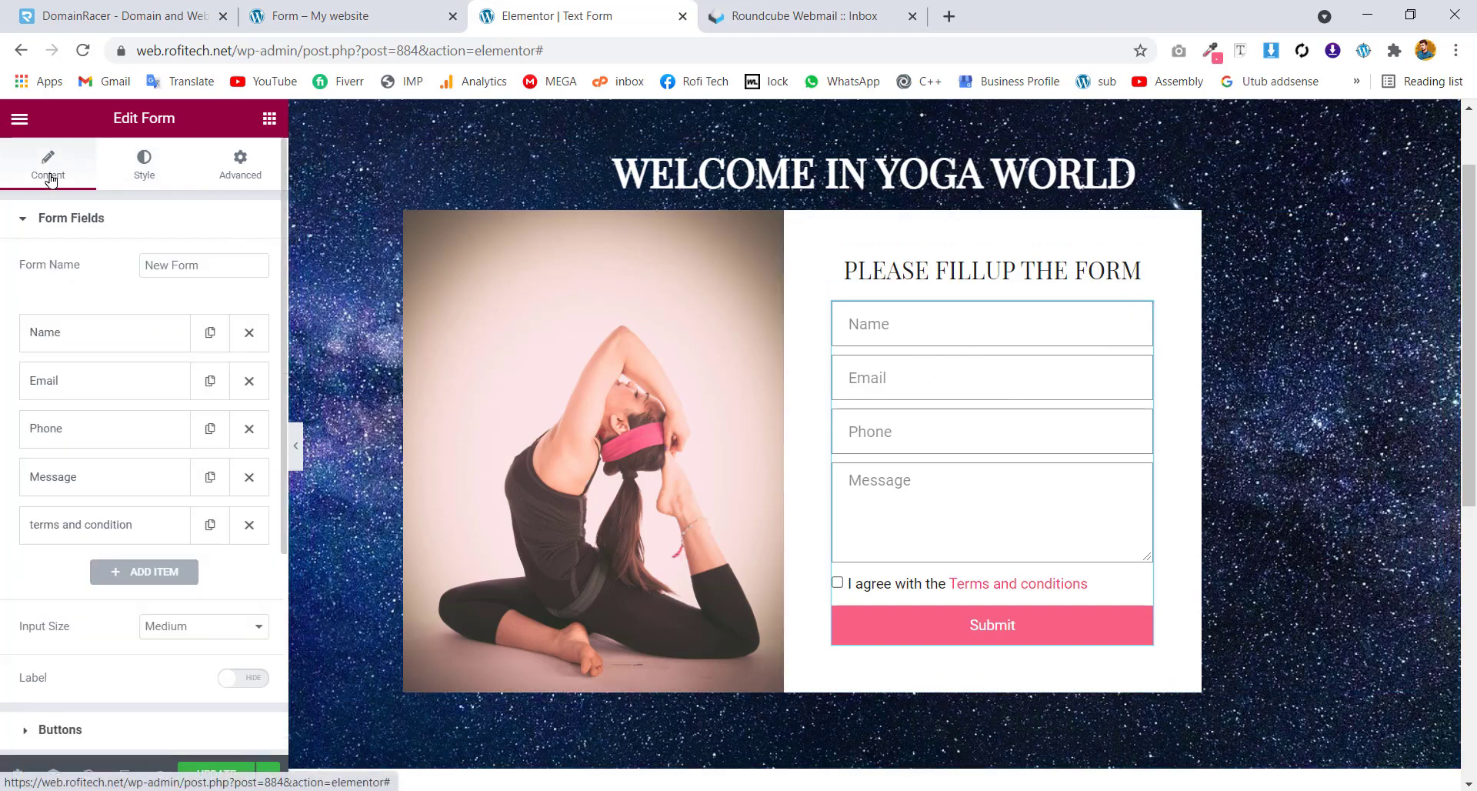
pyautogui.click(62, 334)
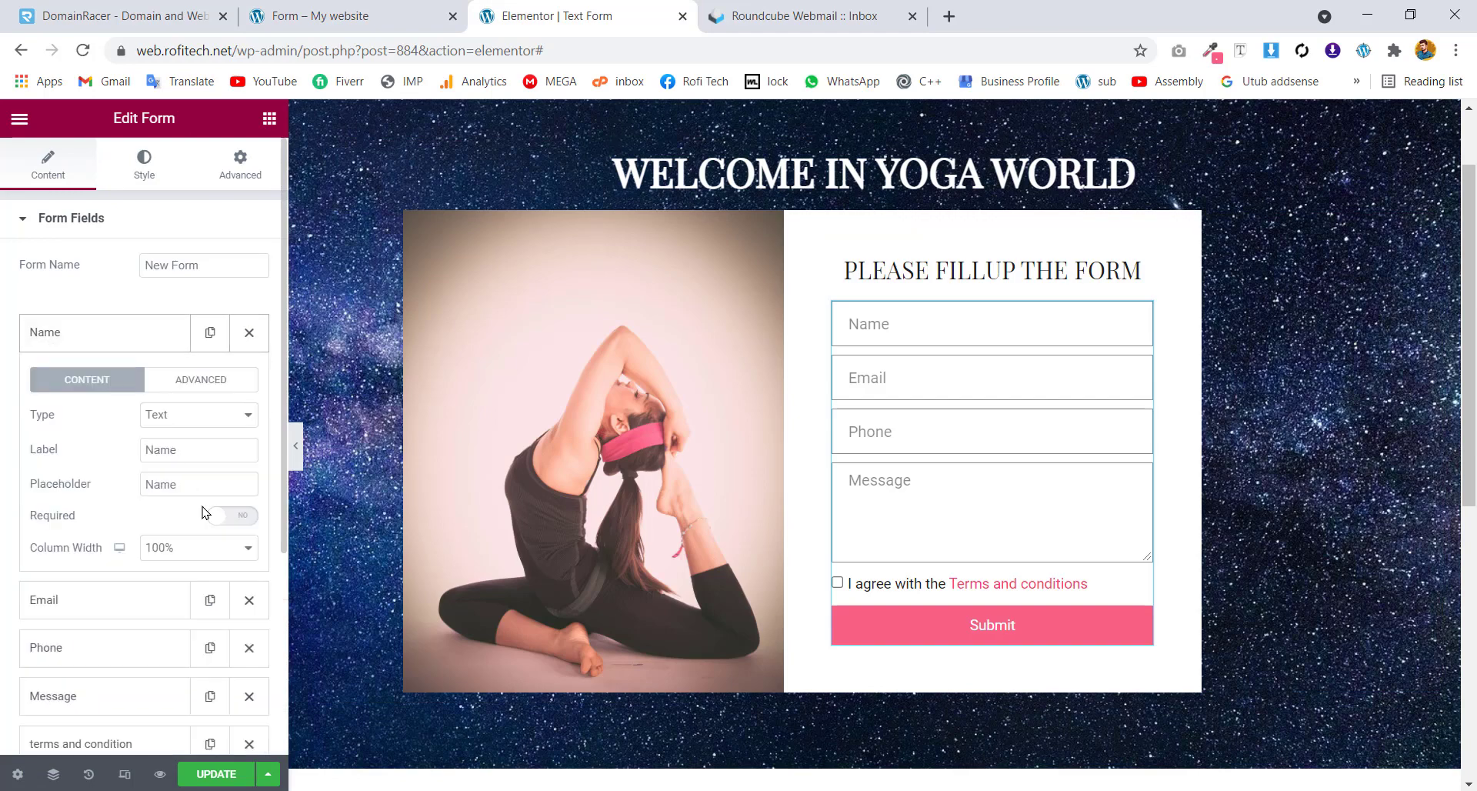
pyautogui.click(166, 550)
pyautogui.click(160, 303)
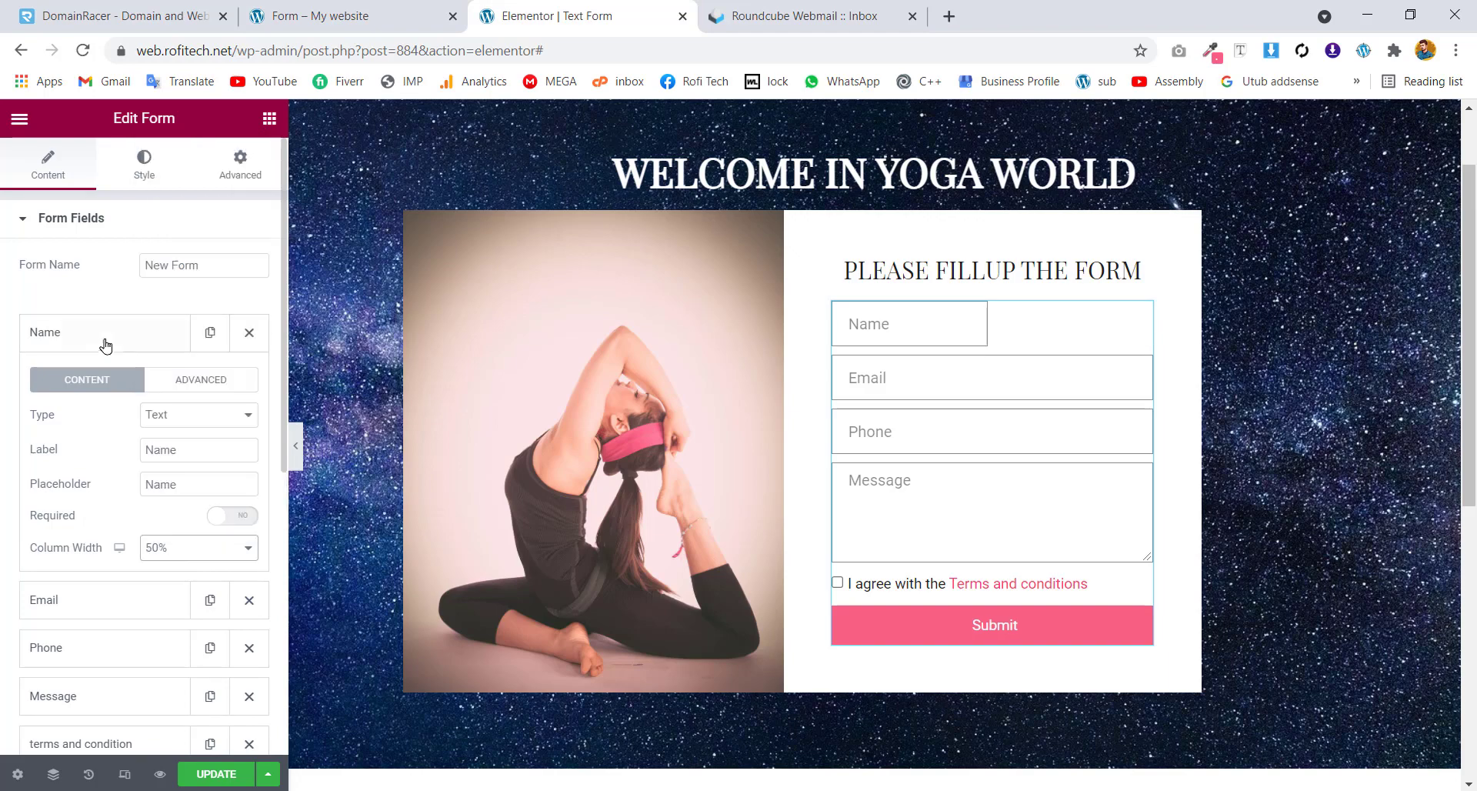
pyautogui.click(102, 338)
pyautogui.click(85, 380)
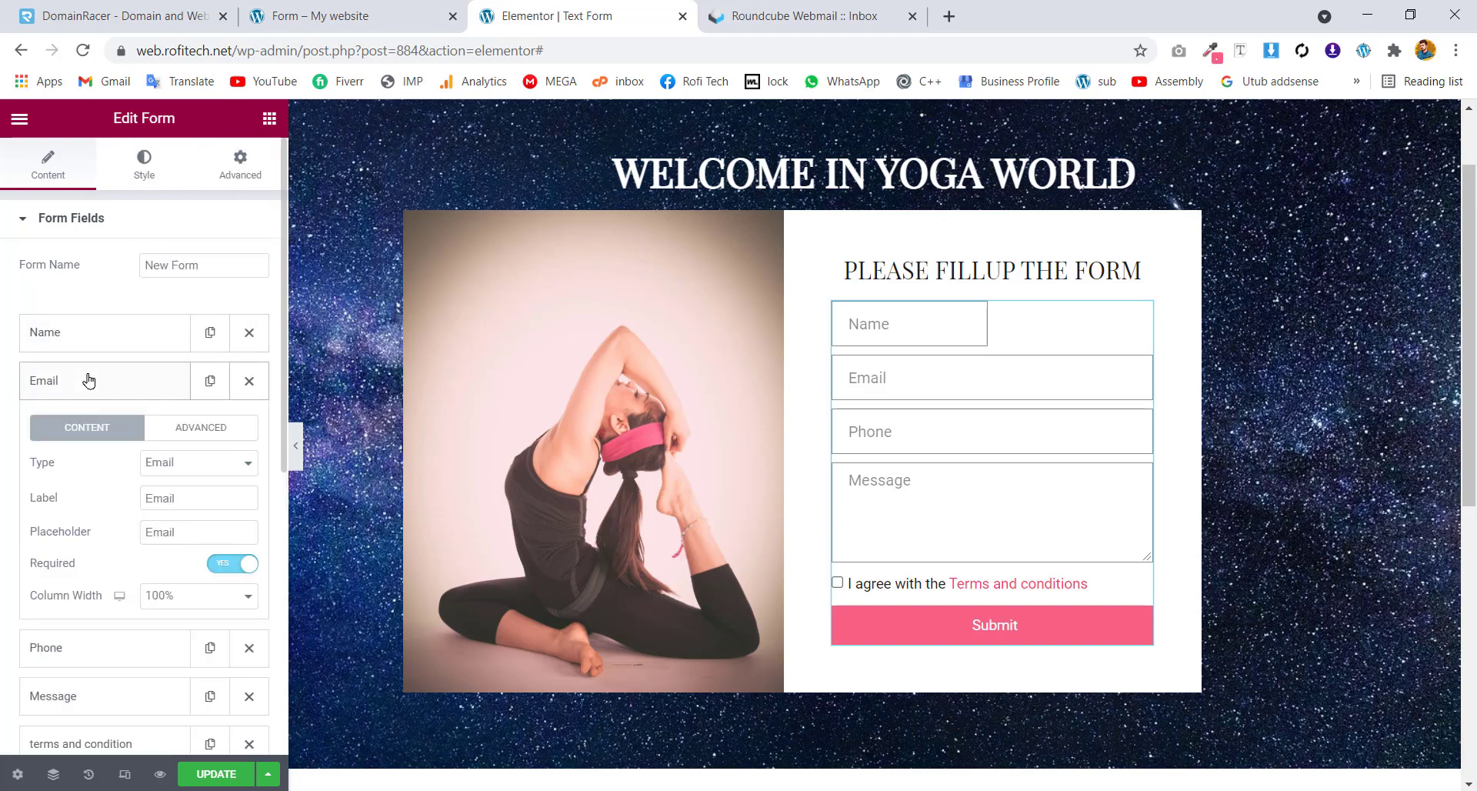
pyautogui.click(149, 595)
pyautogui.click(160, 366)
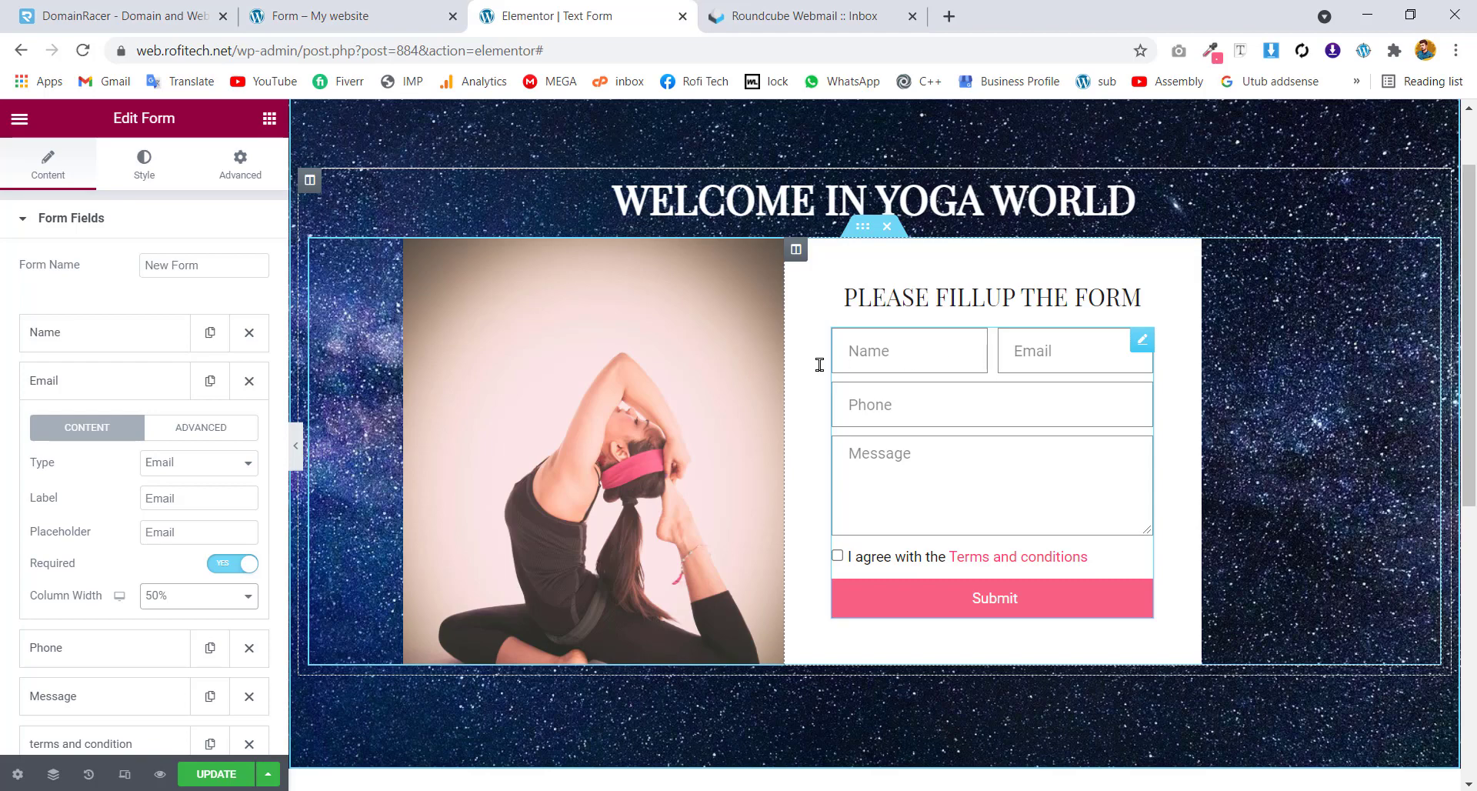
# Set the column width of the Email and Name fields back to Default
pyautogui.click(169, 595)
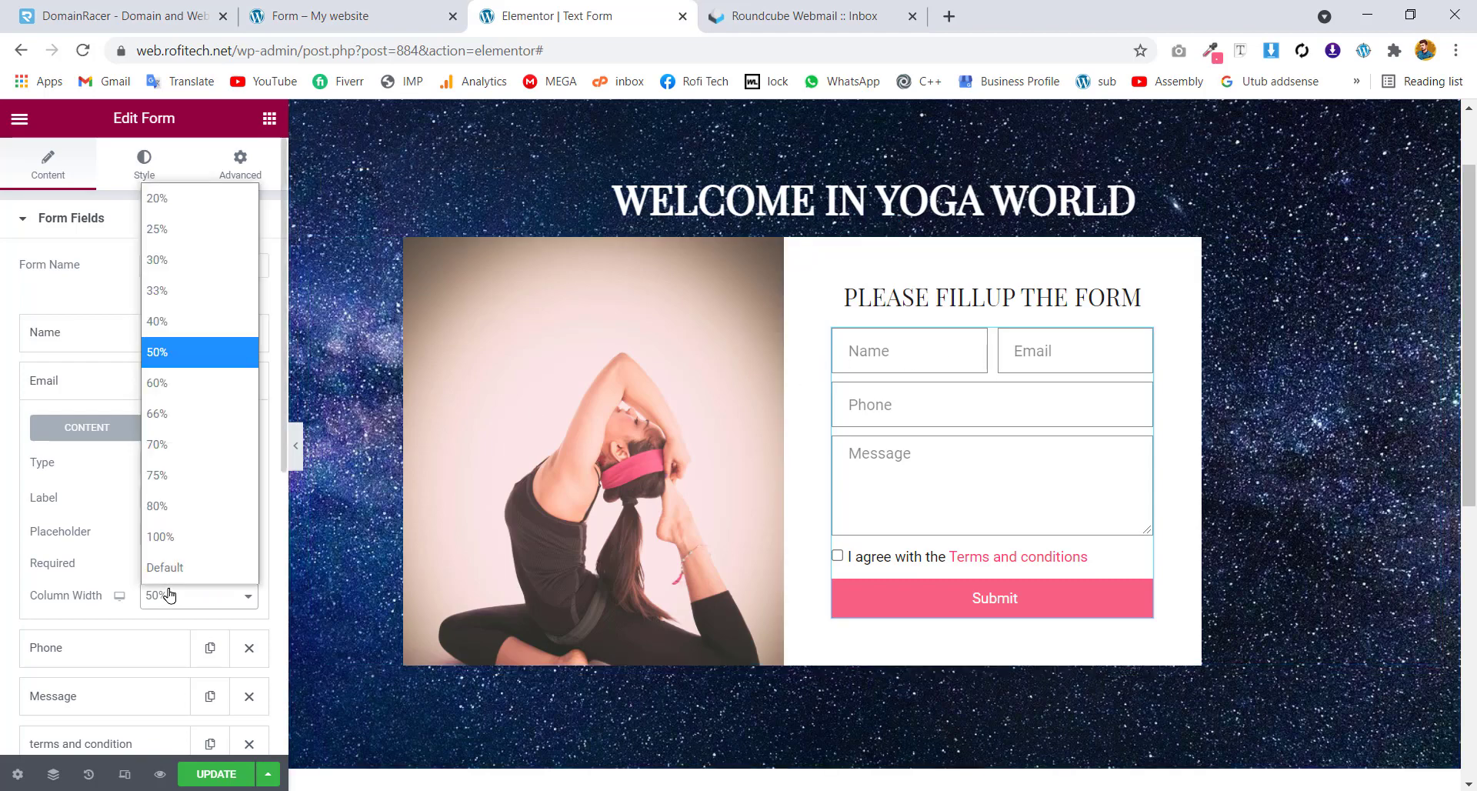
pyautogui.click(169, 569)
pyautogui.click(103, 385)
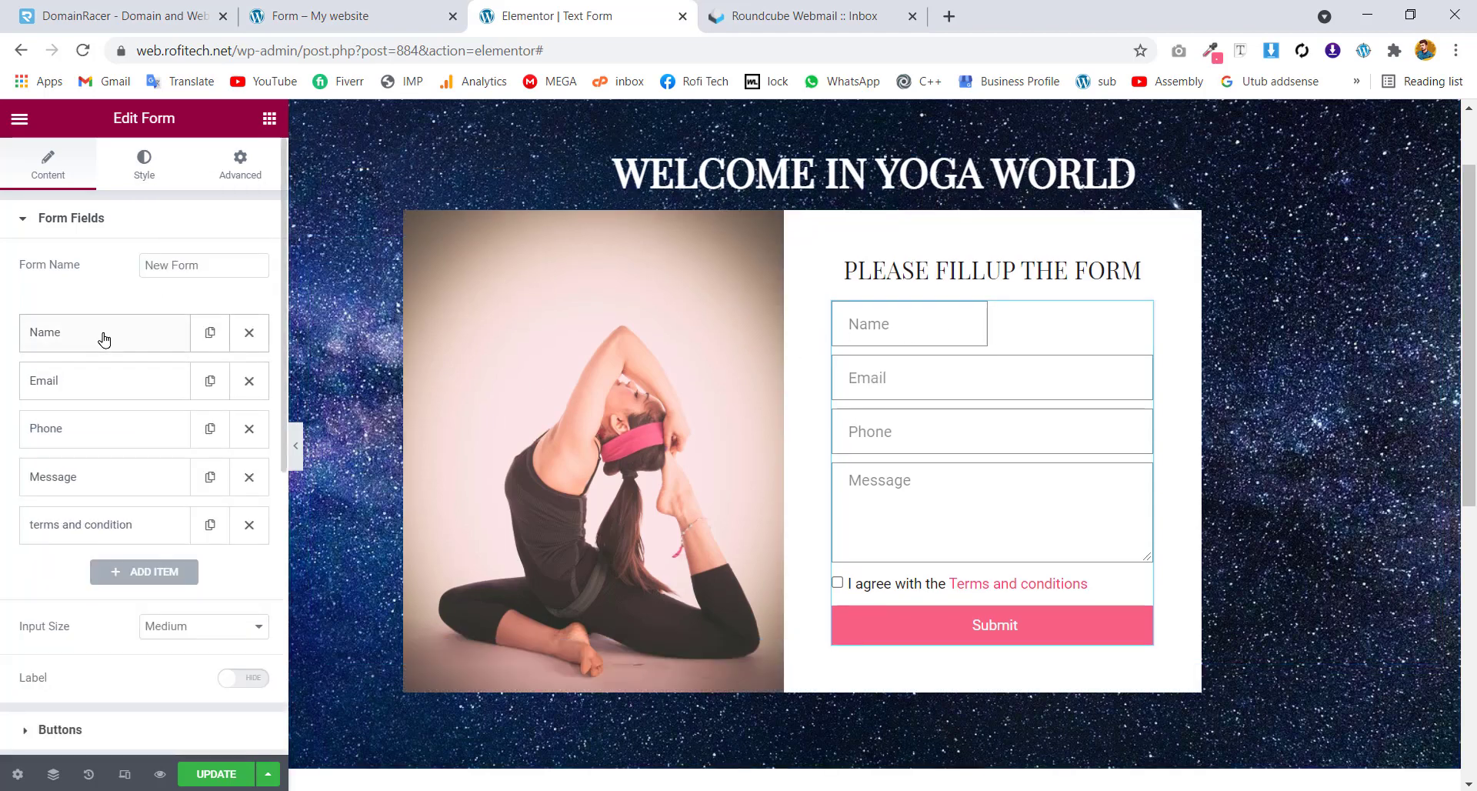
pyautogui.click(103, 339)
pyautogui.click(162, 548)
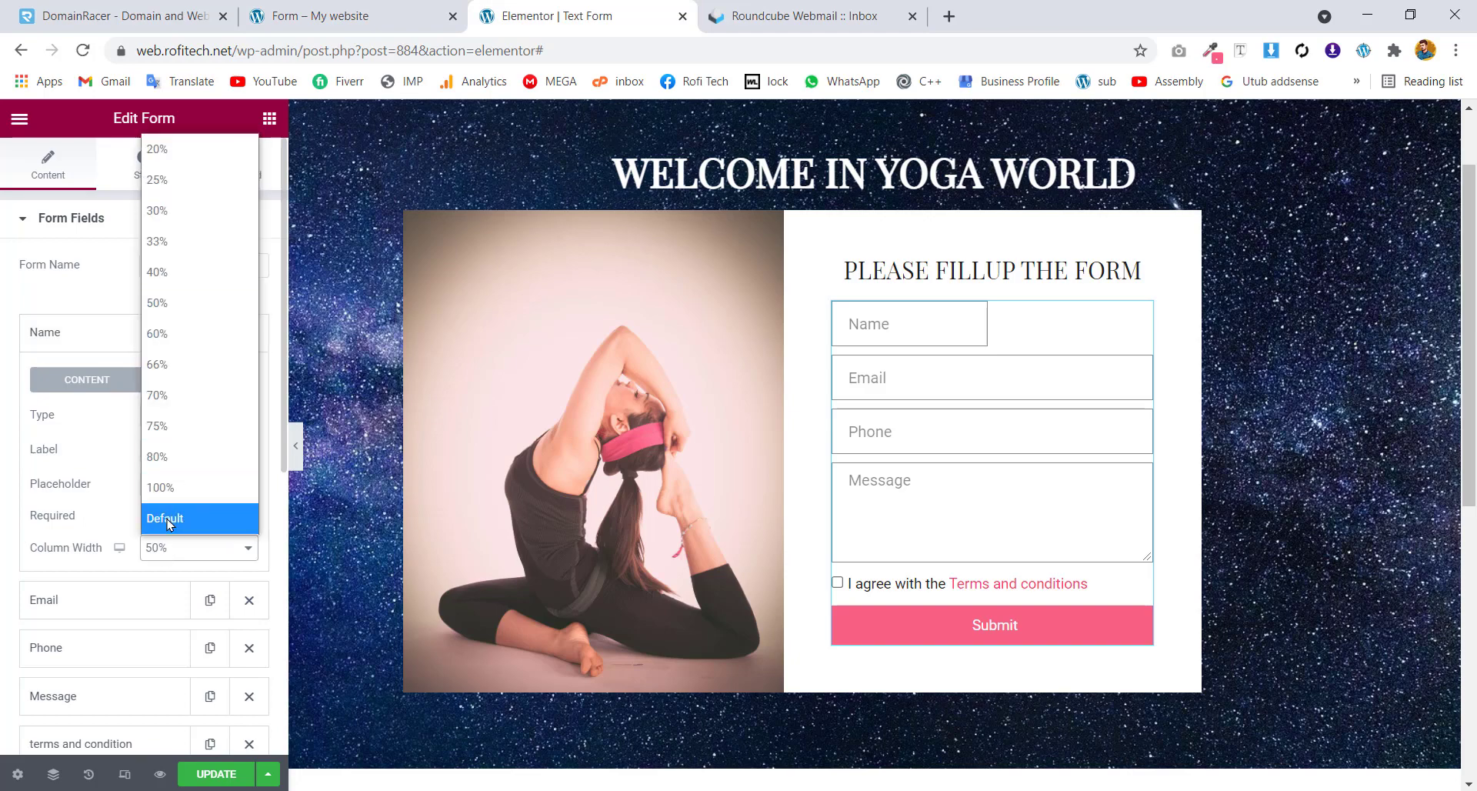
pyautogui.click(169, 520)
pyautogui.click(95, 331)
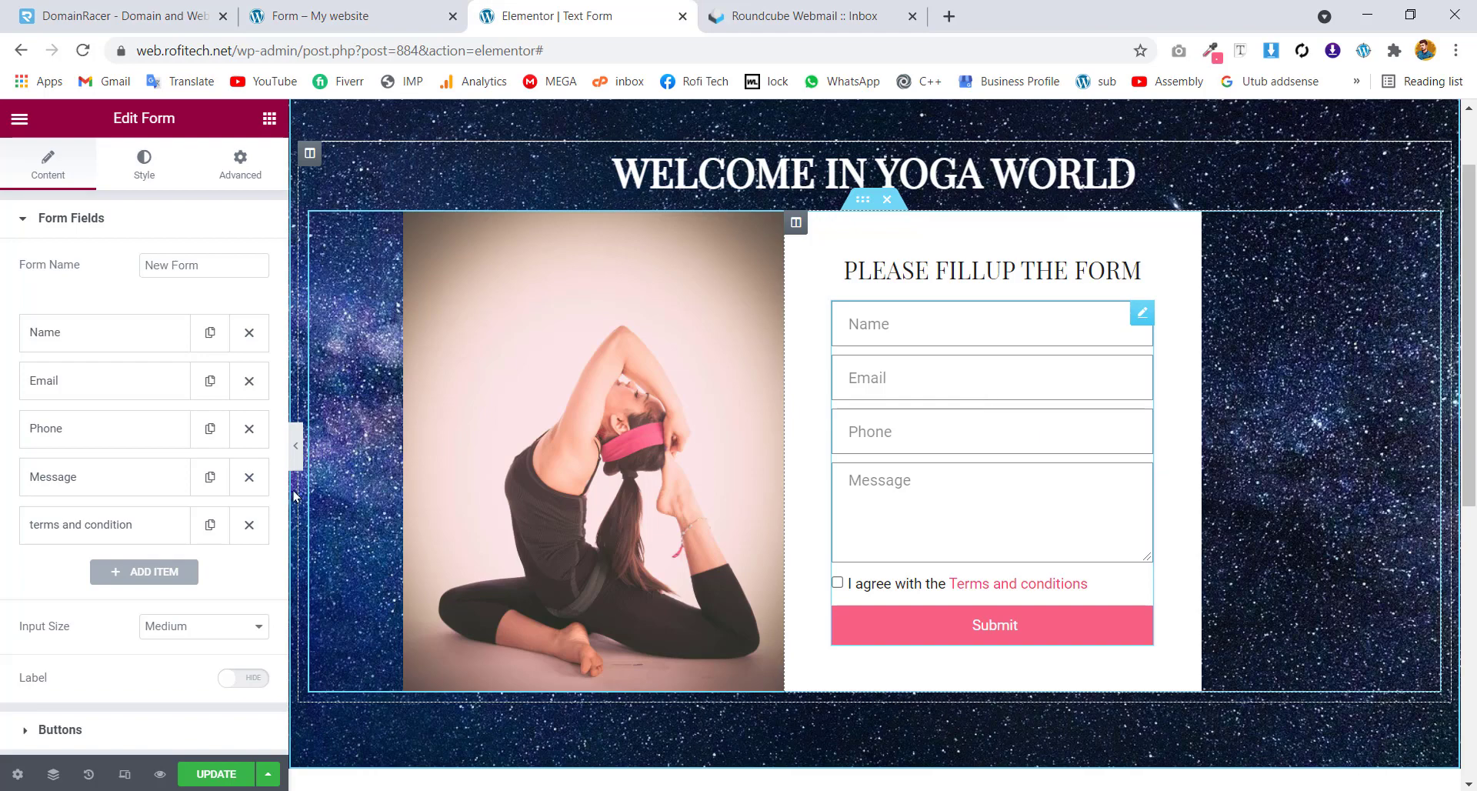
pyautogui.click(133, 153)
pyautogui.click(70, 223)
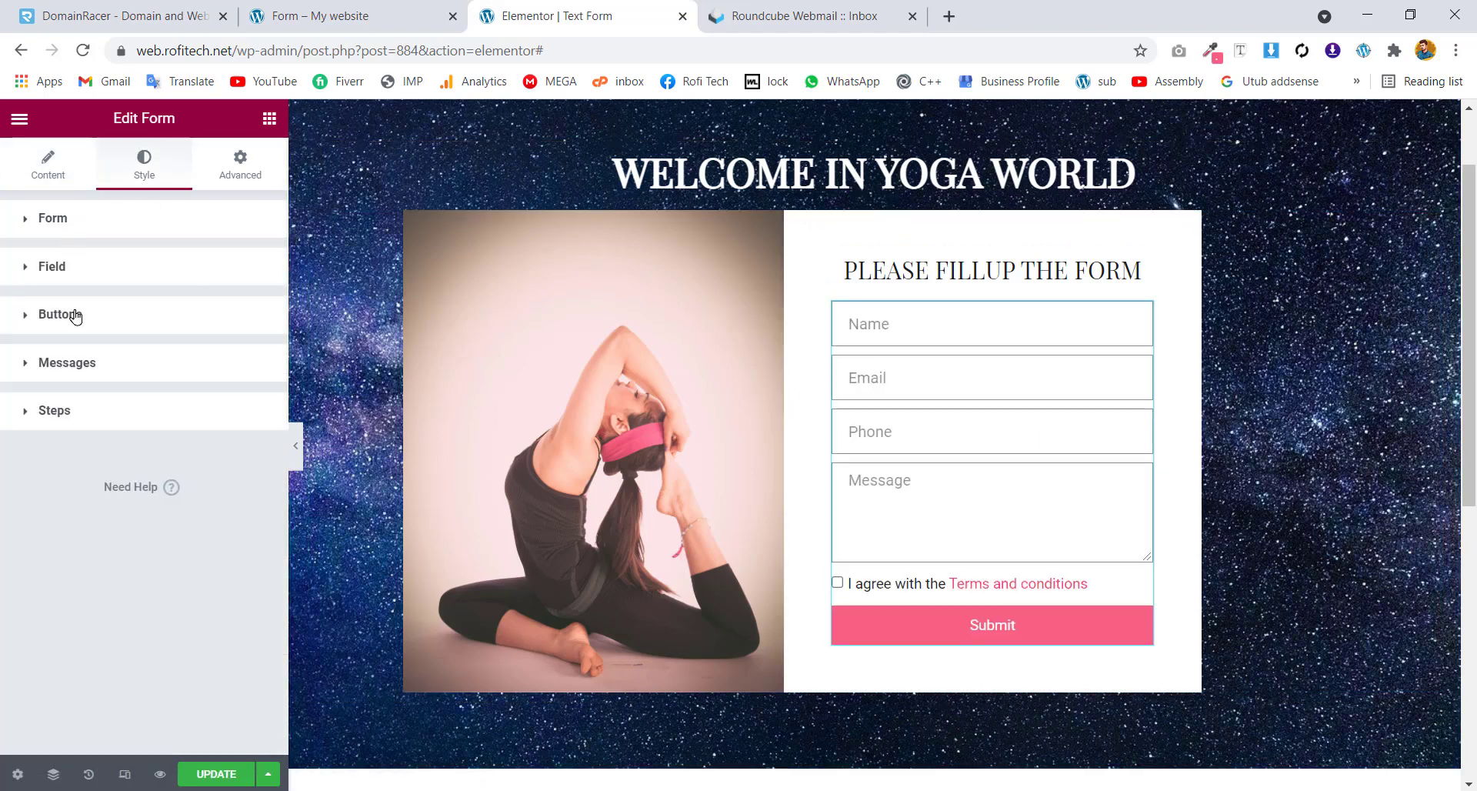
pyautogui.click(76, 316)
pyautogui.click(123, 321)
pyautogui.click(56, 265)
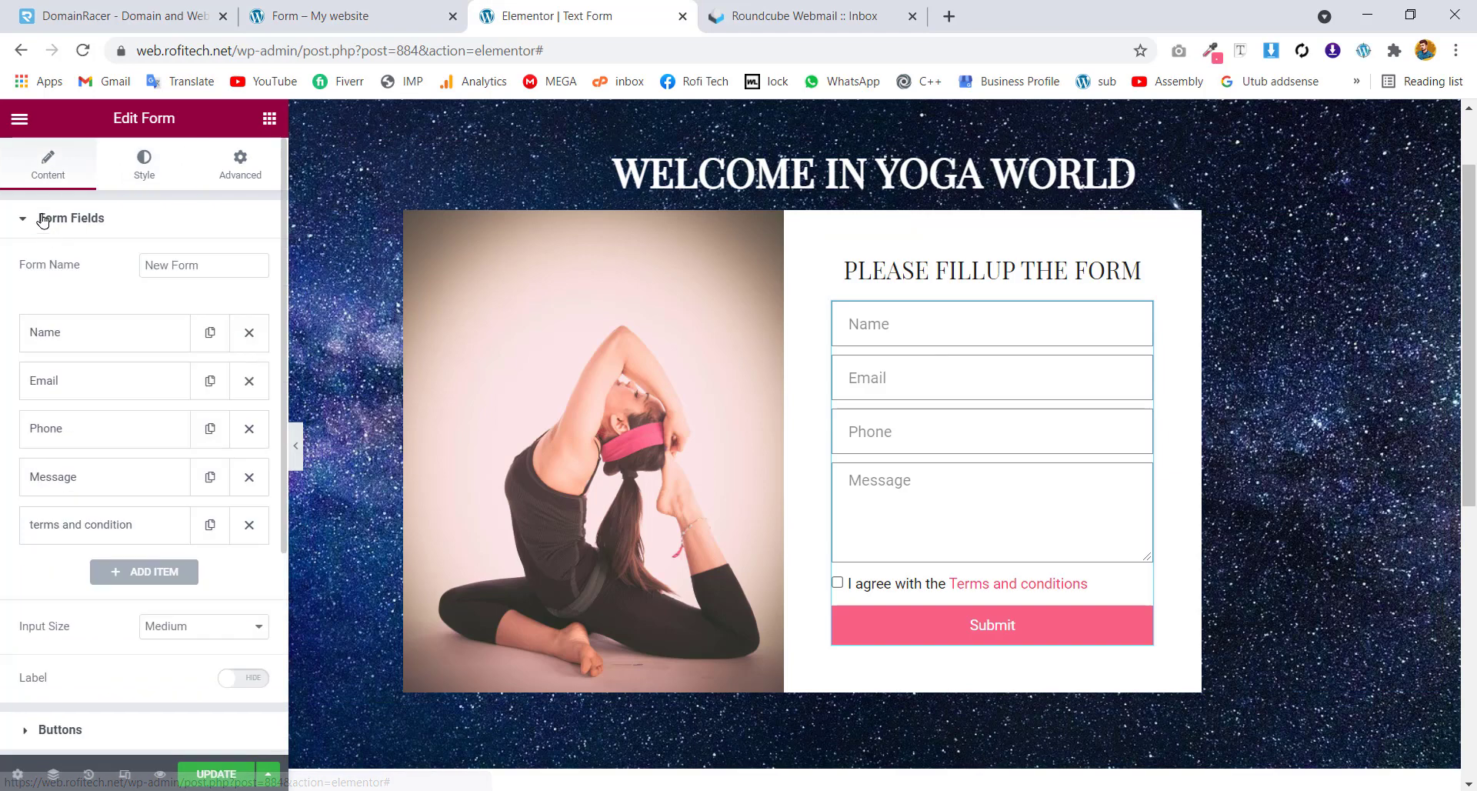
# In the form's email settings, enter the site's info e-mail address as both the recipient and the From Email
pyautogui.click(35, 220)
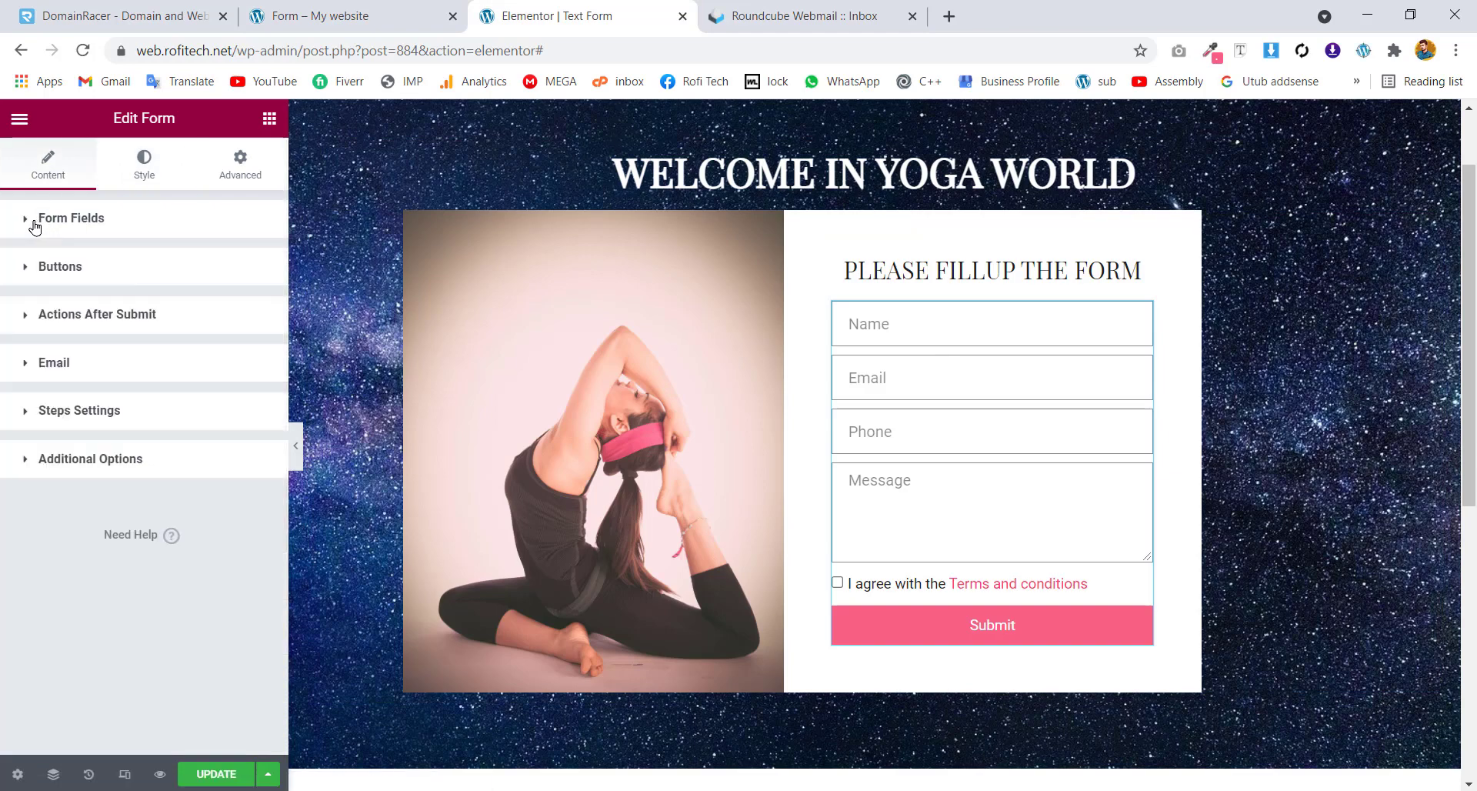
pyautogui.click(48, 372)
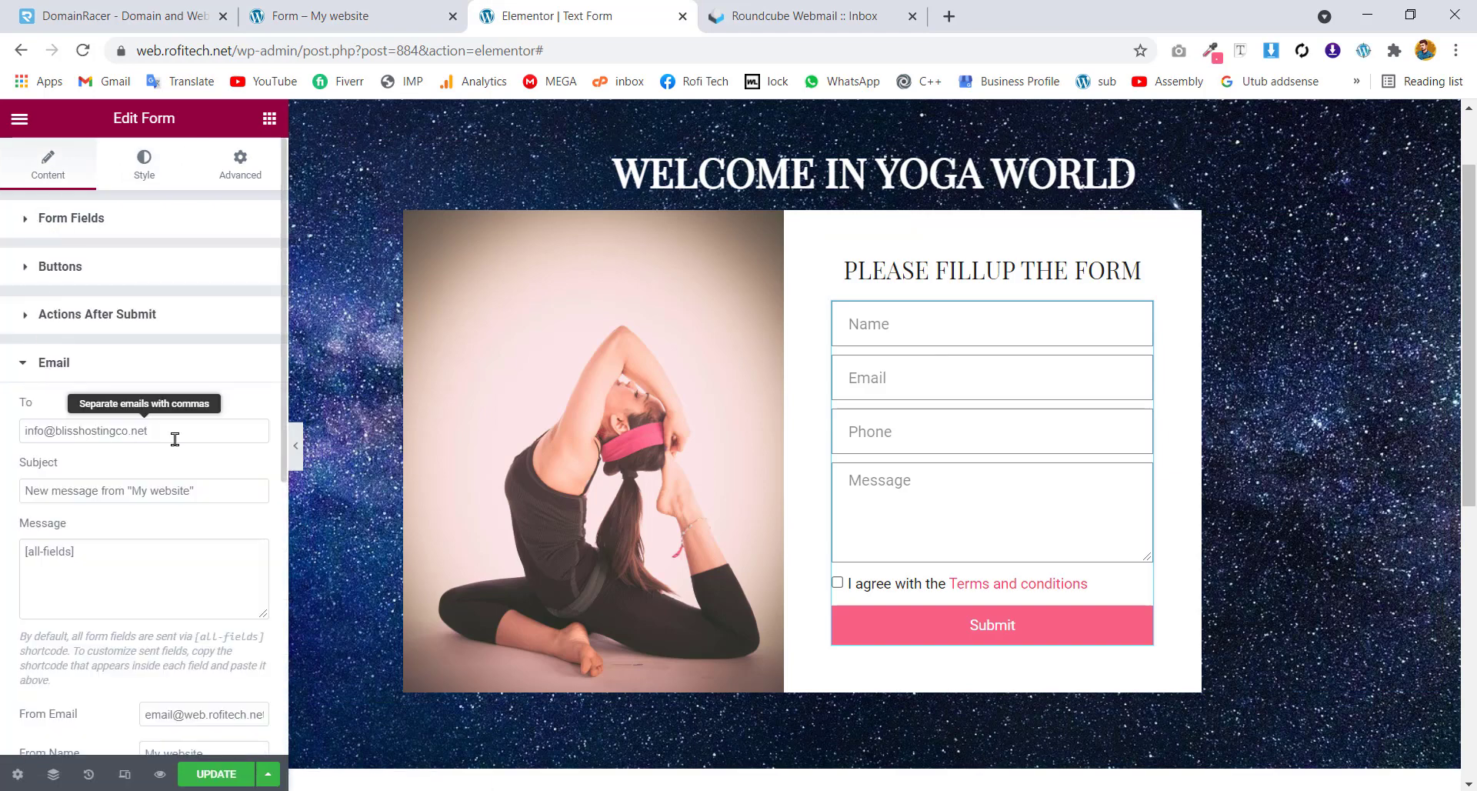
pyautogui.moveTo(175, 439); pyautogui.dragTo(64, 436)
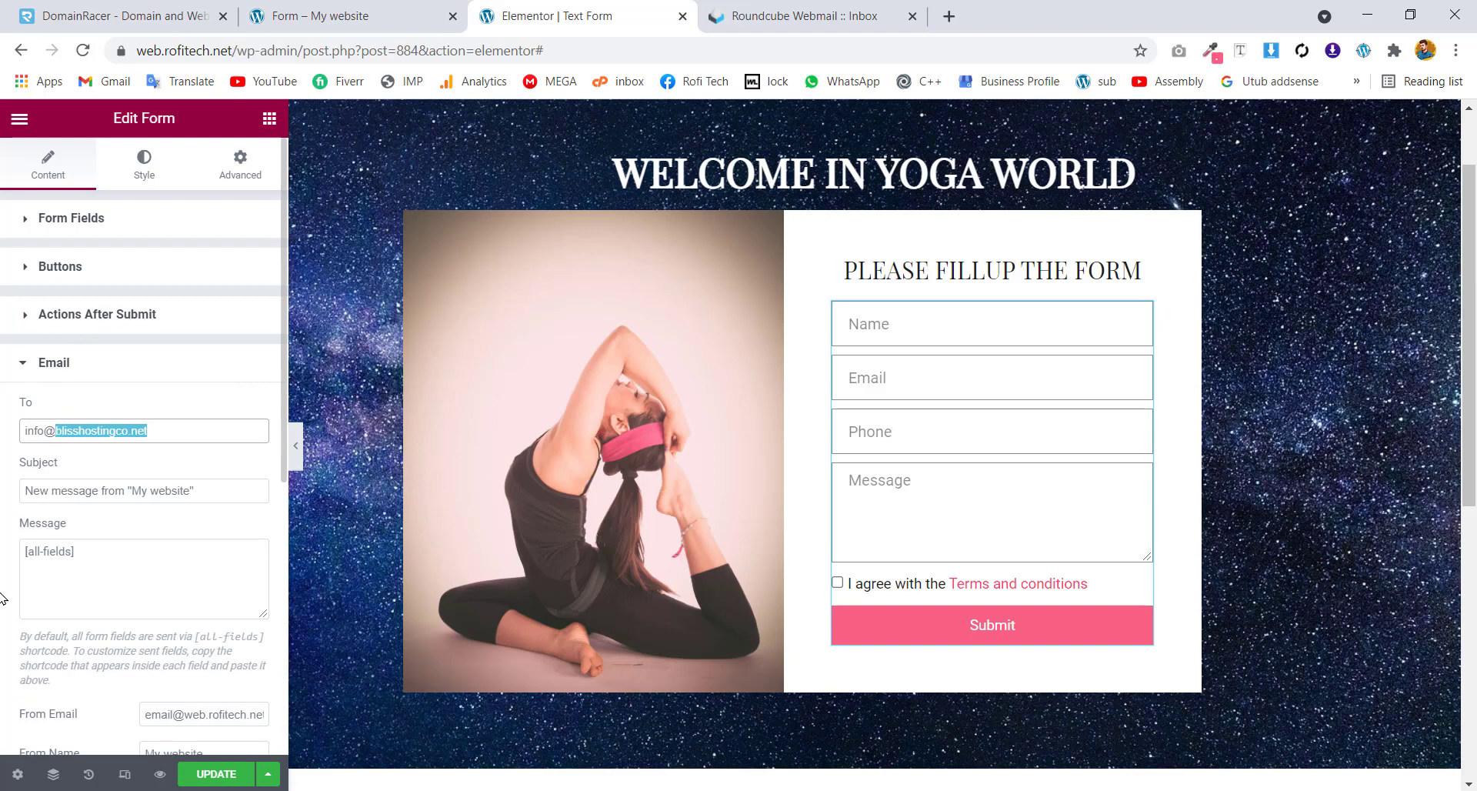
pyautogui.write('rofitech')
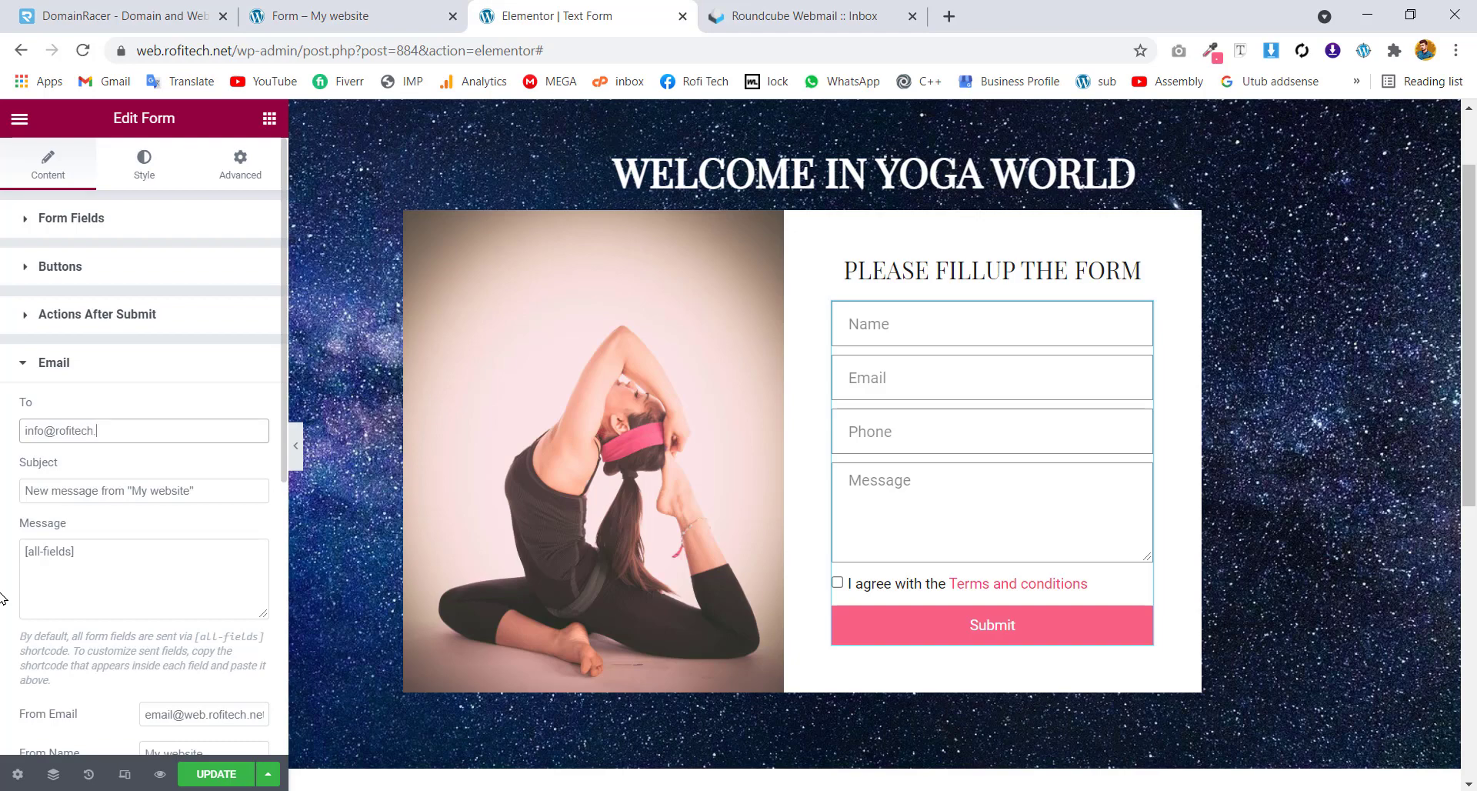
pyautogui.hotkey('ctrl', 'a')
pyautogui.hotkey('ctrl', 'c')
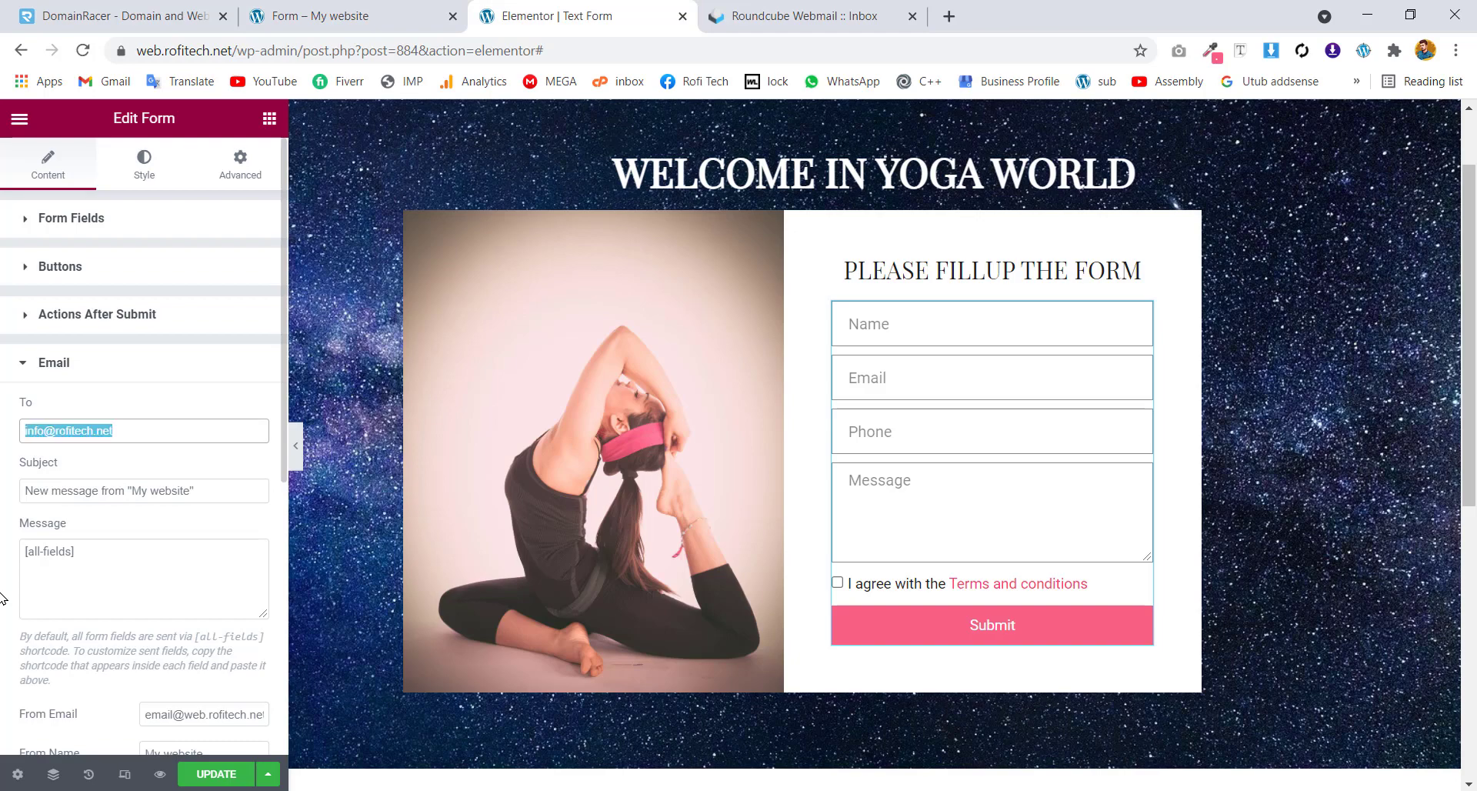
pyautogui.tripleClick(225, 708)
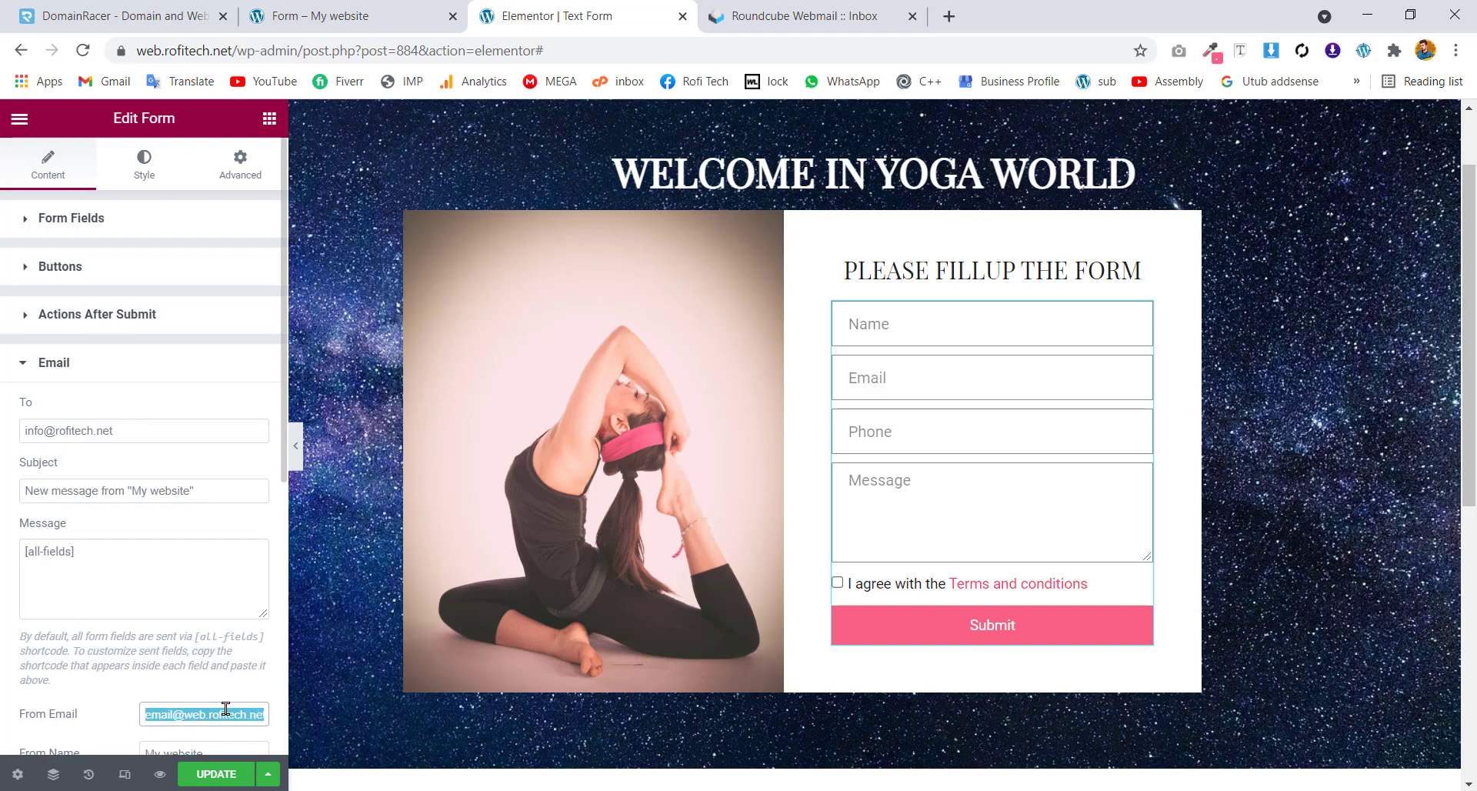
pyautogui.hotkey('ctrl', 'v')
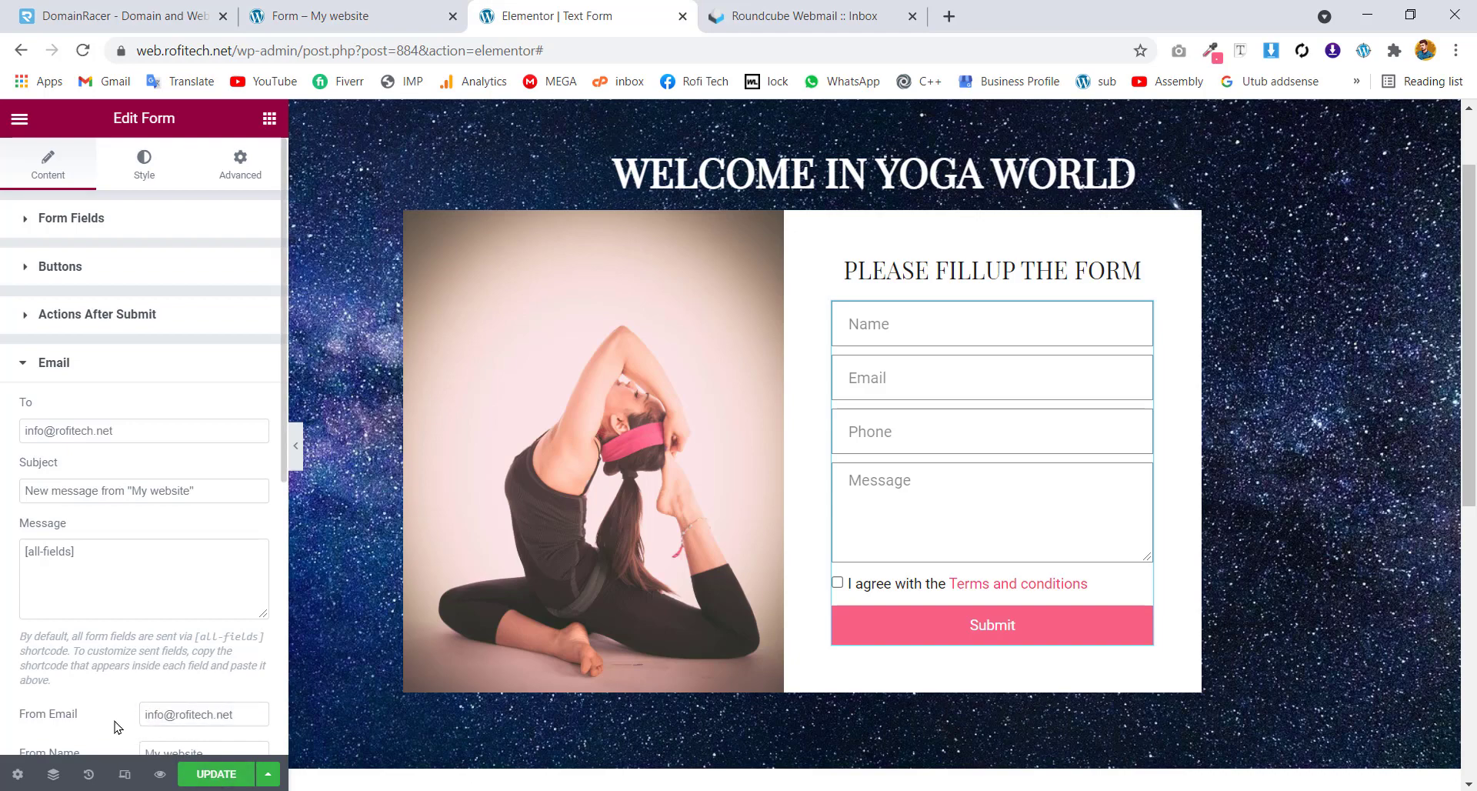
# Compare the form's From Name setting with the sender of the received form message in the Roundcube Webmail inbox
pyautogui.scroll(-2, 127, 730)
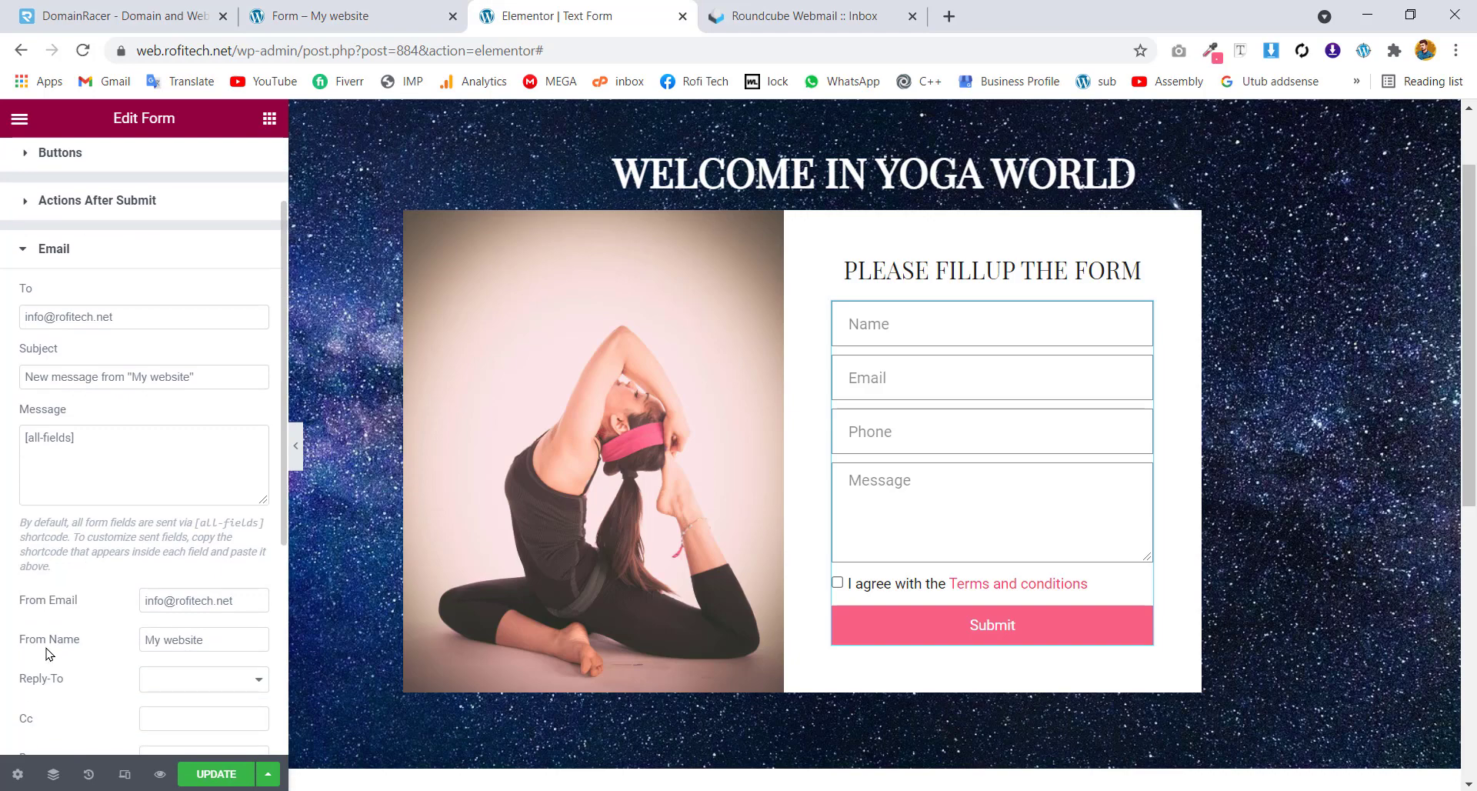
pyautogui.moveTo(219, 636); pyautogui.dragTo(86, 648)
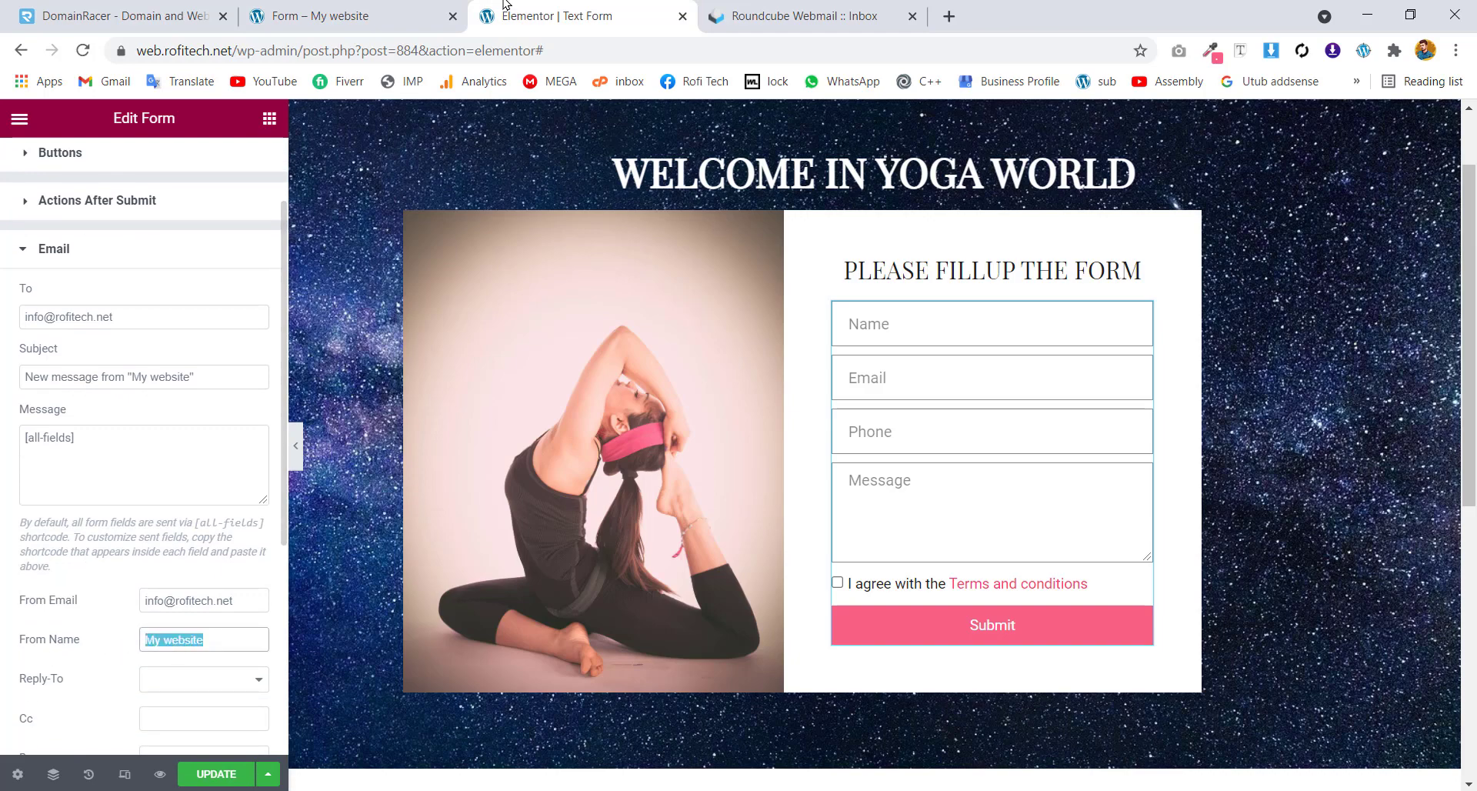
pyautogui.click(800, 15)
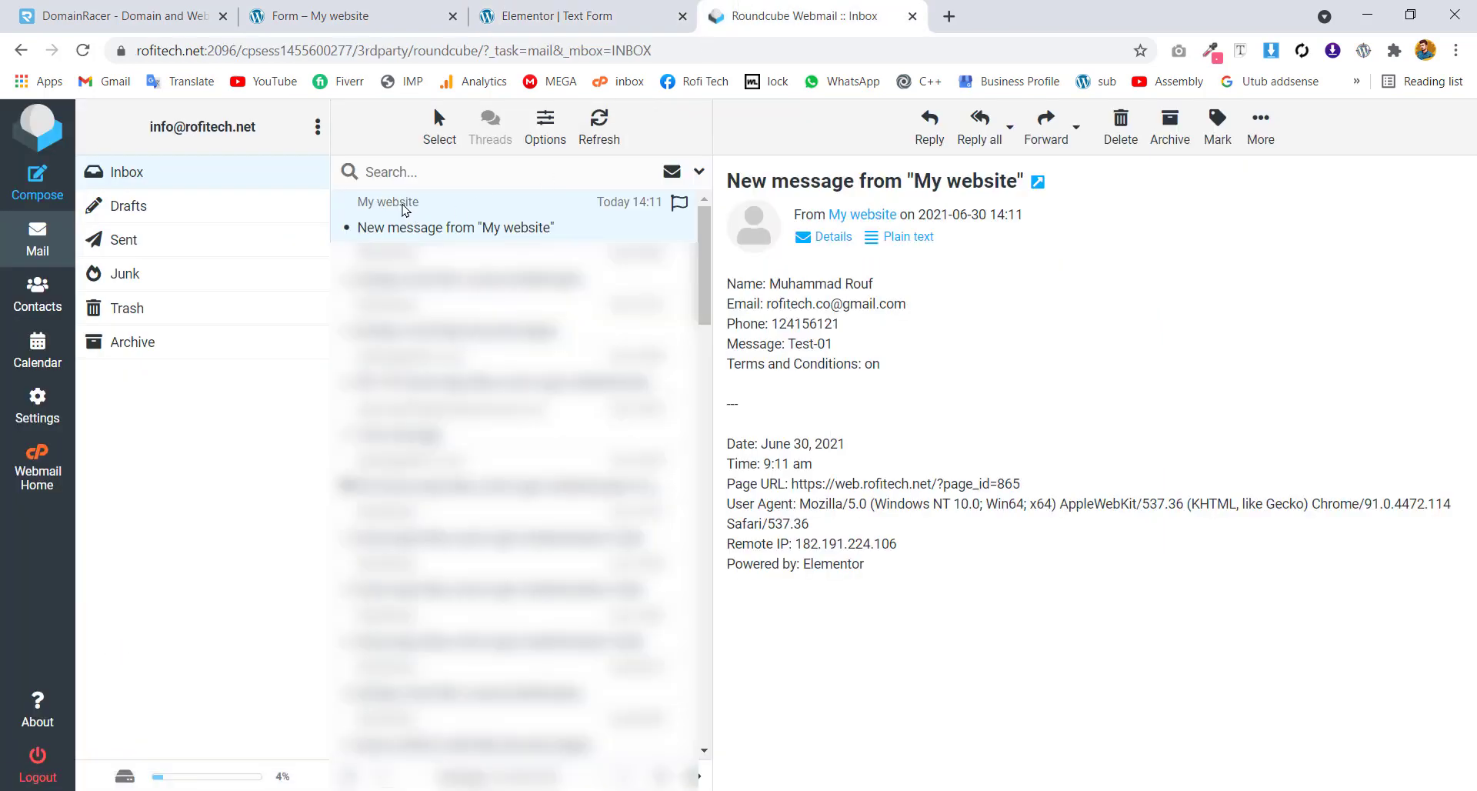
# Return to the Elementor editor, set the form email's From Name to "Test Form" and update the page
pyautogui.click(598, 11)
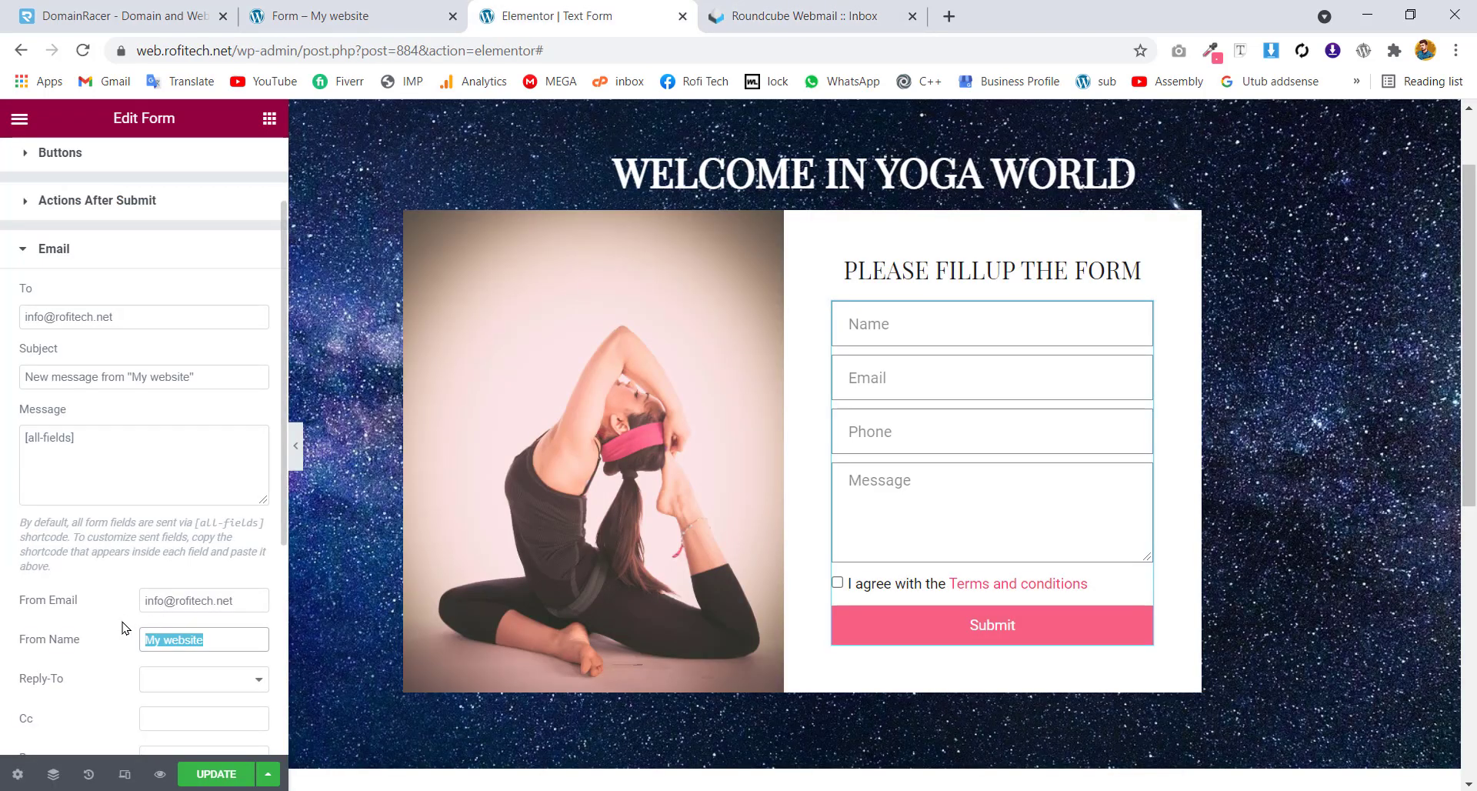
pyautogui.press('capslock')
pyautogui.write('T')
pyautogui.press('capslock')
pyautogui.write('est')
pyautogui.press('capslock')
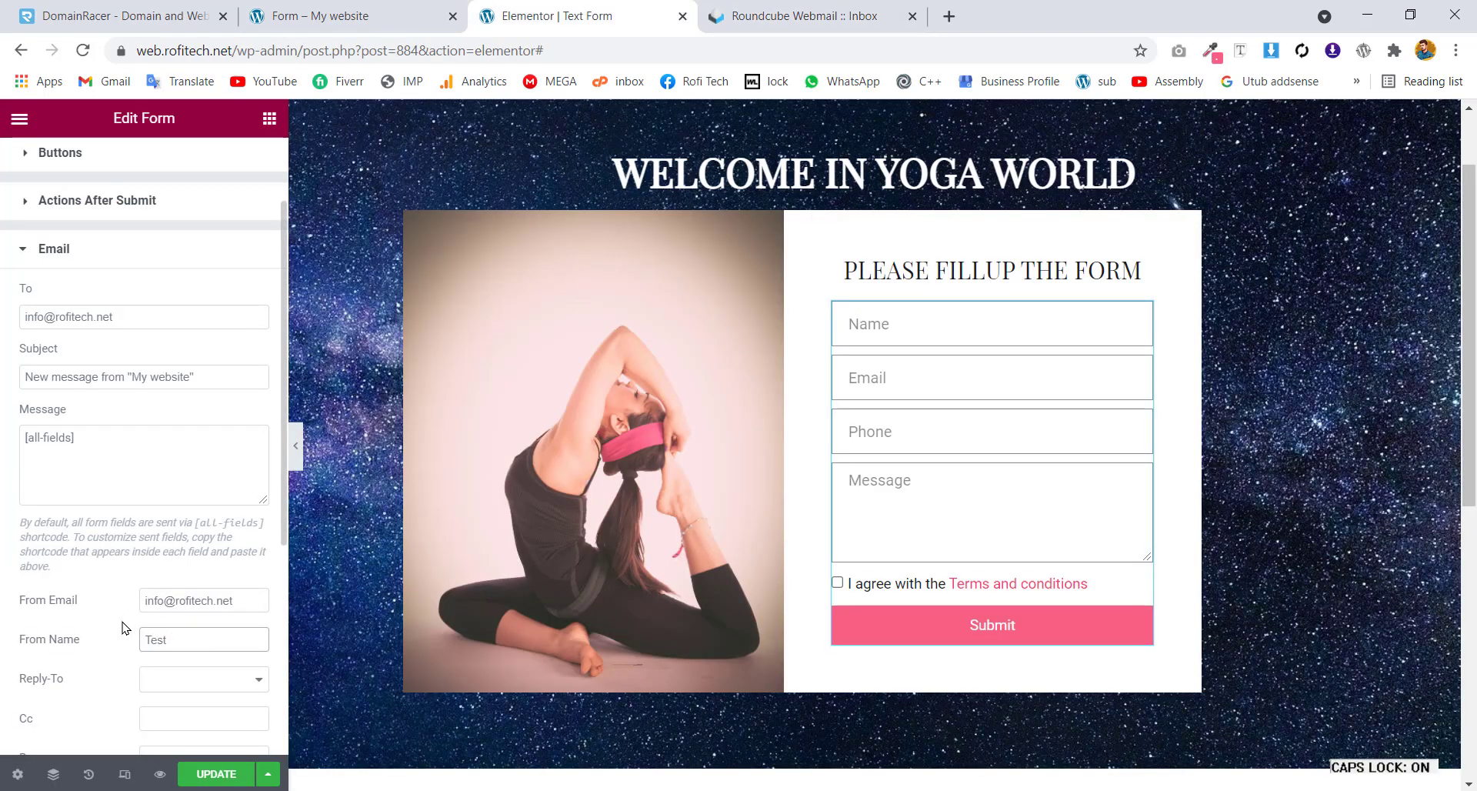
pyautogui.write('F')
pyautogui.press('capslock')
pyautogui.write('io')
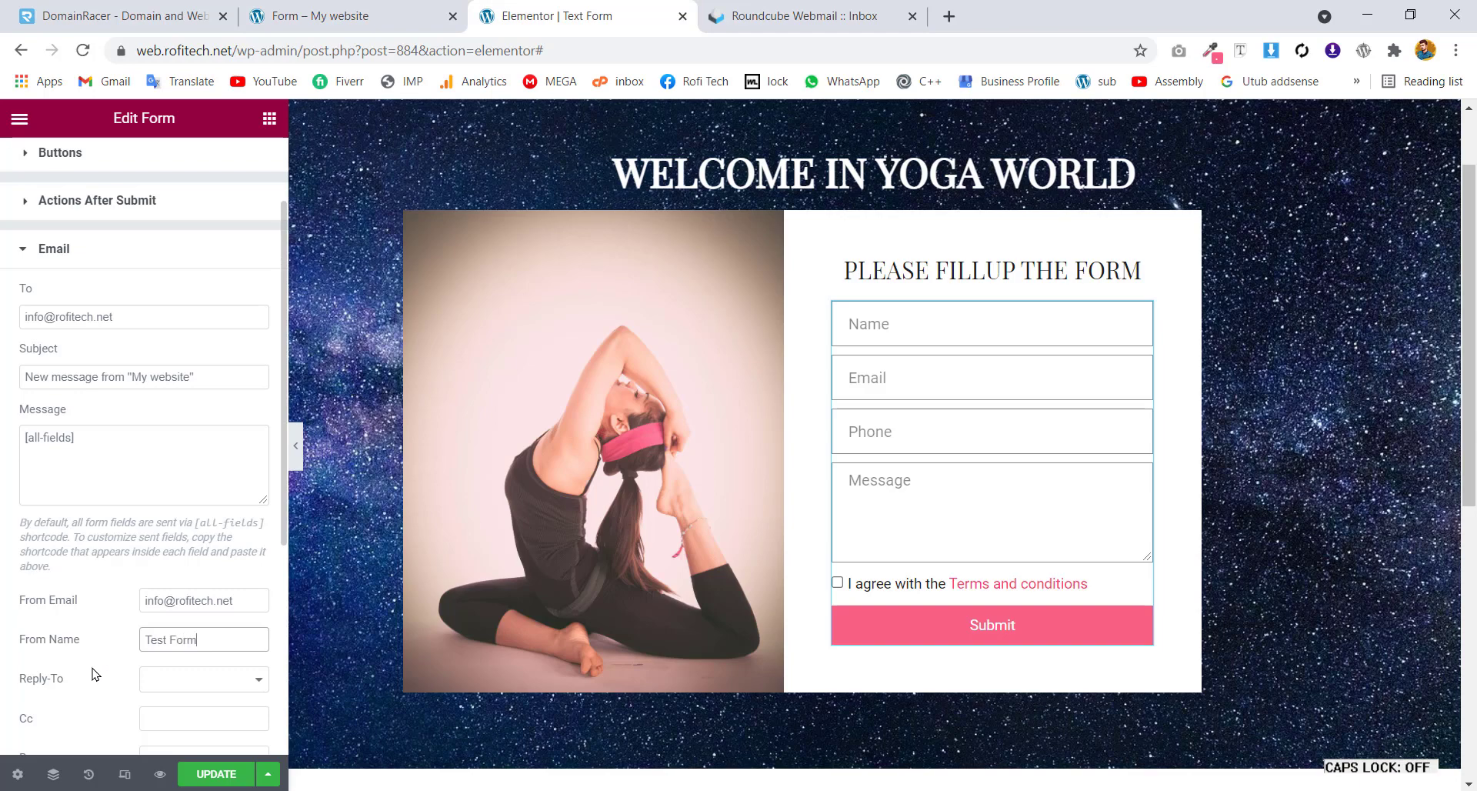
pyautogui.write('rm')
pyautogui.click(191, 776)
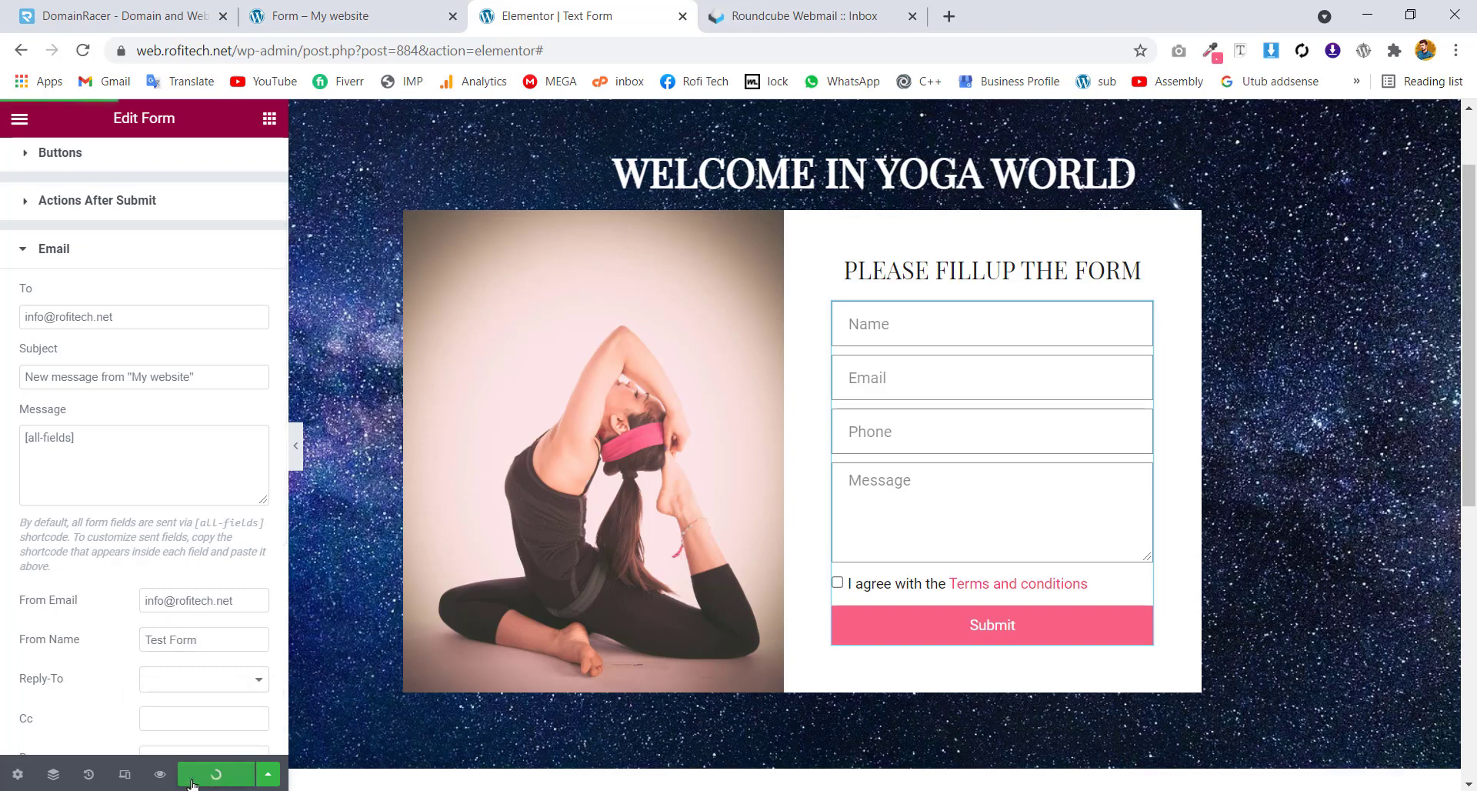
# Switch to the mobile layout and hide the yoga image column on mobile
pyautogui.click(125, 775)
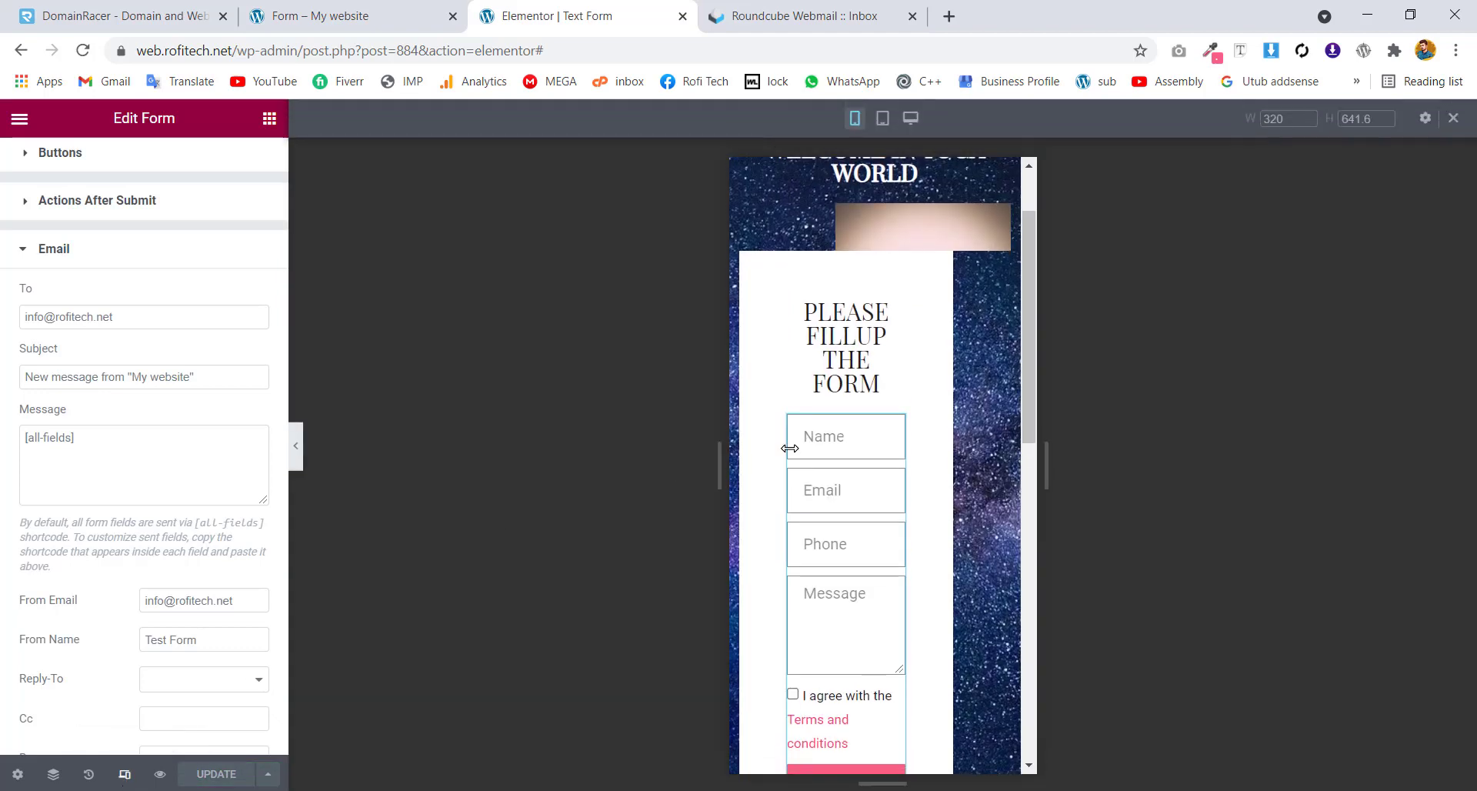
pyautogui.moveTo(1027, 426); pyautogui.dragTo(1023, 366)
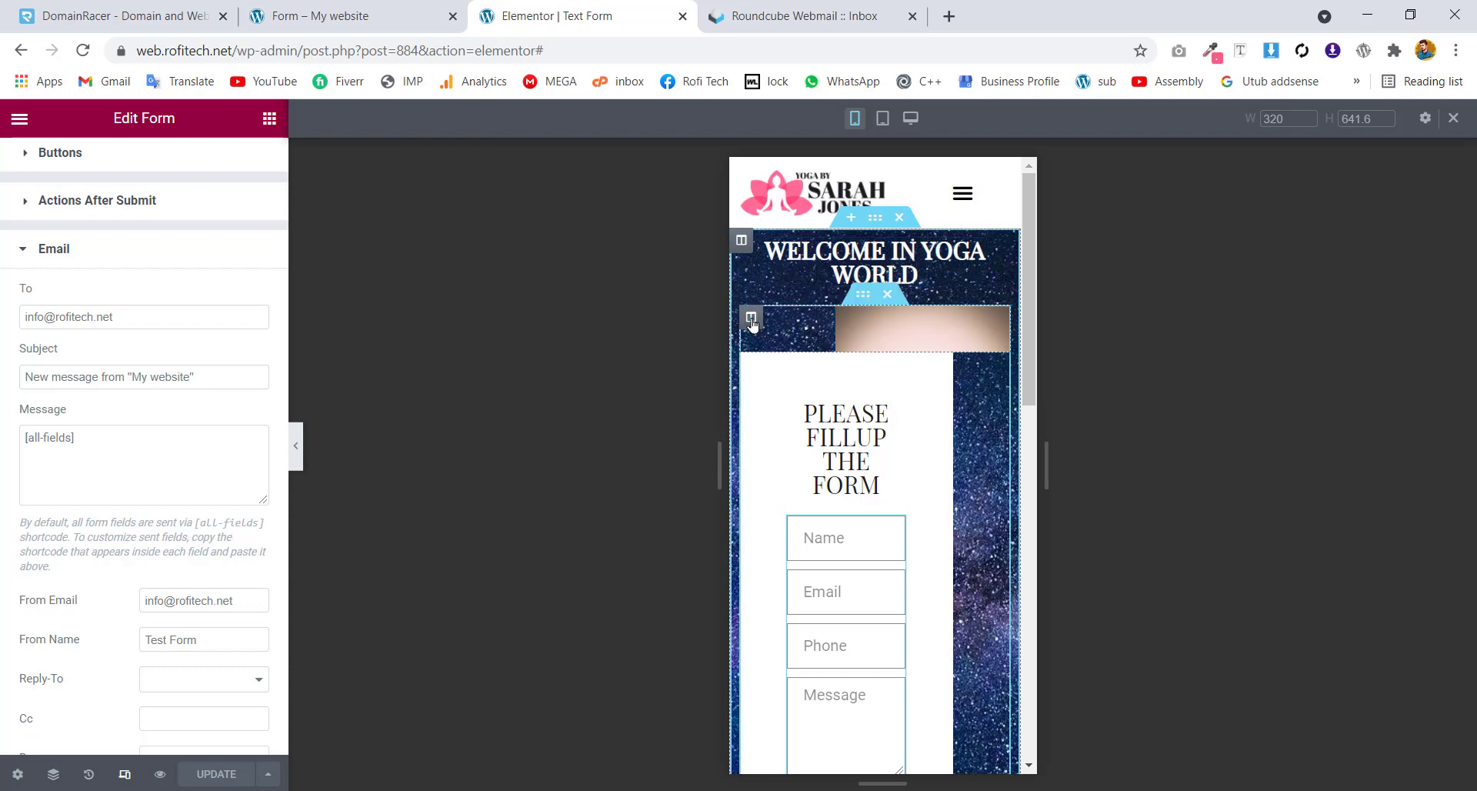
pyautogui.click(877, 323)
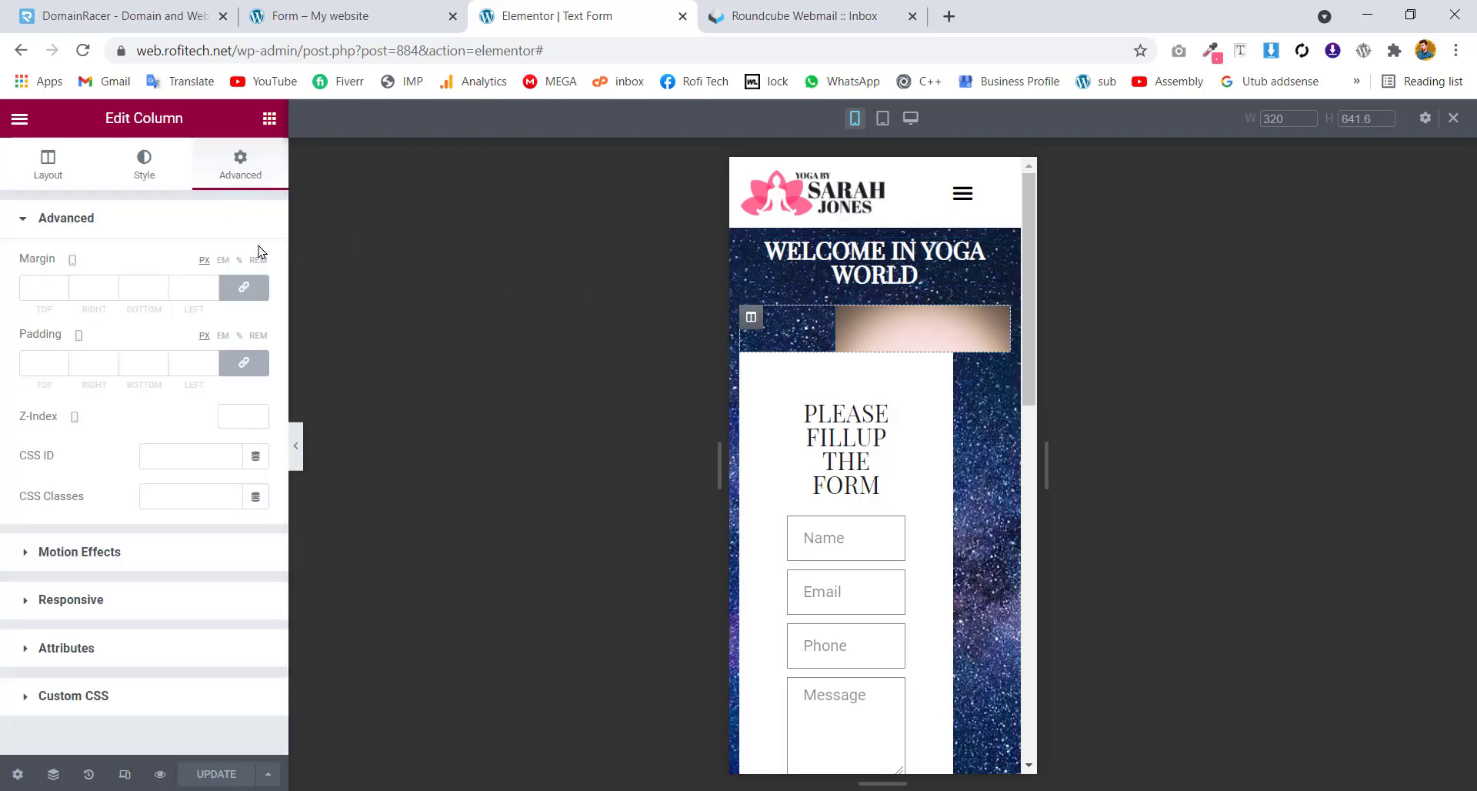
pyautogui.click(163, 208)
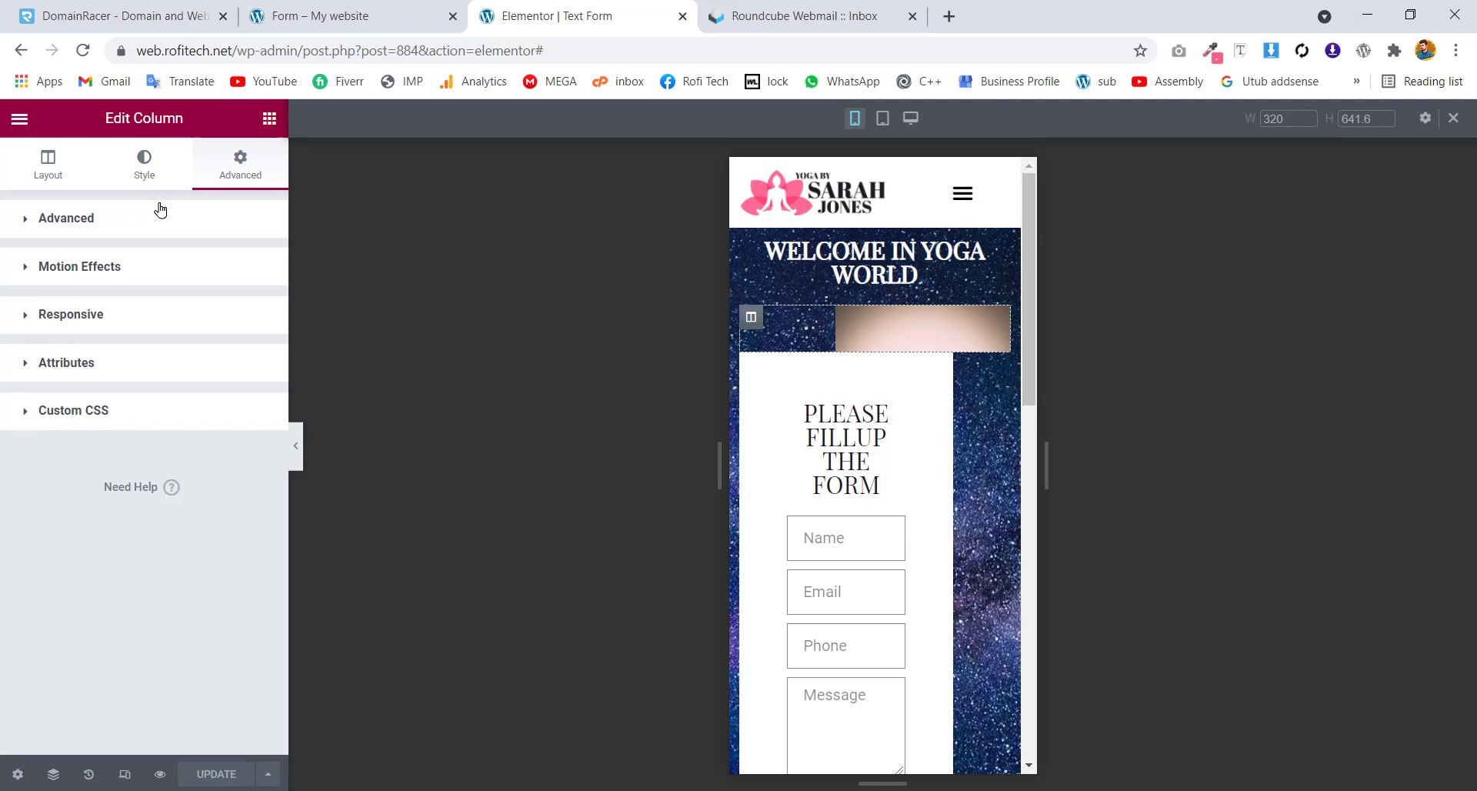
pyautogui.click(117, 316)
pyautogui.click(228, 469)
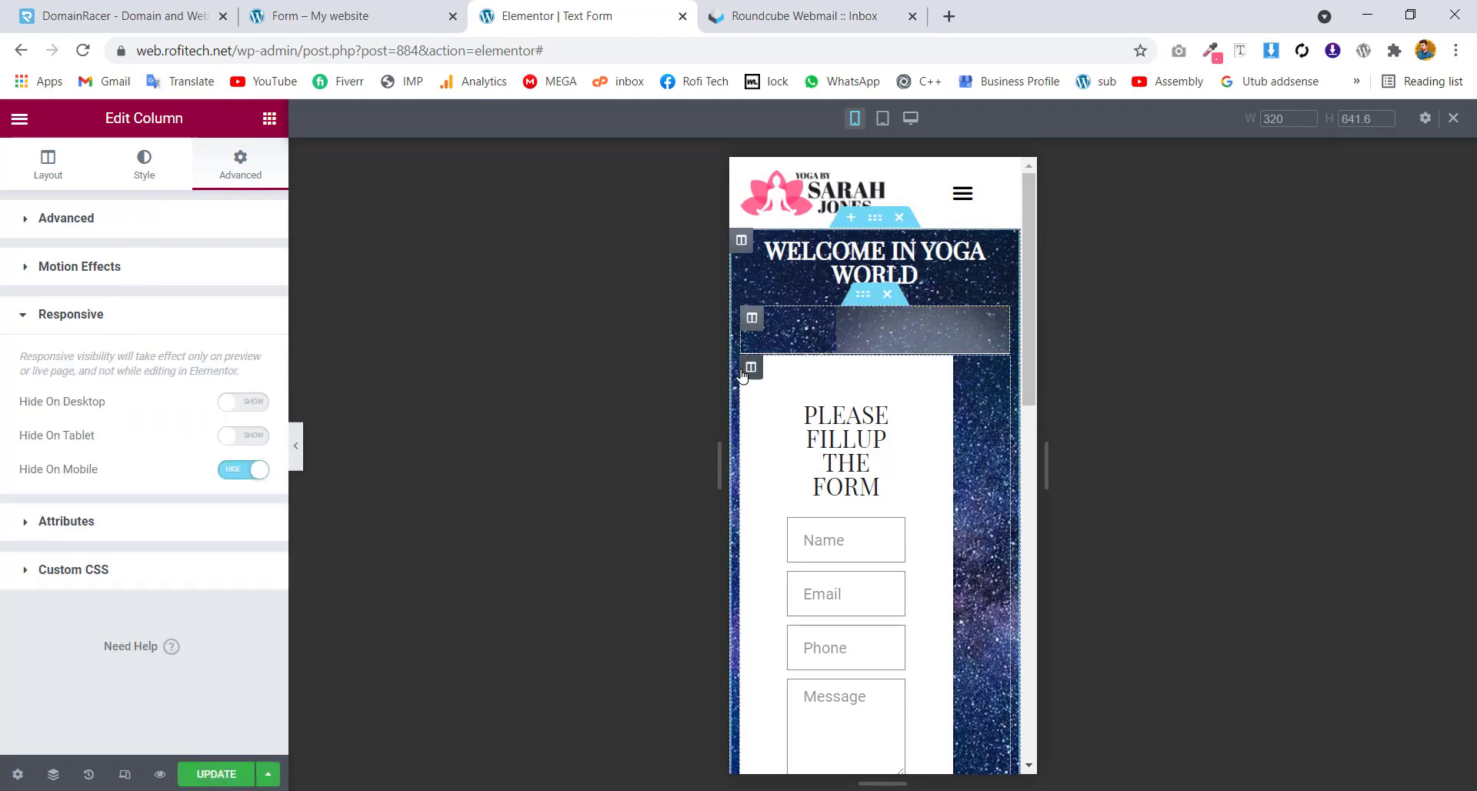
# Set the form column's mobile margin to 0 and its mobile padding to 20 px on all sides
pyautogui.click(750, 368)
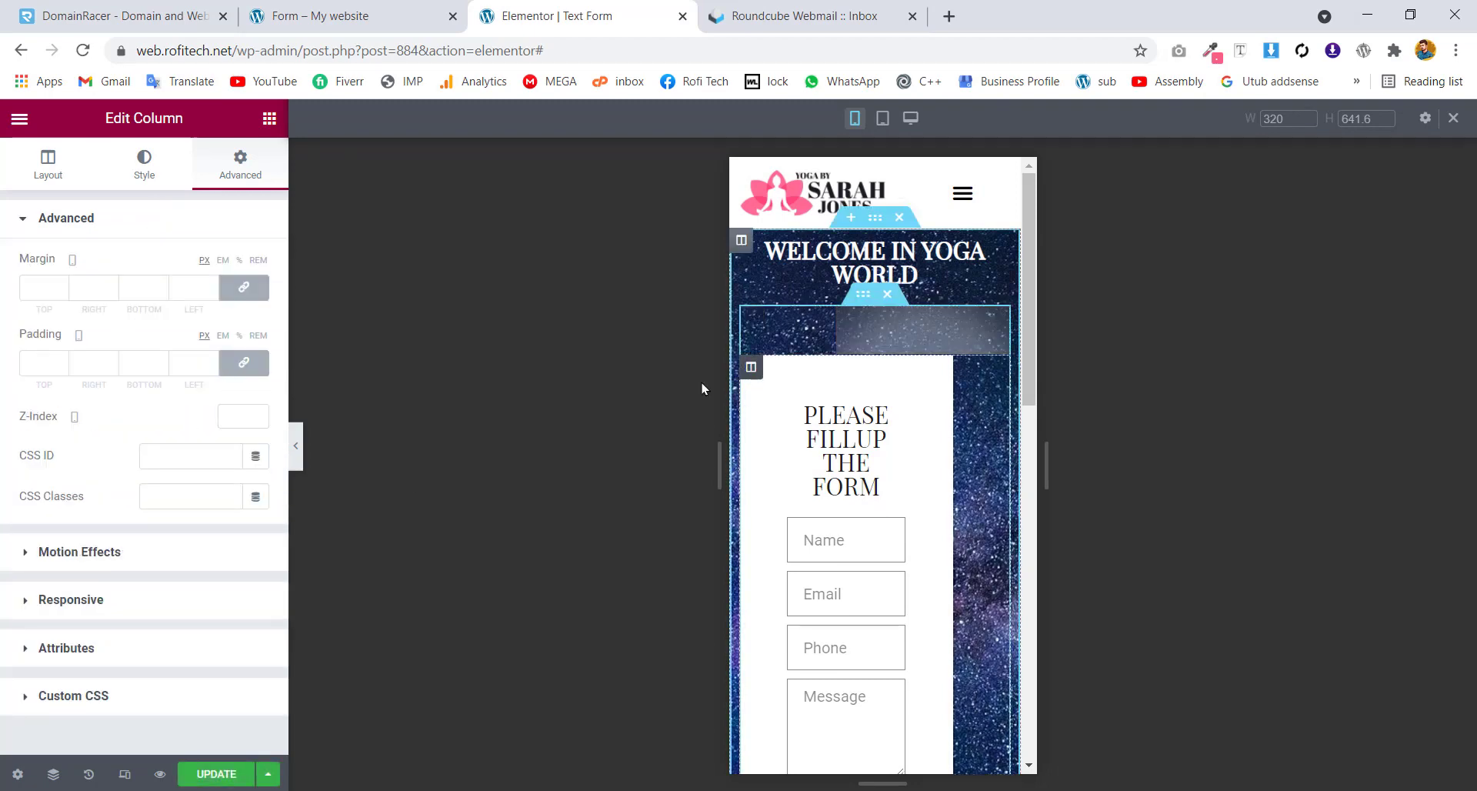
pyautogui.click(243, 287)
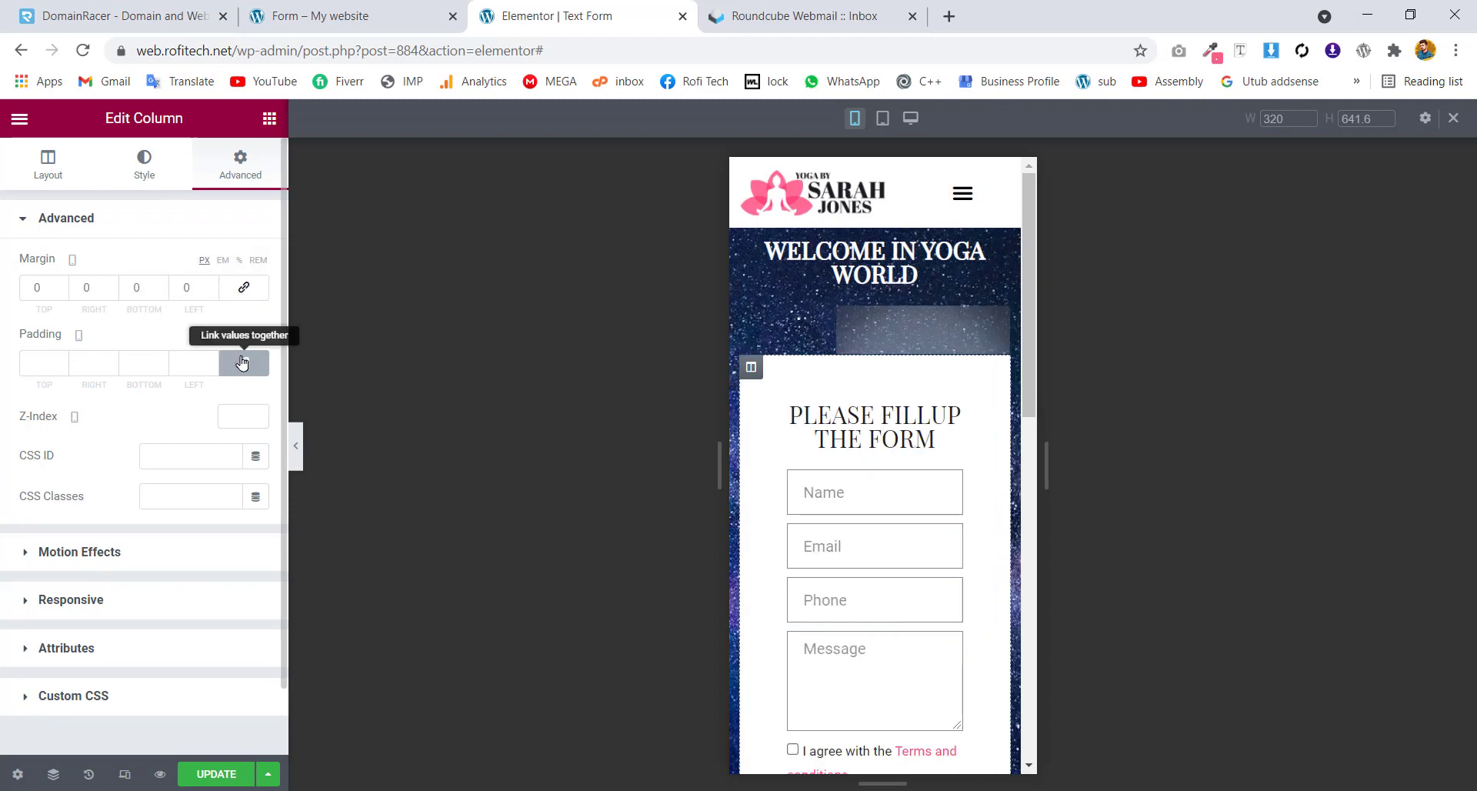
pyautogui.click(243, 363)
pyautogui.click(242, 362)
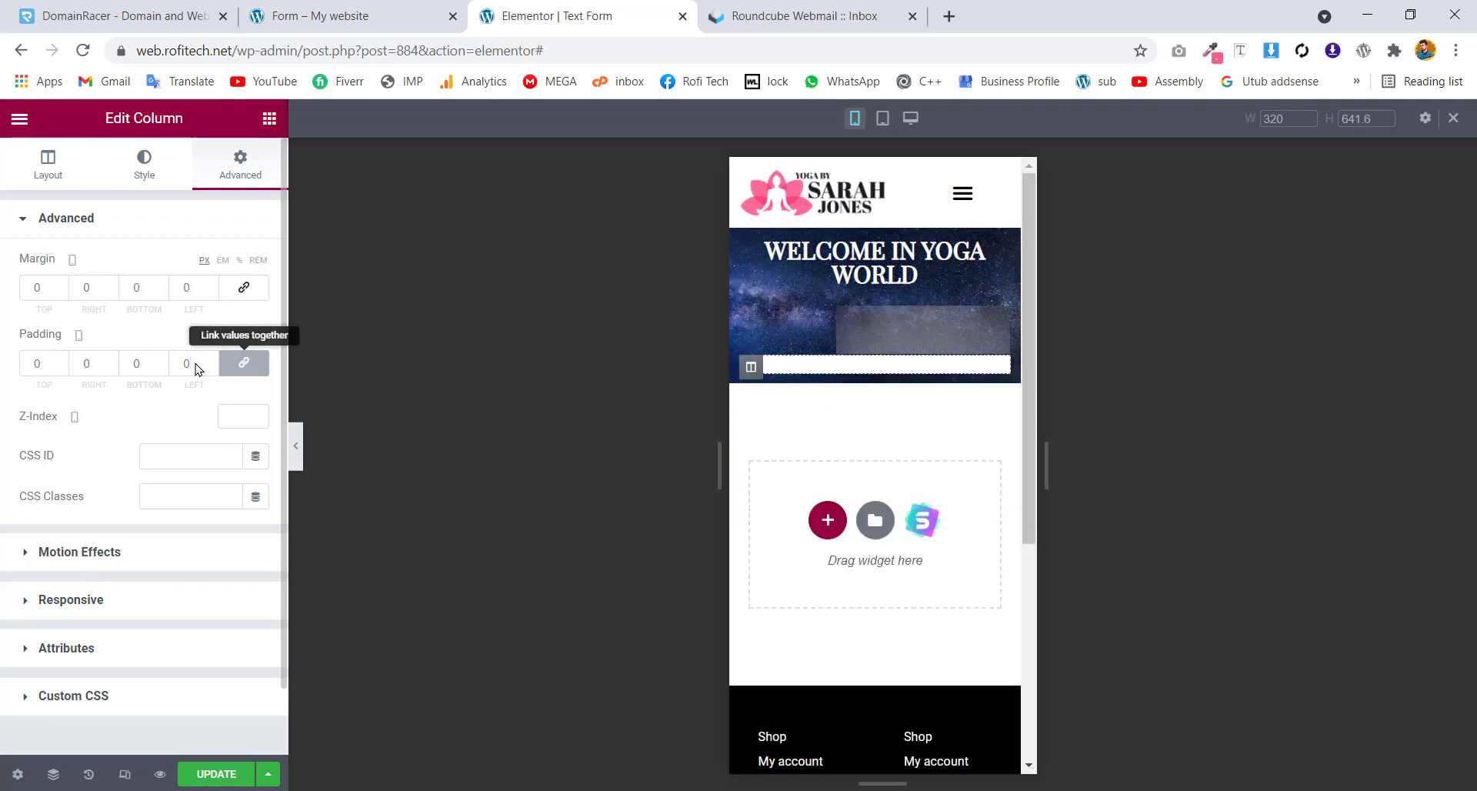
pyautogui.doubleClick(171, 366)
pyautogui.write('20')
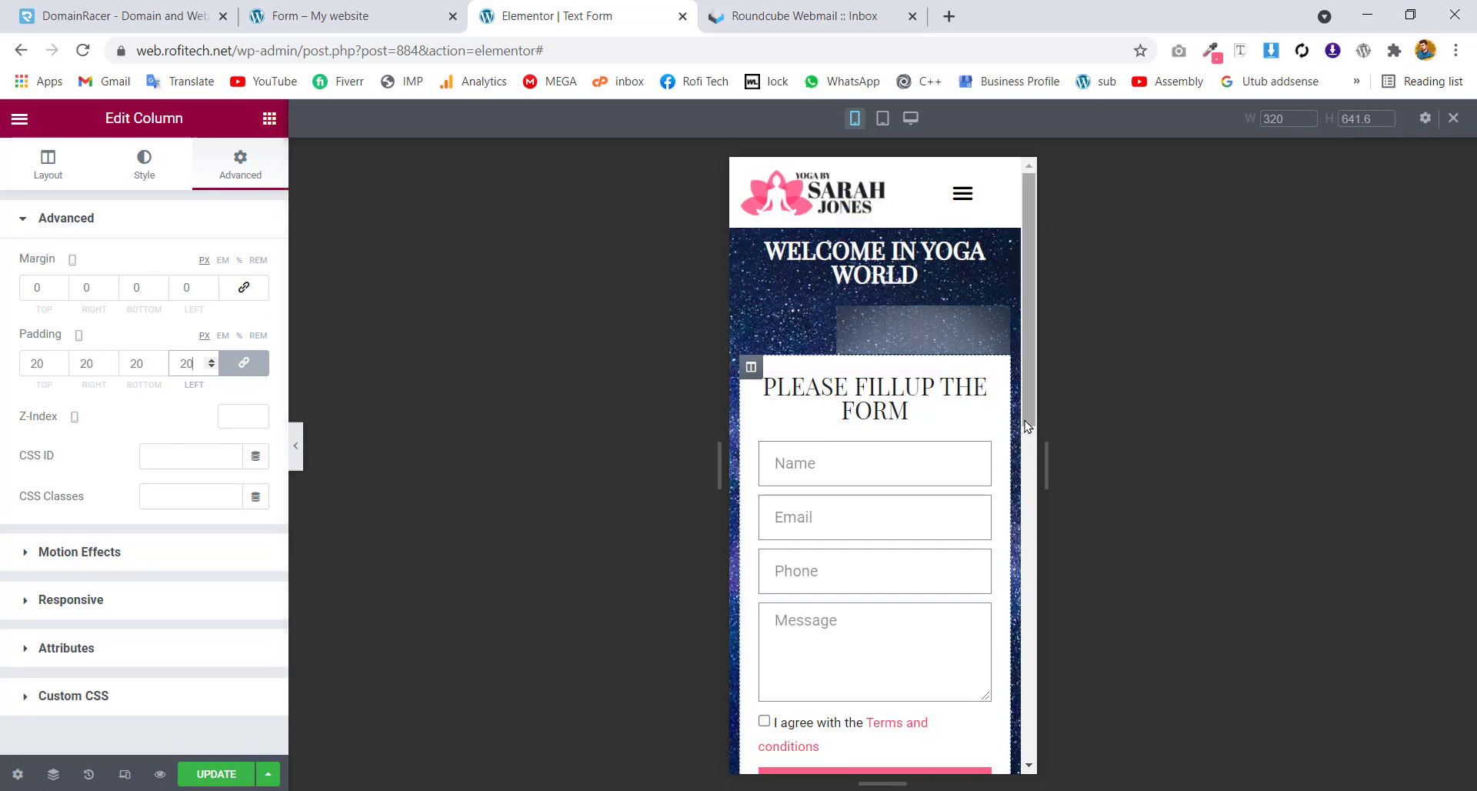
pyautogui.moveTo(1028, 427); pyautogui.dragTo(1020, 357)
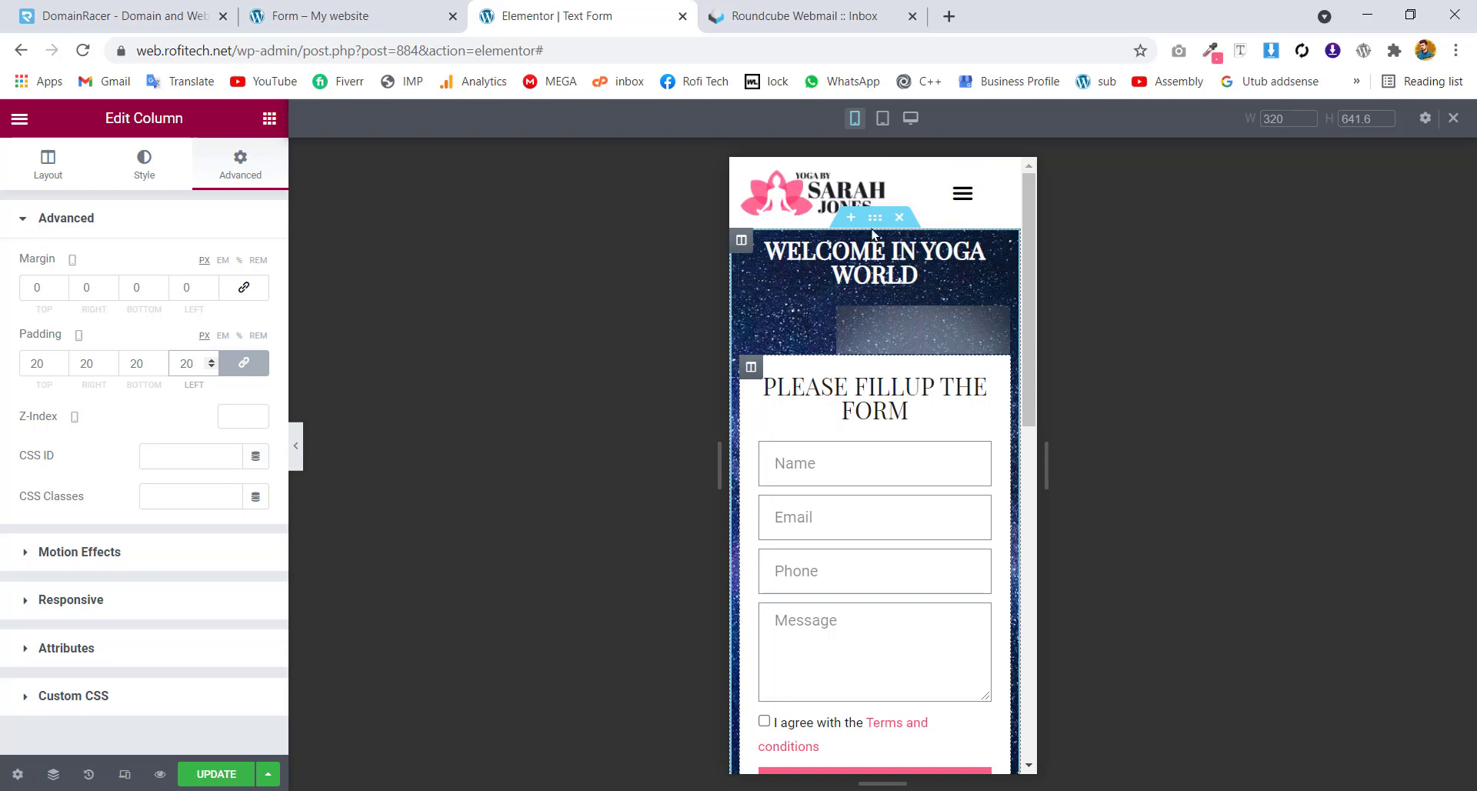
# Set the outer section's mobile padding to 50 px at the top and bottom and 0 at the sides
pyautogui.click(874, 218)
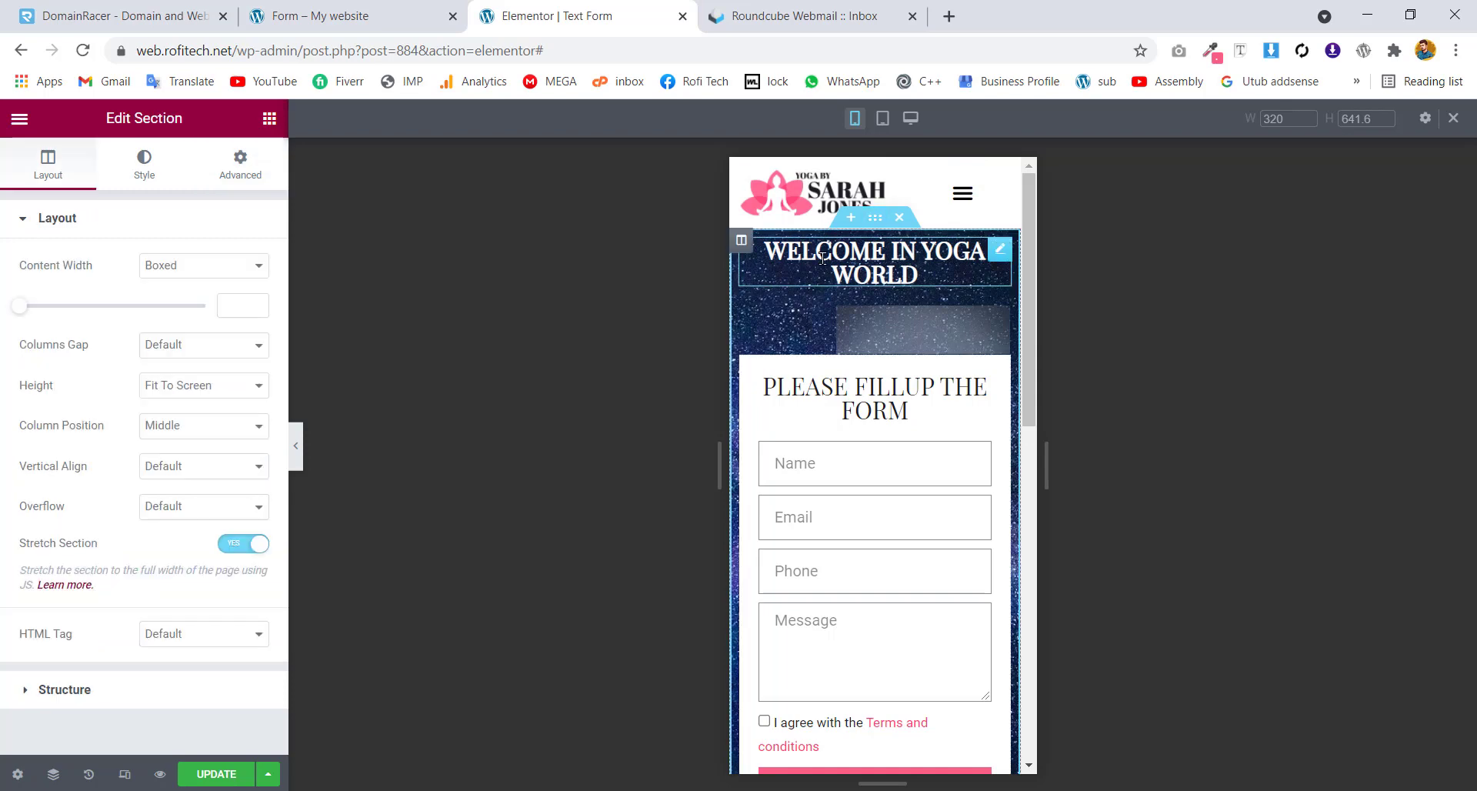
pyautogui.click(259, 176)
pyautogui.click(251, 359)
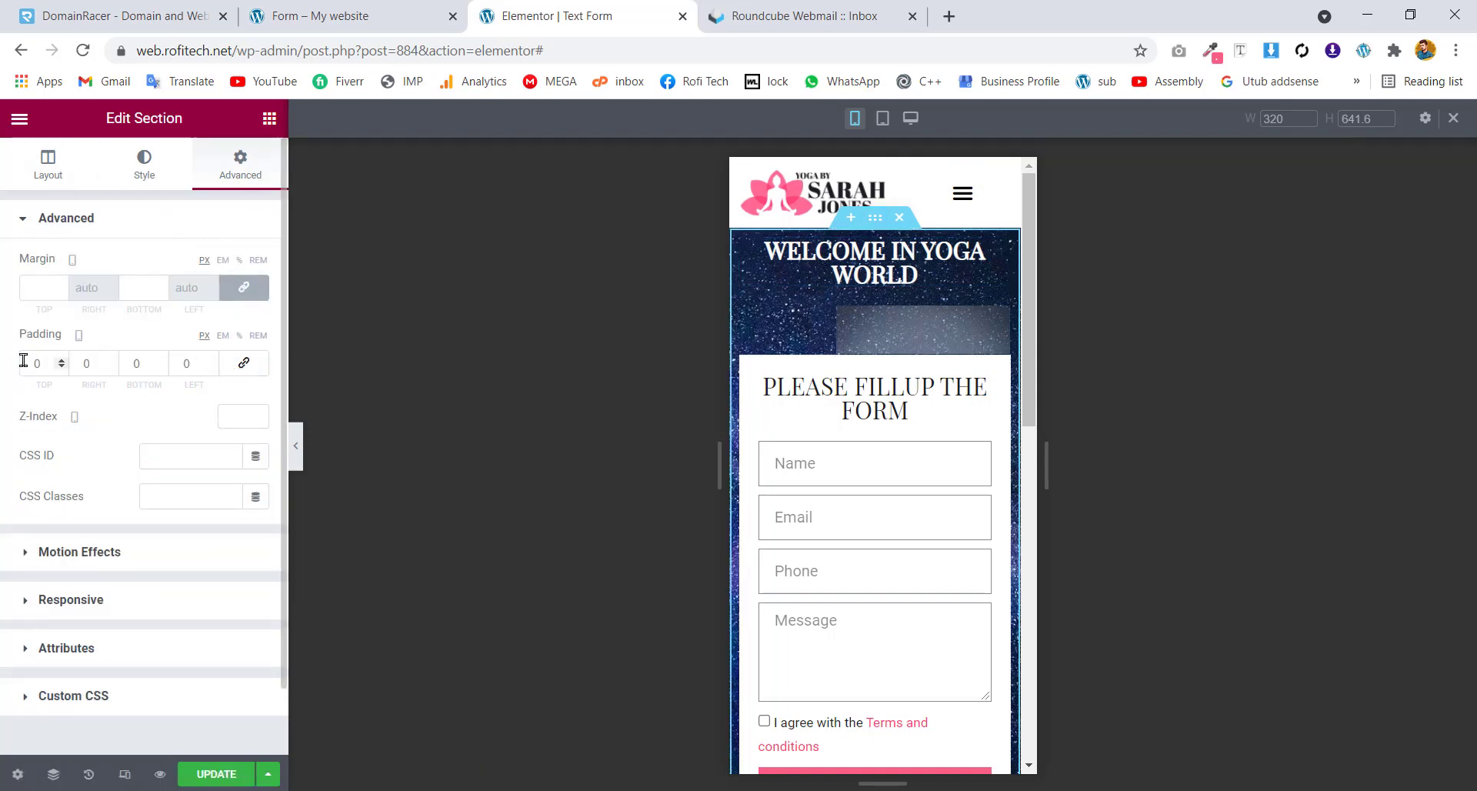
pyautogui.doubleClick(44, 360)
pyautogui.write('50')
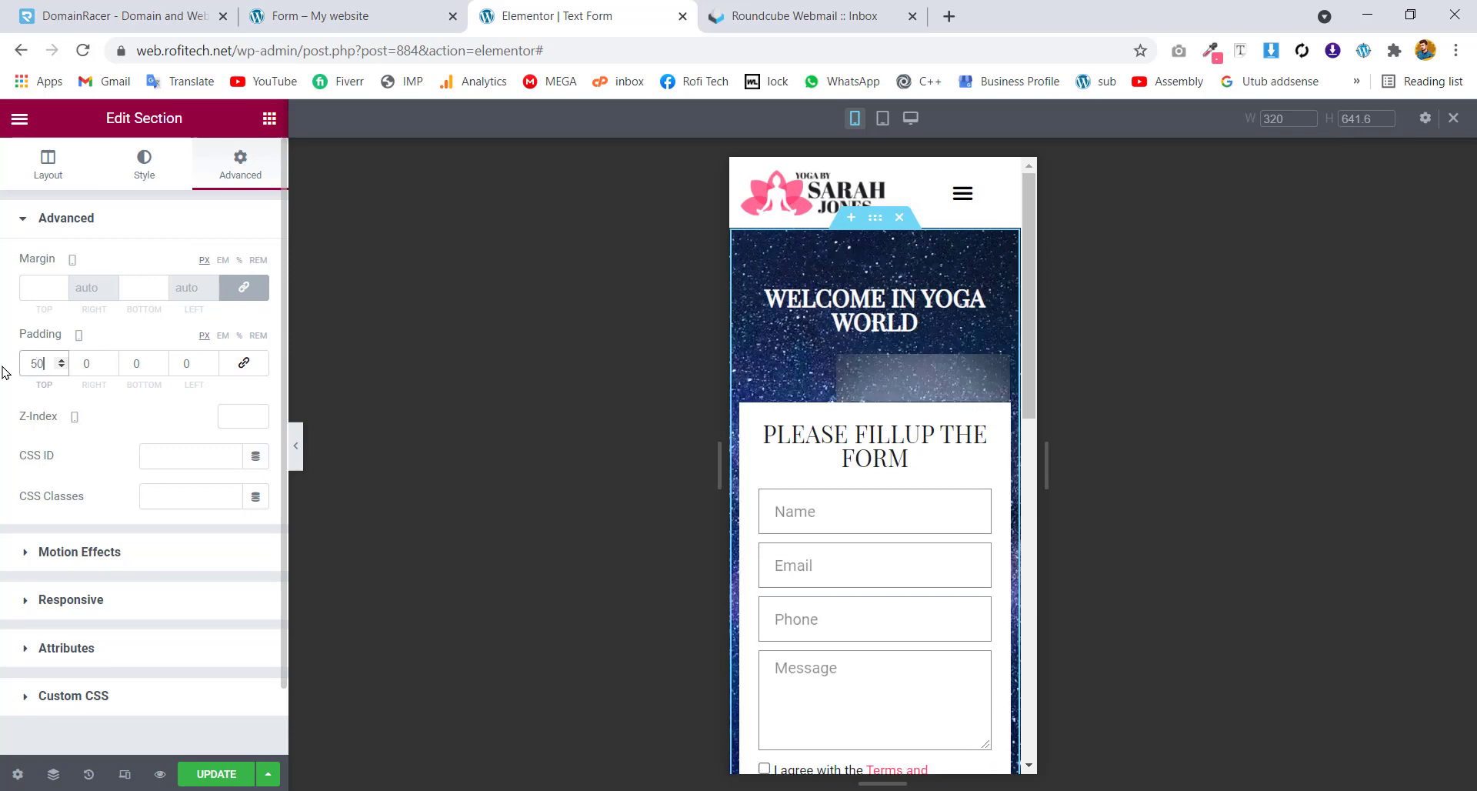
pyautogui.doubleClick(139, 362)
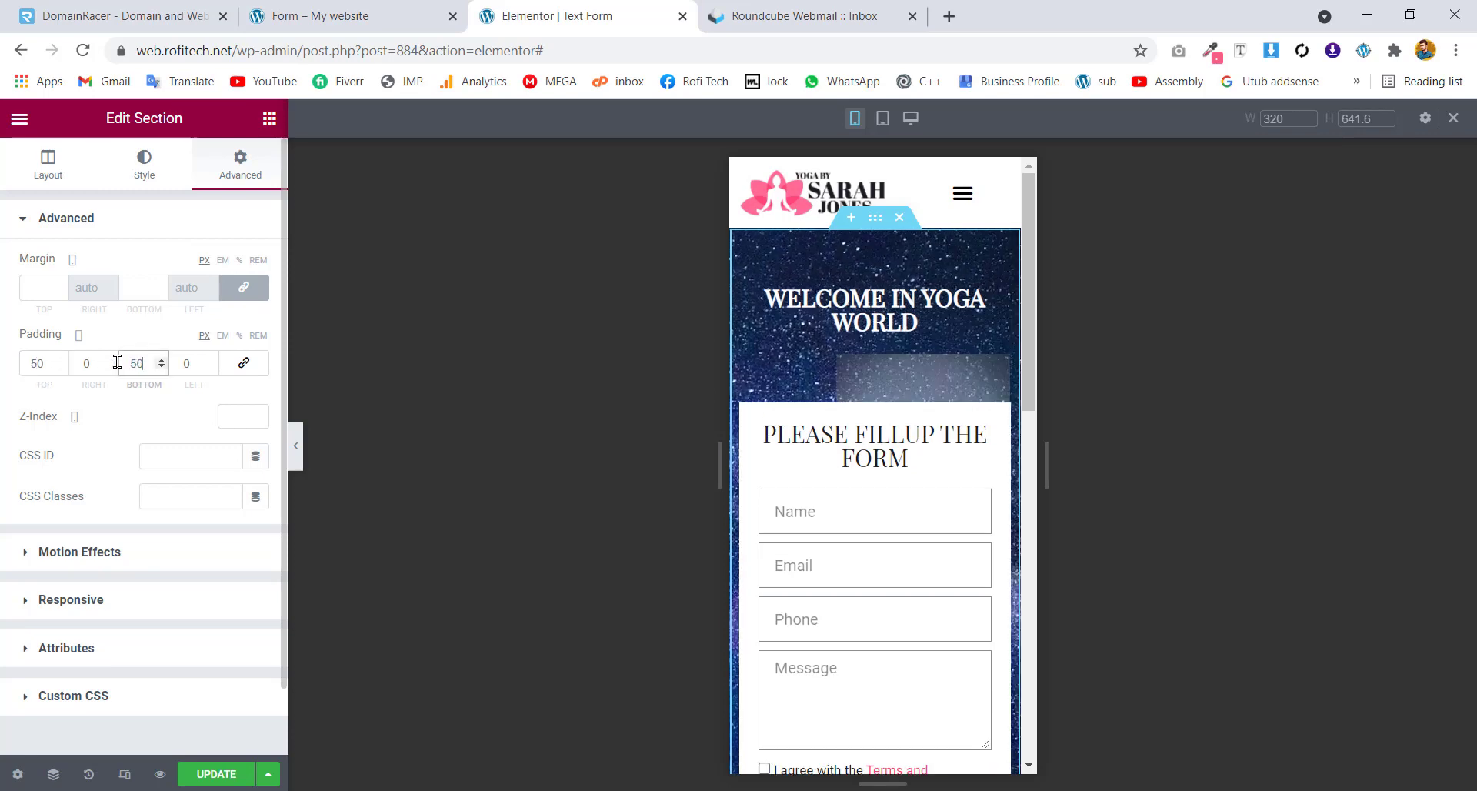
pyautogui.write('50')
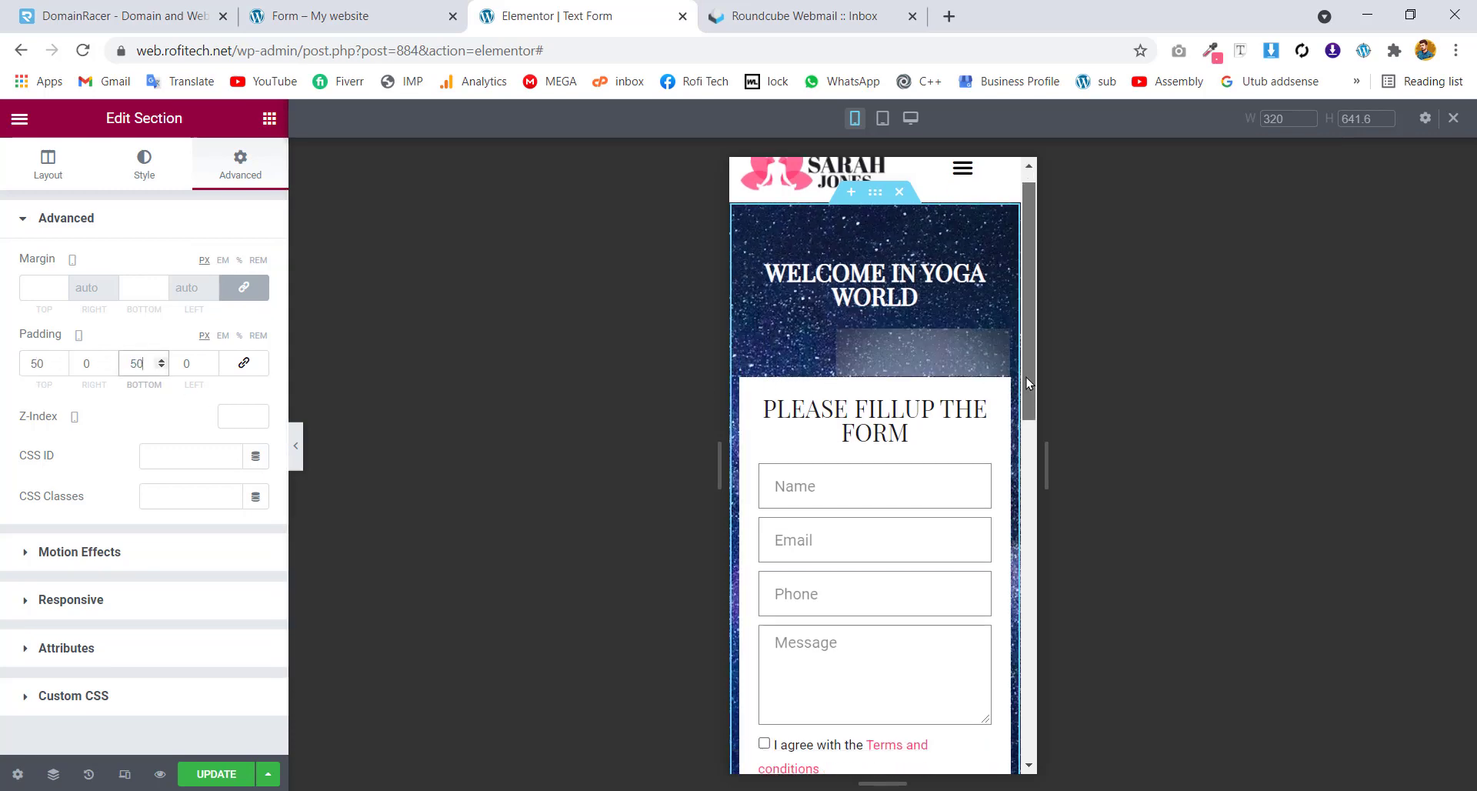
pyautogui.moveTo(1026, 377); pyautogui.dragTo(1033, 297)
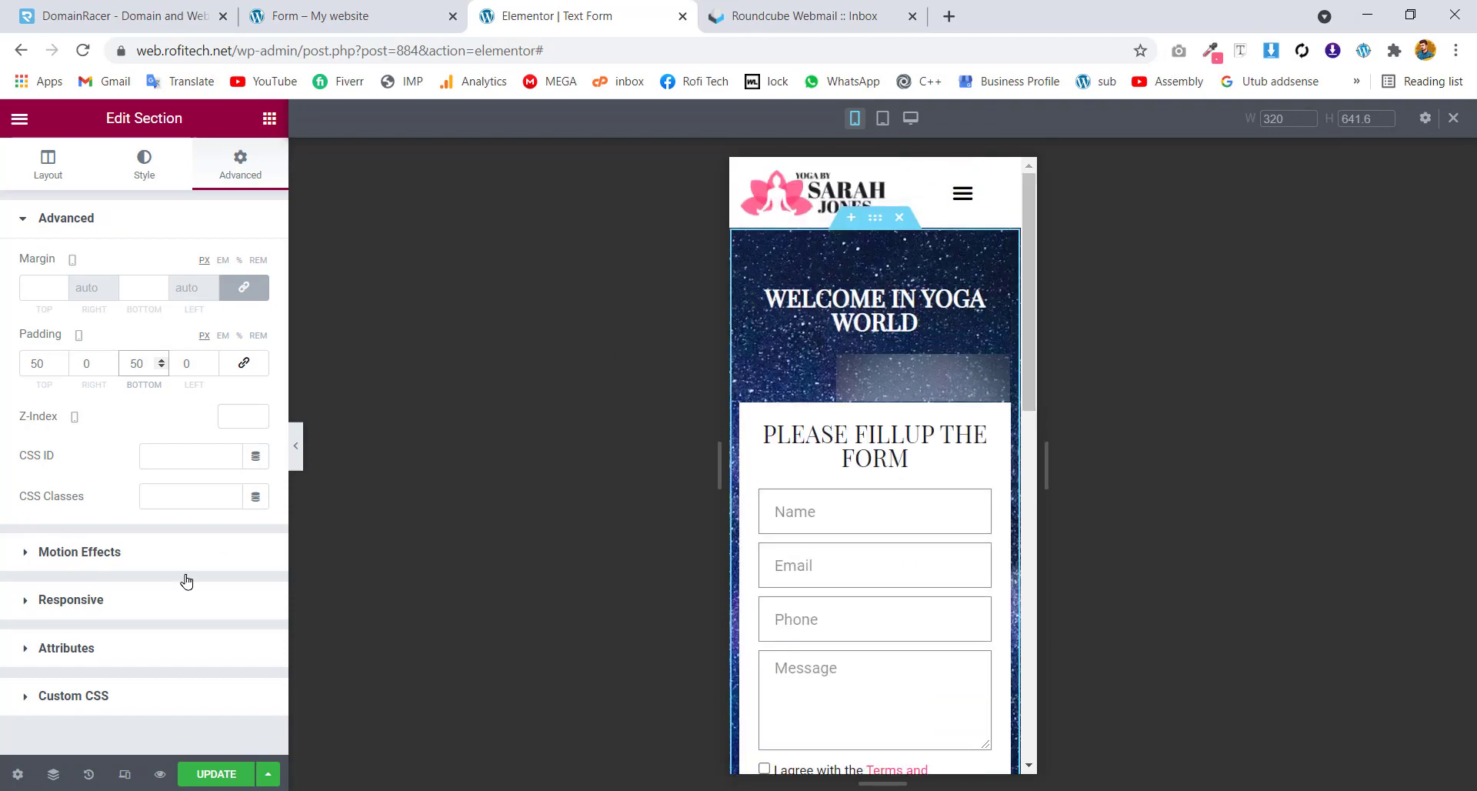
# Return to the desktop layout, check the section and update the page
pyautogui.click(126, 775)
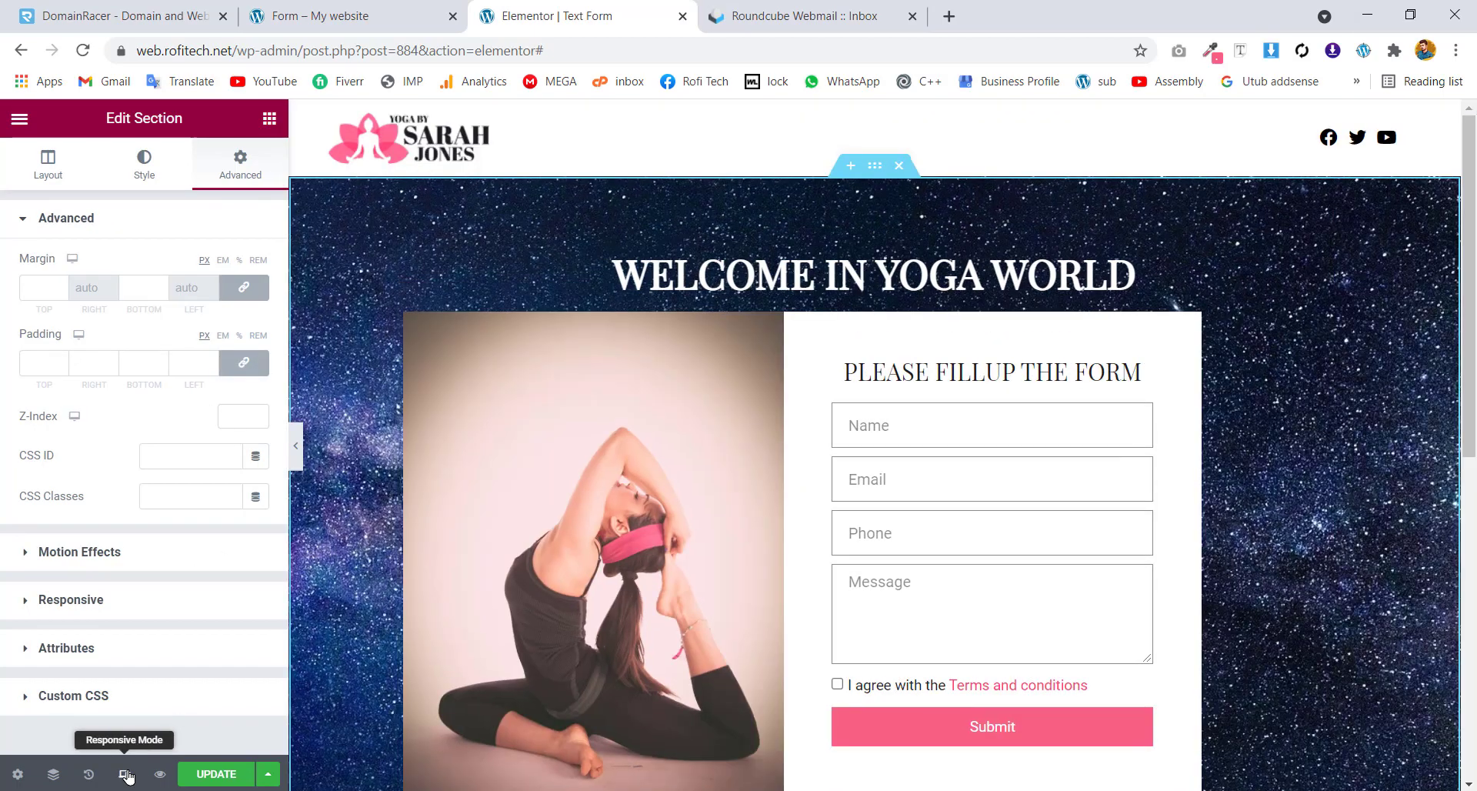
pyautogui.scroll(-2, 1473, 336)
pyautogui.scroll(-1, 1474, 336)
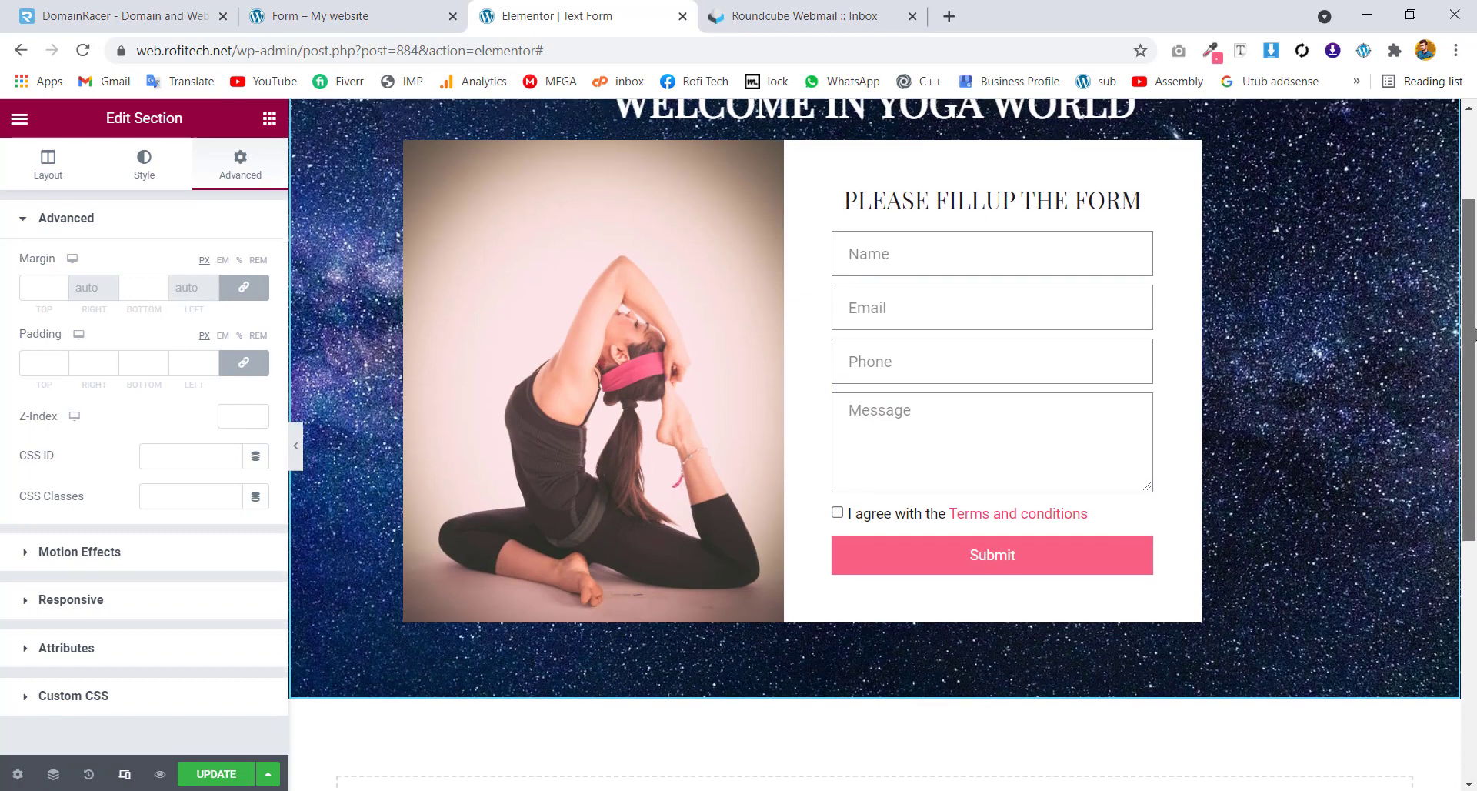
pyautogui.scroll(1, 1473, 316)
pyautogui.scroll(1, 1474, 294)
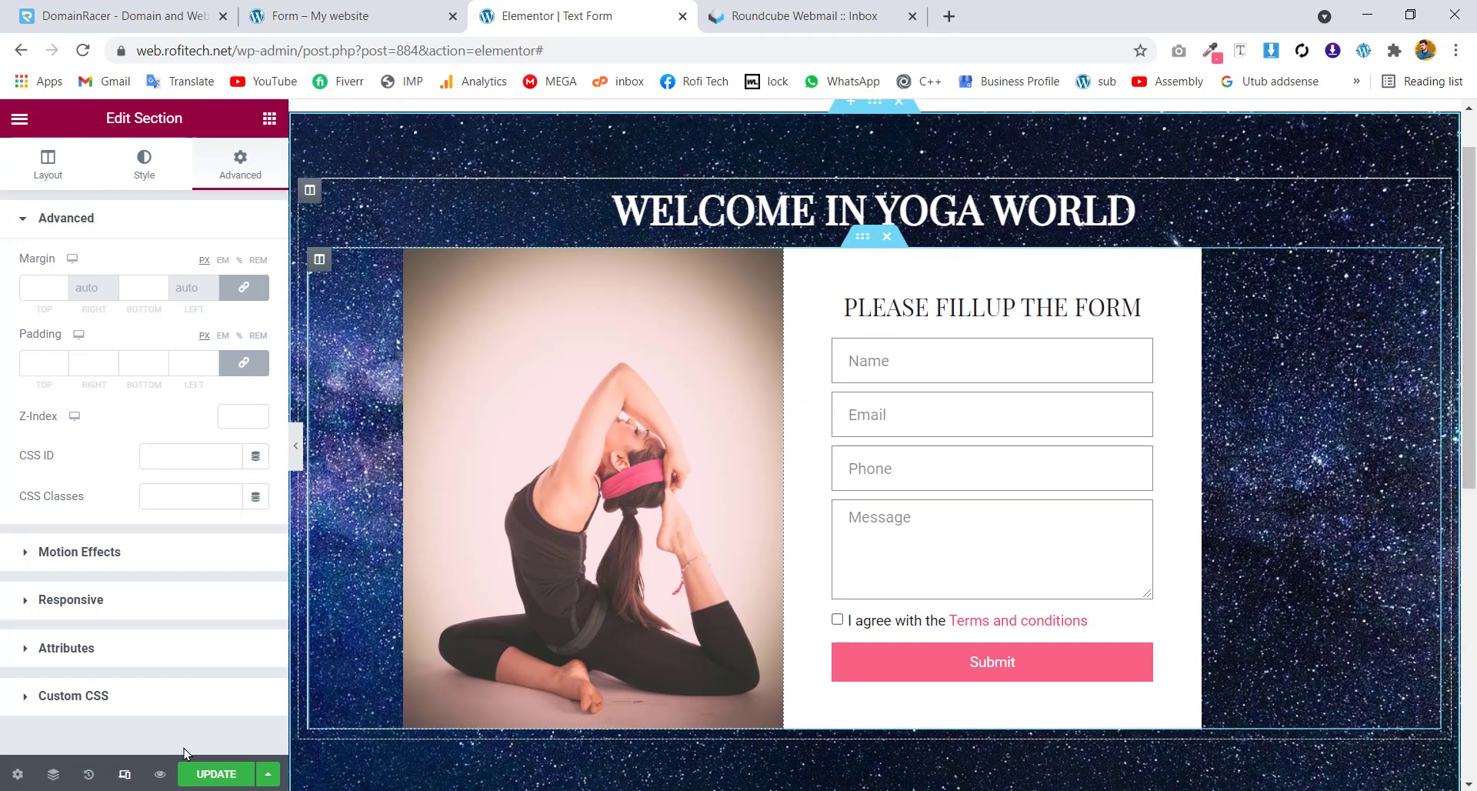
pyautogui.click(214, 774)
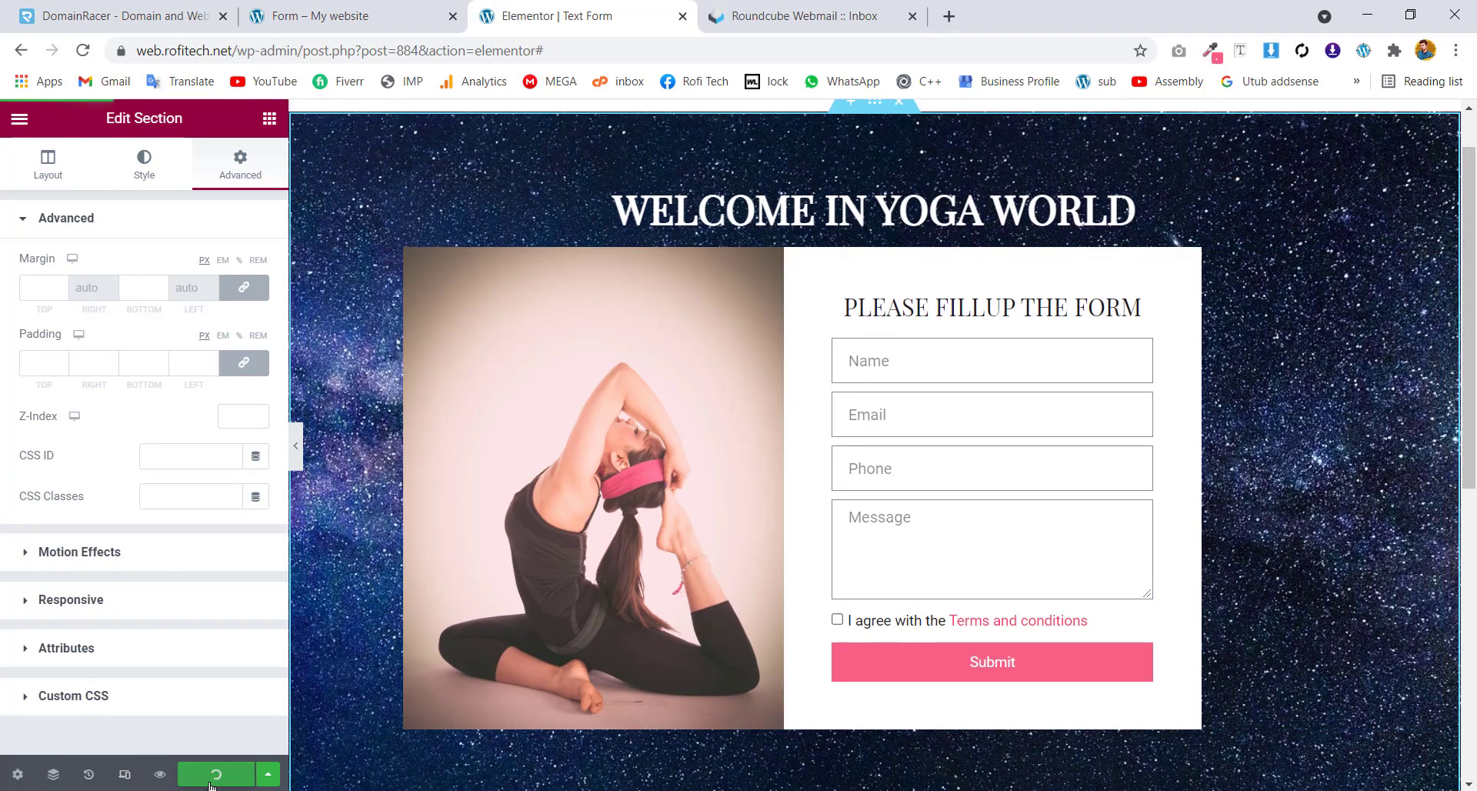
# Preview the Text Form page and compare it with the original Form page, including the area below the submit button
pyautogui.click(160, 774)
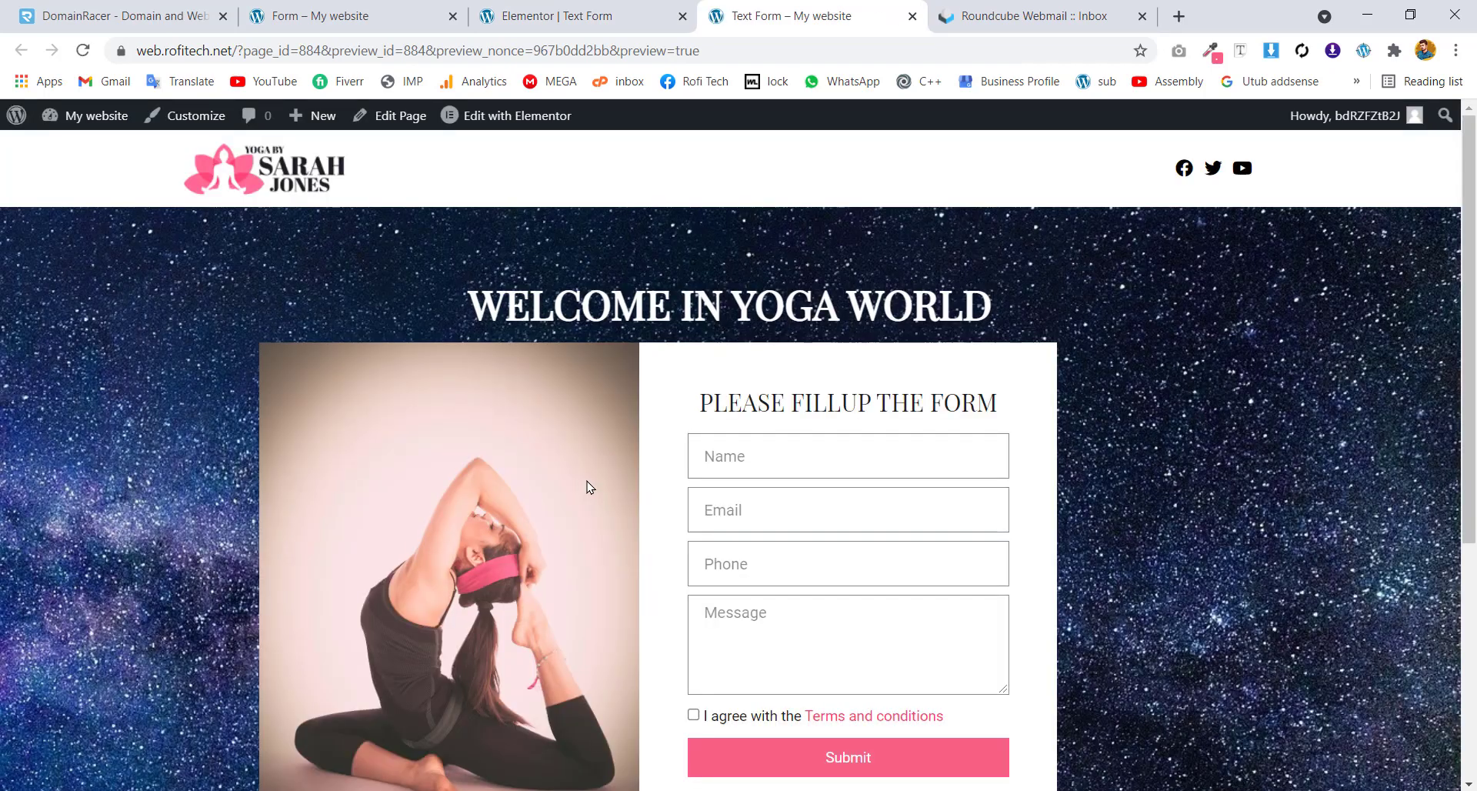
pyautogui.scroll(-1, 1395, 363)
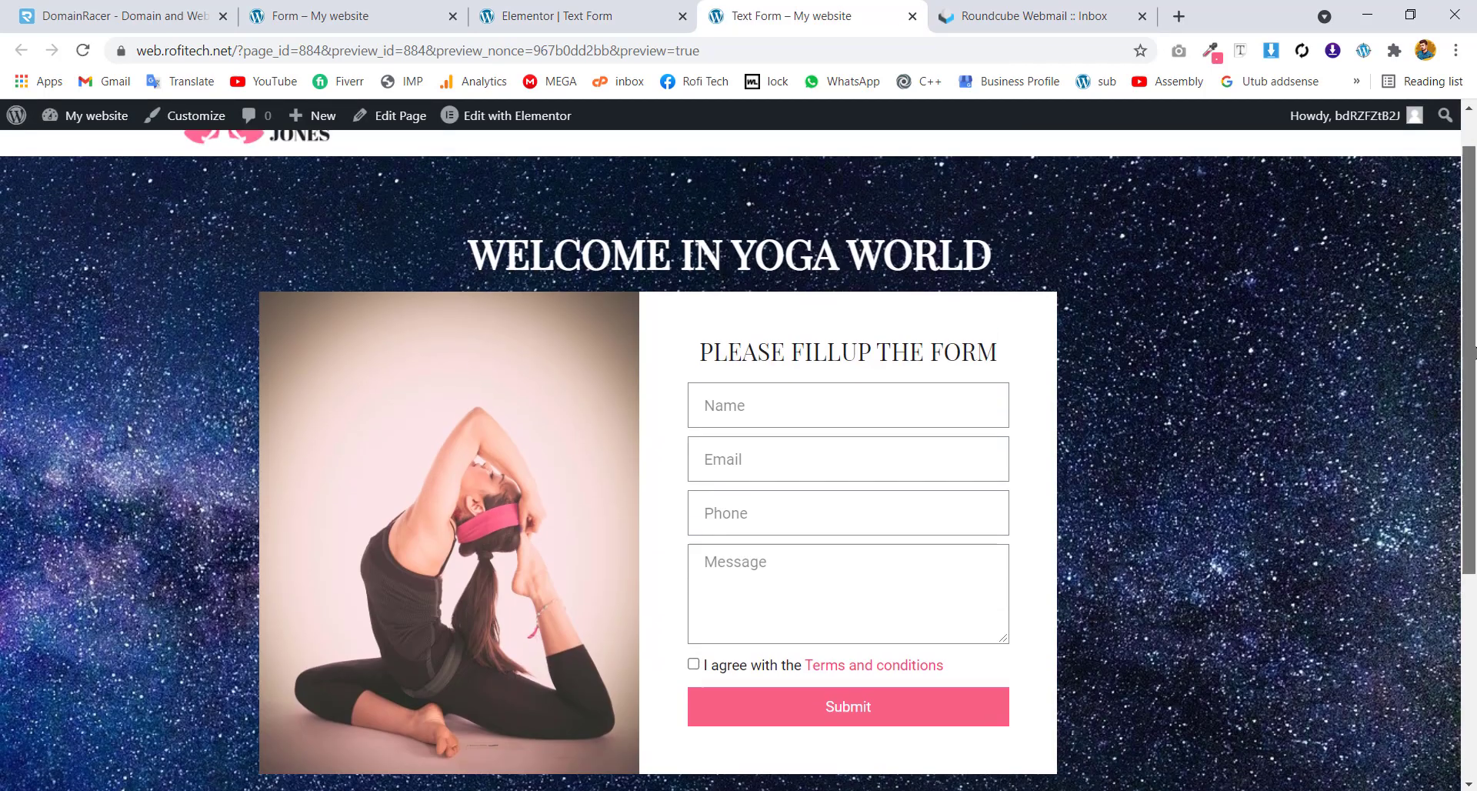
pyautogui.click(577, 15)
pyautogui.click(314, 10)
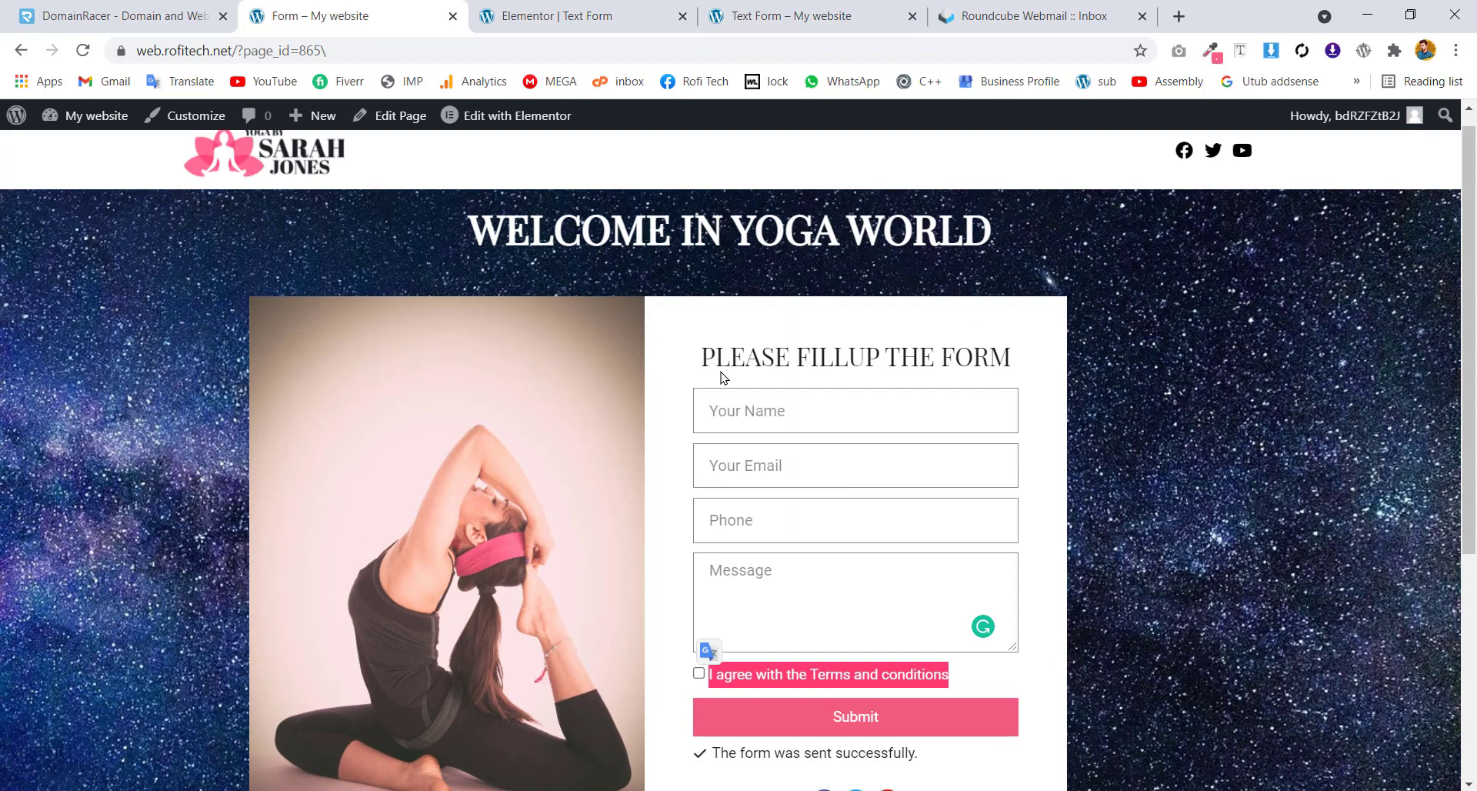
pyautogui.click(1266, 448)
pyautogui.scroll(-2, 1266, 448)
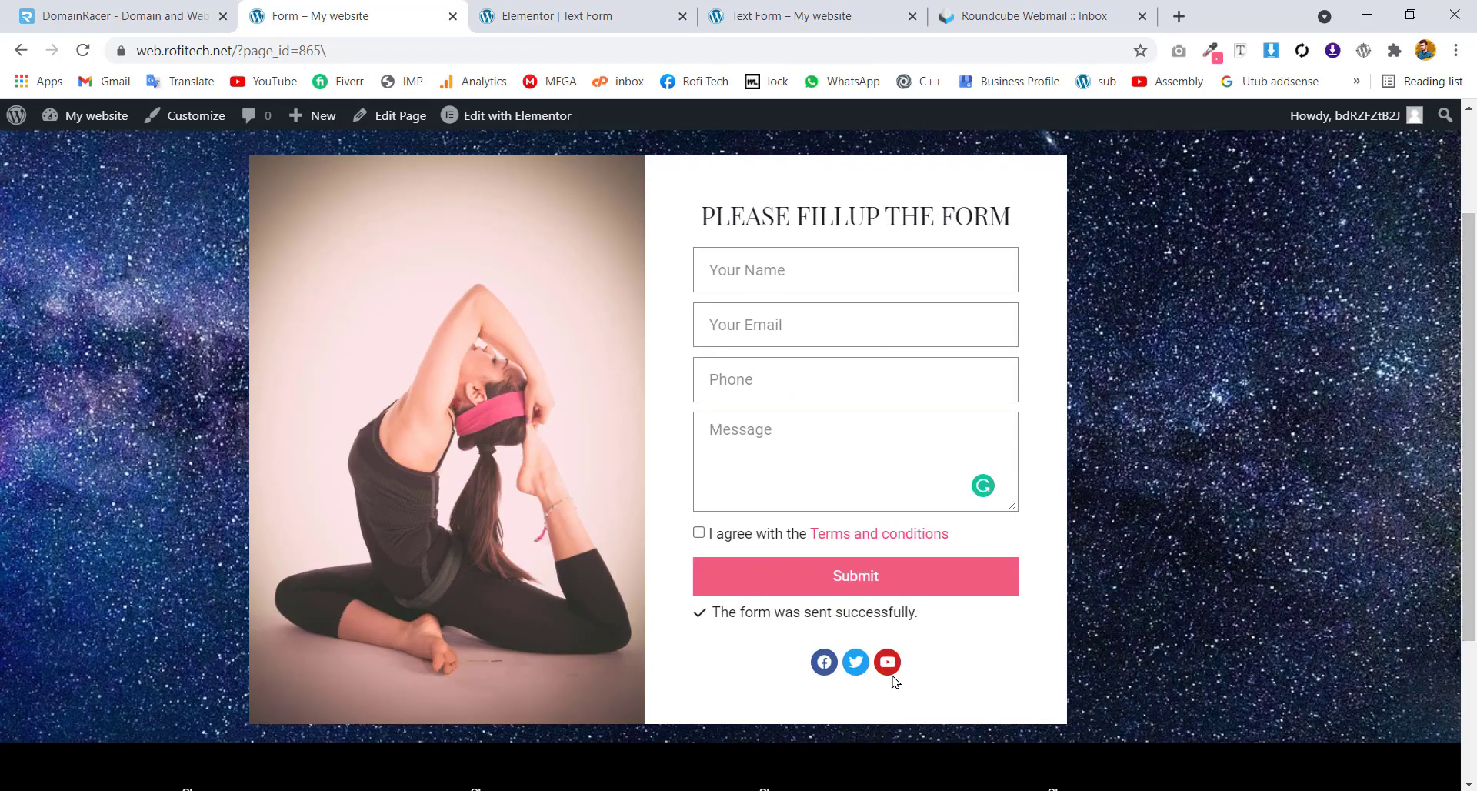
# In the Elementor editor, add a Social Icons widget beneath the Submit button and set its shape to Circle
pyautogui.click(569, 11)
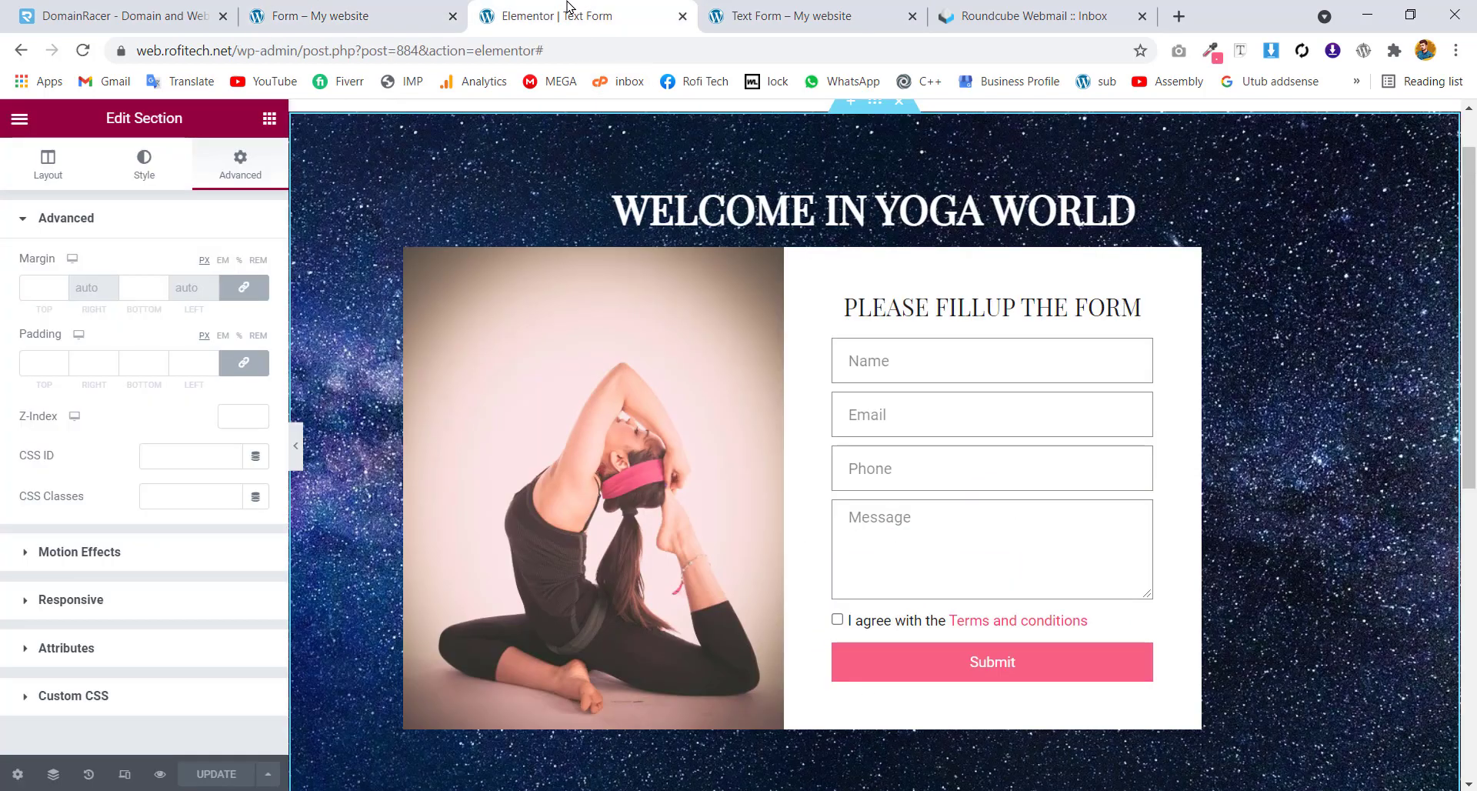
pyautogui.scroll(-1, 308, 154)
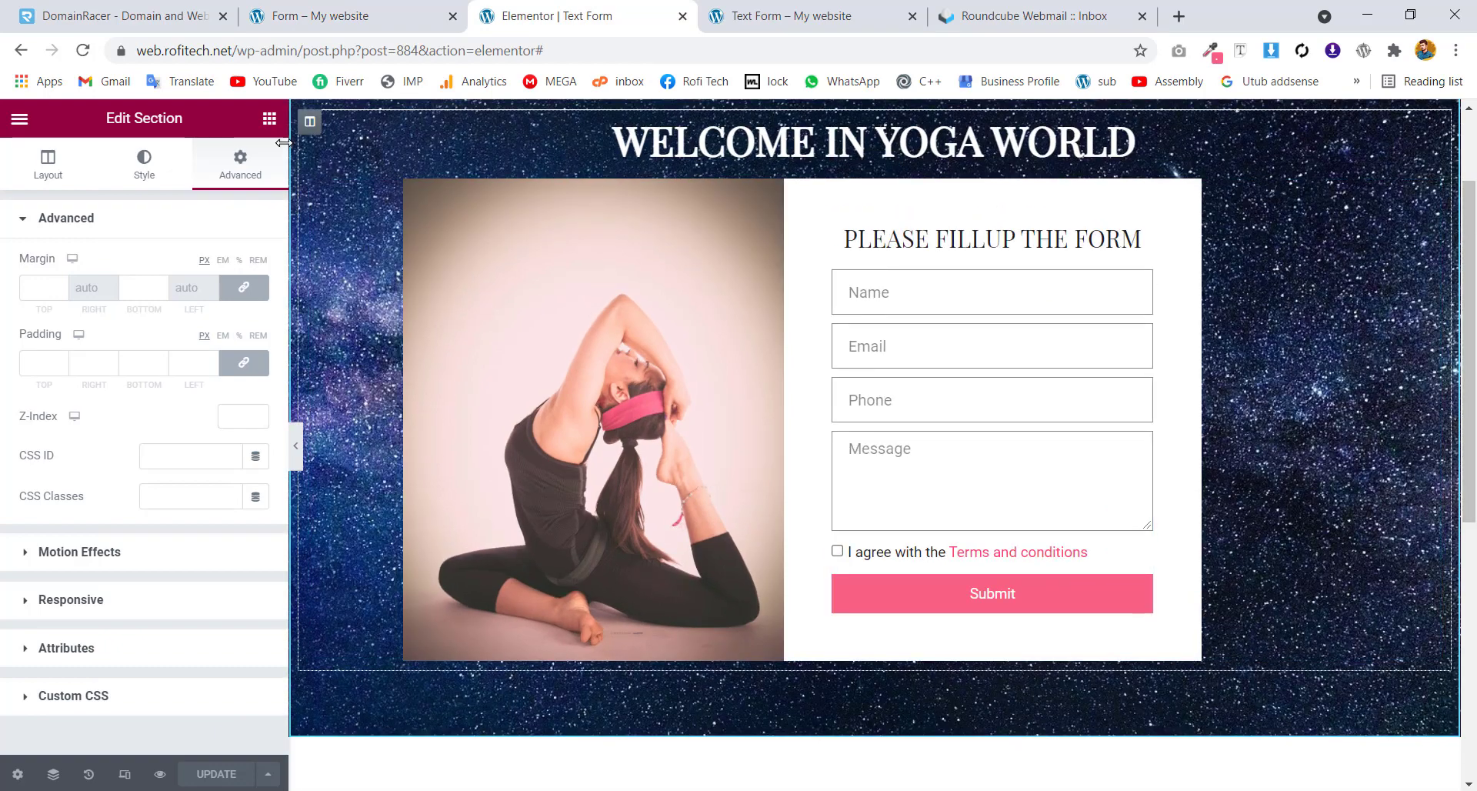
pyautogui.click(270, 118)
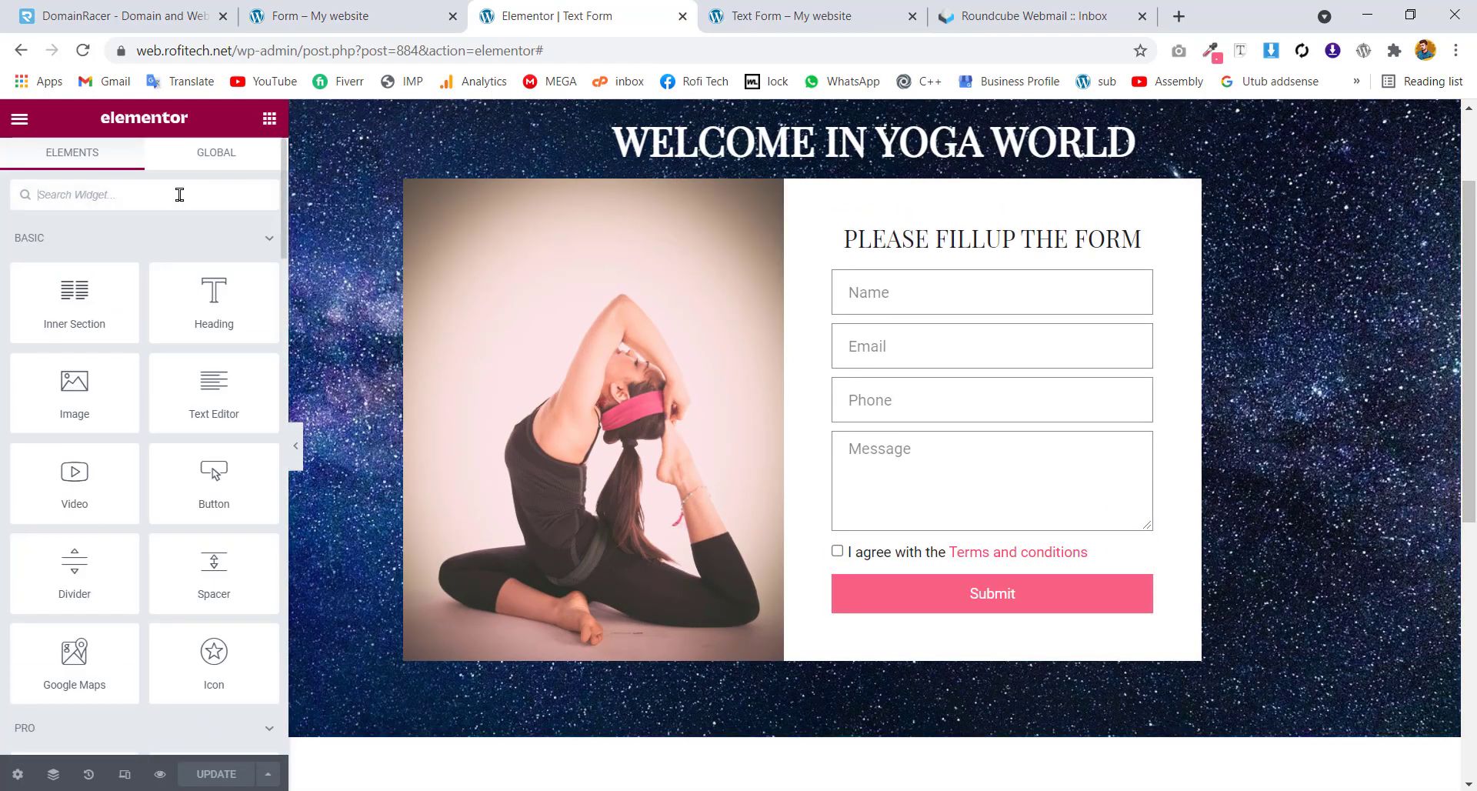
pyautogui.write('sd')
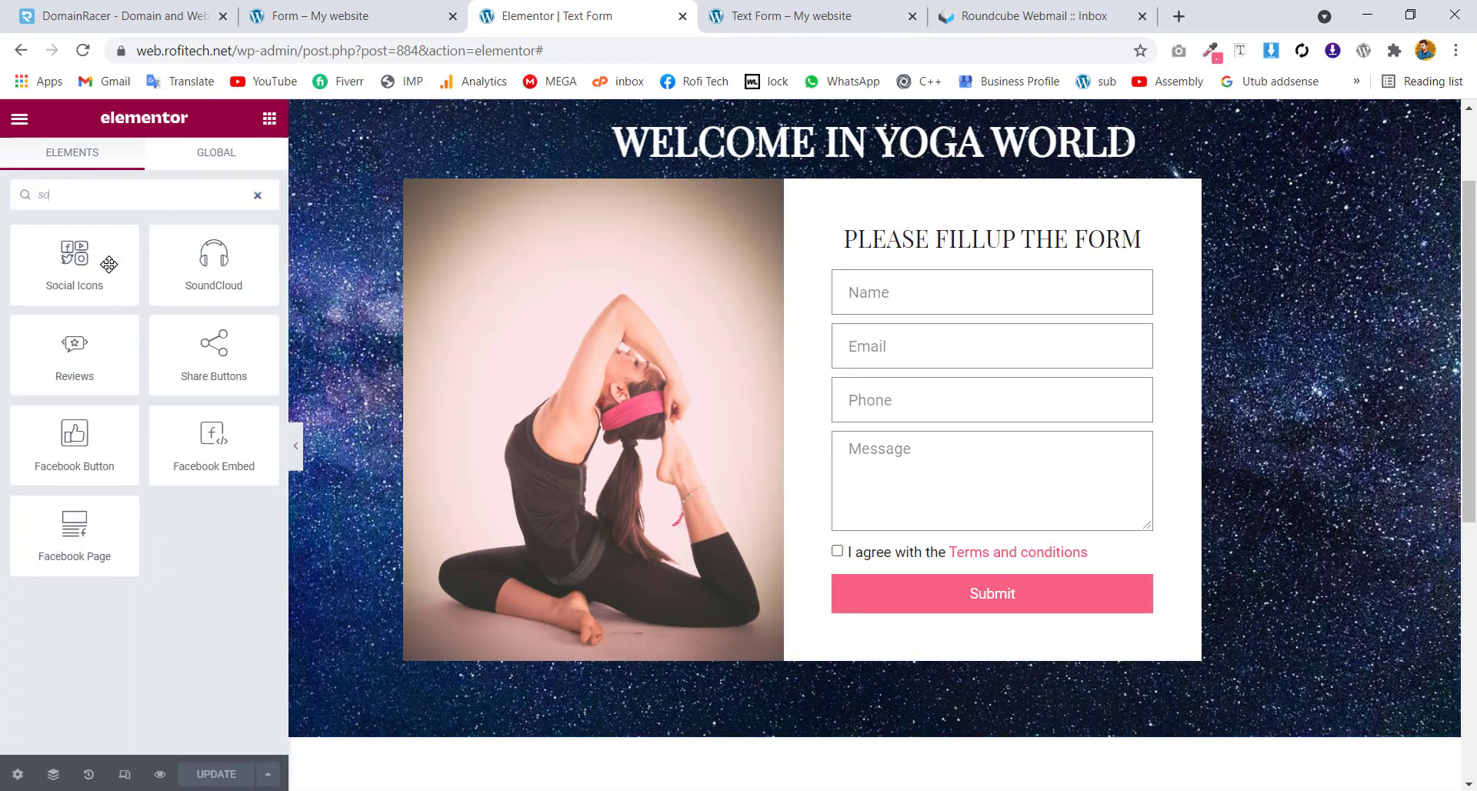
pyautogui.moveTo(108, 260); pyautogui.dragTo(988, 612)
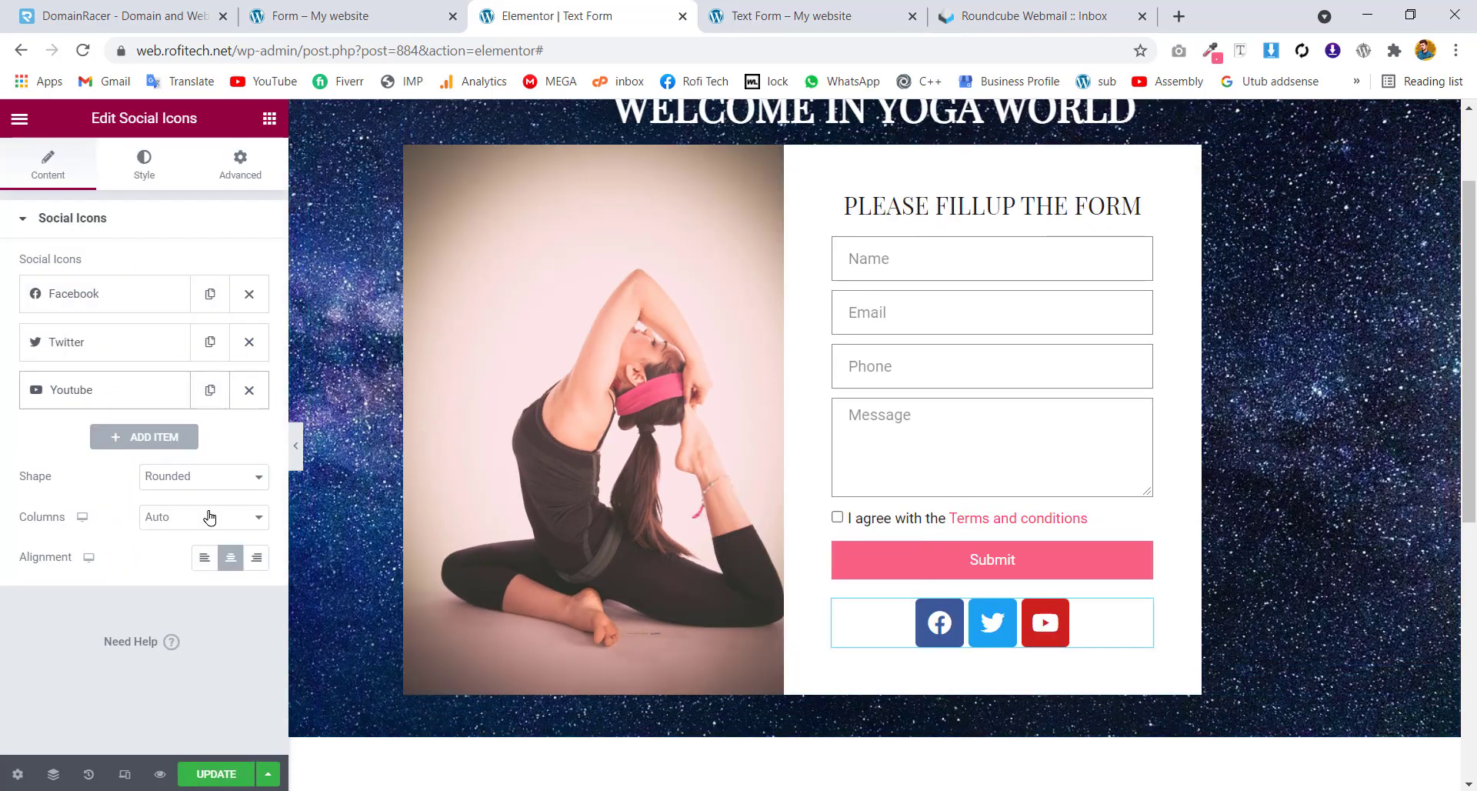
pyautogui.click(177, 476)
pyautogui.click(161, 567)
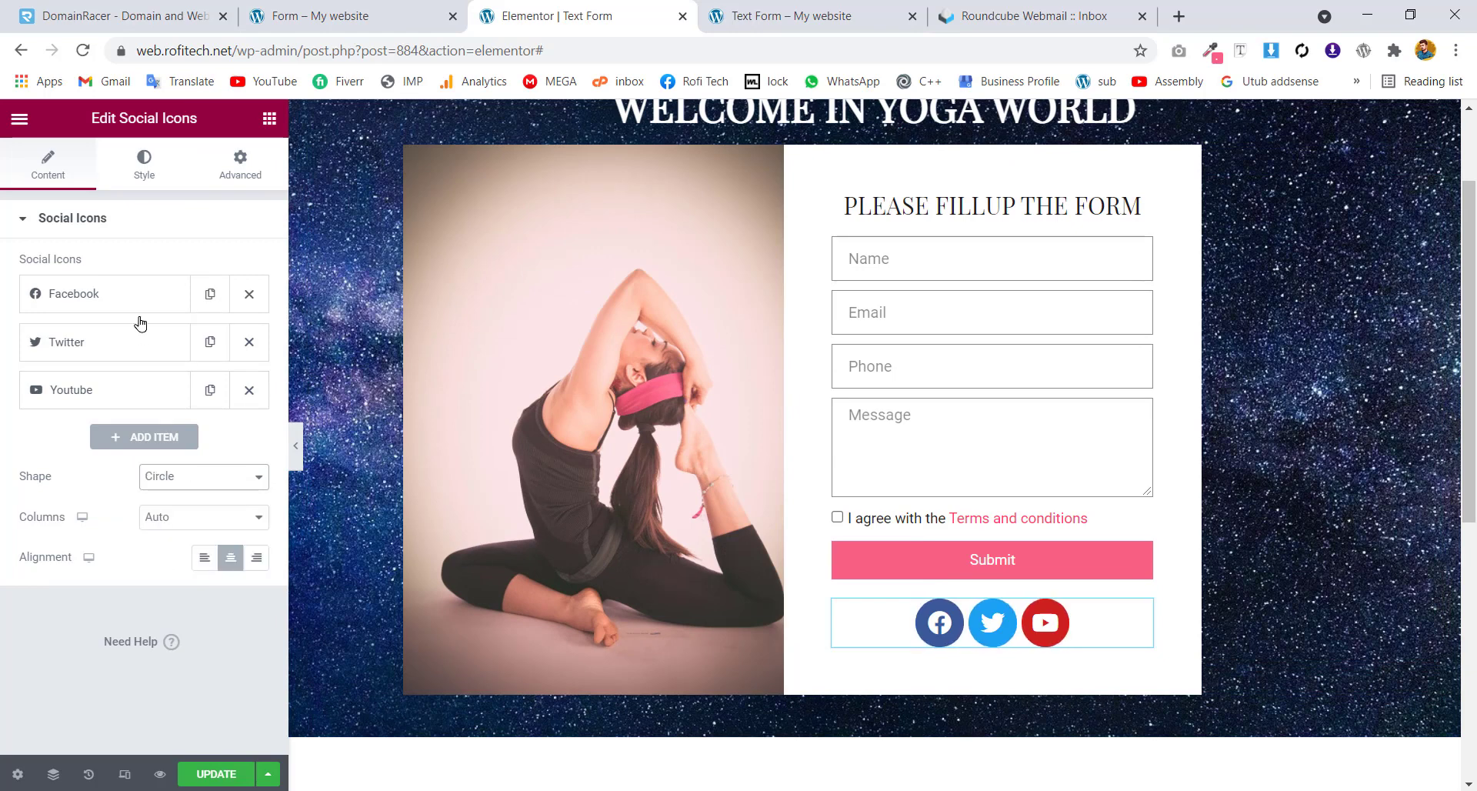
# Set the social icons' size to 14, check the Facebook item's settings and update the page
pyautogui.click(142, 166)
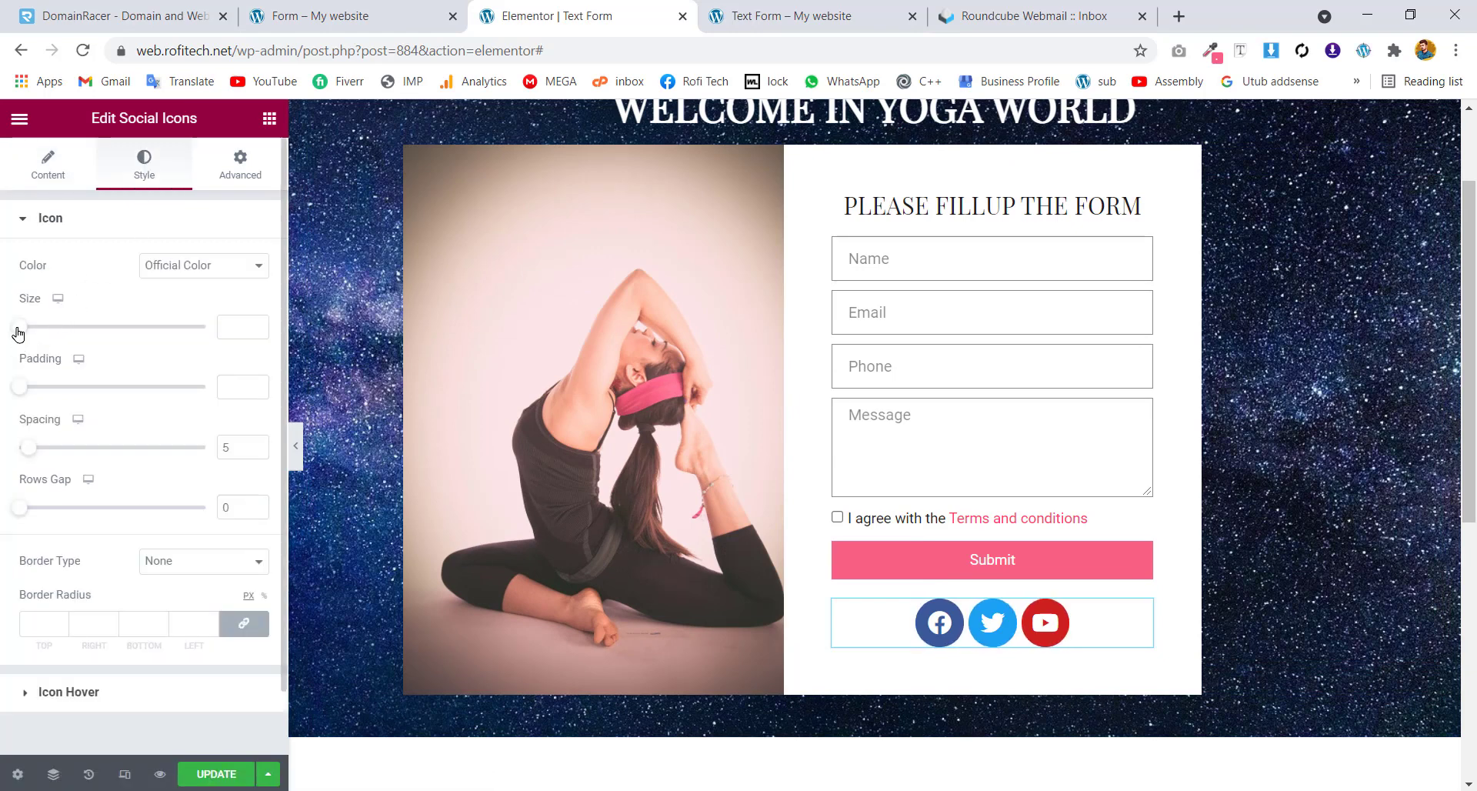
pyautogui.moveTo(19, 327); pyautogui.dragTo(22, 332)
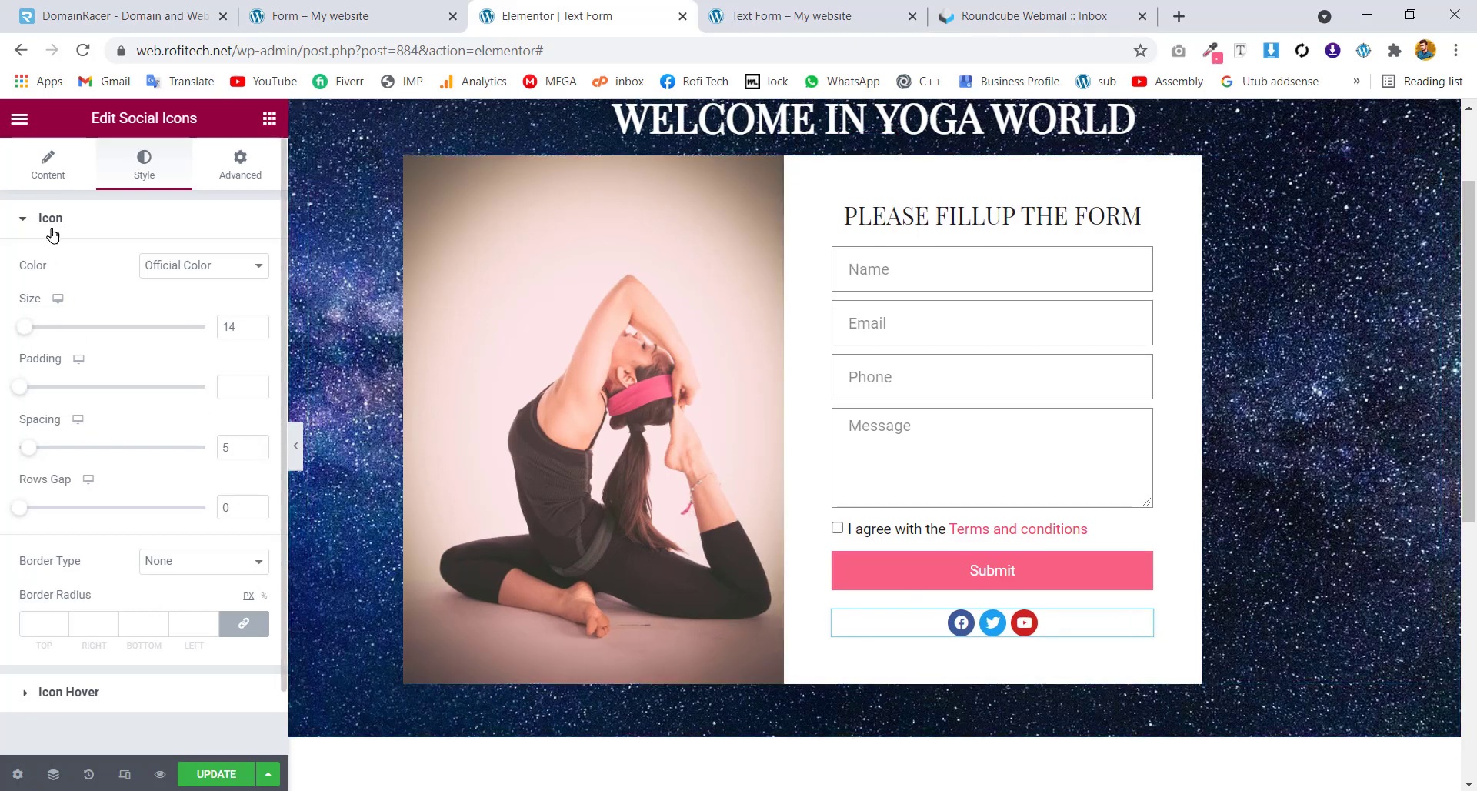
pyautogui.click(51, 183)
pyautogui.click(91, 300)
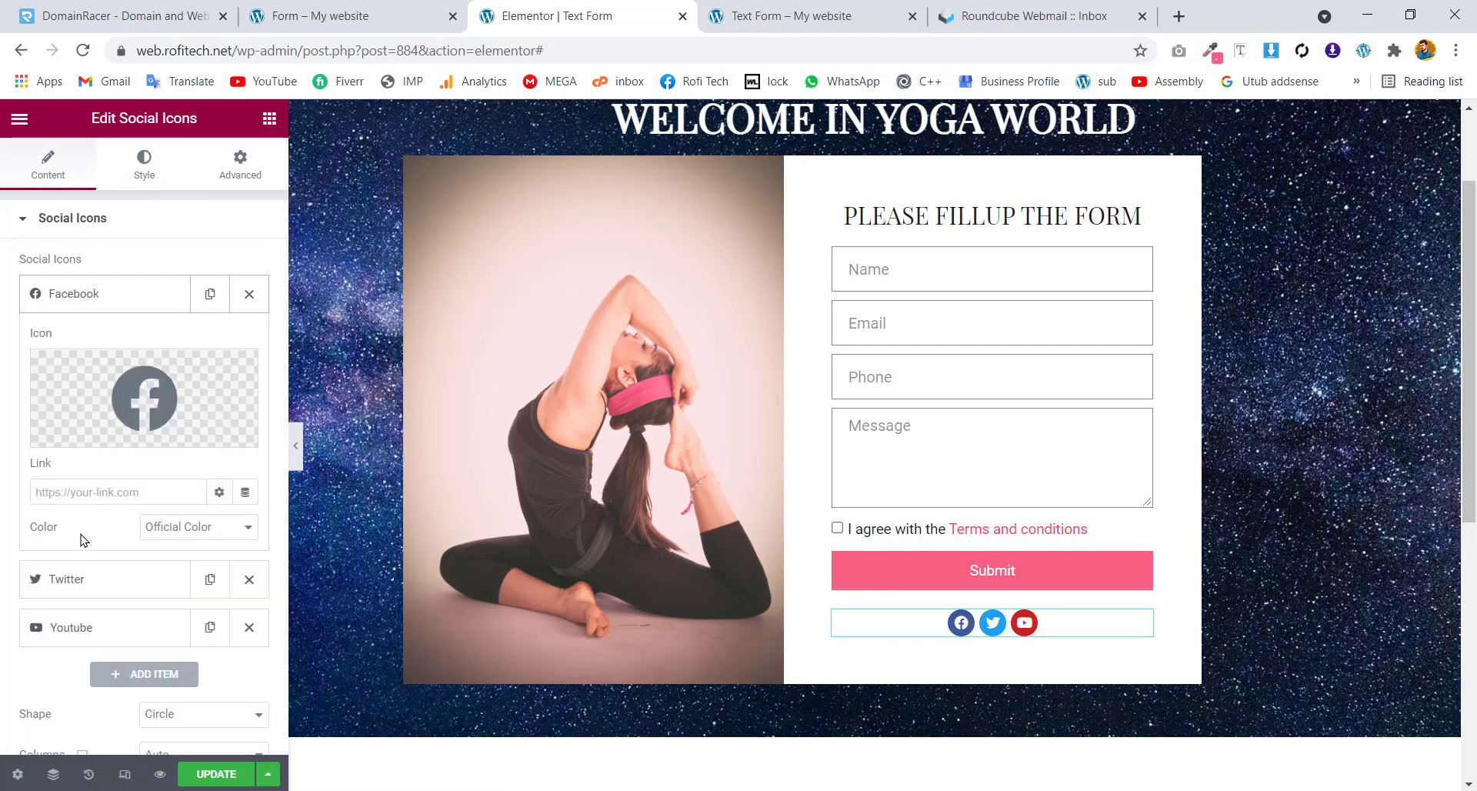
pyautogui.click(110, 311)
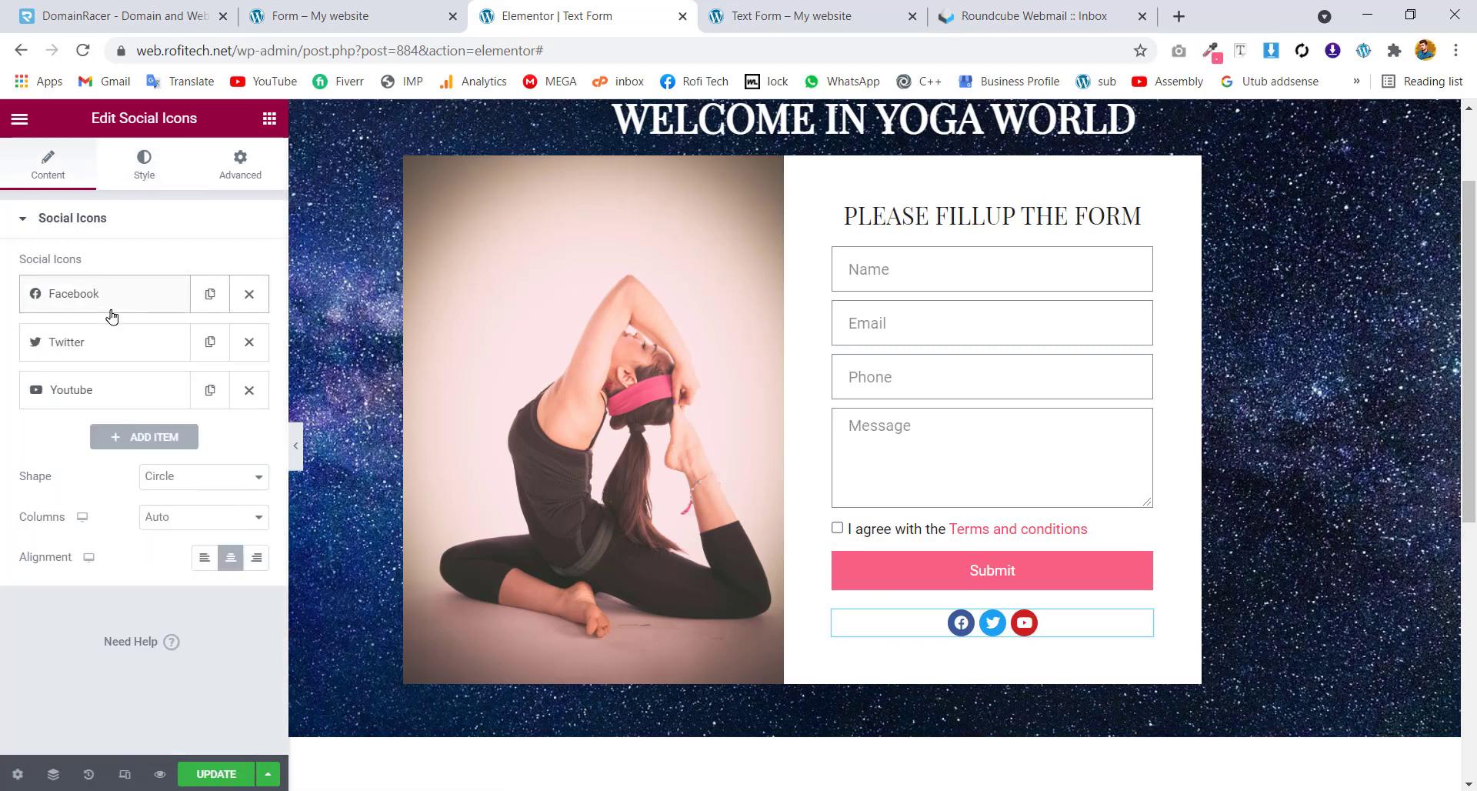
pyautogui.click(216, 773)
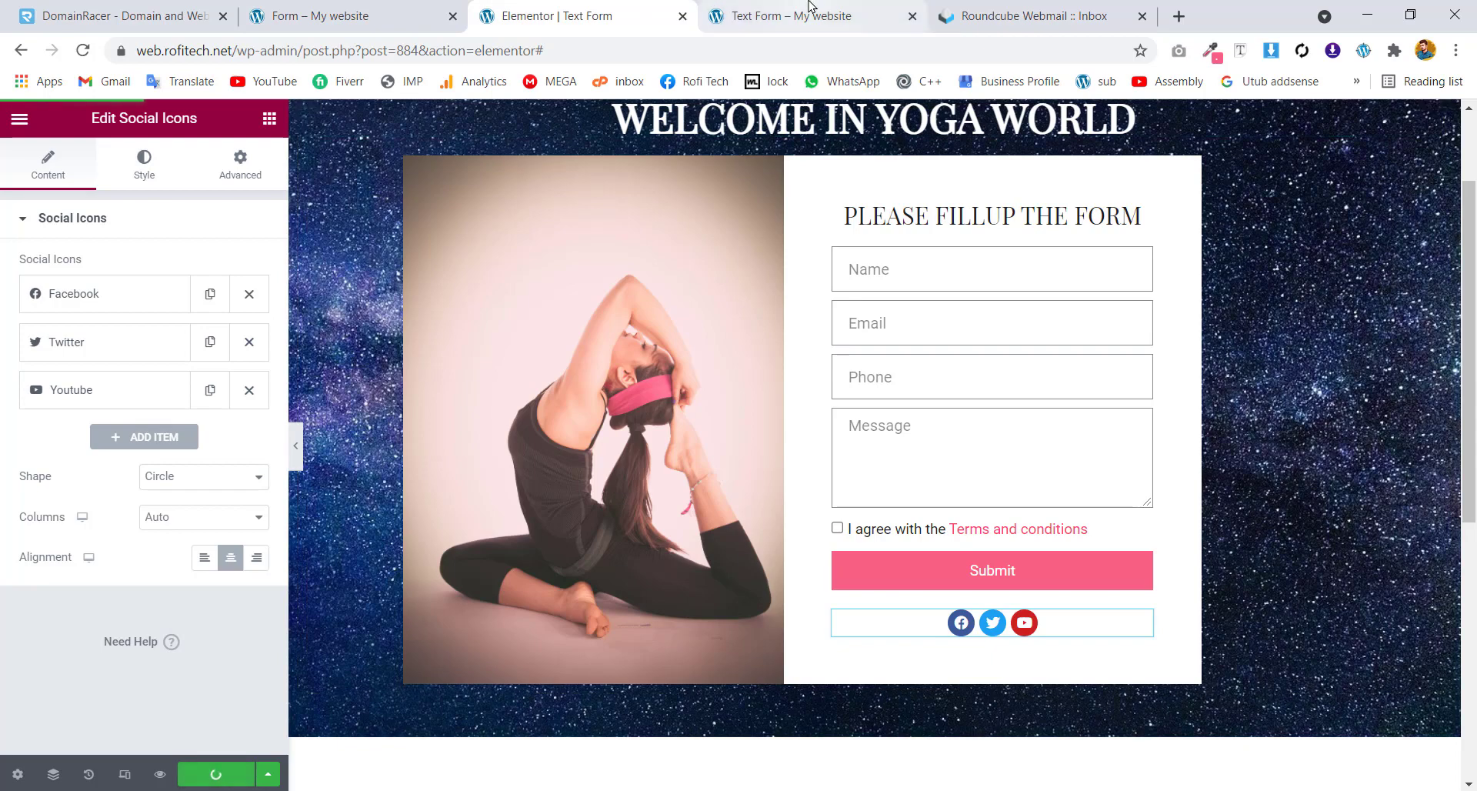
# In the Text Form preview, enter the name, e-mail, phone number and message "test 0001", accept the terms and submit the form
pyautogui.click(809, 9)
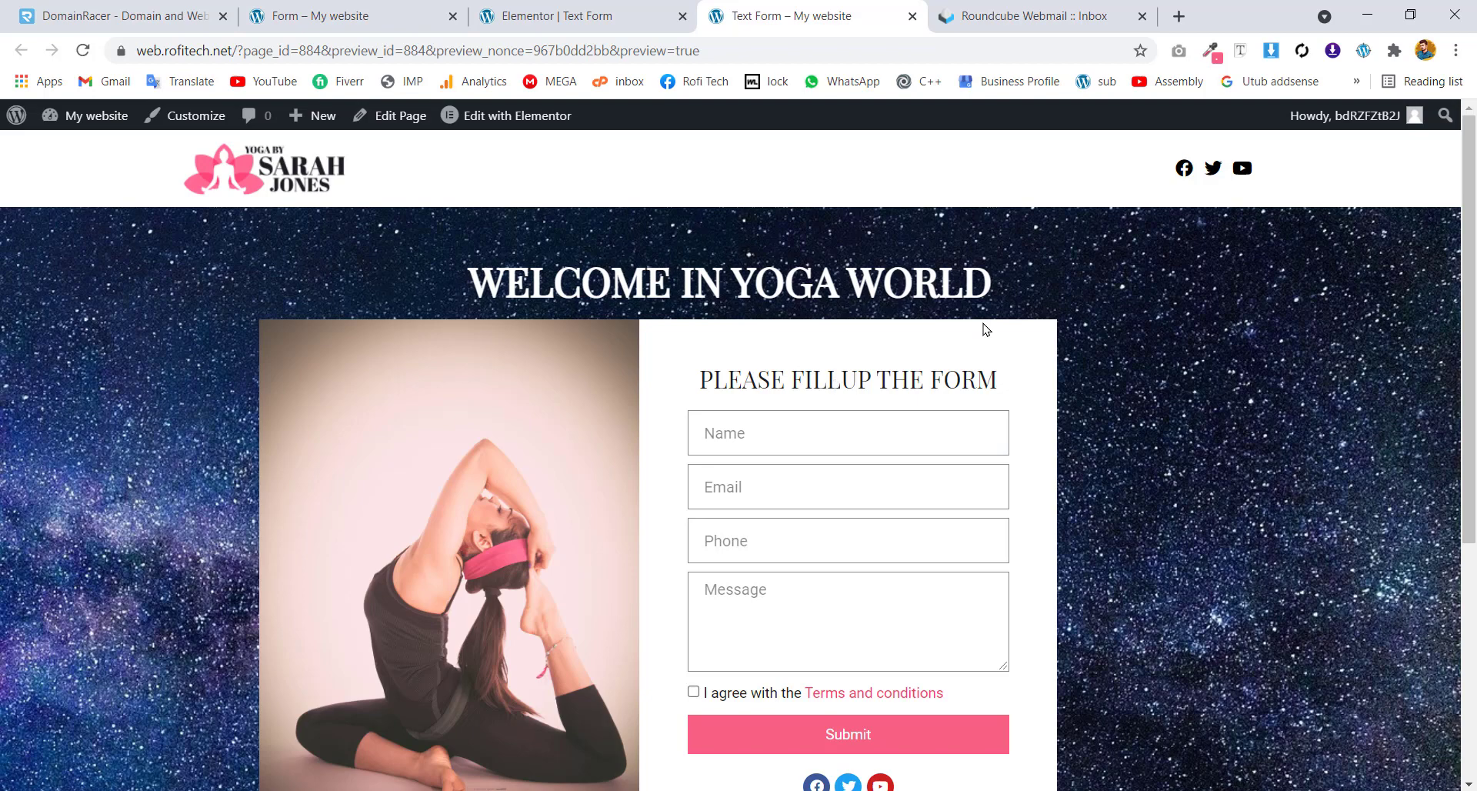
pyautogui.scroll(-2, 1413, 247)
pyautogui.scroll(1, 1405, 288)
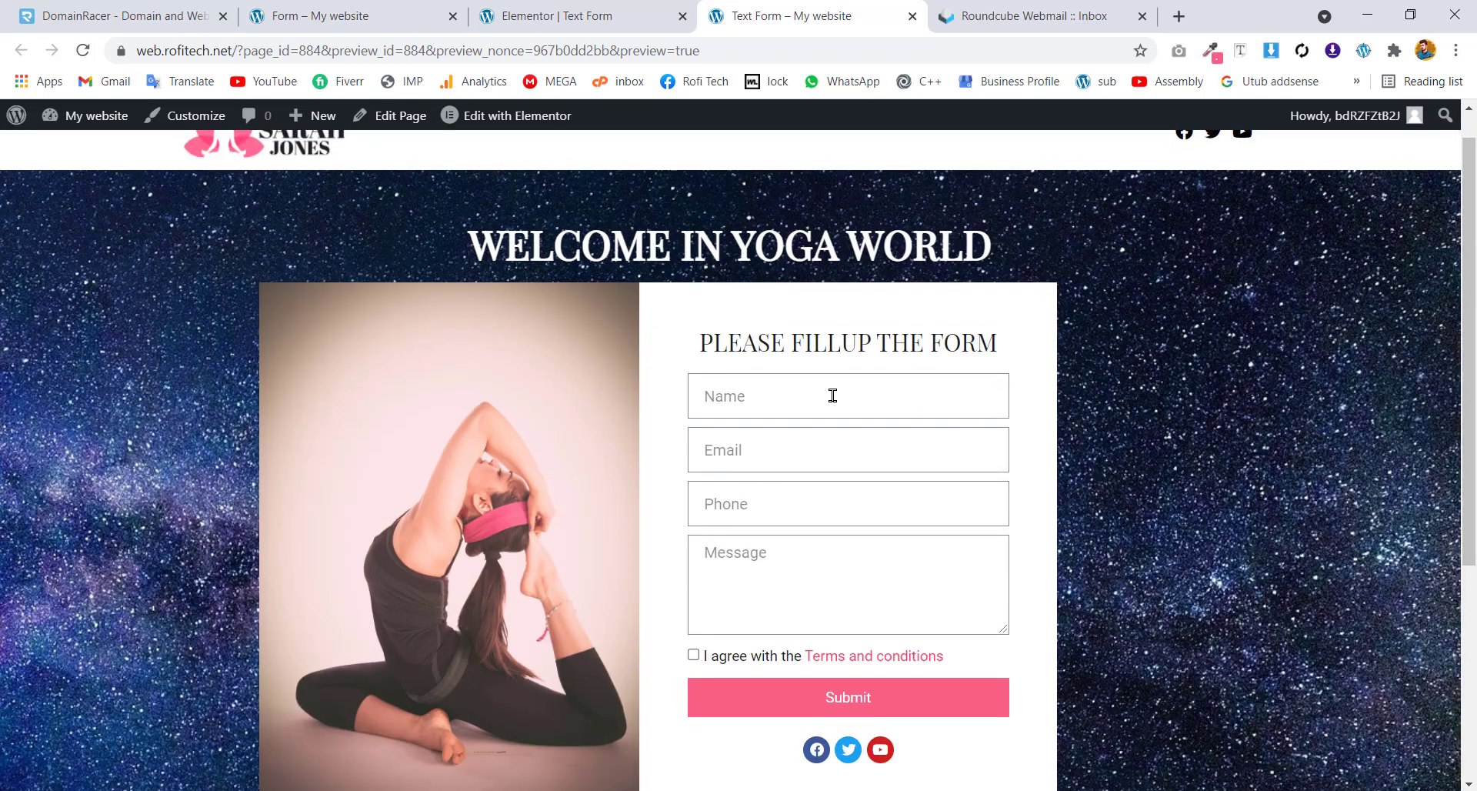
pyautogui.click(783, 379)
pyautogui.click(773, 438)
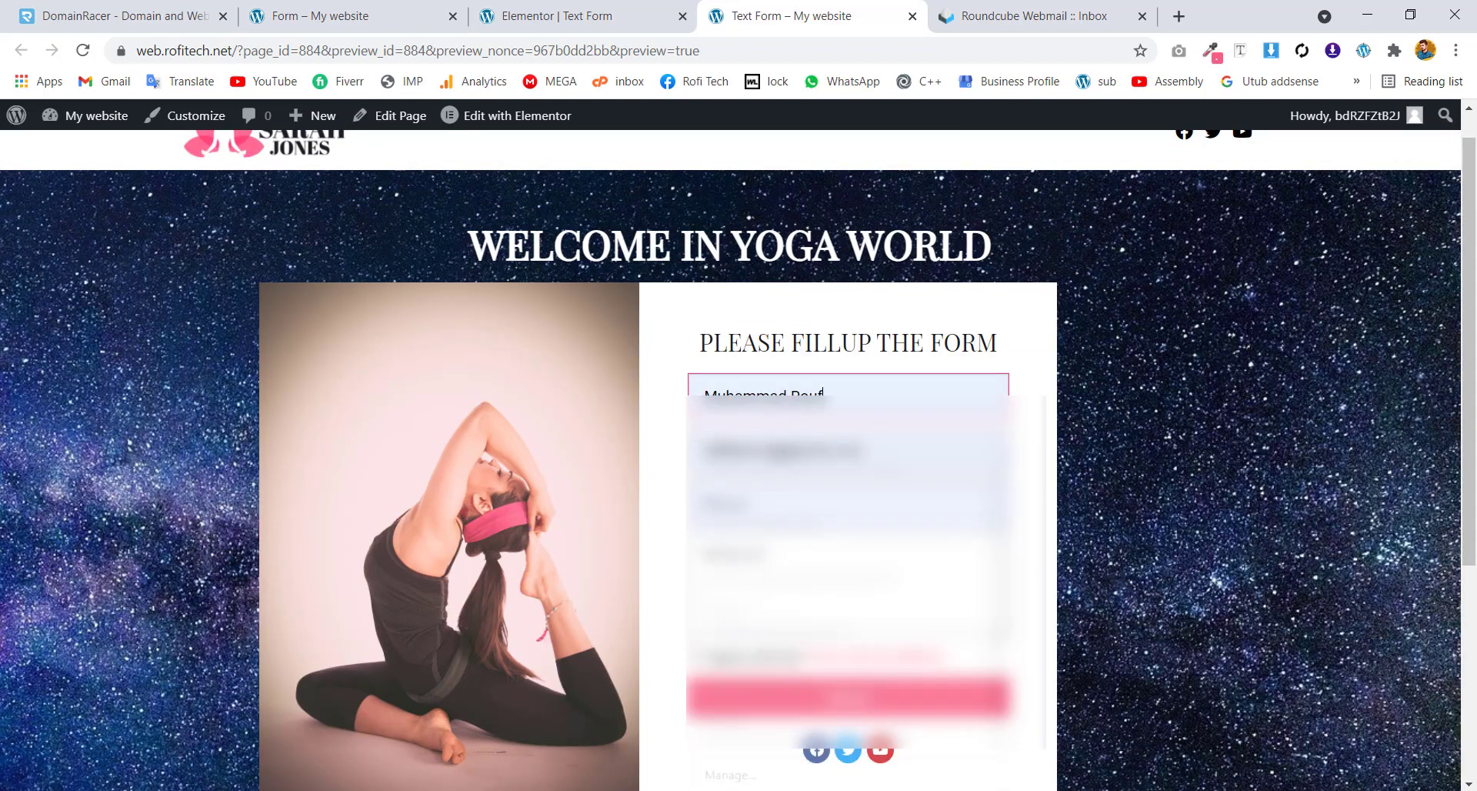
pyautogui.click(771, 492)
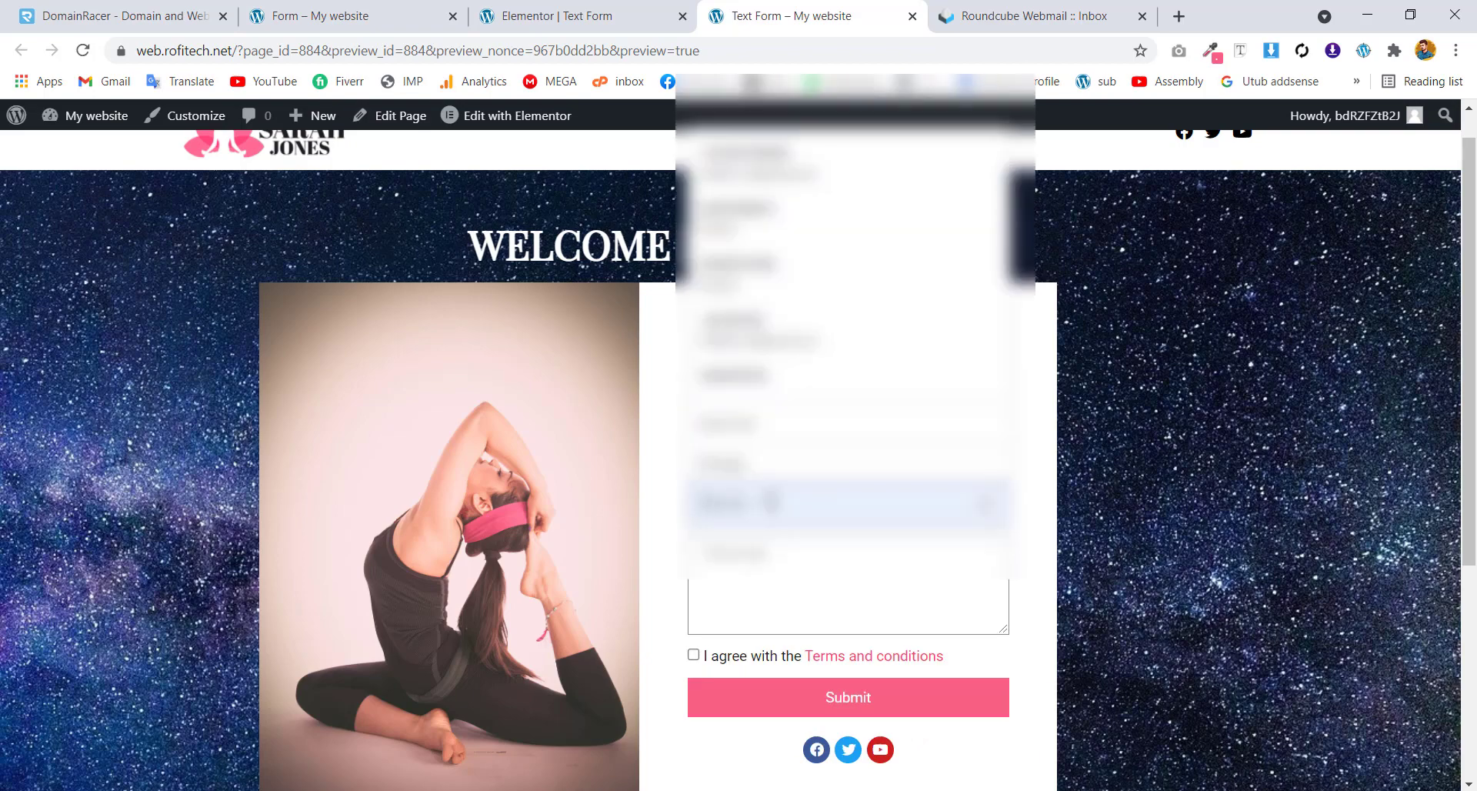
pyautogui.write('123456789')
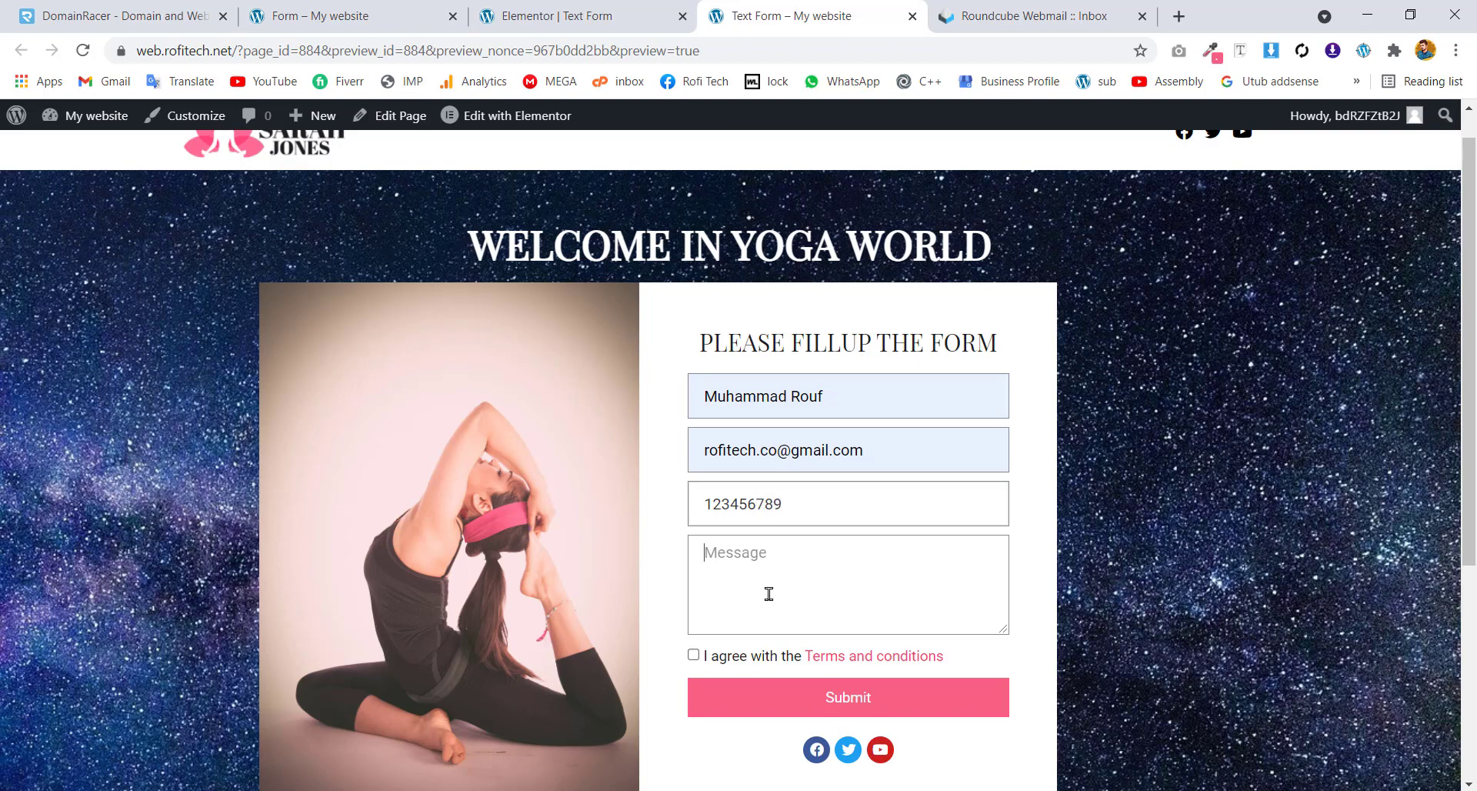
pyautogui.click(768, 593)
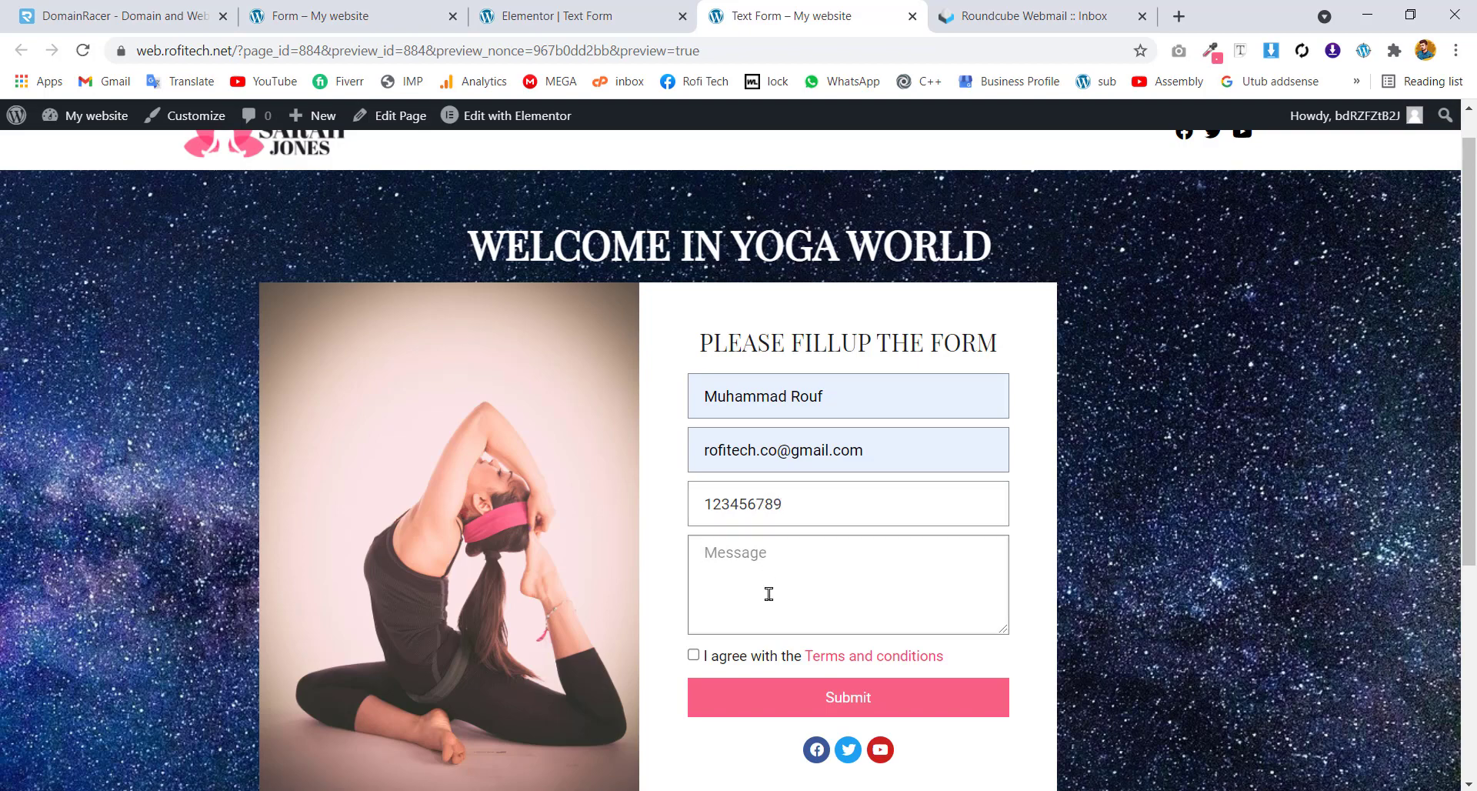
pyautogui.write('test 0001')
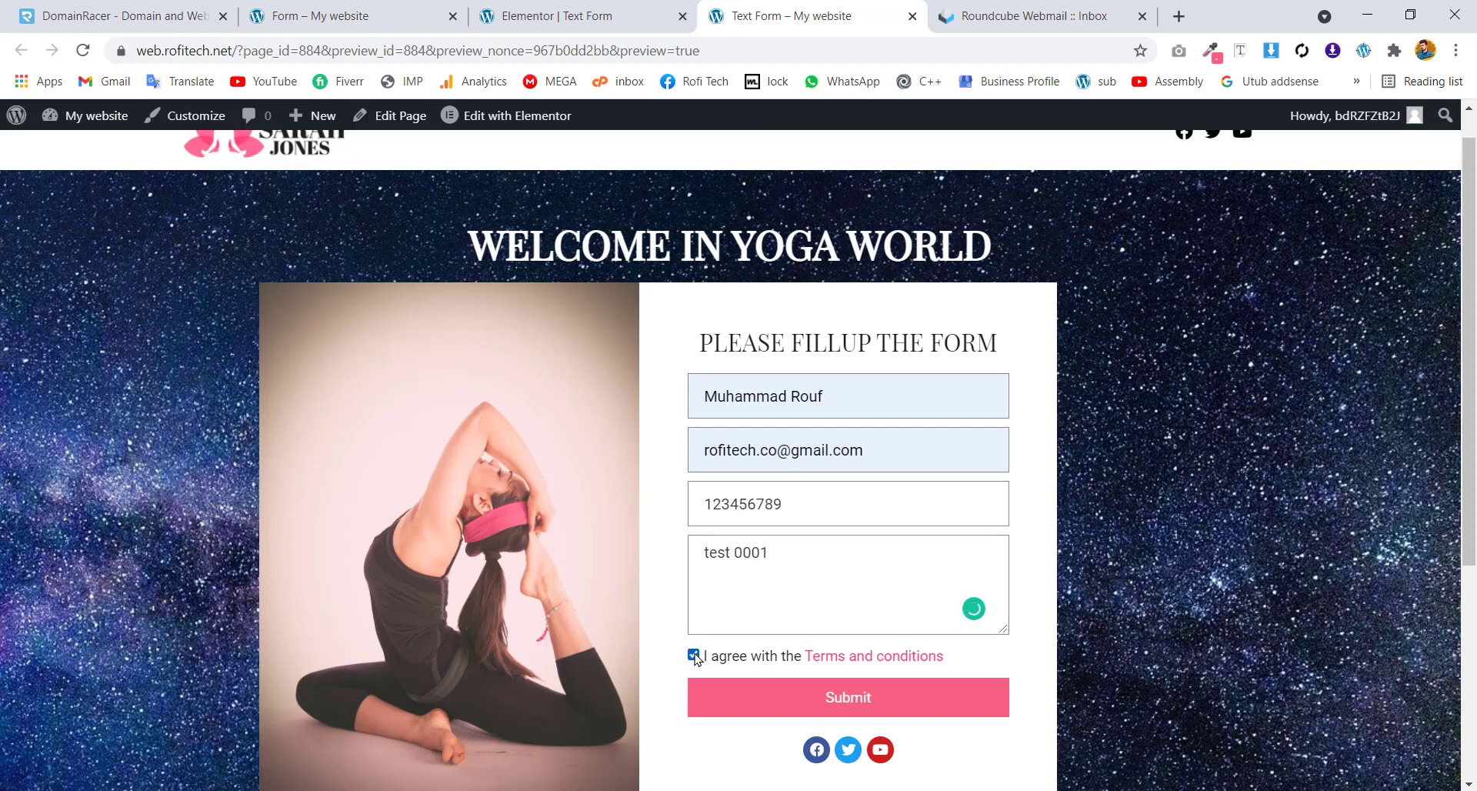
pyautogui.click(806, 708)
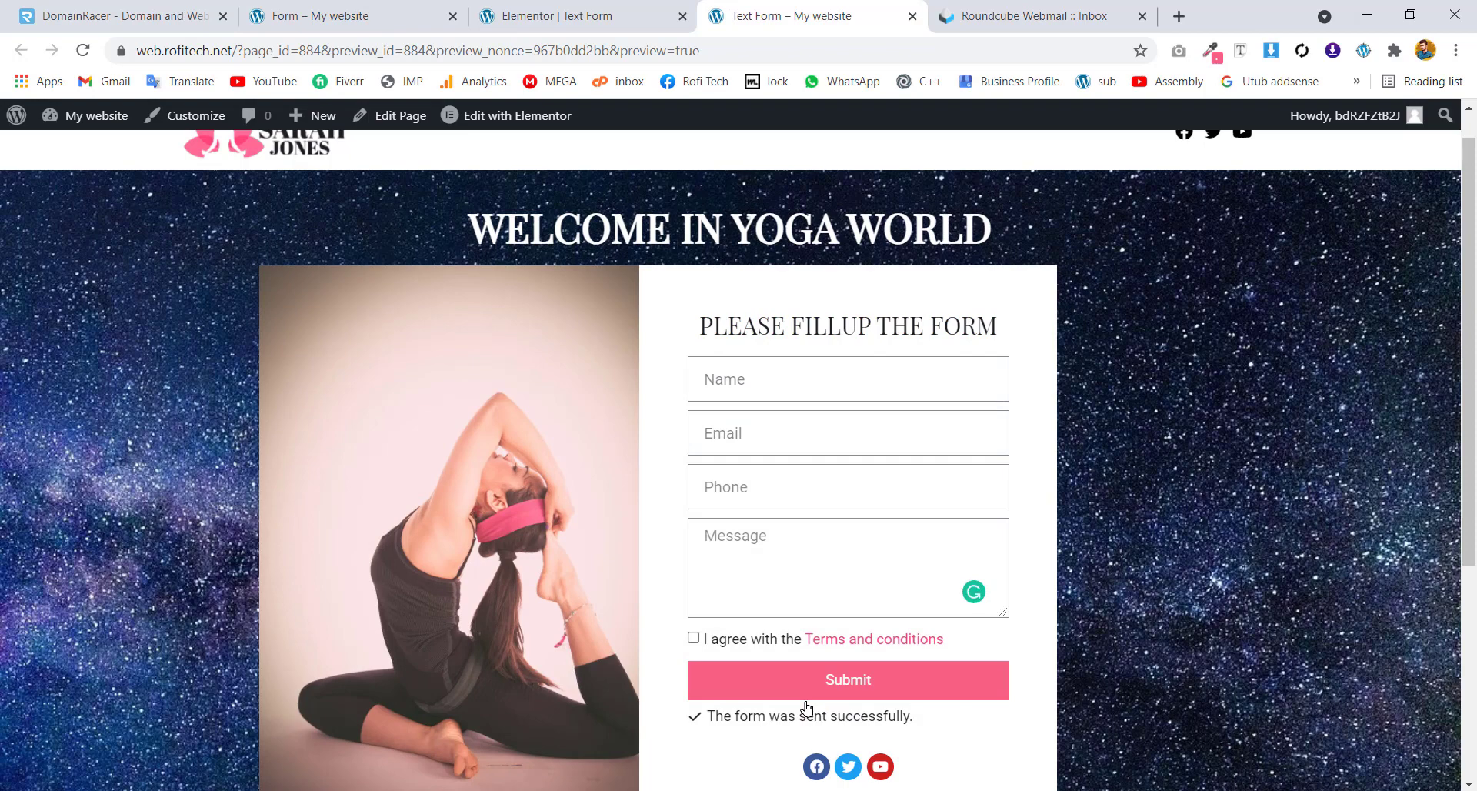
# In Roundcube Webmail, refresh the inbox and examine the submitted fields in the newest form notification
pyautogui.click(1038, 11)
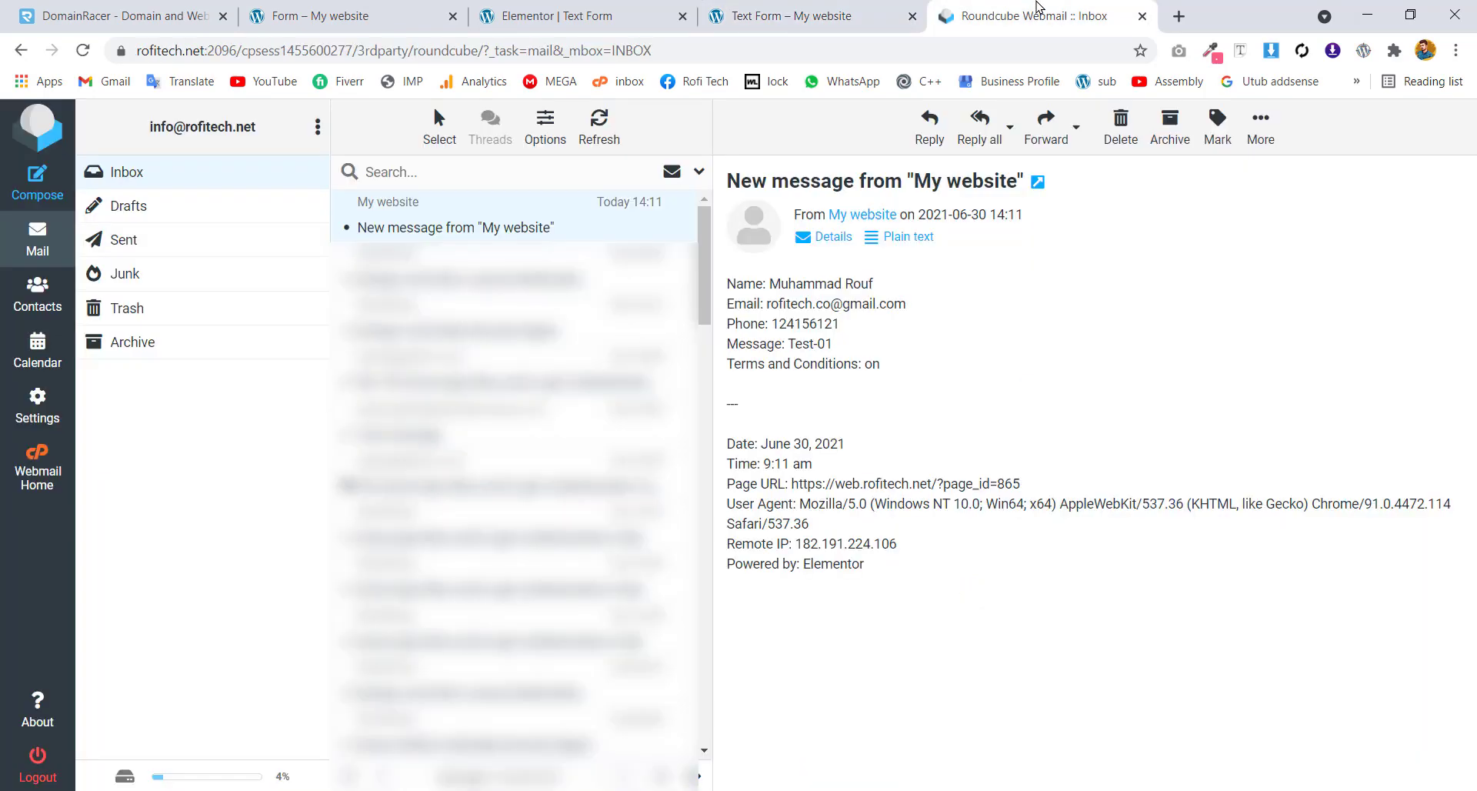
pyautogui.click(616, 136)
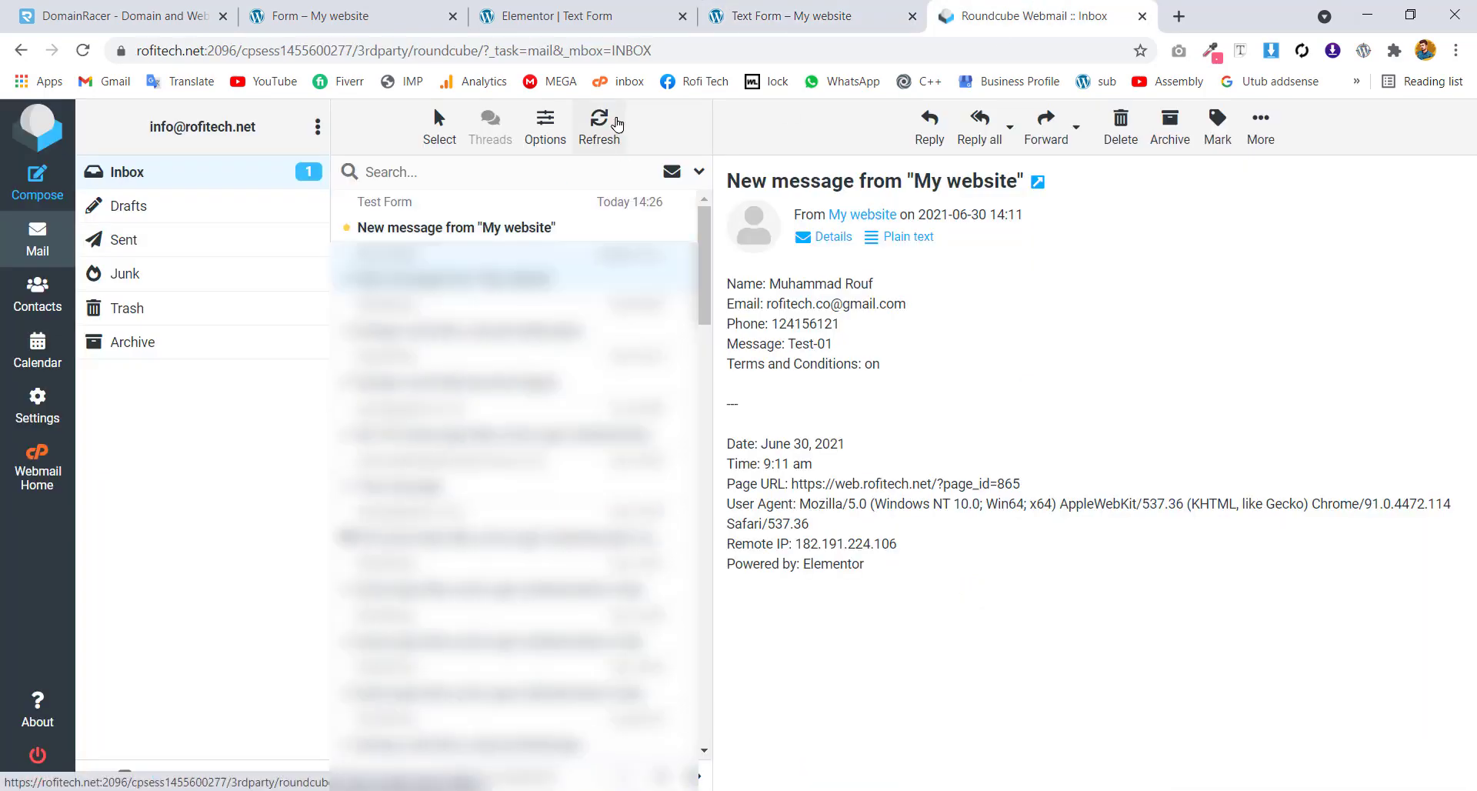
pyautogui.click(413, 221)
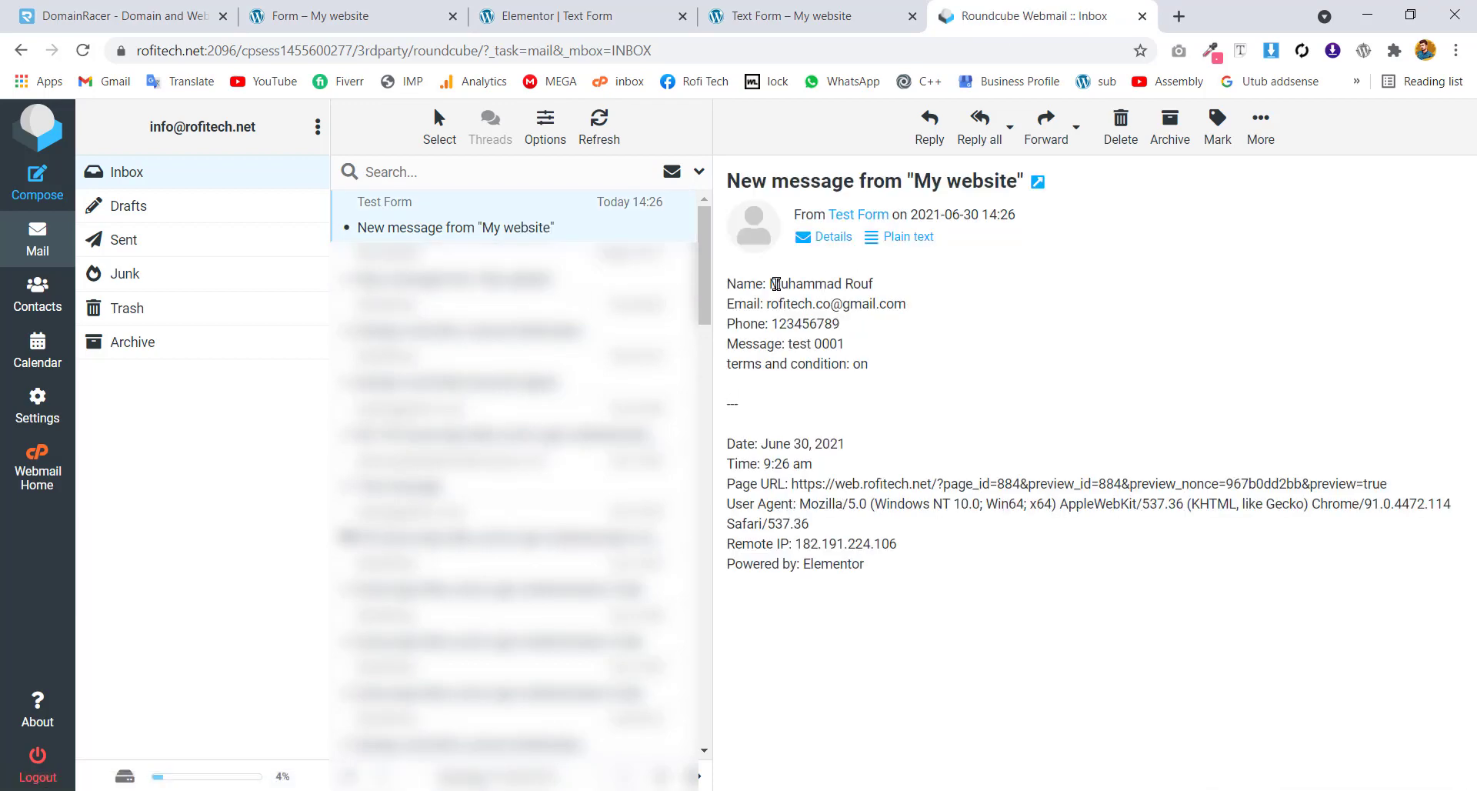
pyautogui.moveTo(779, 283); pyautogui.dragTo(908, 305)
pyautogui.moveTo(779, 324); pyautogui.dragTo(855, 345)
pyautogui.moveTo(757, 363); pyautogui.dragTo(882, 369)
pyautogui.click(859, 364)
pyautogui.click(800, 10)
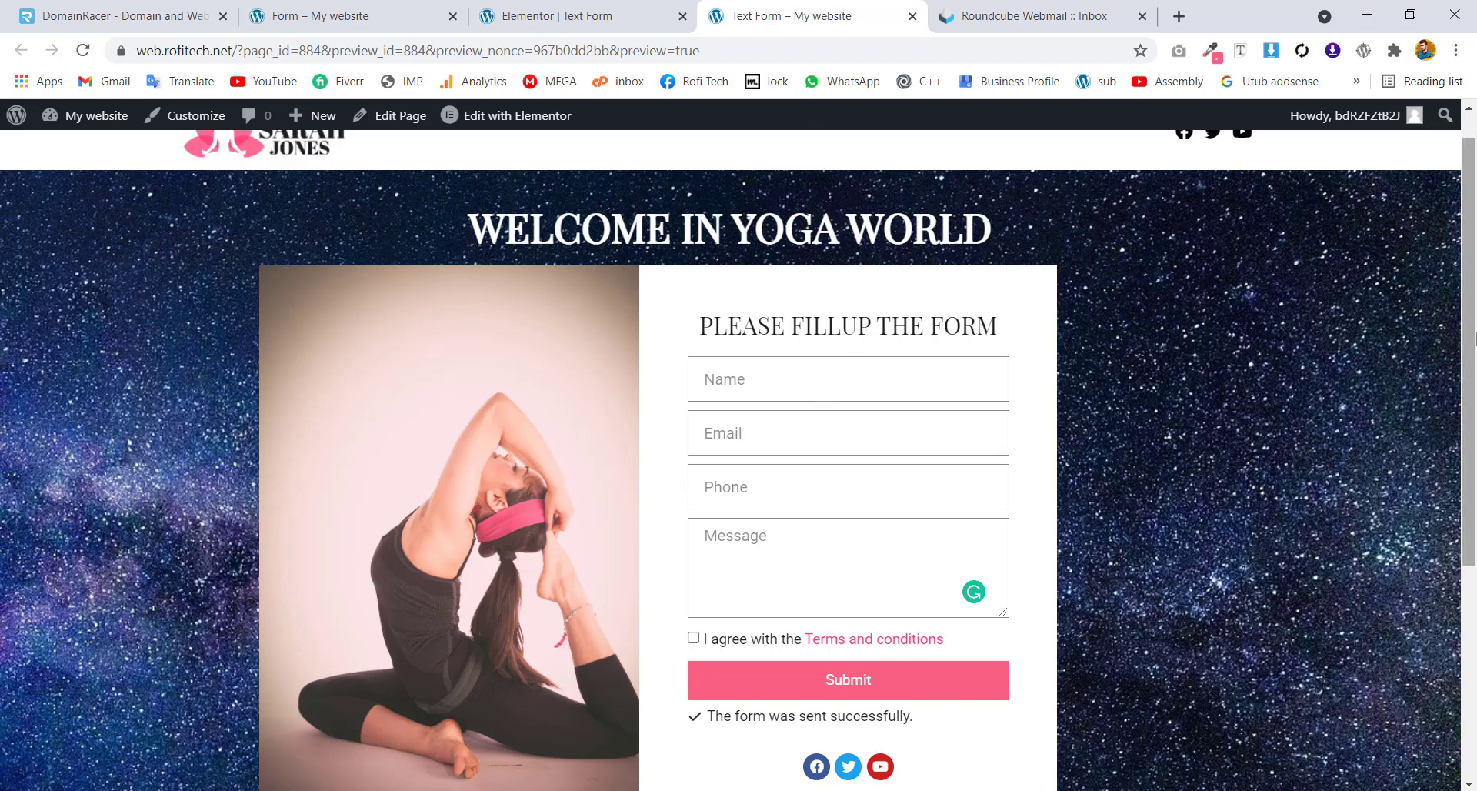
pyautogui.scroll(1, 1346, 338)
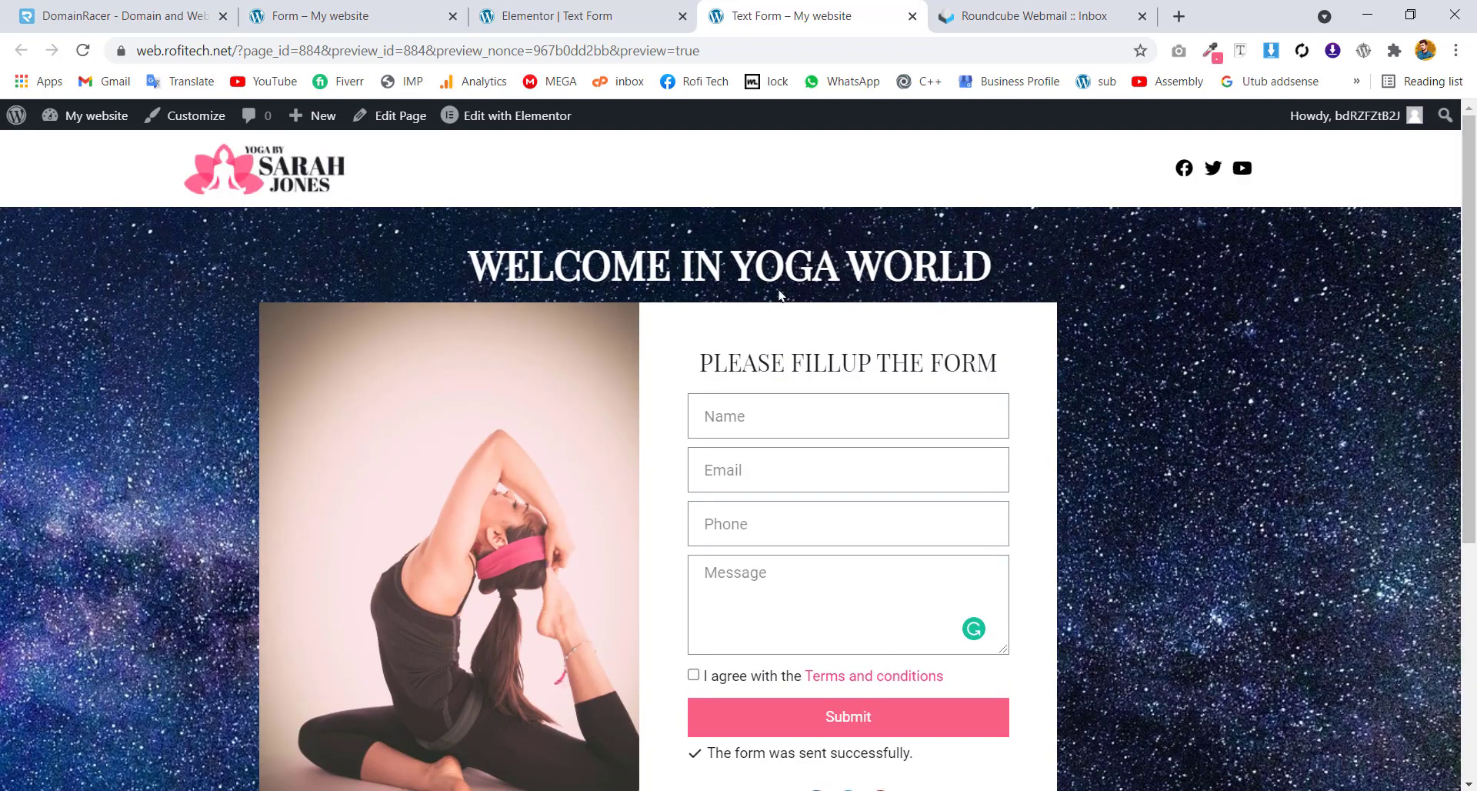
pyautogui.click(533, 4)
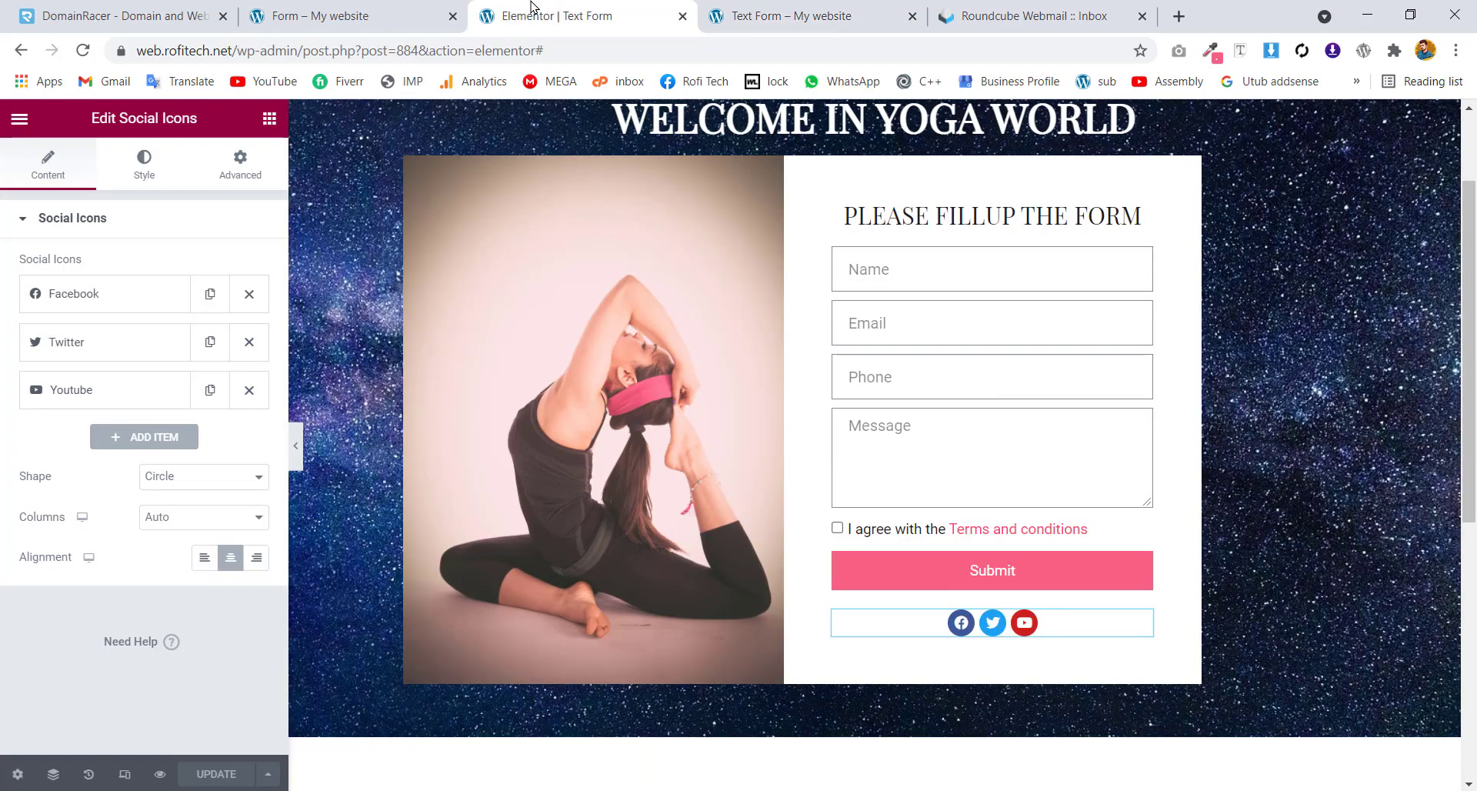
pyautogui.click(752, 8)
pyautogui.click(659, 5)
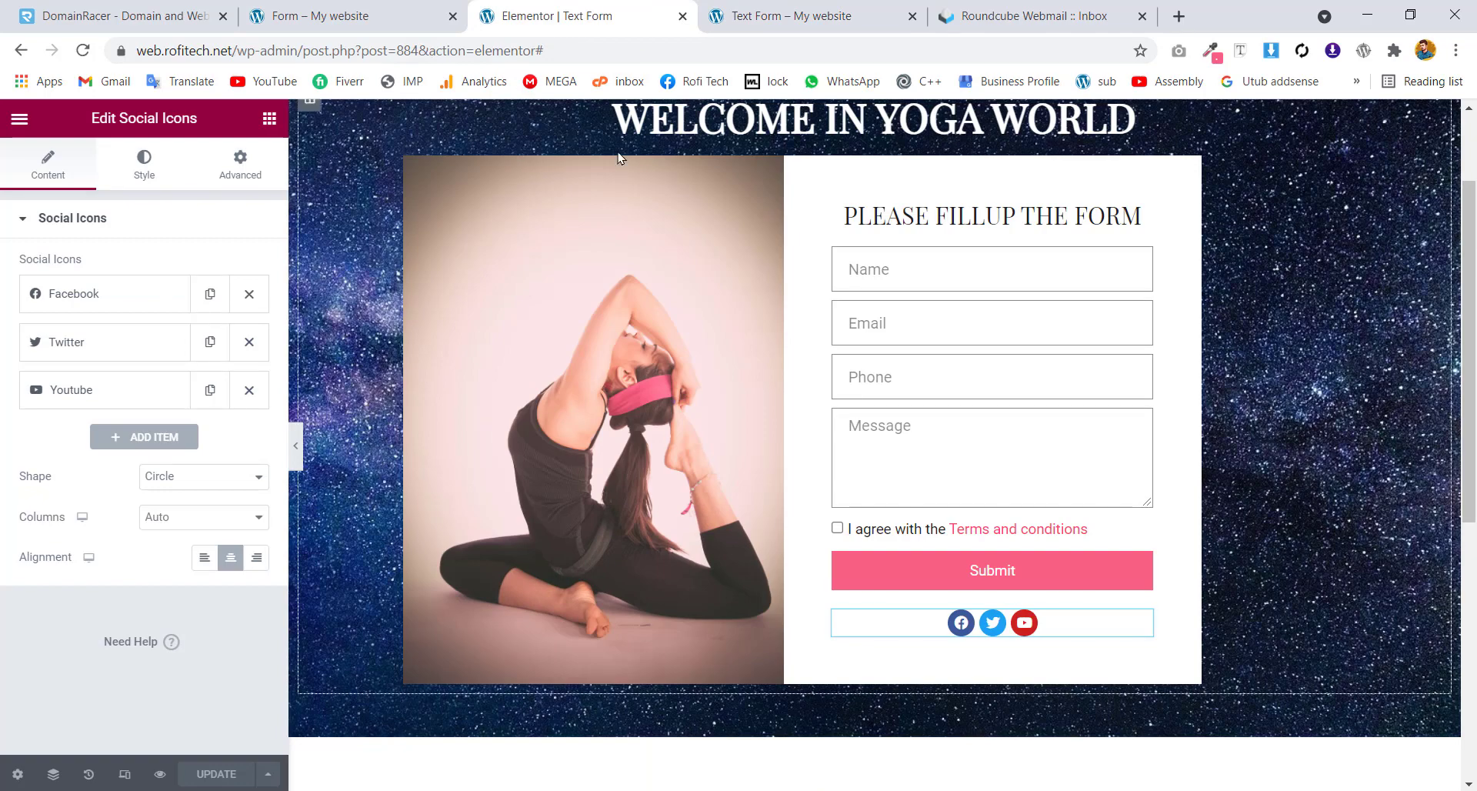
# From the Text Form preview, open the WordPress dashboard and start adding a new Elementor template
pyautogui.click(772, 10)
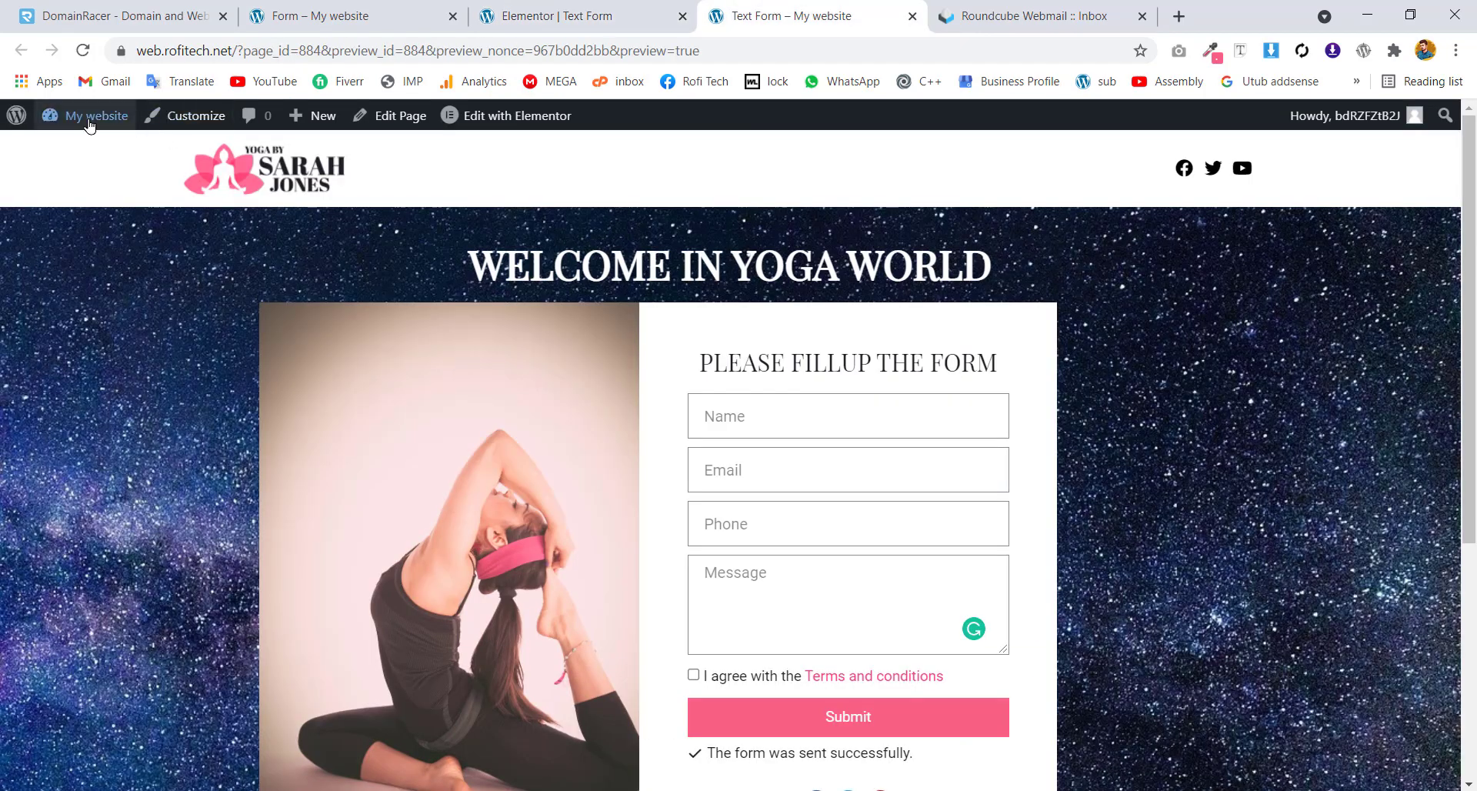
pyautogui.moveTo(86, 120)
pyautogui.middleClick(80, 154)
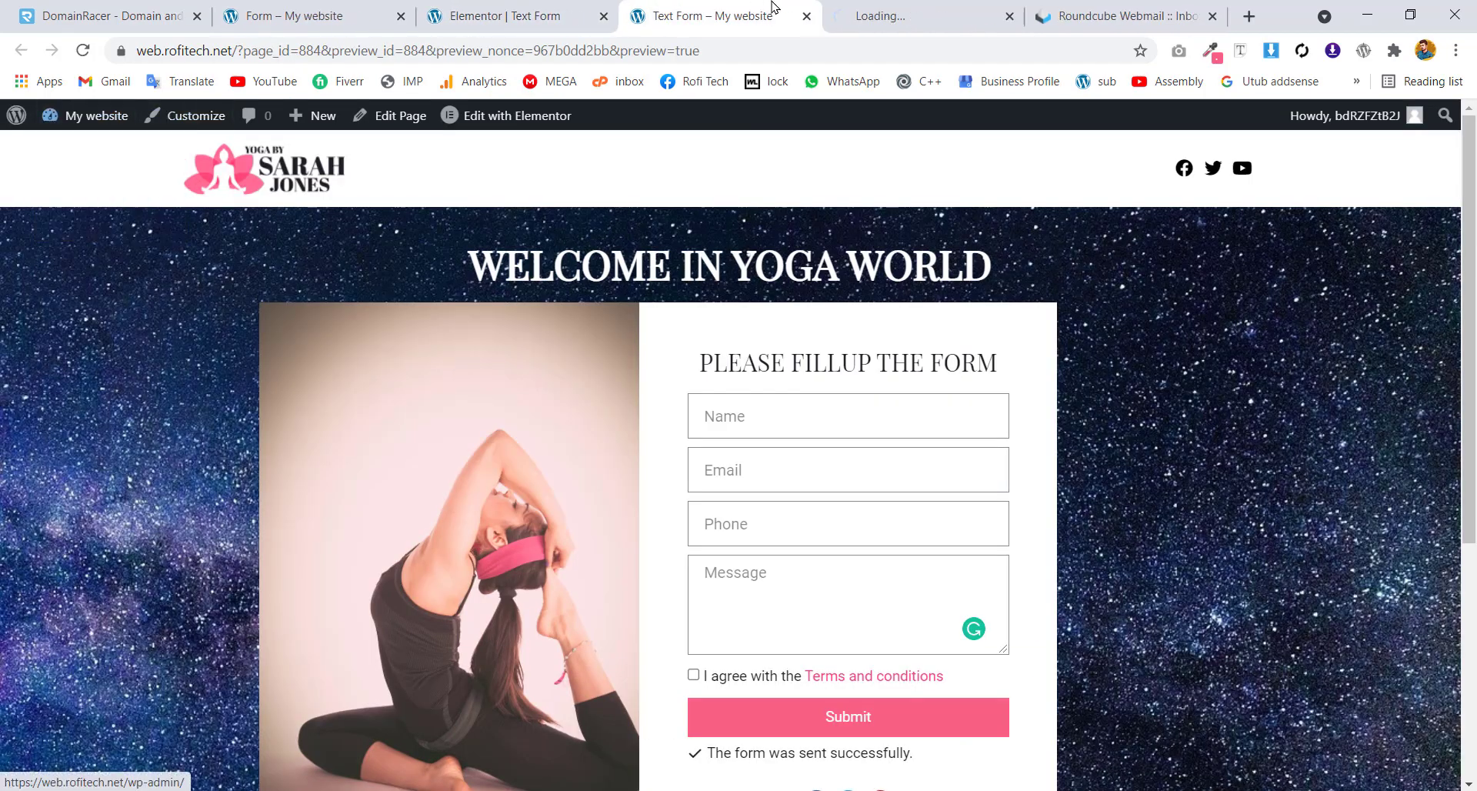
pyautogui.click(808, 16)
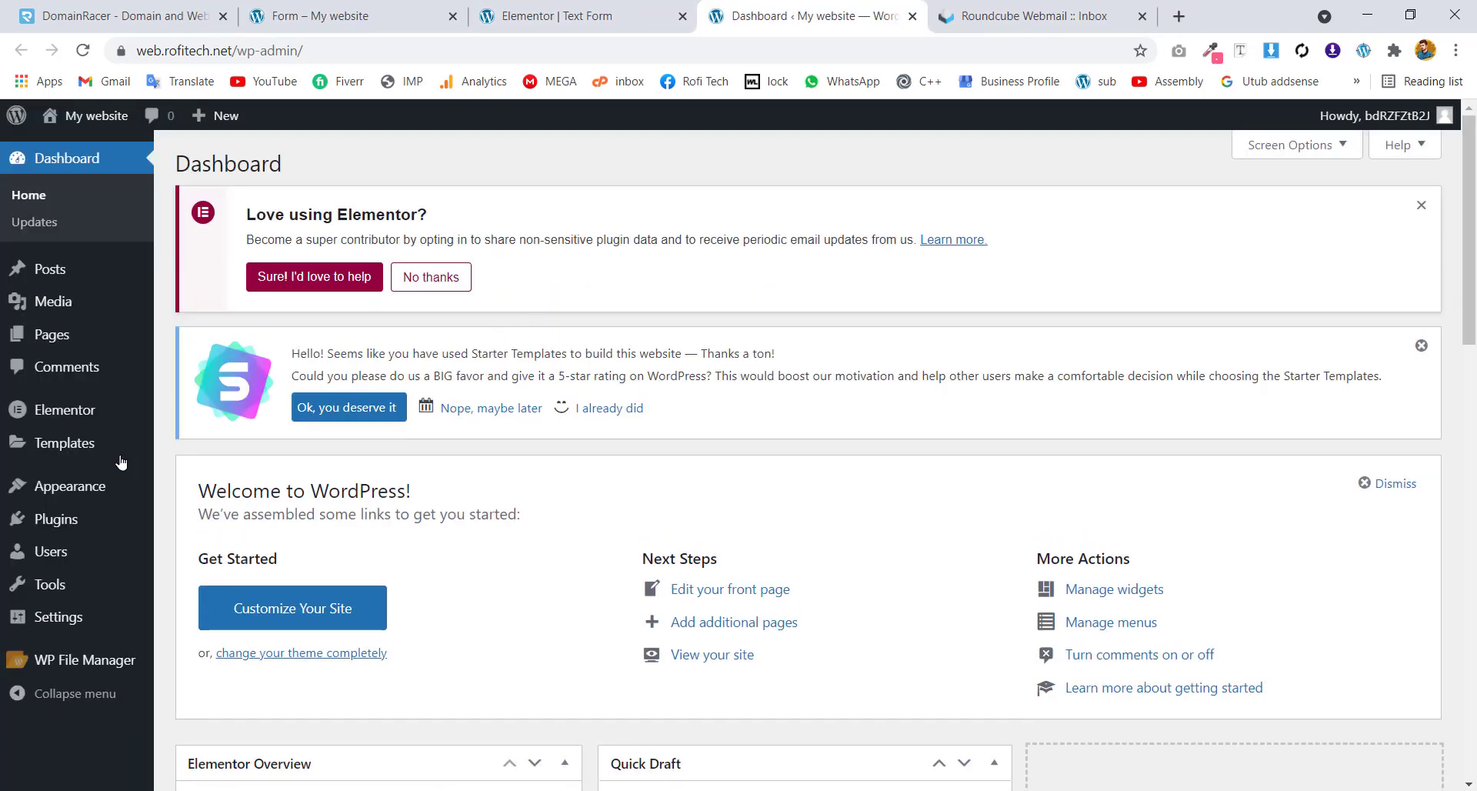
pyautogui.moveTo(79, 448)
pyautogui.click(202, 553)
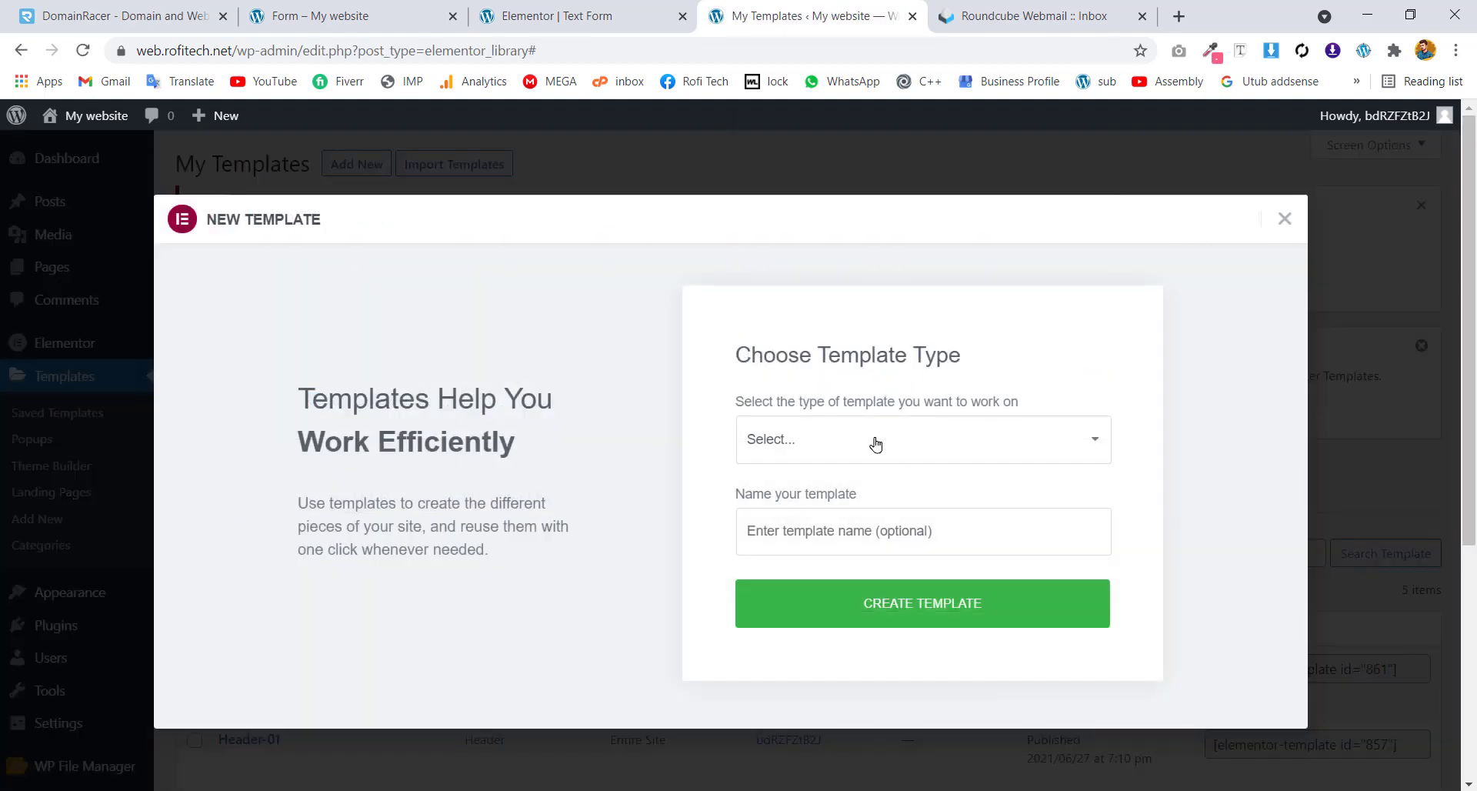
# Create a template of type Section named "form" and dismiss the block library
pyautogui.click(875, 444)
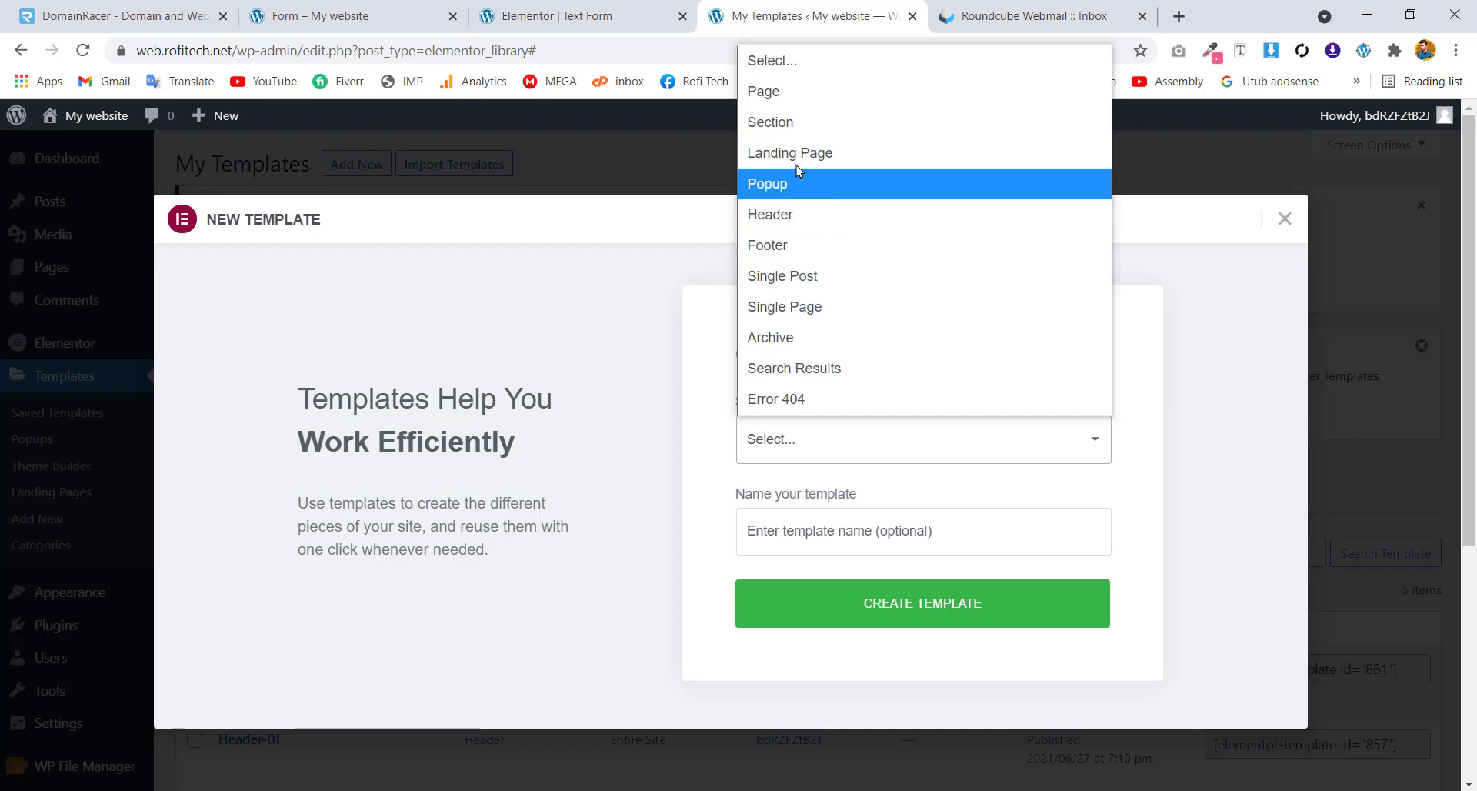
pyautogui.click(793, 134)
pyautogui.click(821, 530)
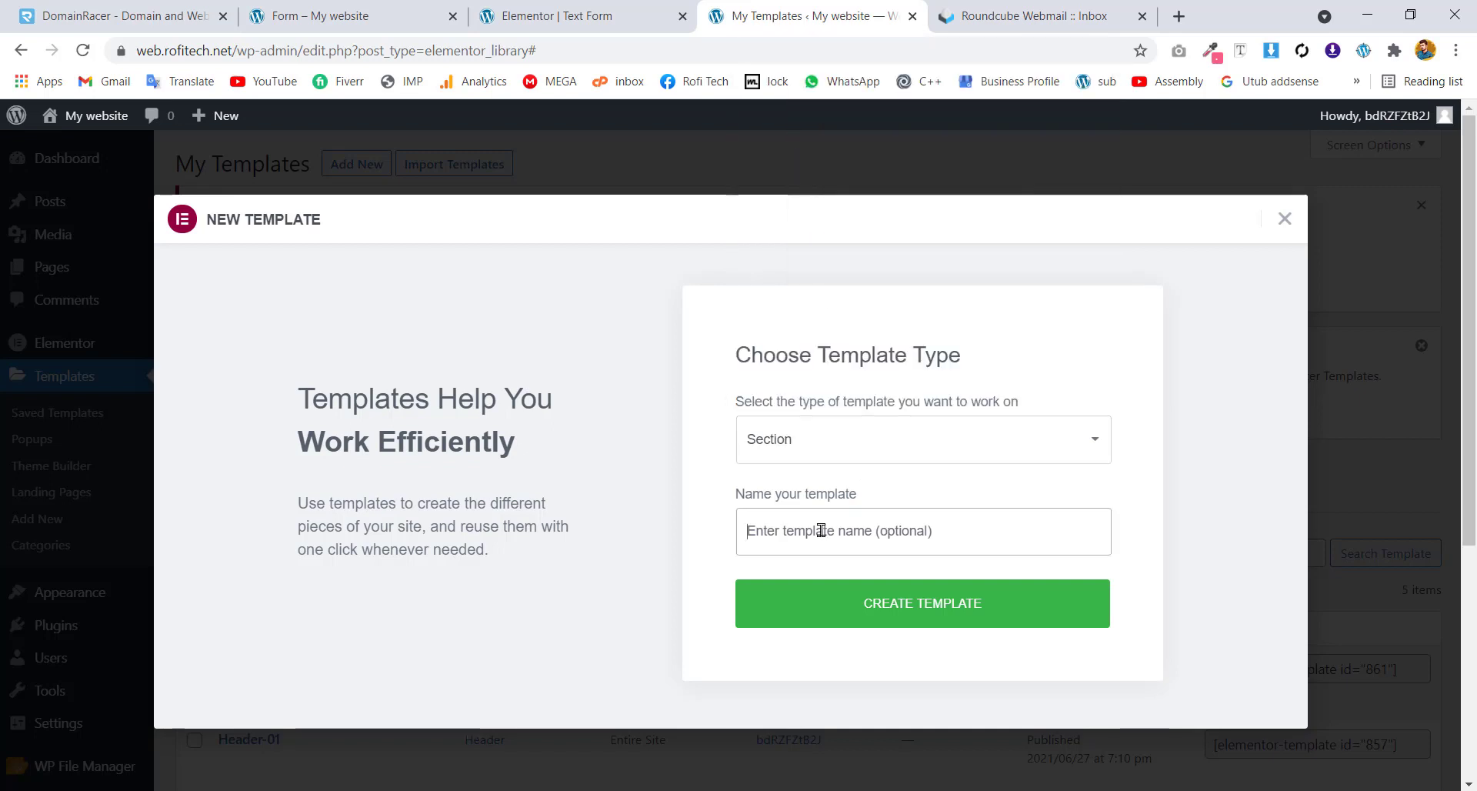
pyautogui.write('form')
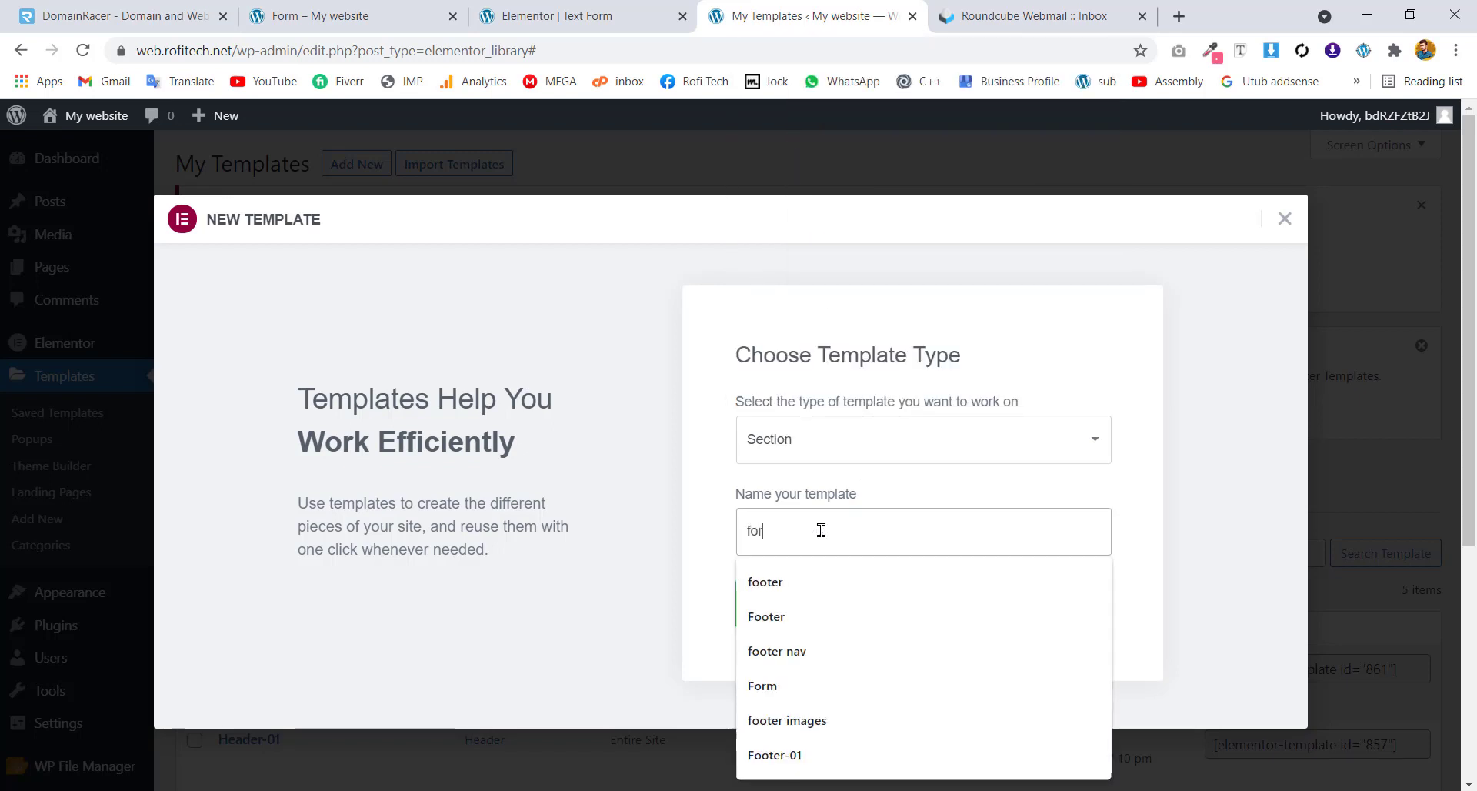
pyautogui.click(690, 589)
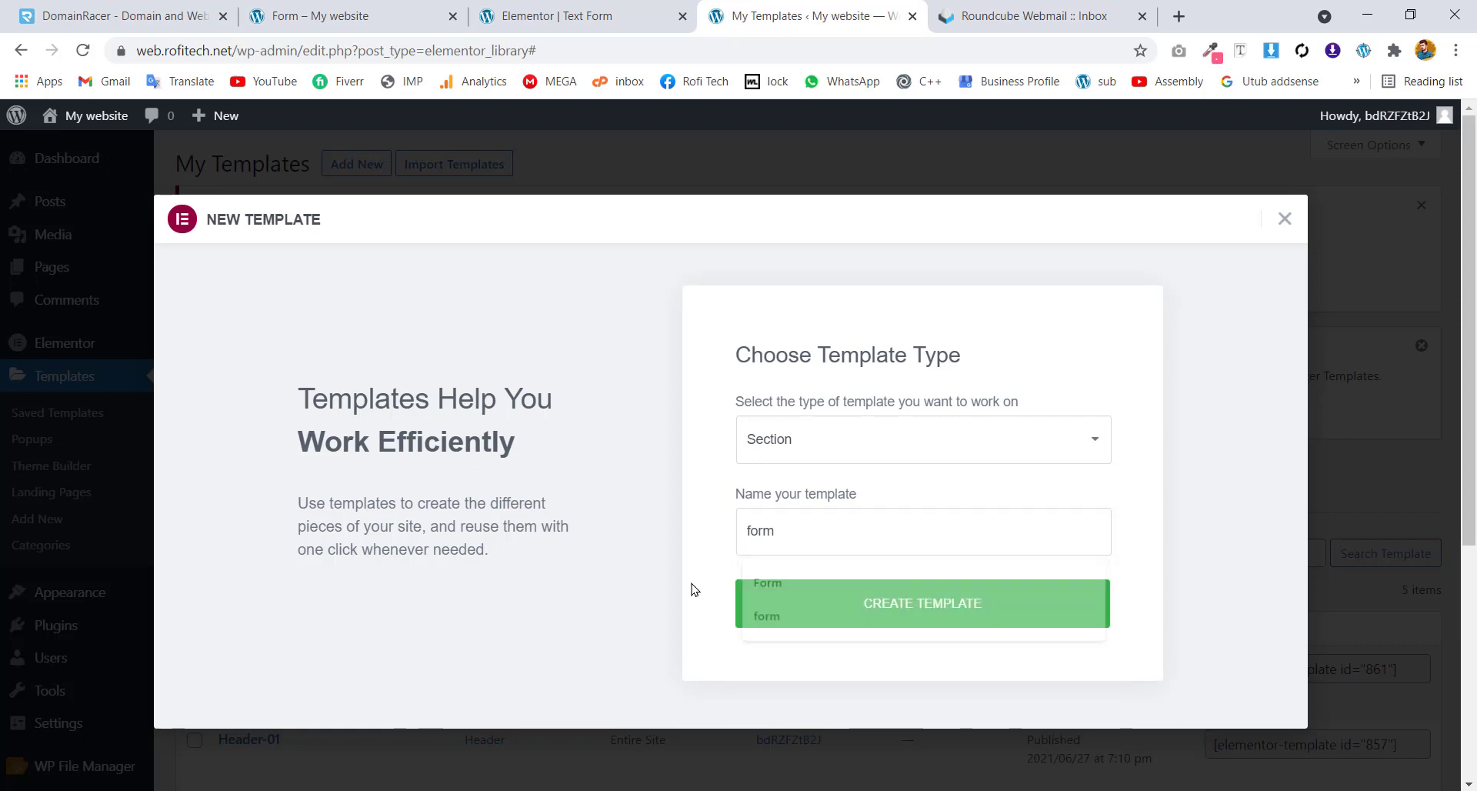
pyautogui.click(887, 620)
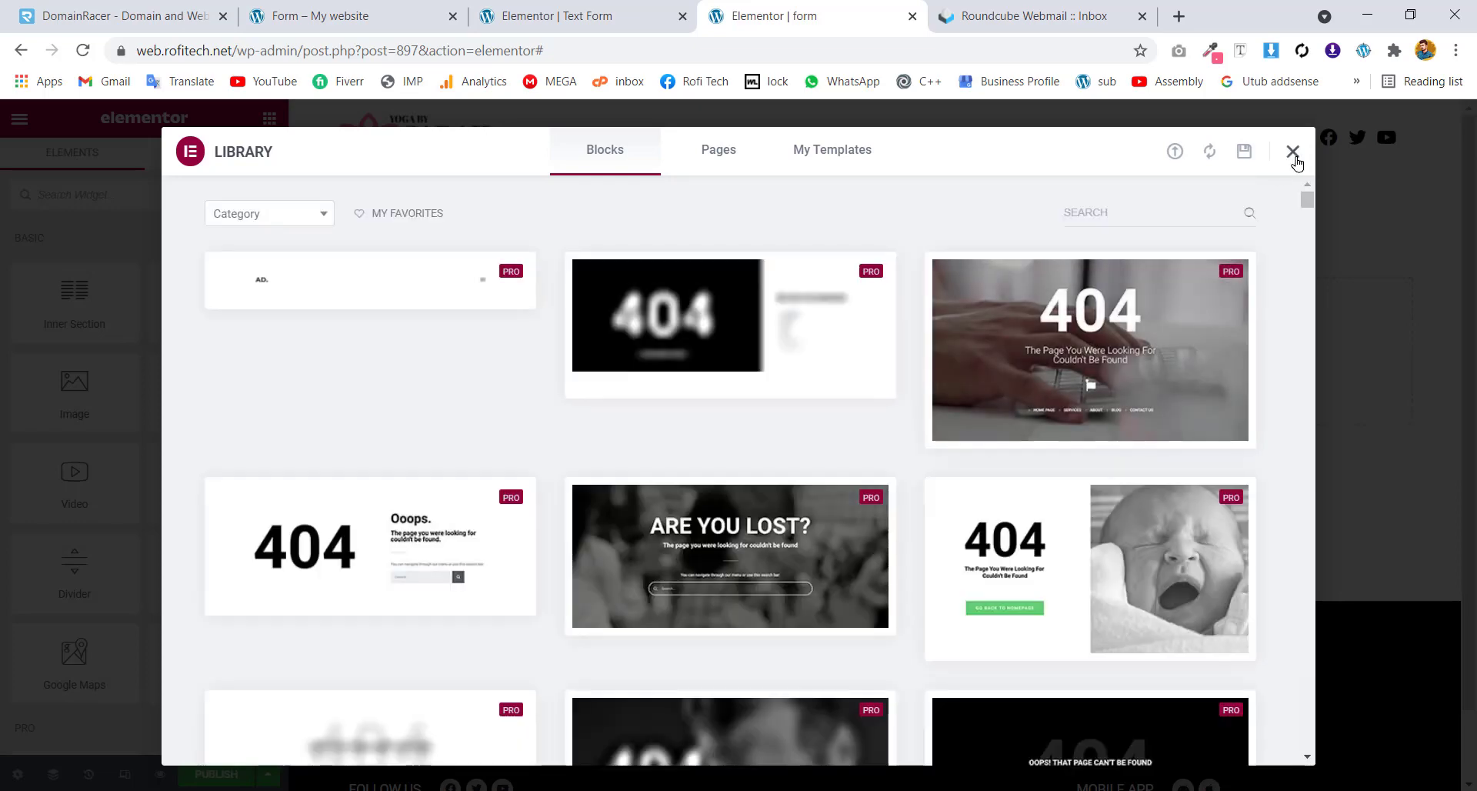
pyautogui.click(1292, 150)
# Copy the inner section holding the image and form from the Text Form page into the new template and delete its image column
pyautogui.click(590, 9)
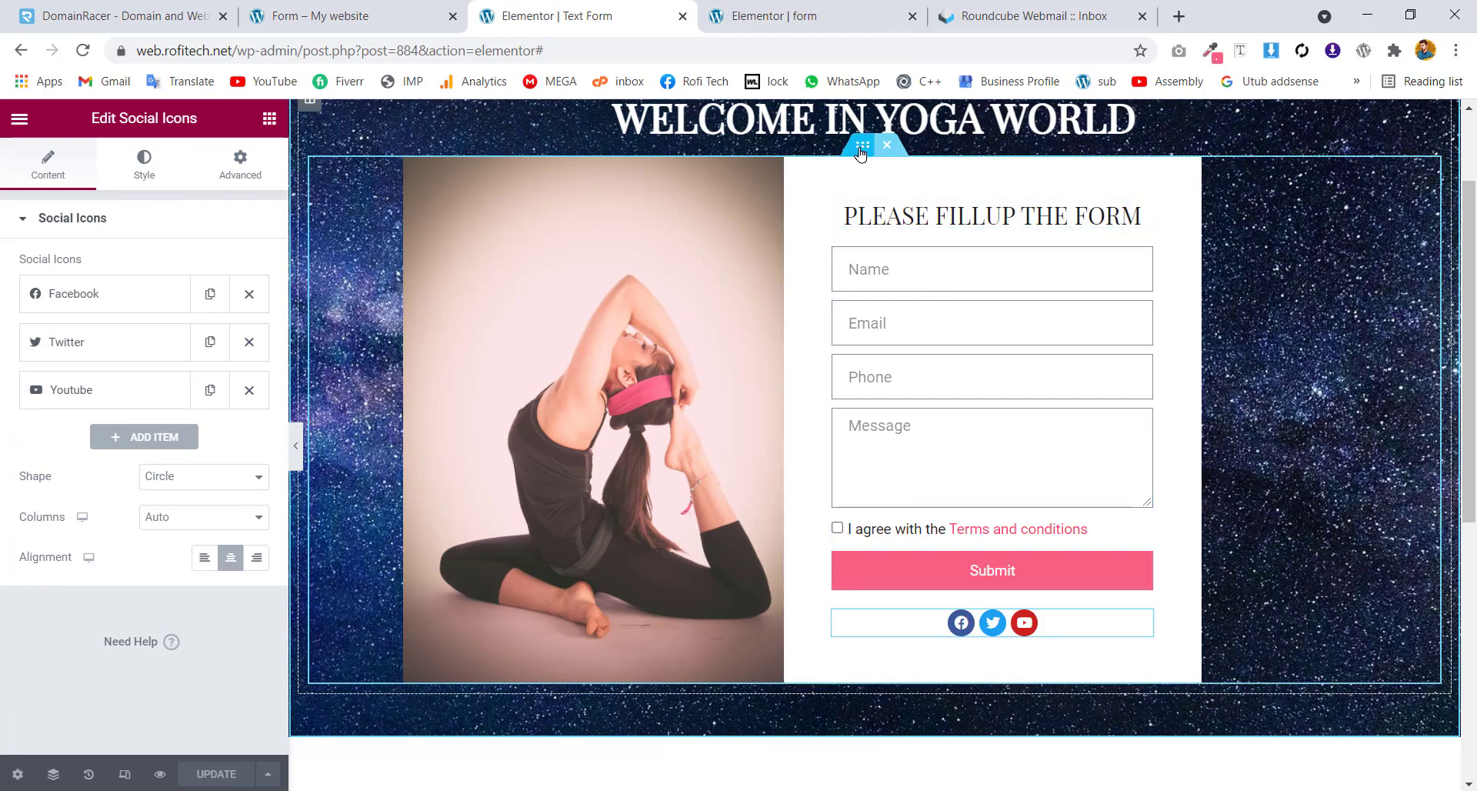
pyautogui.rightClick(863, 152)
pyautogui.click(896, 227)
pyautogui.click(769, 13)
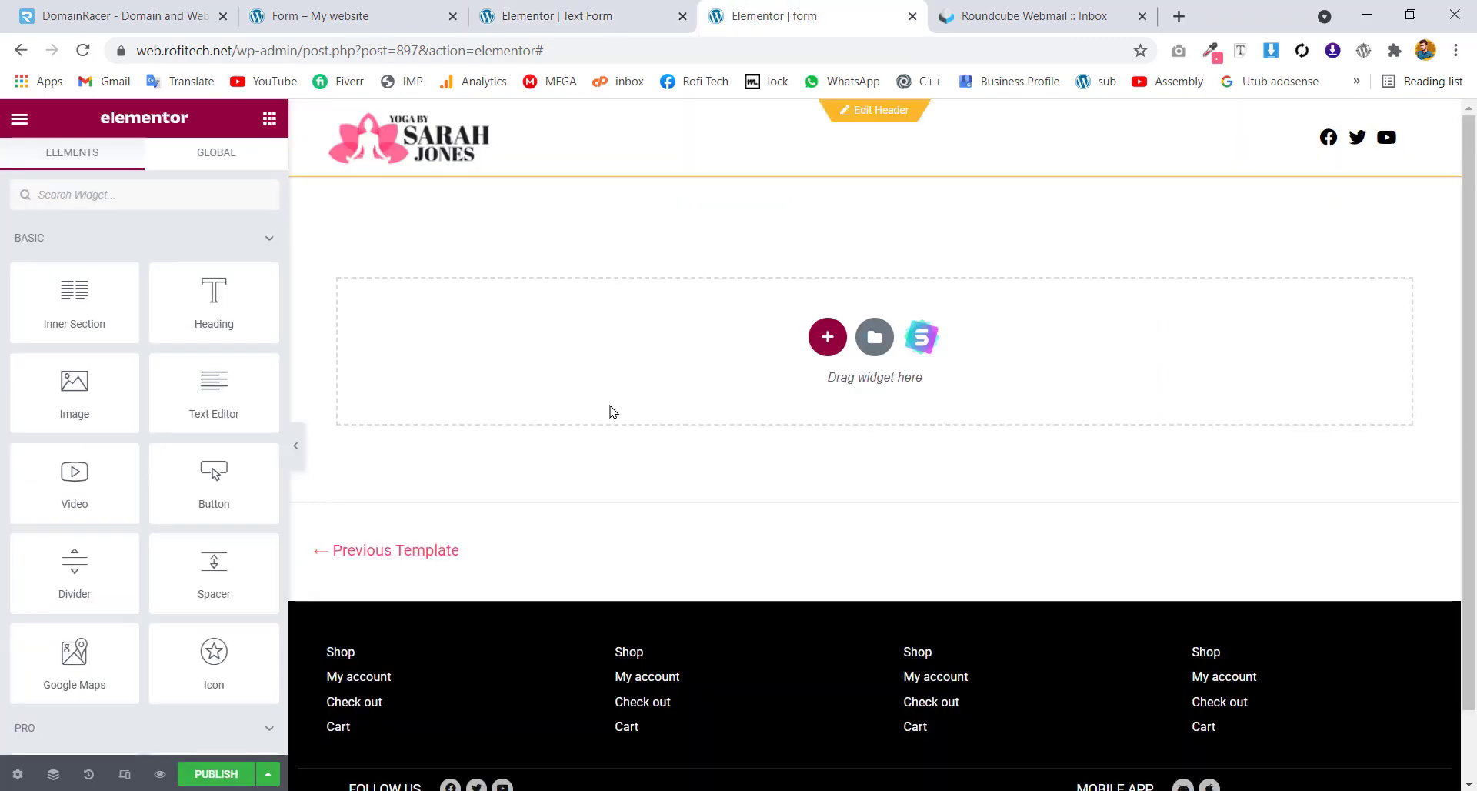
pyautogui.rightClick(637, 315)
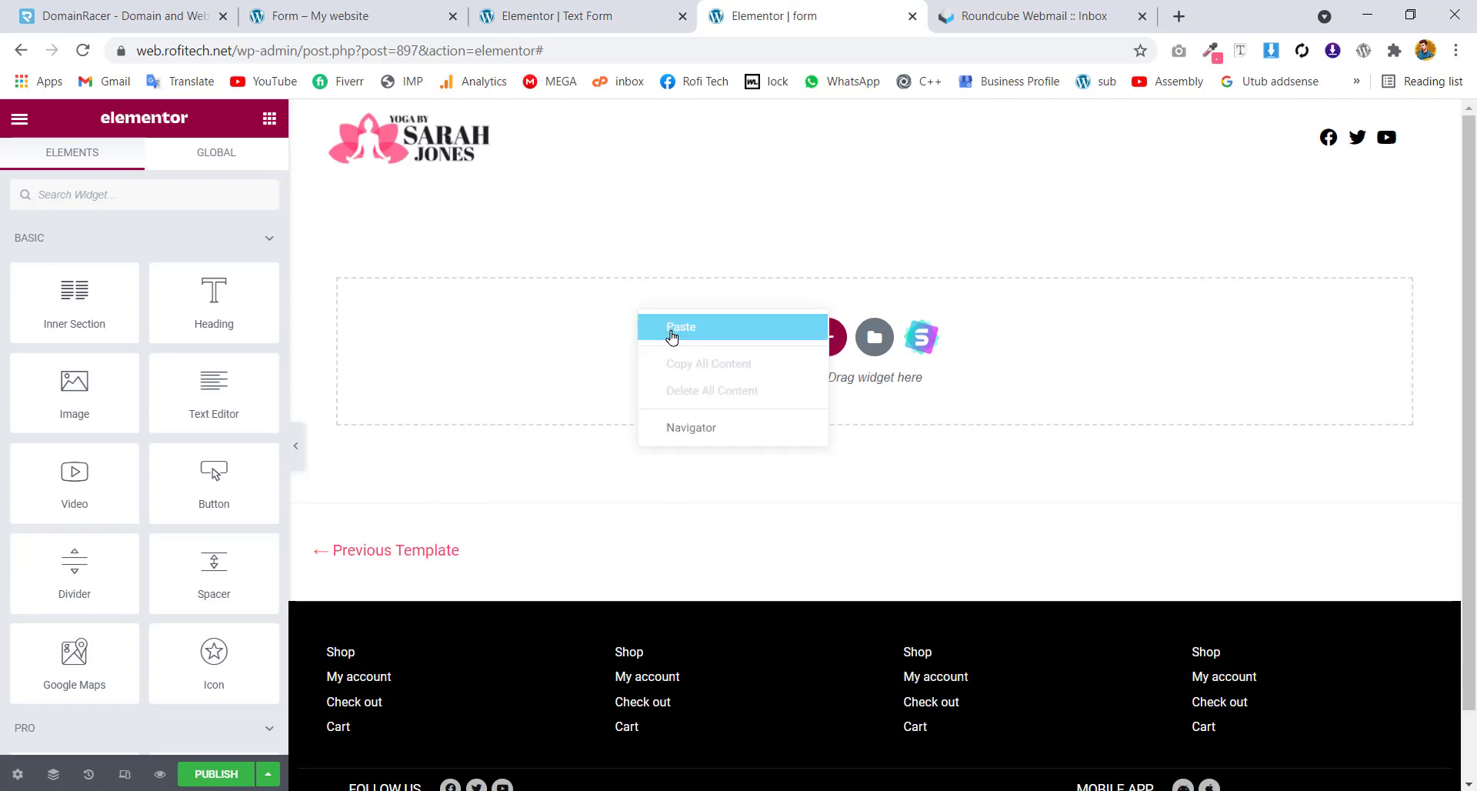
pyautogui.click(671, 332)
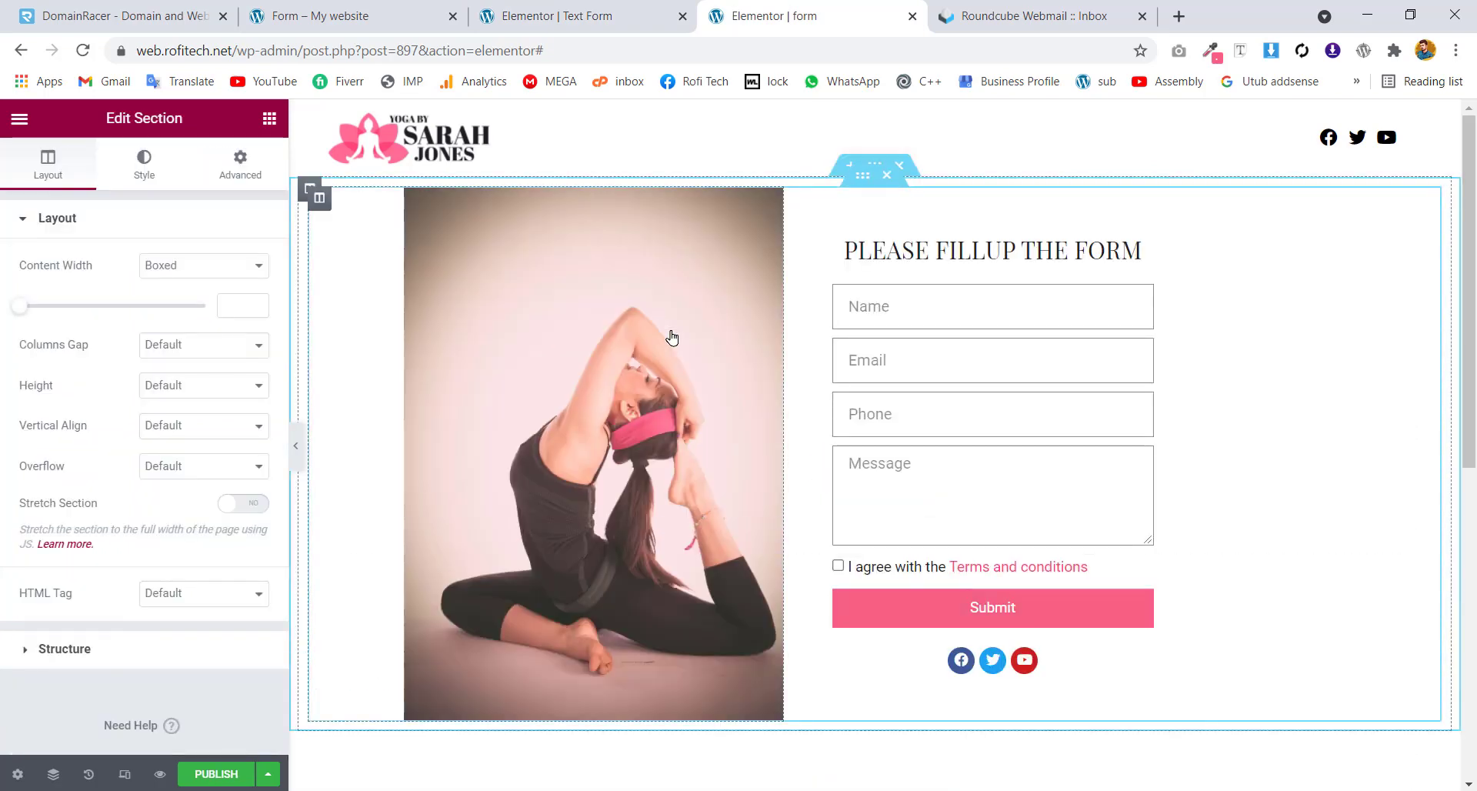
pyautogui.rightClick(320, 199)
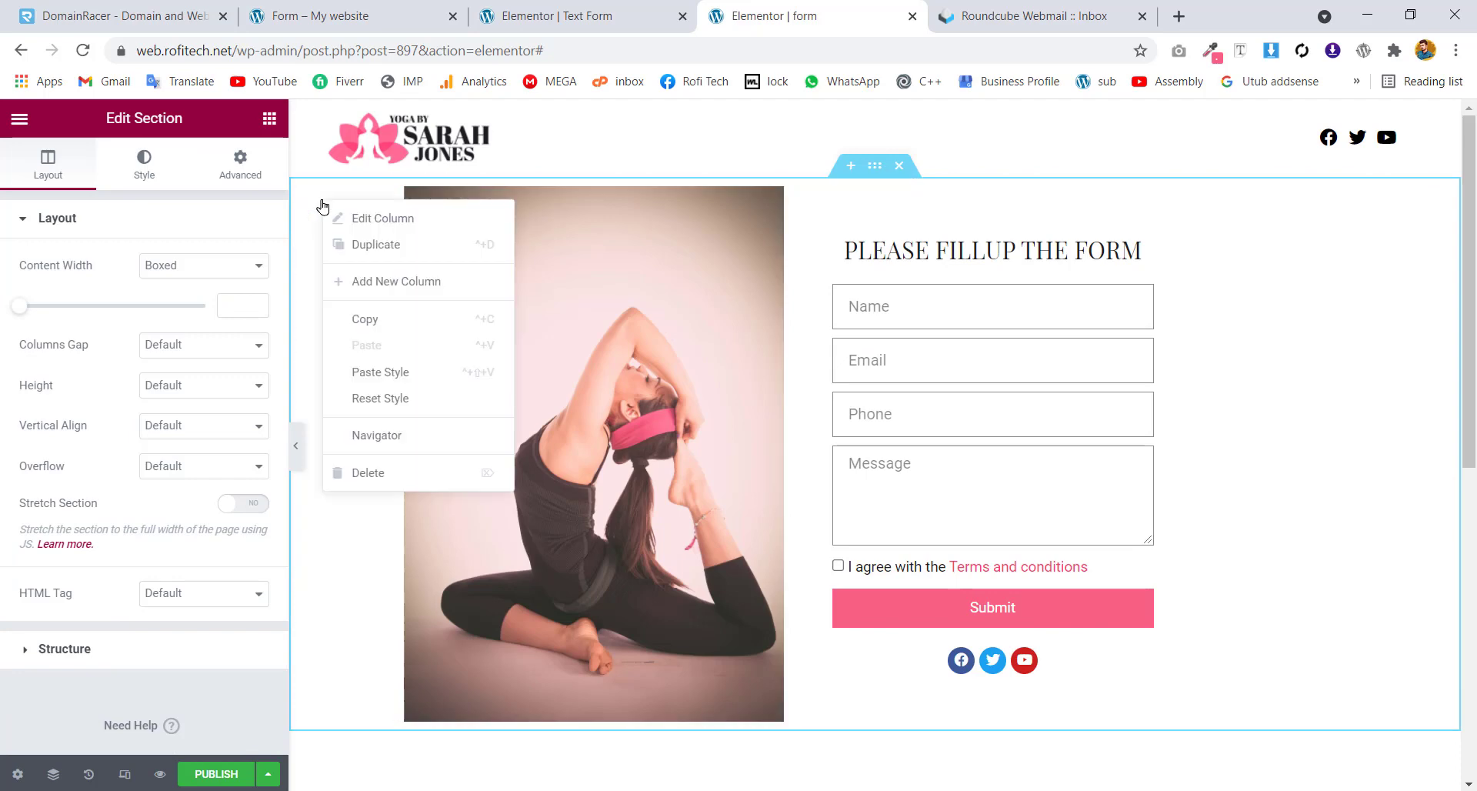
pyautogui.click(372, 472)
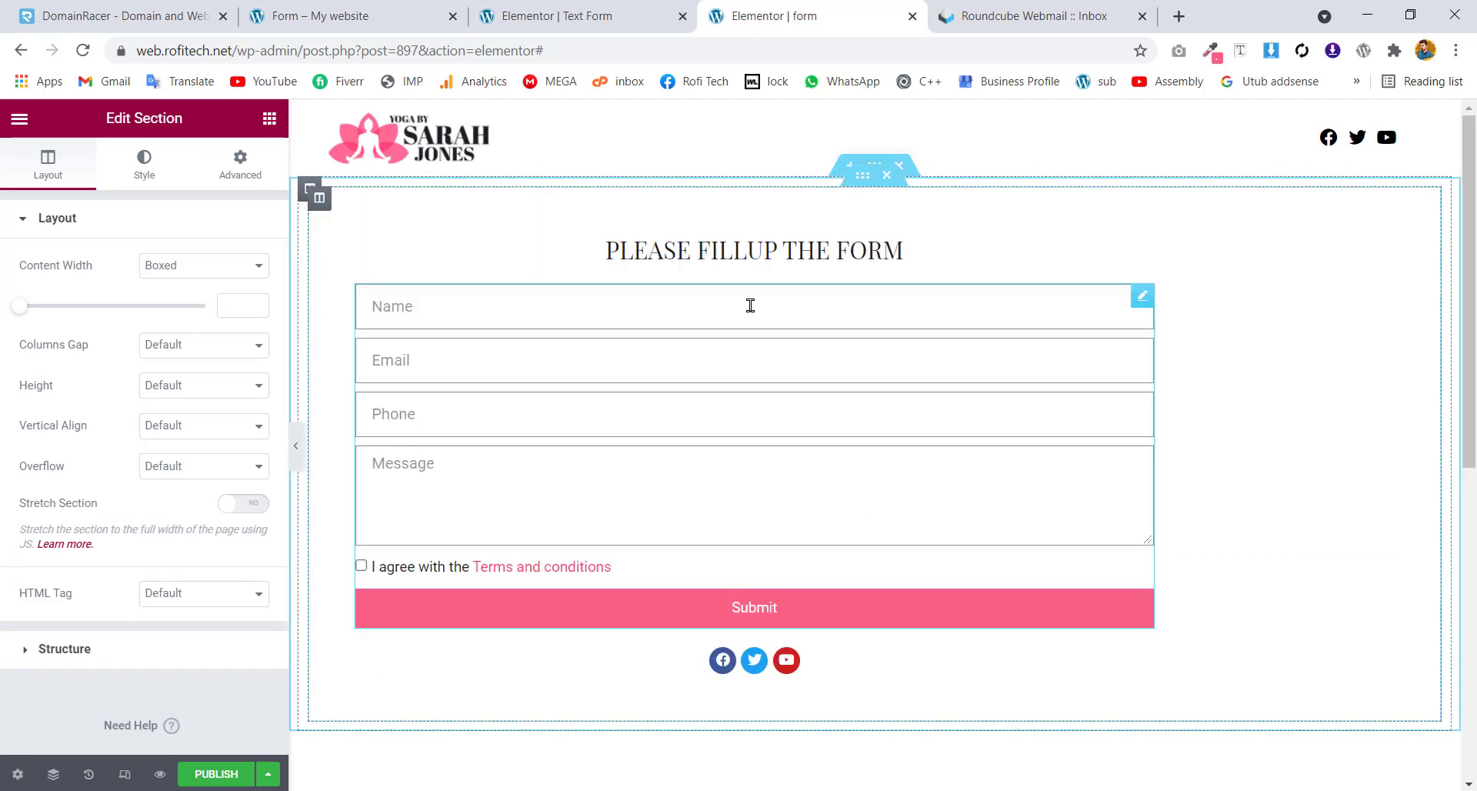
# Set the right margin of the column holding the form to 0 in the section template
pyautogui.click(854, 193)
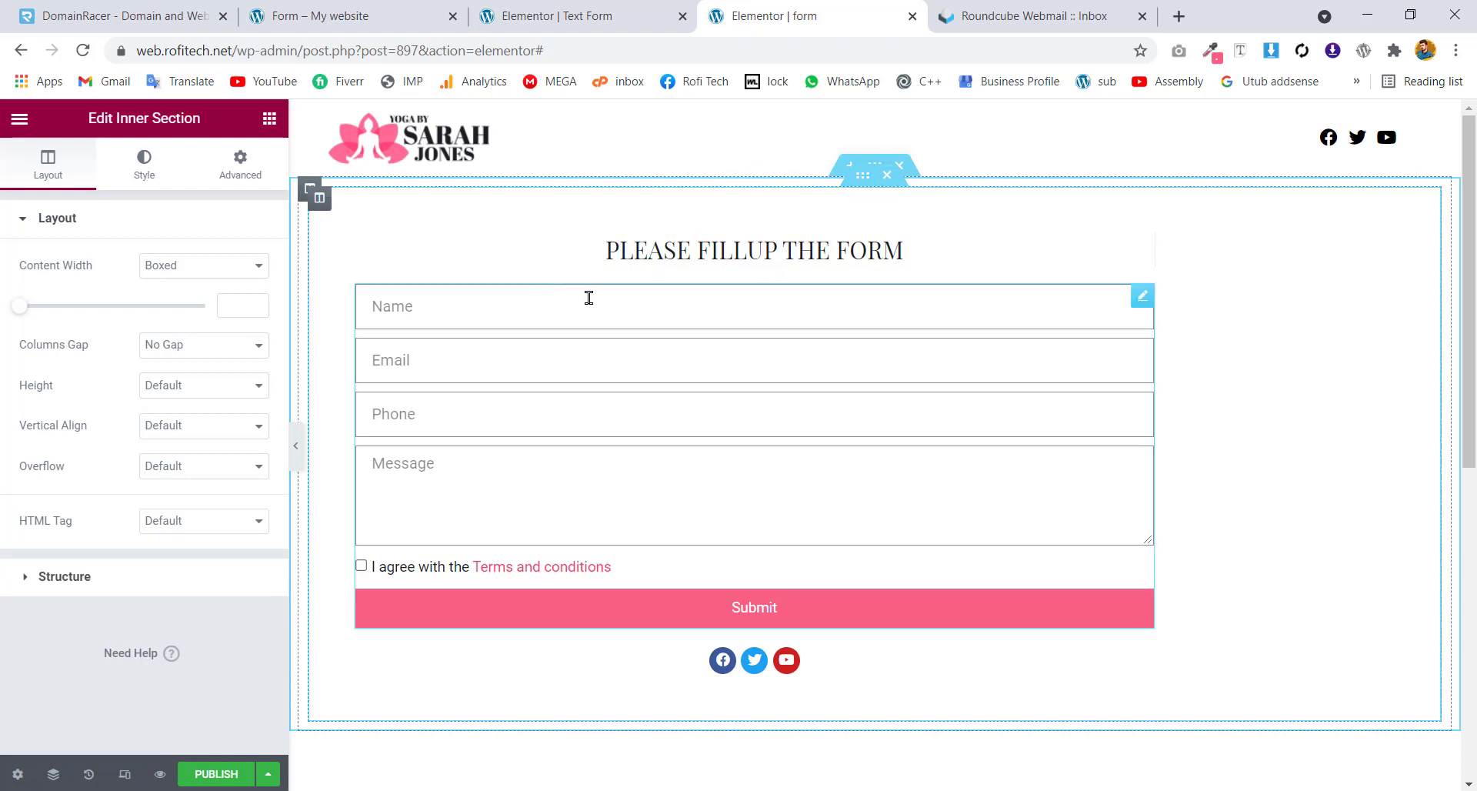
pyautogui.click(320, 198)
pyautogui.click(244, 184)
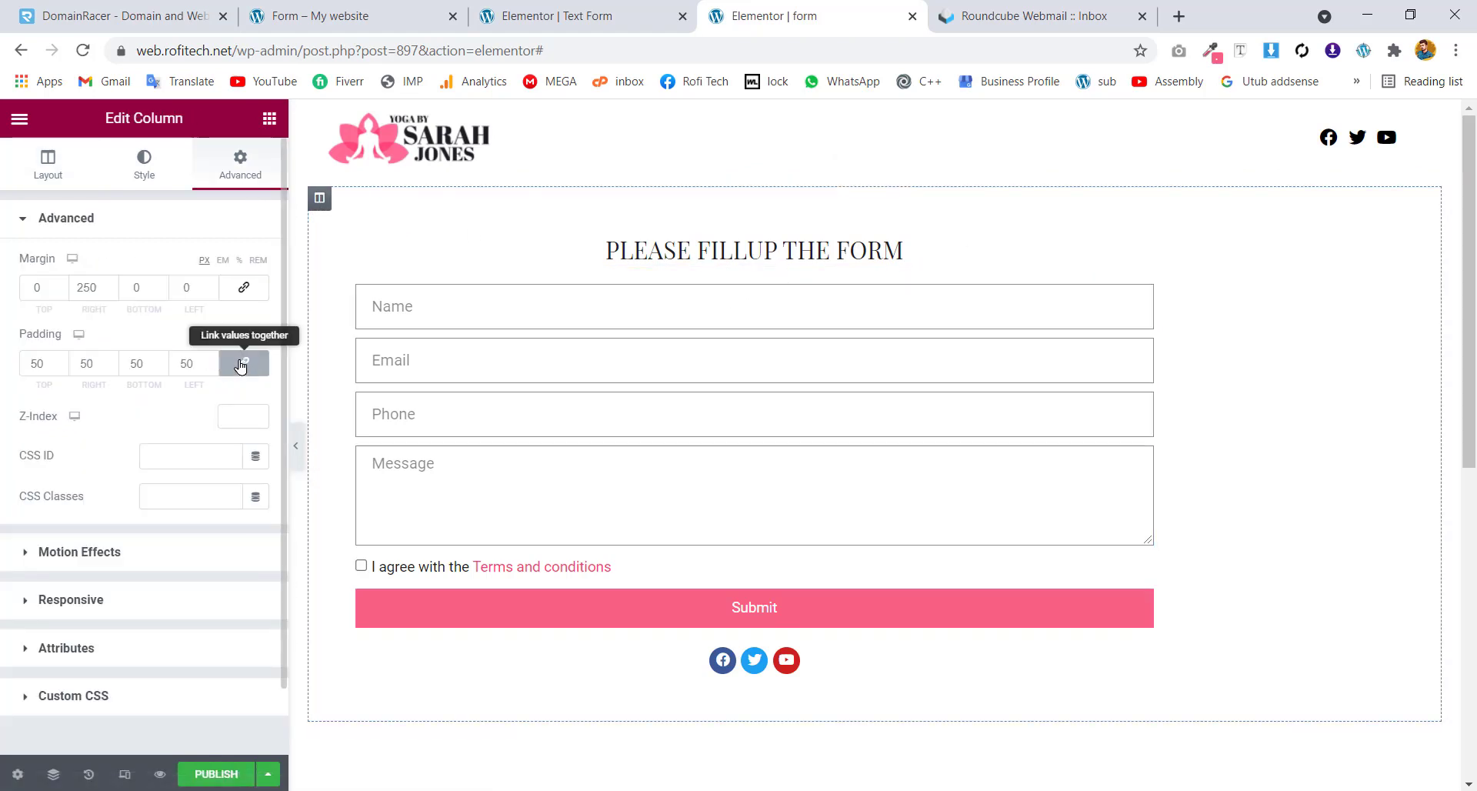
pyautogui.click(79, 286)
pyautogui.doubleClick(79, 286)
pyautogui.write('0')
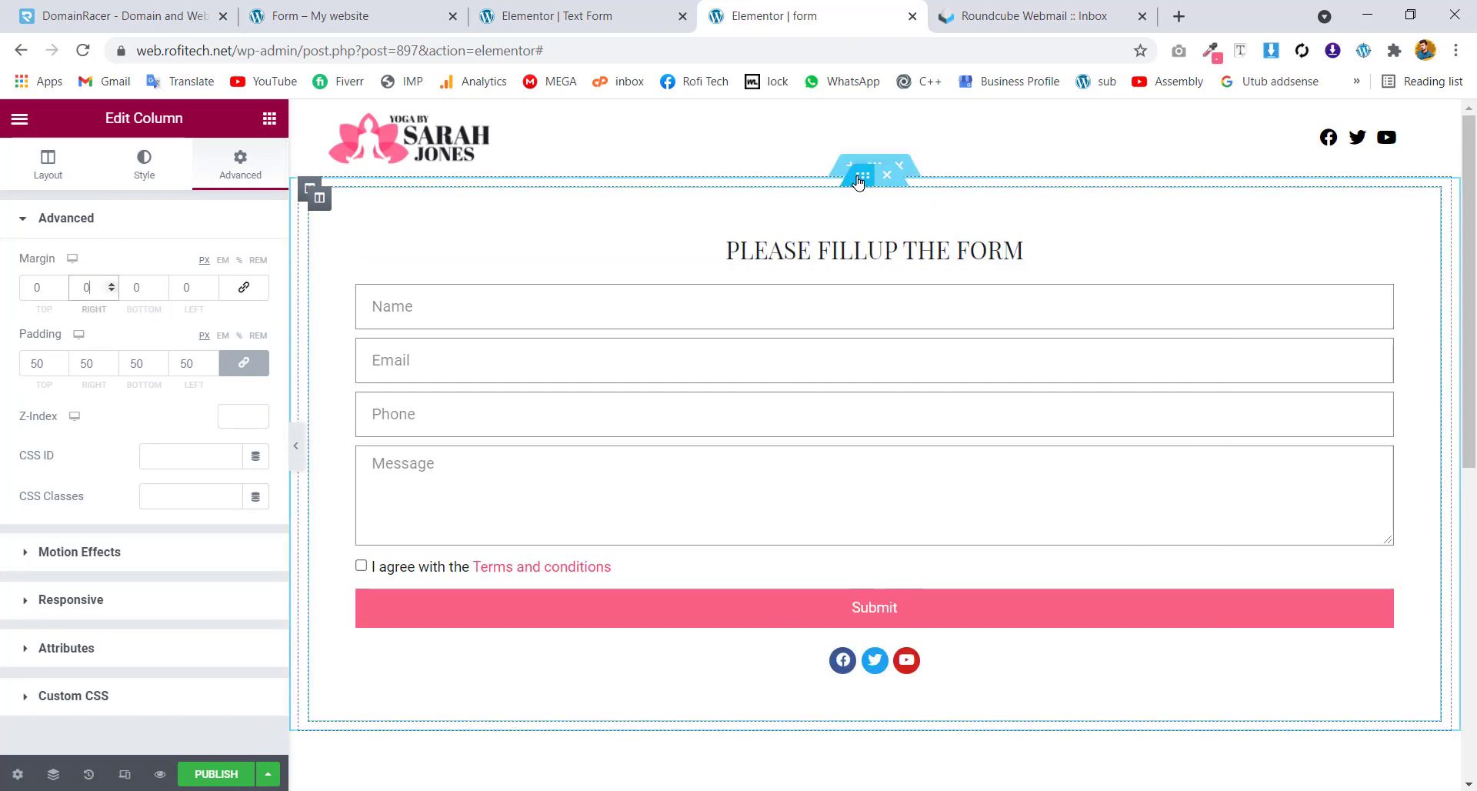
# Set the inner section's boxed content width to 500 and publish the form template
pyautogui.click(860, 178)
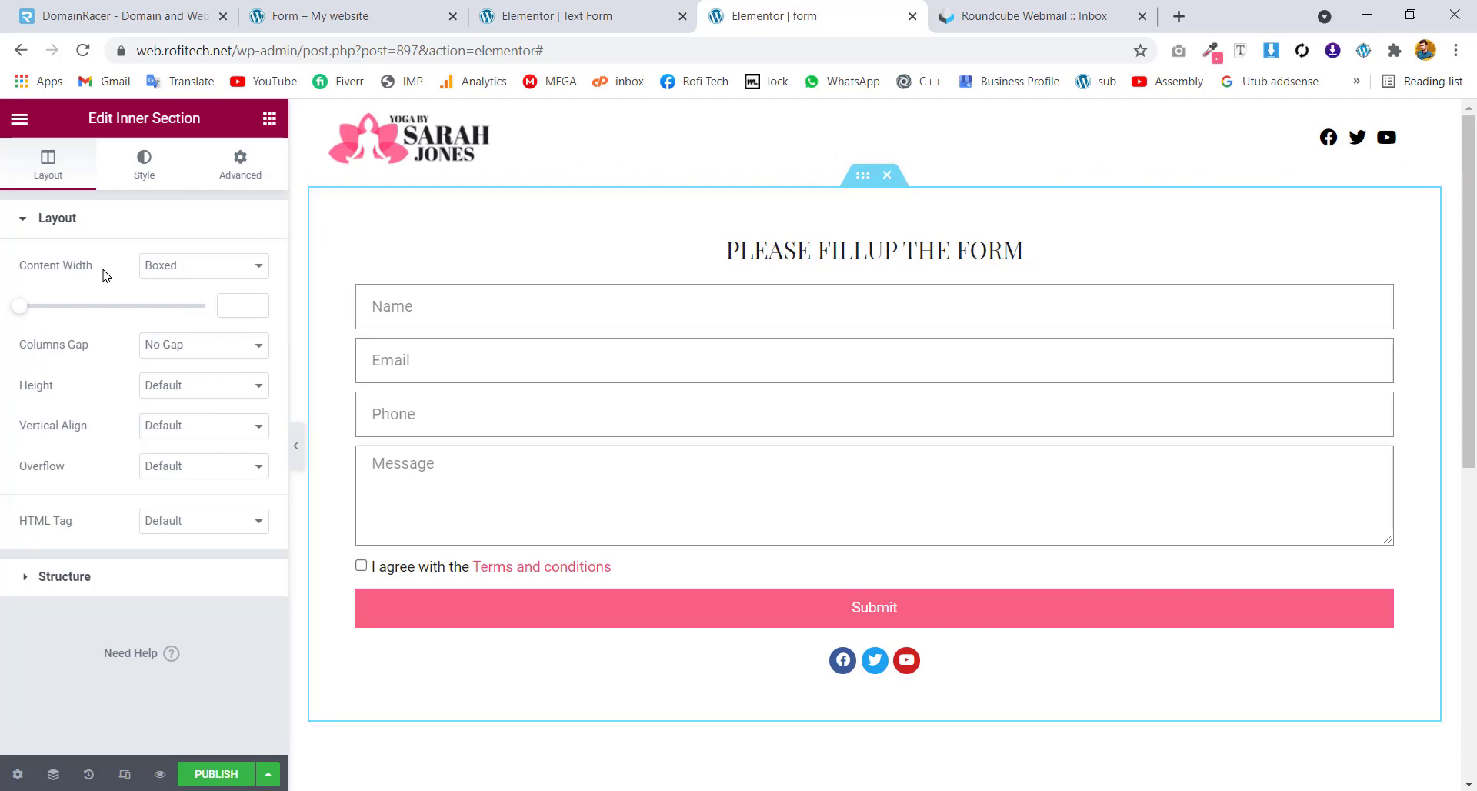
pyautogui.moveTo(15, 314)
pyautogui.mouseDown()
pyautogui.moveTo(31, 317)
pyautogui.moveTo(12, 320)
pyautogui.mouseUp()
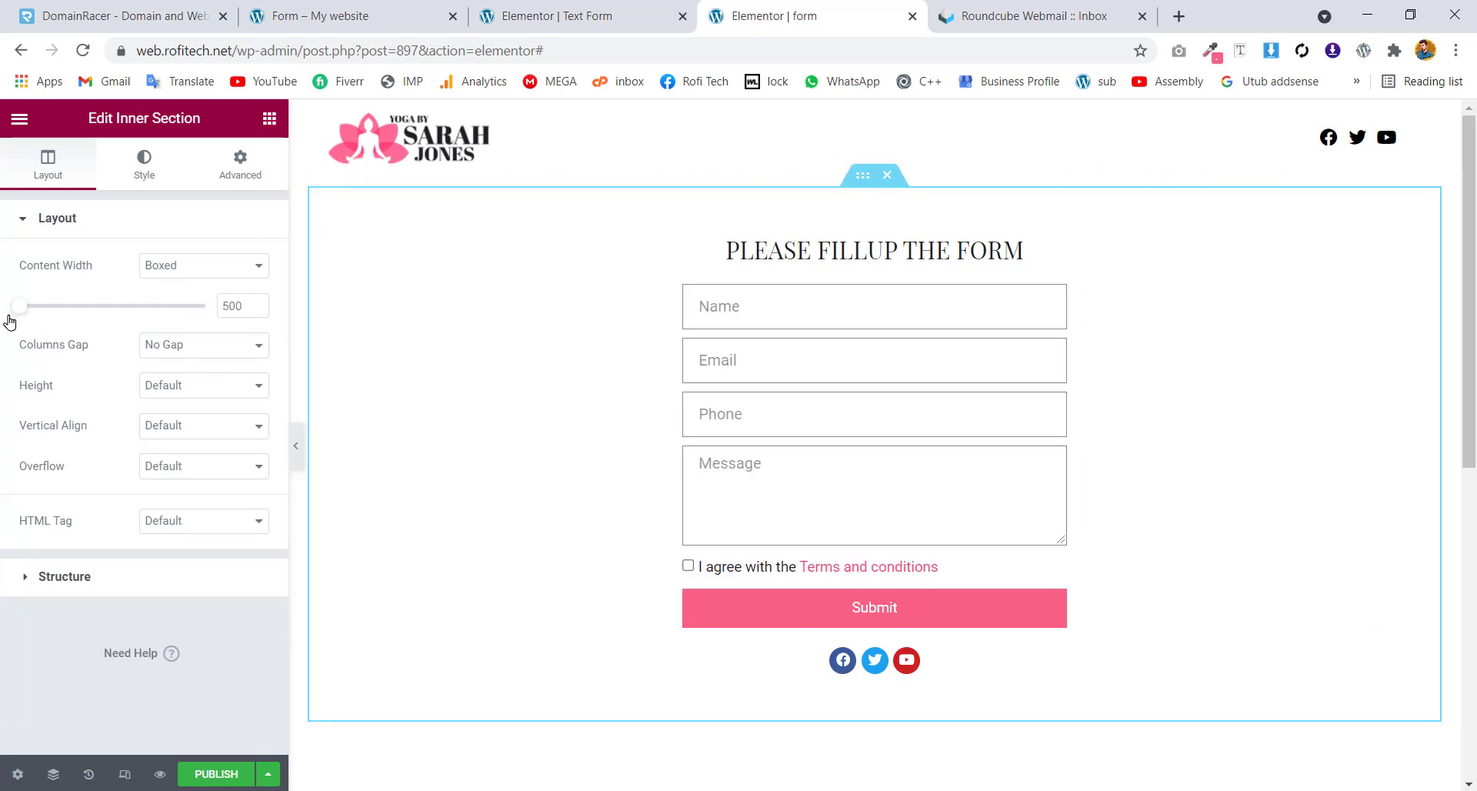
pyautogui.click(217, 773)
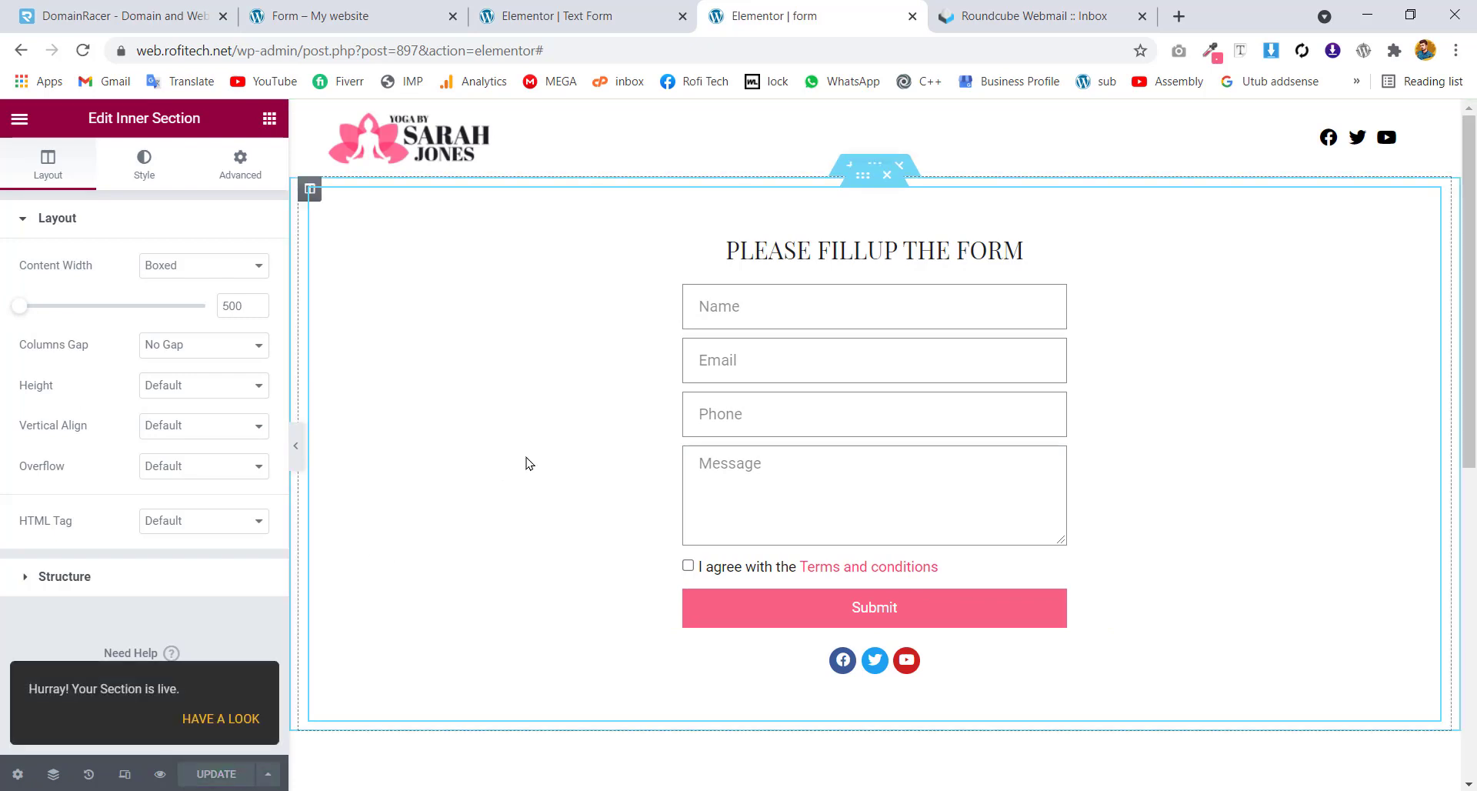
# Go to the WordPress dashboard's saved templates and copy the shortcode of the "form" section template
pyautogui.moveTo(544, 50); pyautogui.dragTo(307, 54)
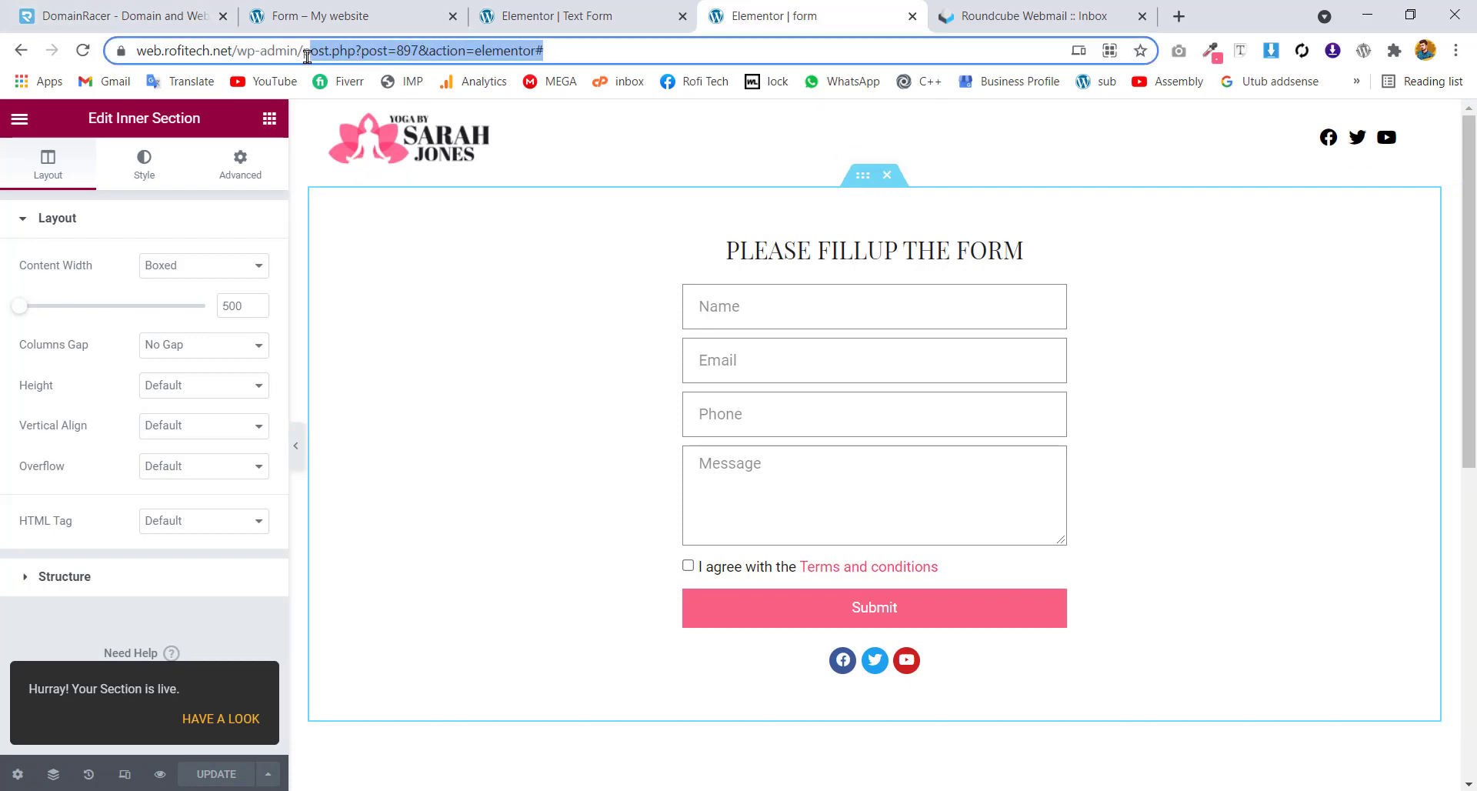
pyautogui.press('BackSpace')
pyautogui.press('Return')
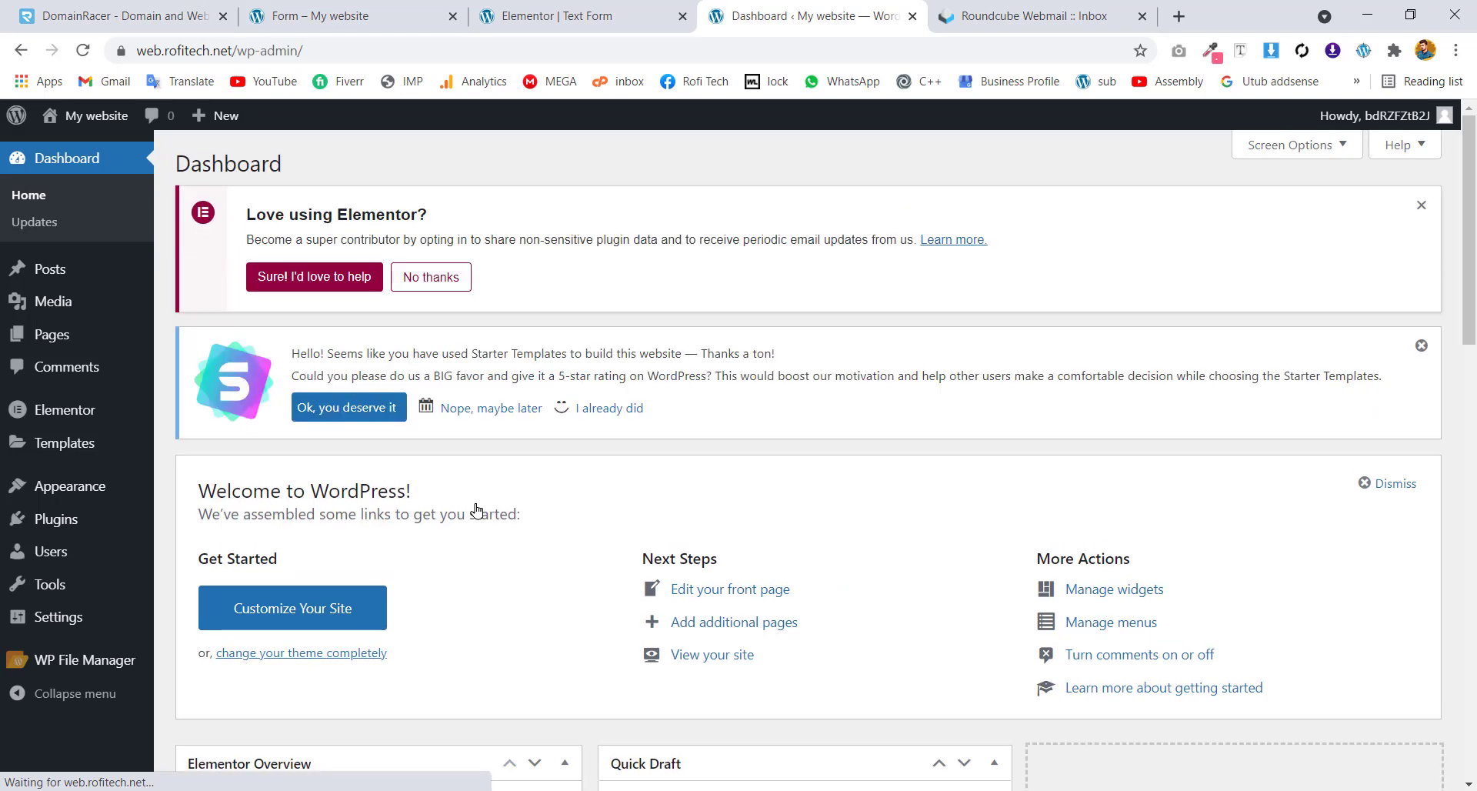
pyautogui.moveTo(71, 437)
pyautogui.click(215, 453)
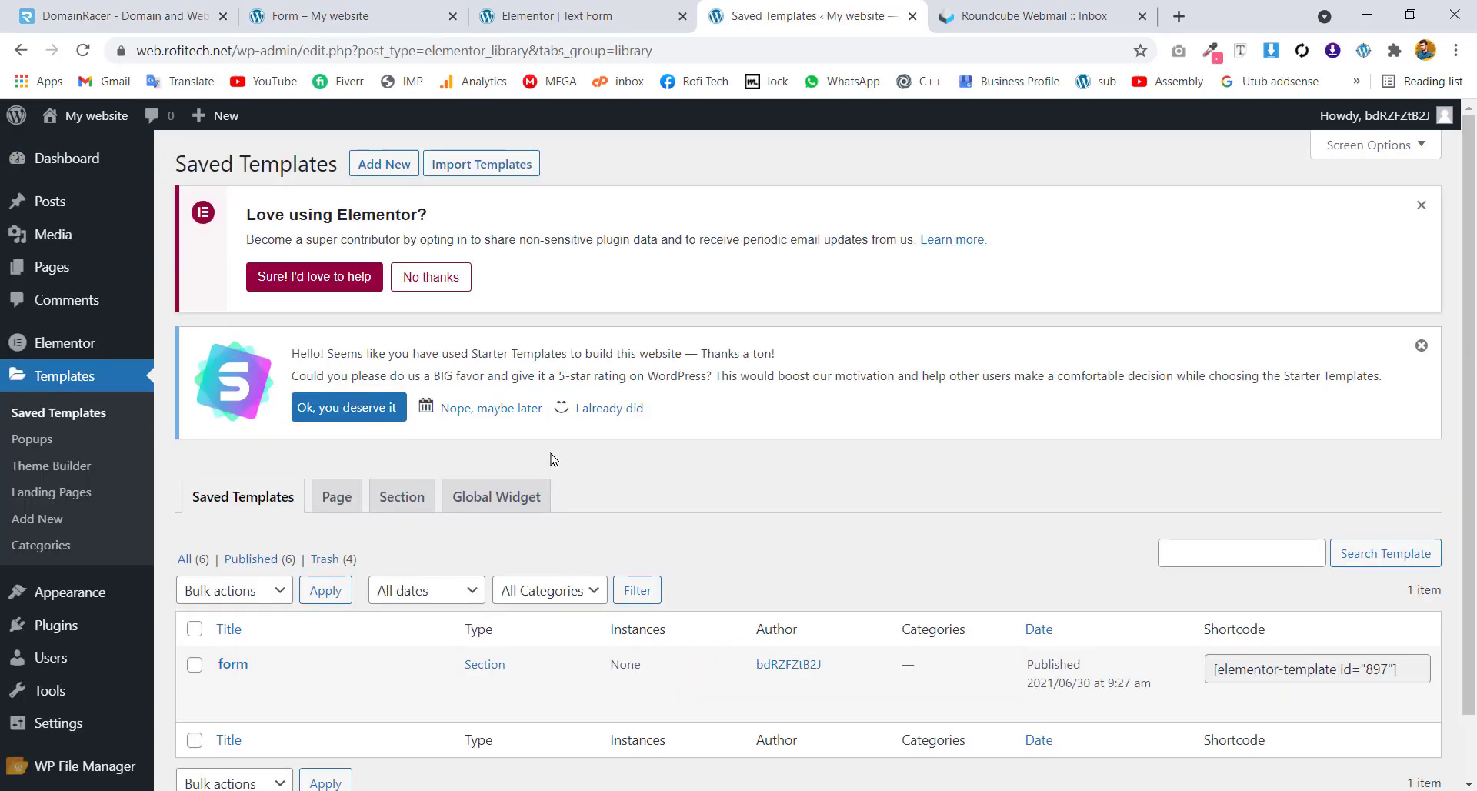
pyautogui.click(1279, 662)
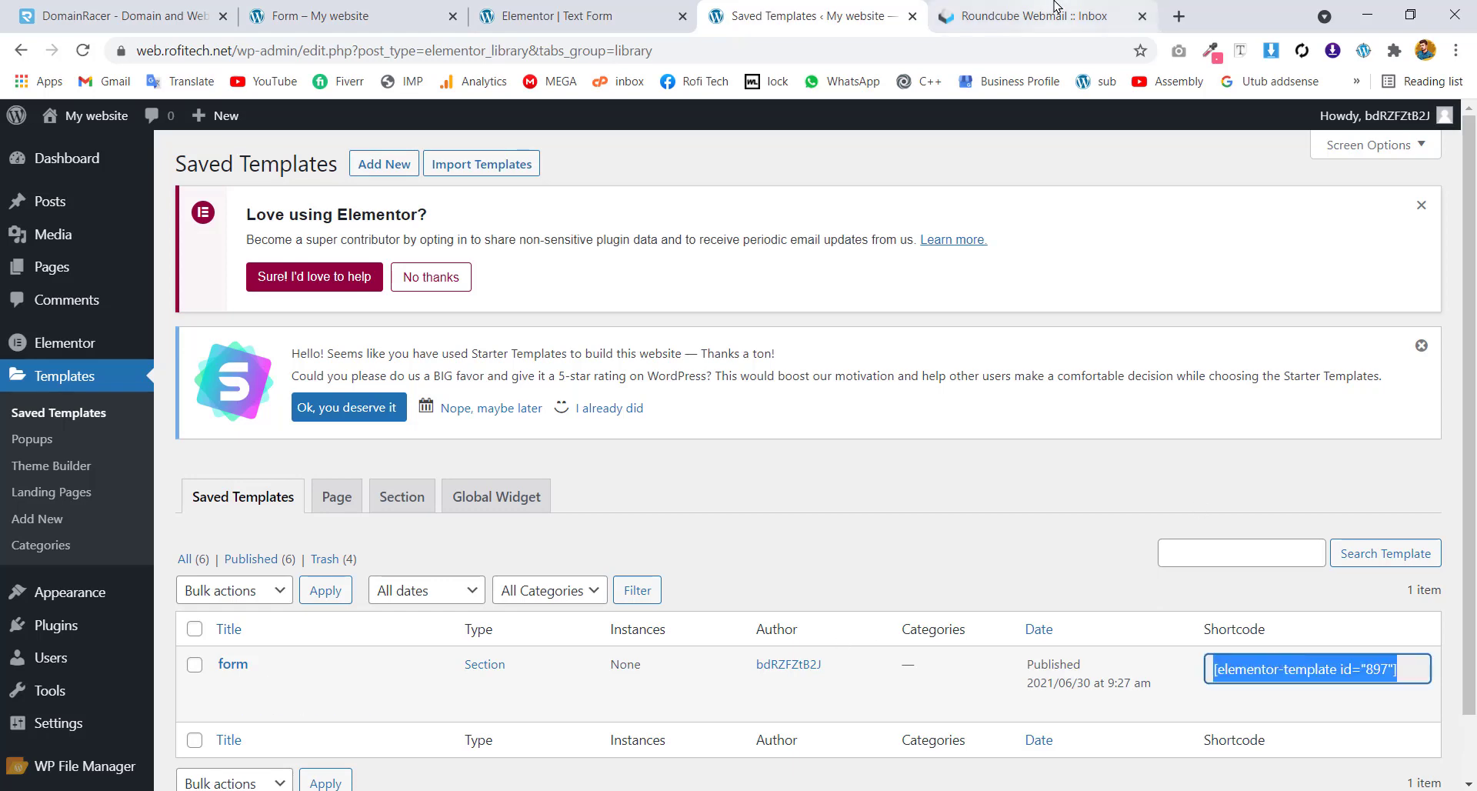
# On the Text Form page, add a Shortcode widget below the social icons containing [elementor-template id="897"]
pyautogui.click(604, 15)
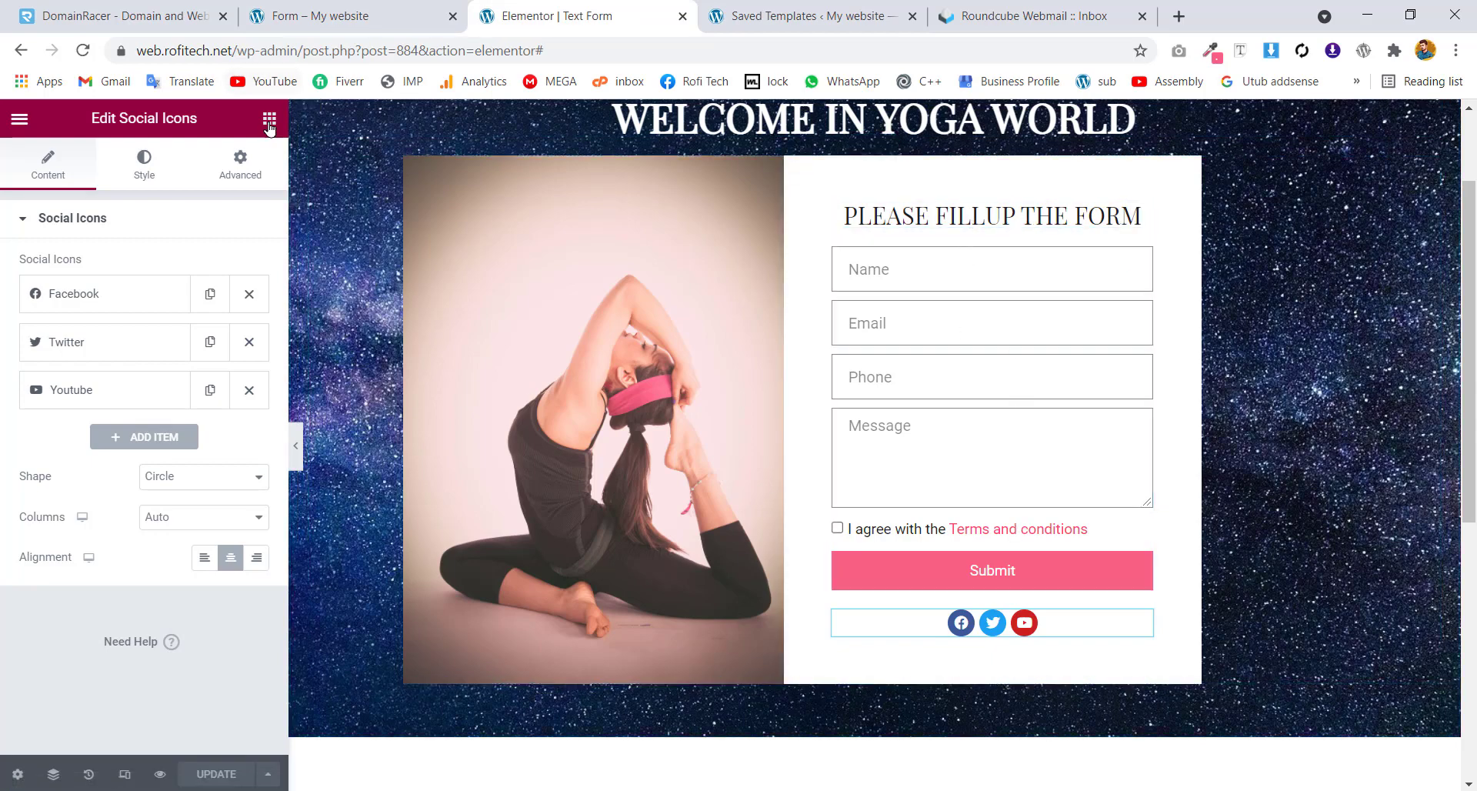
pyautogui.press('Escape')
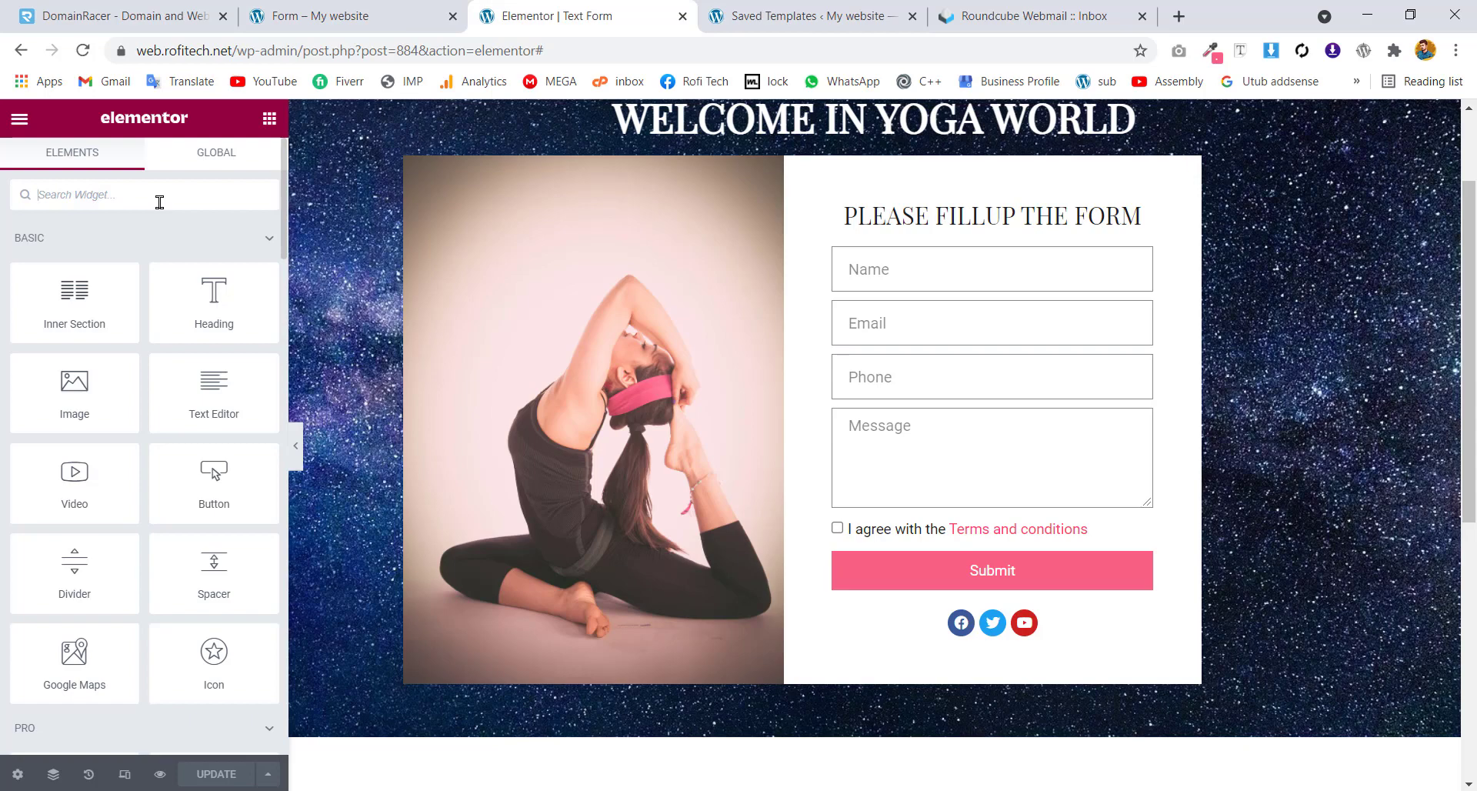
pyautogui.write('sh')
pyautogui.moveTo(74, 254); pyautogui.dragTo(984, 629)
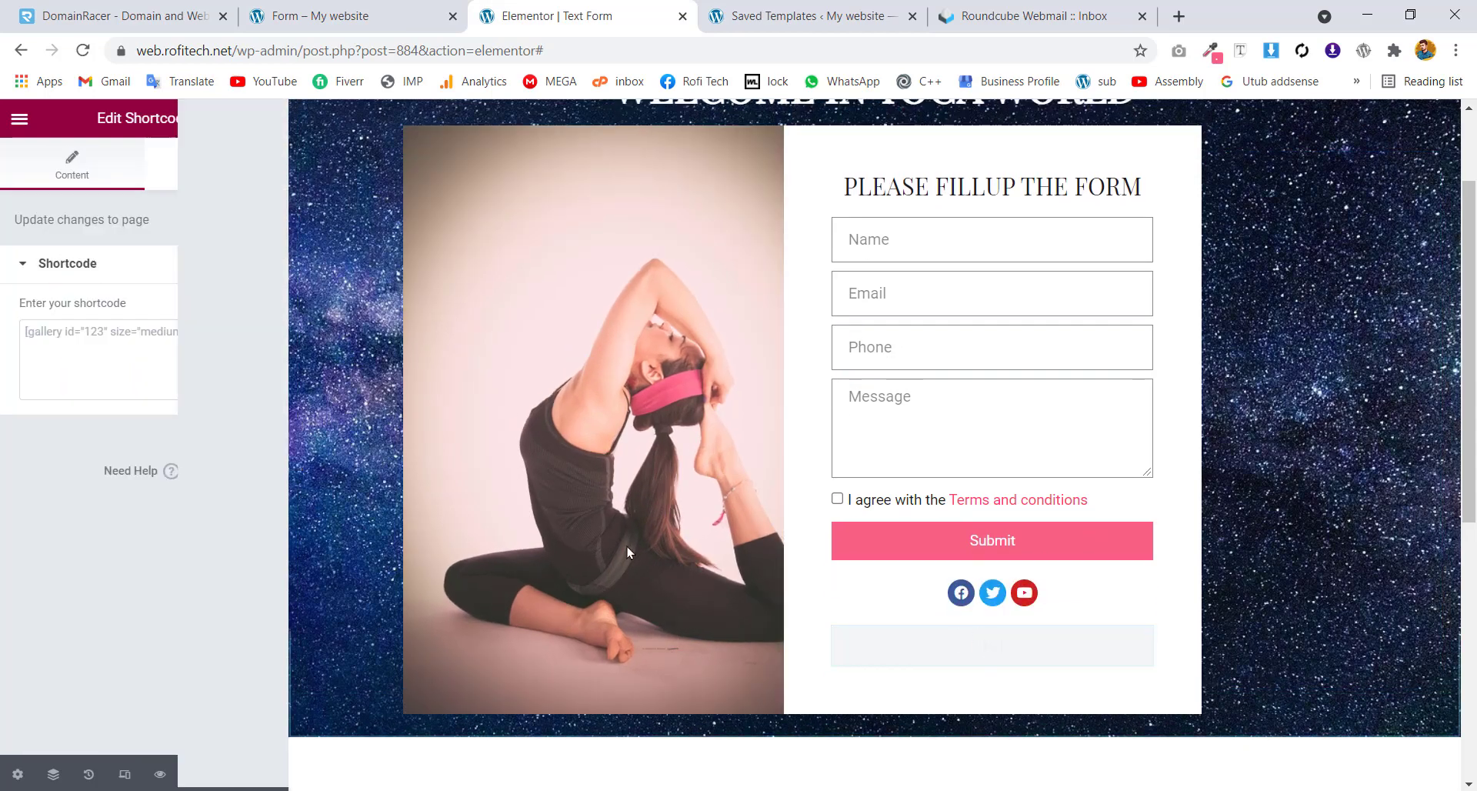
pyautogui.click(165, 332)
pyautogui.write('[elementor-template id="893"]')
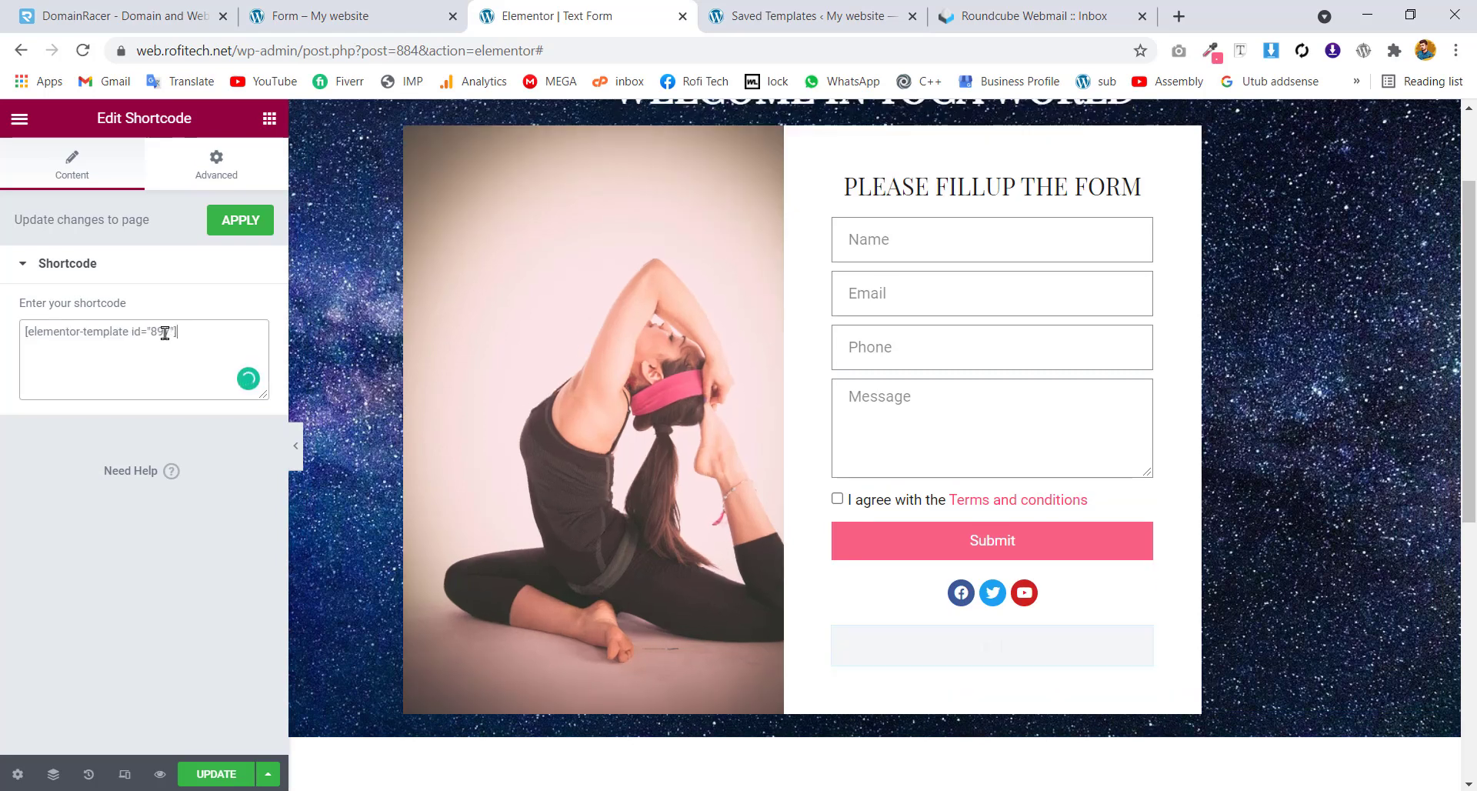
# Delete the original Form and Social Icons widgets above the embedded template, using the Navigator to find them
pyautogui.scroll(-5, 875, 444)
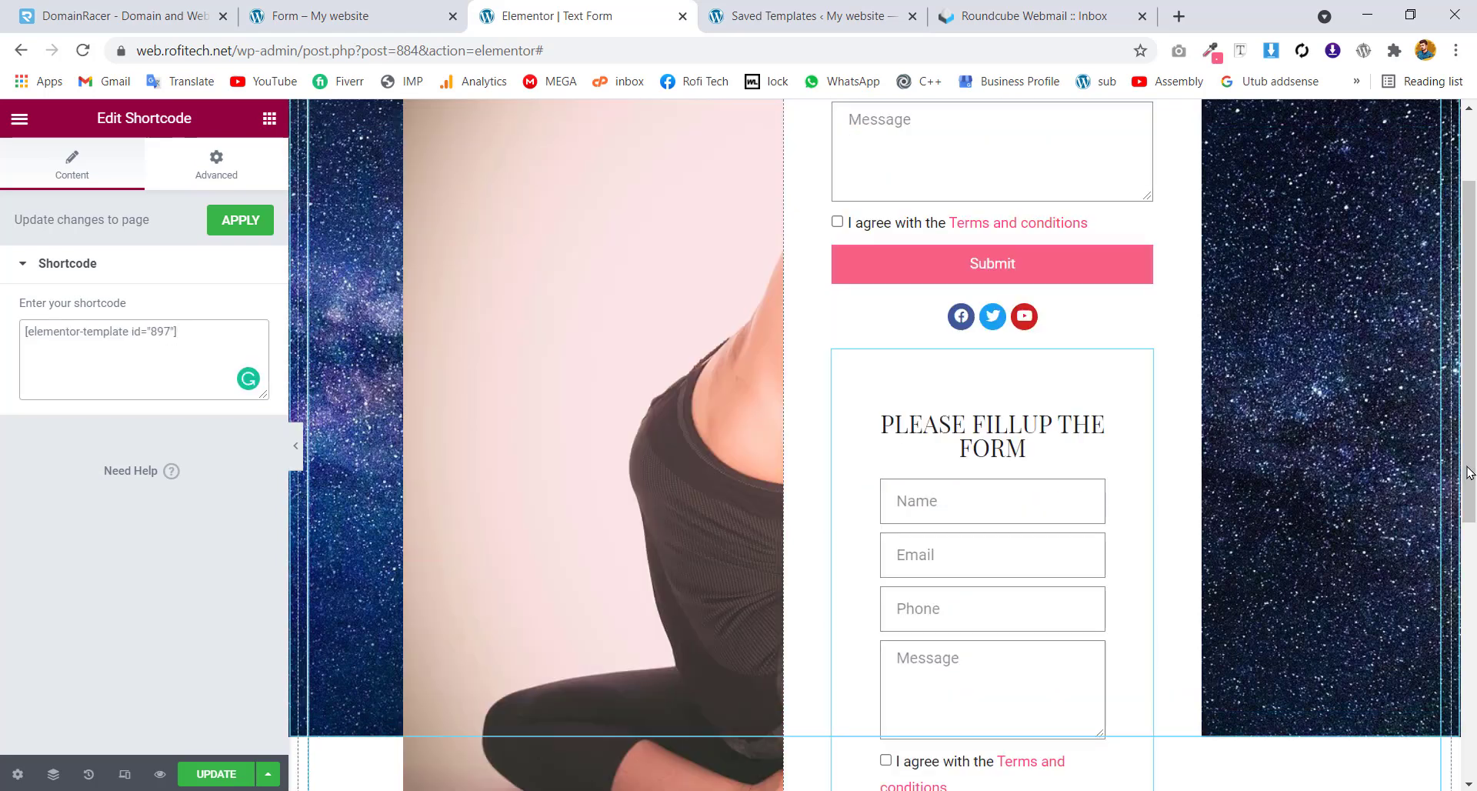
pyautogui.scroll(-2, 1015, 284)
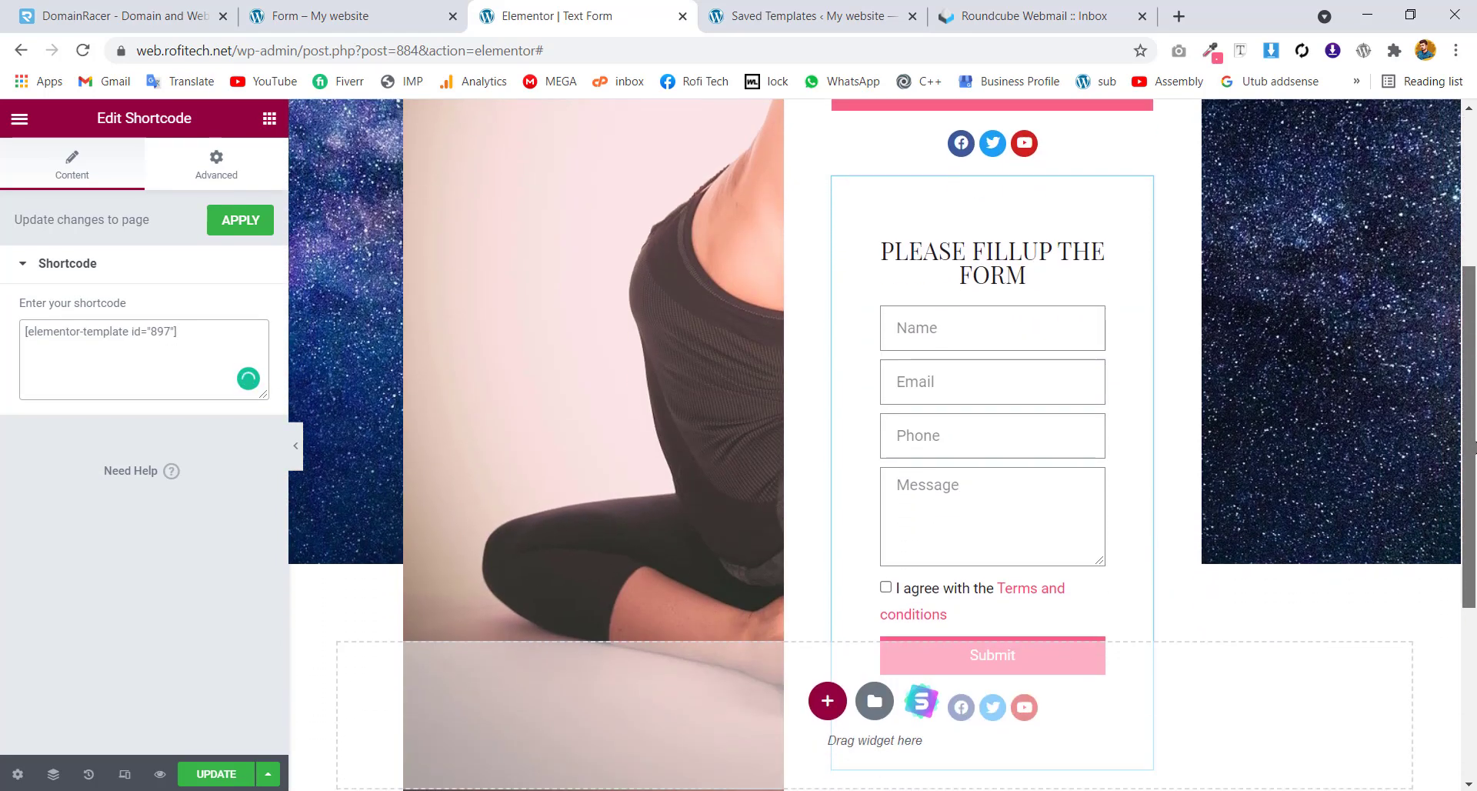
pyautogui.scroll(2, 1015, 285)
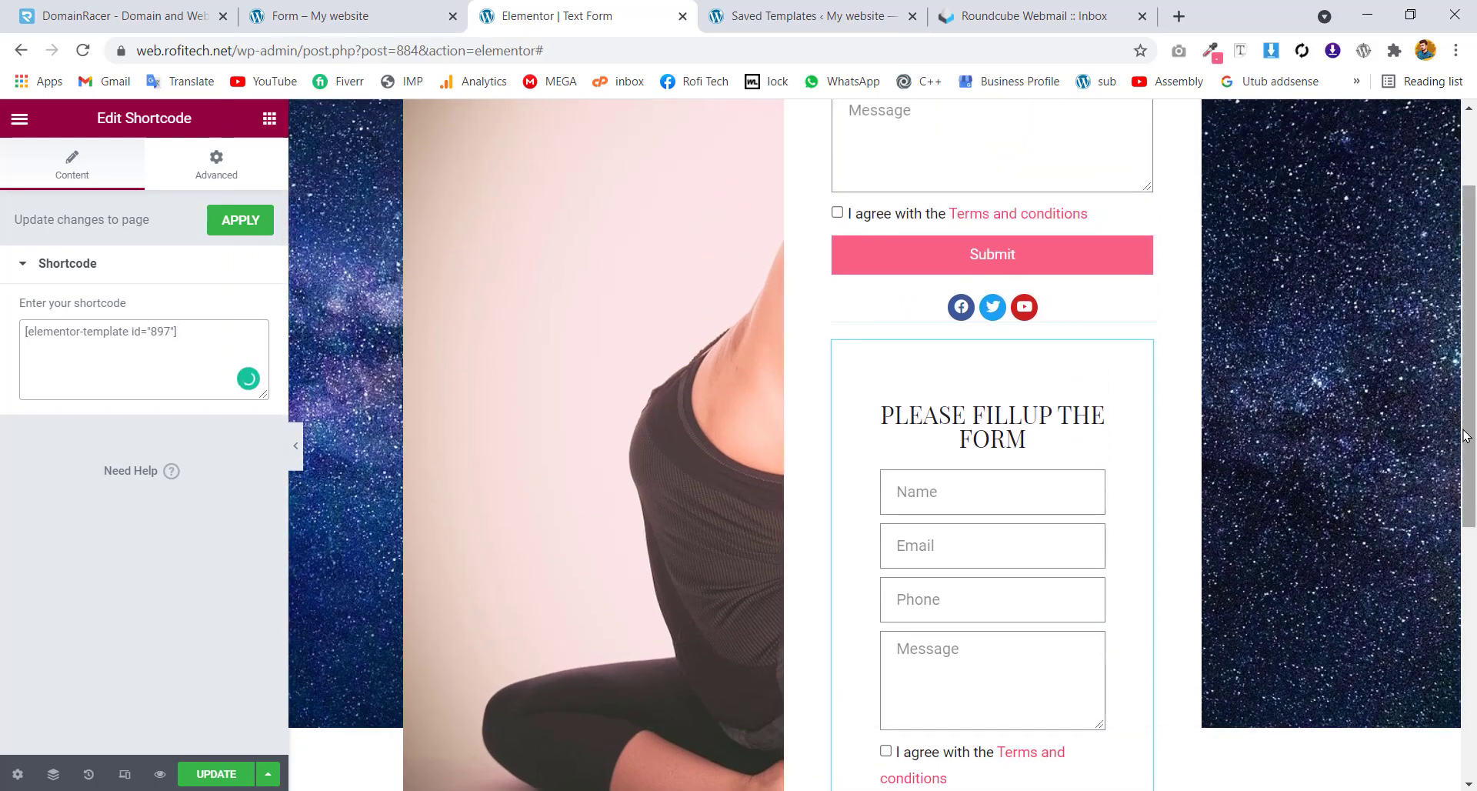
pyautogui.scroll(2, 1465, 435)
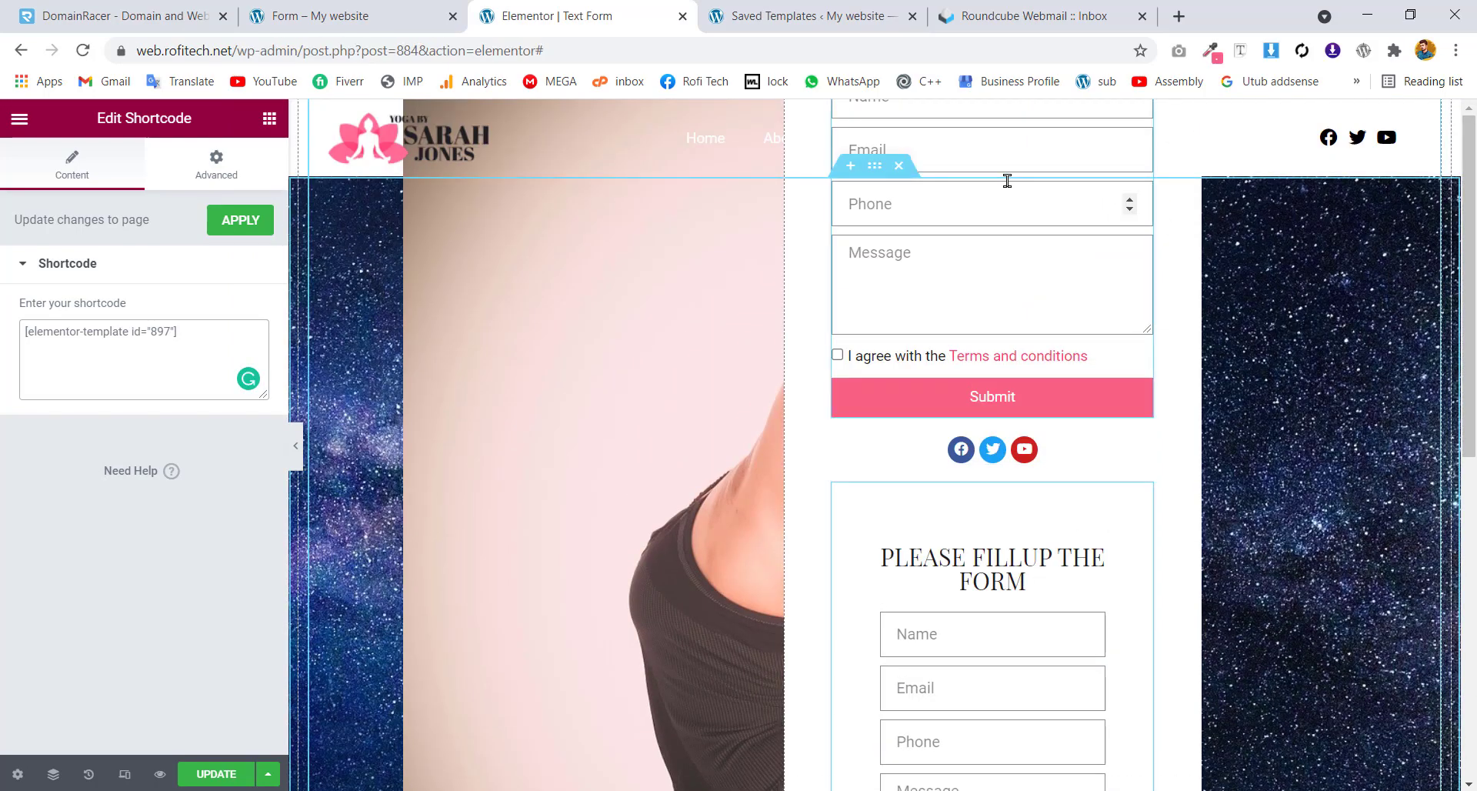
pyautogui.rightClick(849, 281)
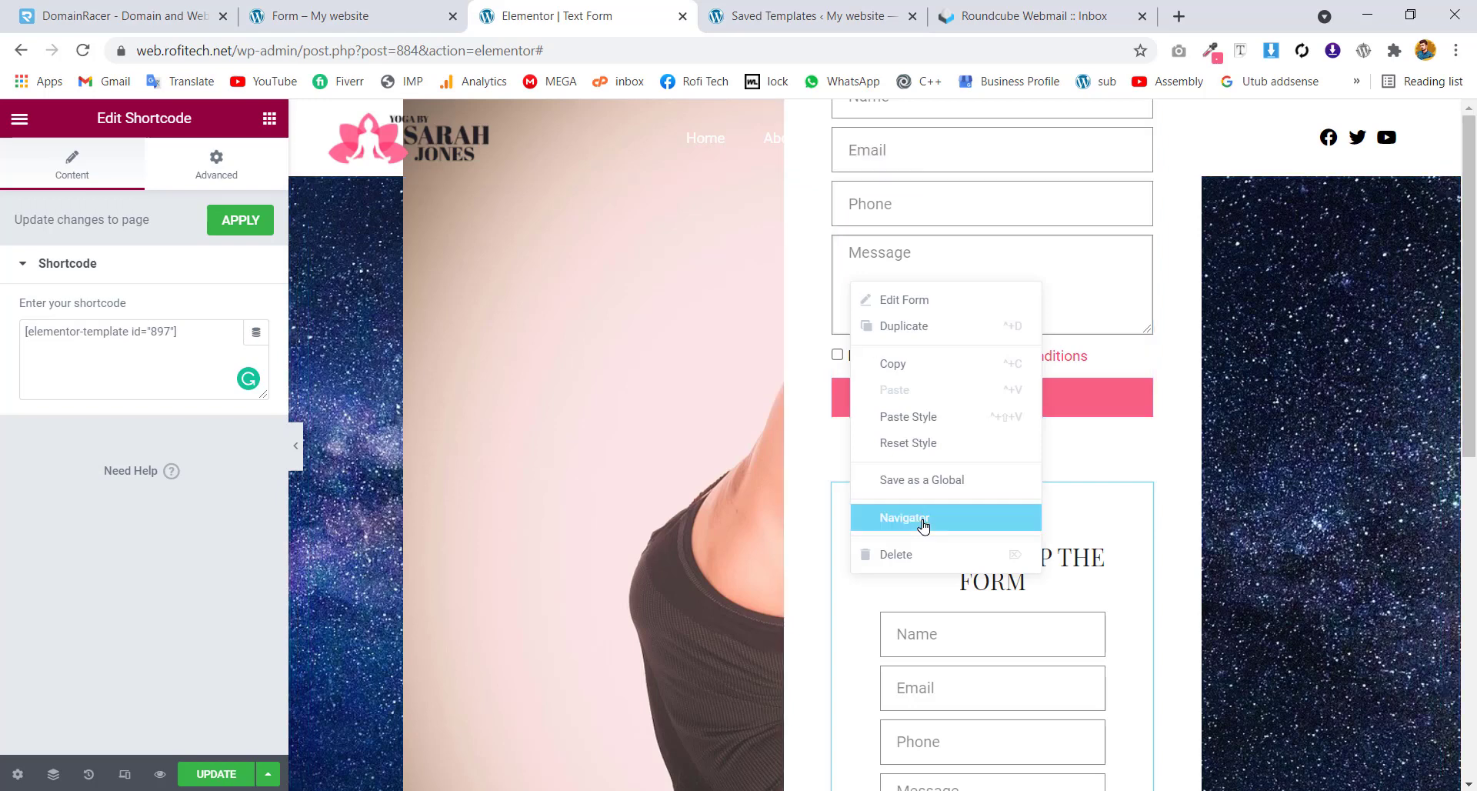
pyautogui.click(1015, 516)
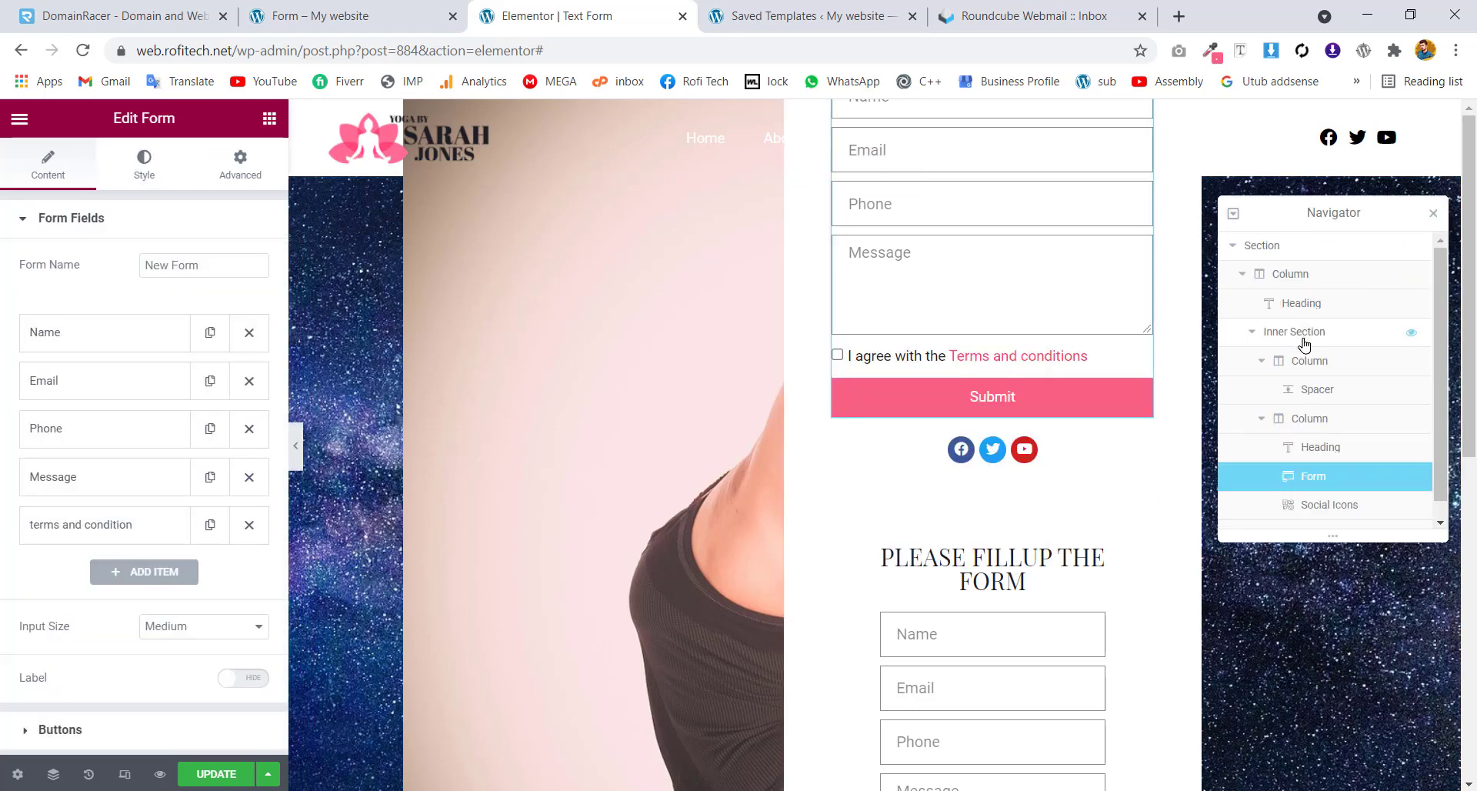
pyautogui.click(1304, 366)
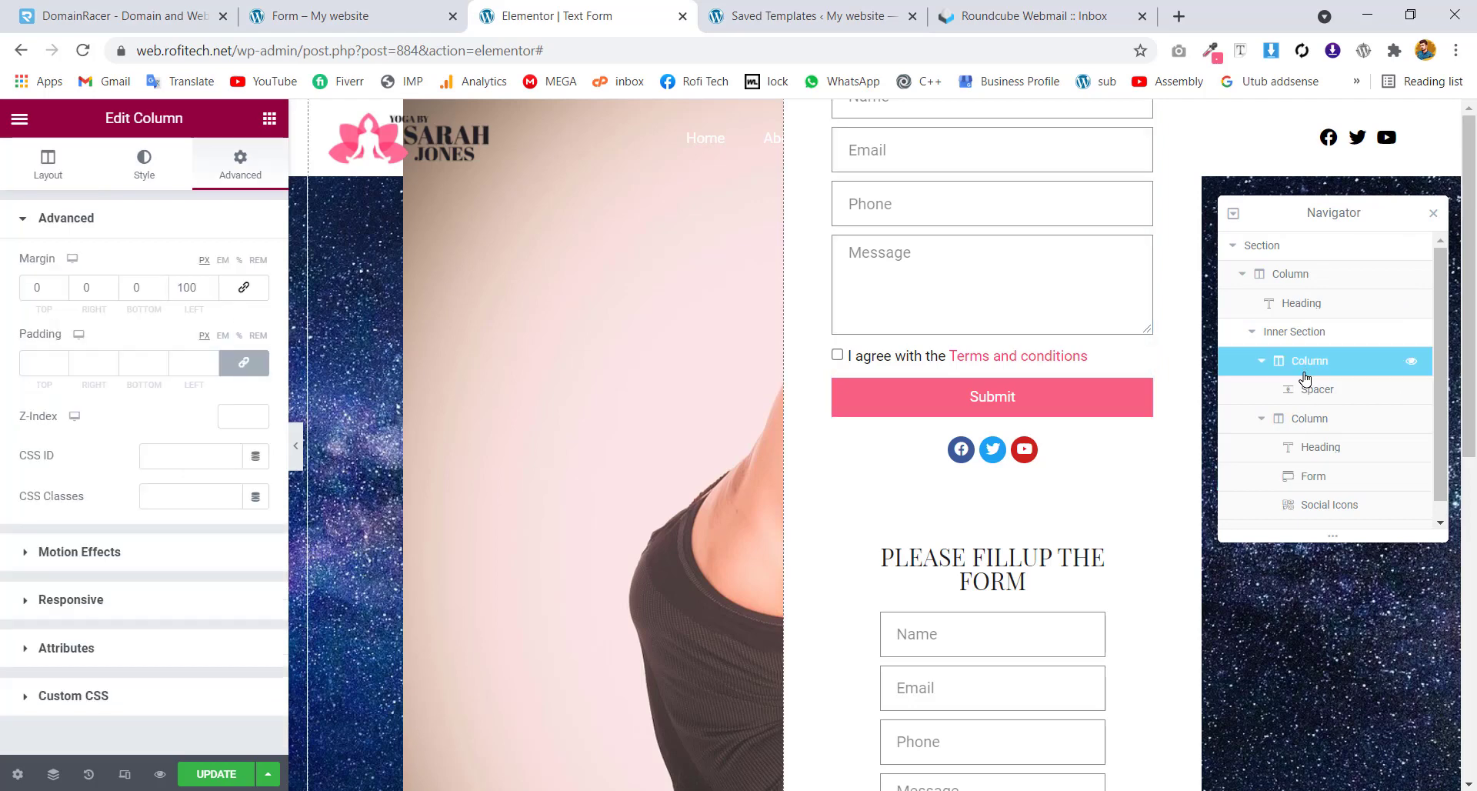
pyautogui.click(1305, 391)
pyautogui.click(1304, 420)
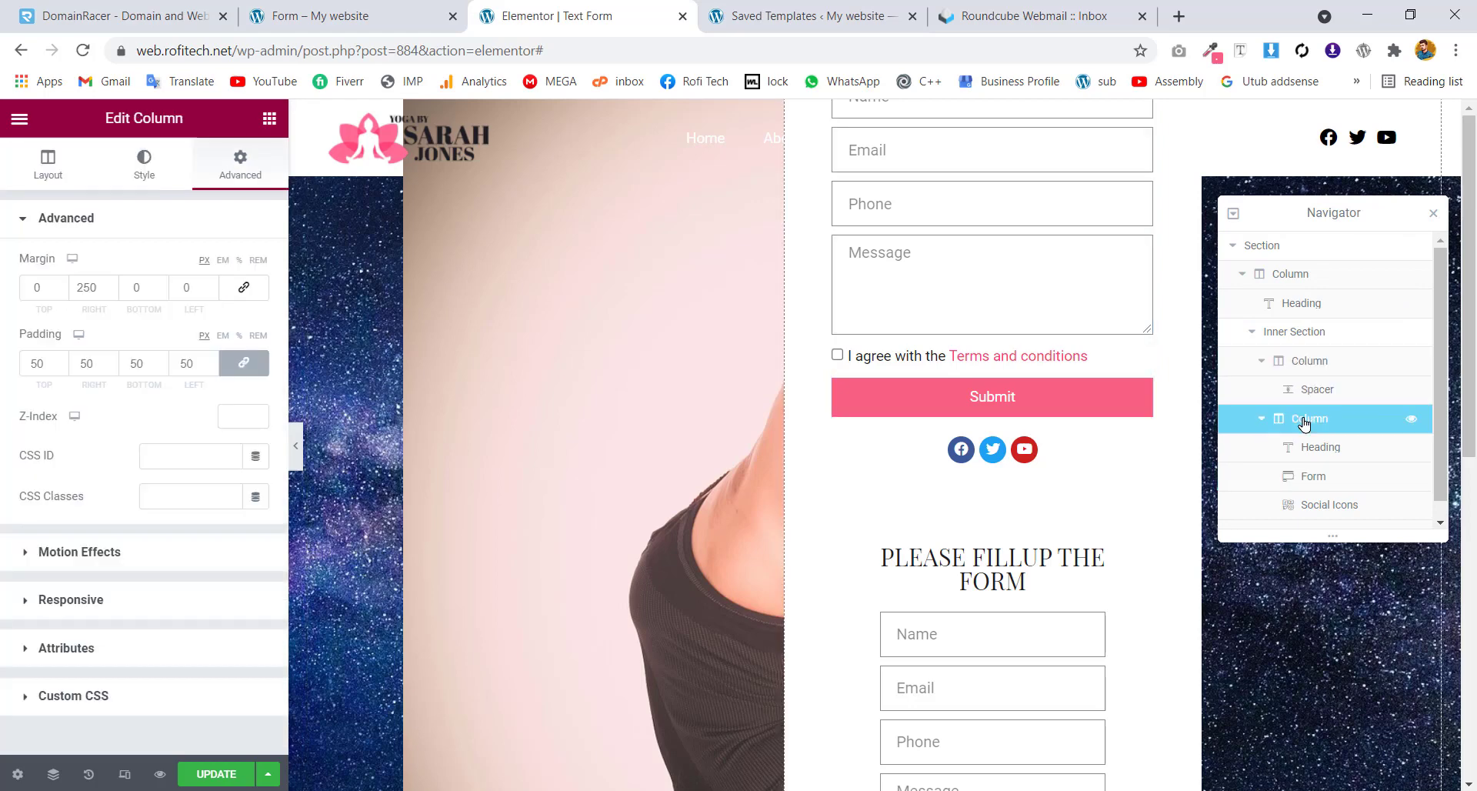
pyautogui.rightClick(1310, 480)
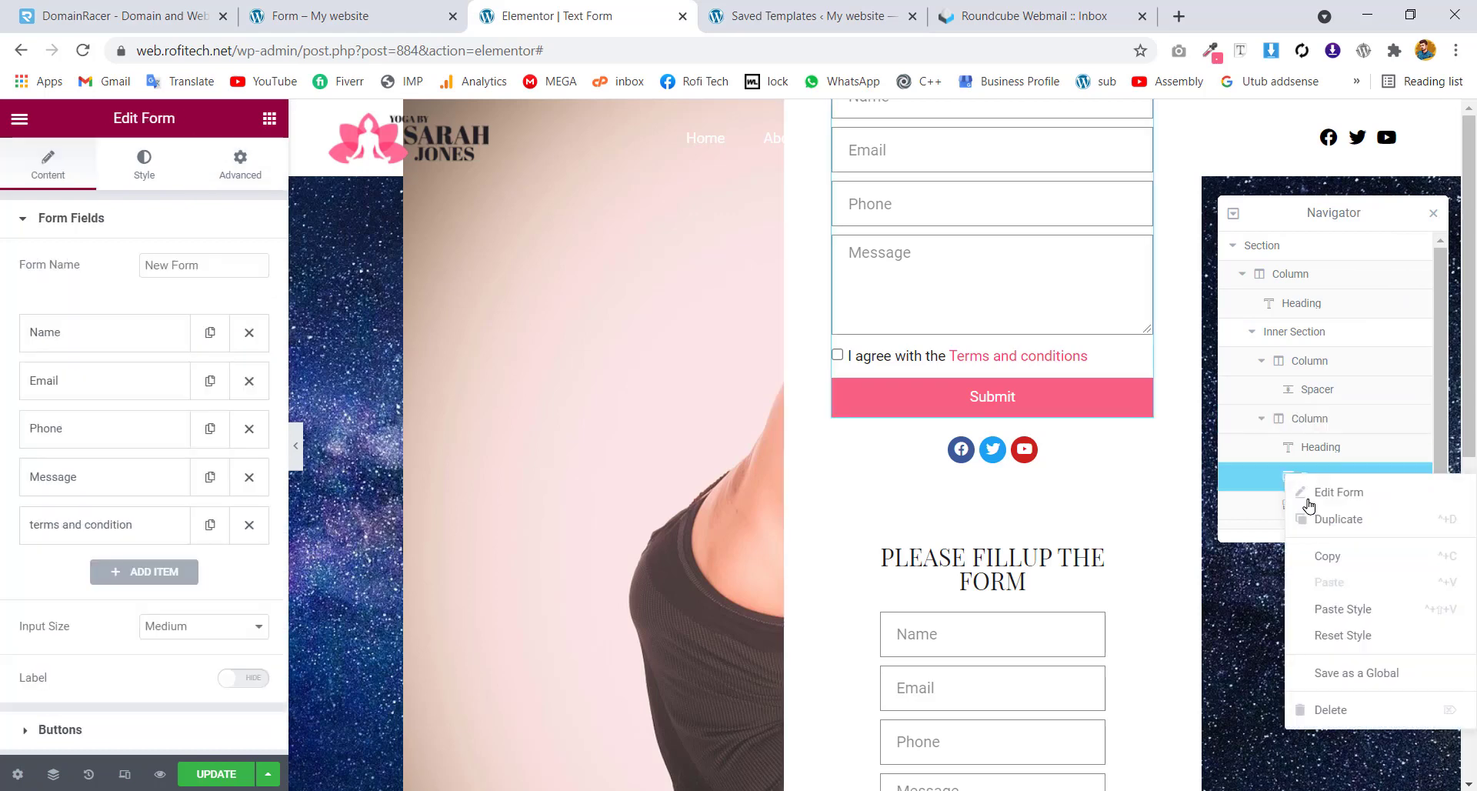
pyautogui.click(1325, 713)
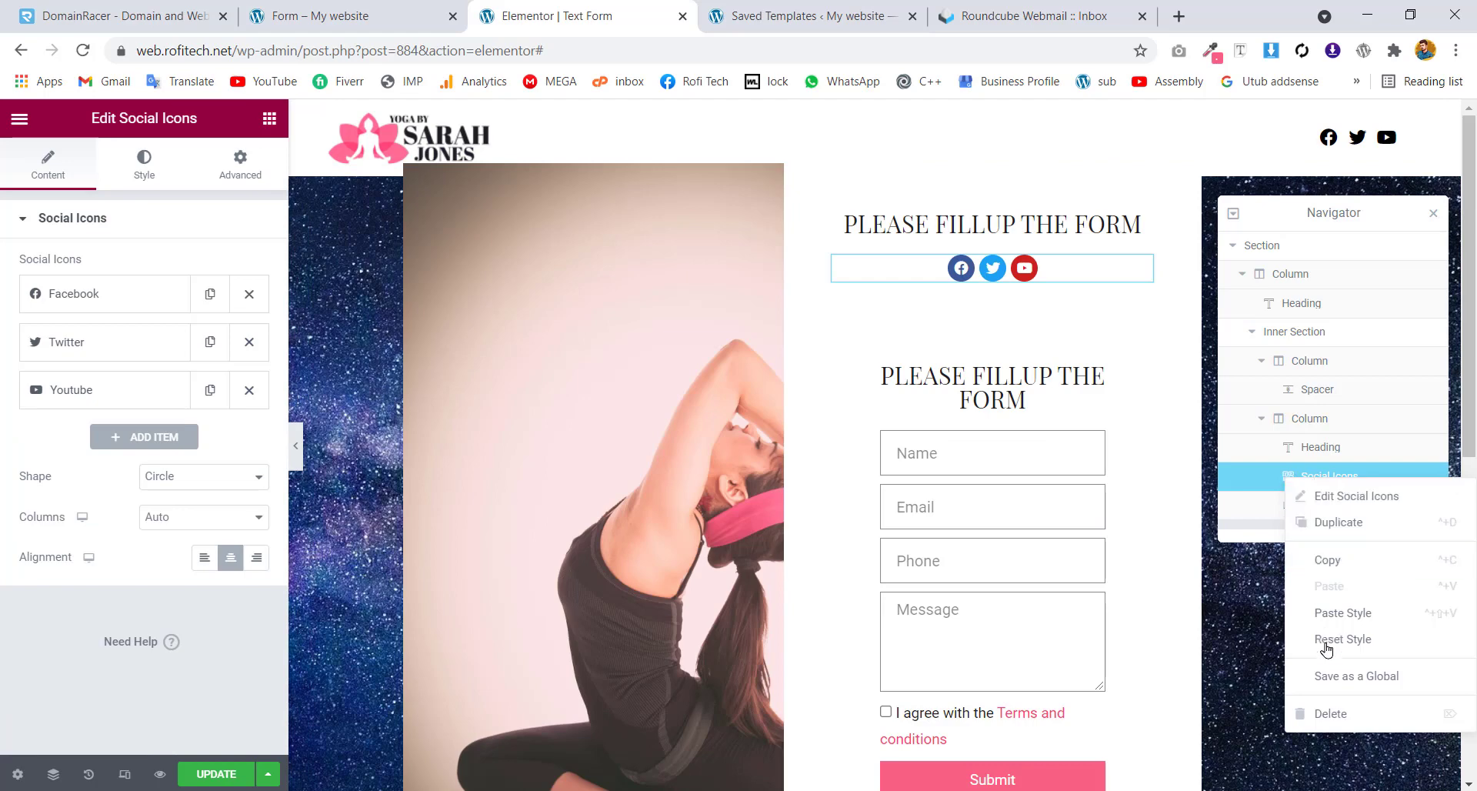
pyautogui.click(1327, 713)
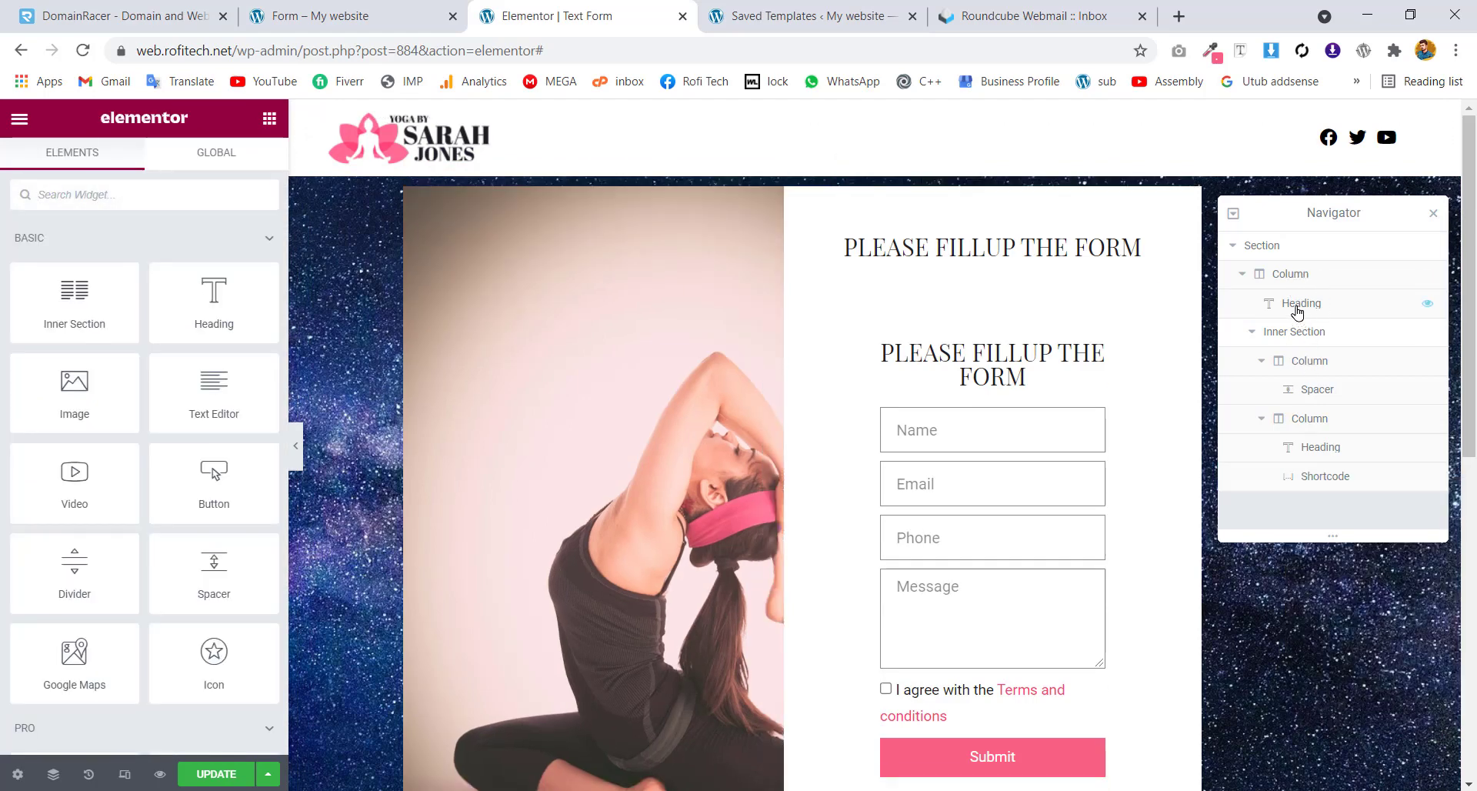
pyautogui.rightClick(1296, 307)
pyautogui.click(1339, 540)
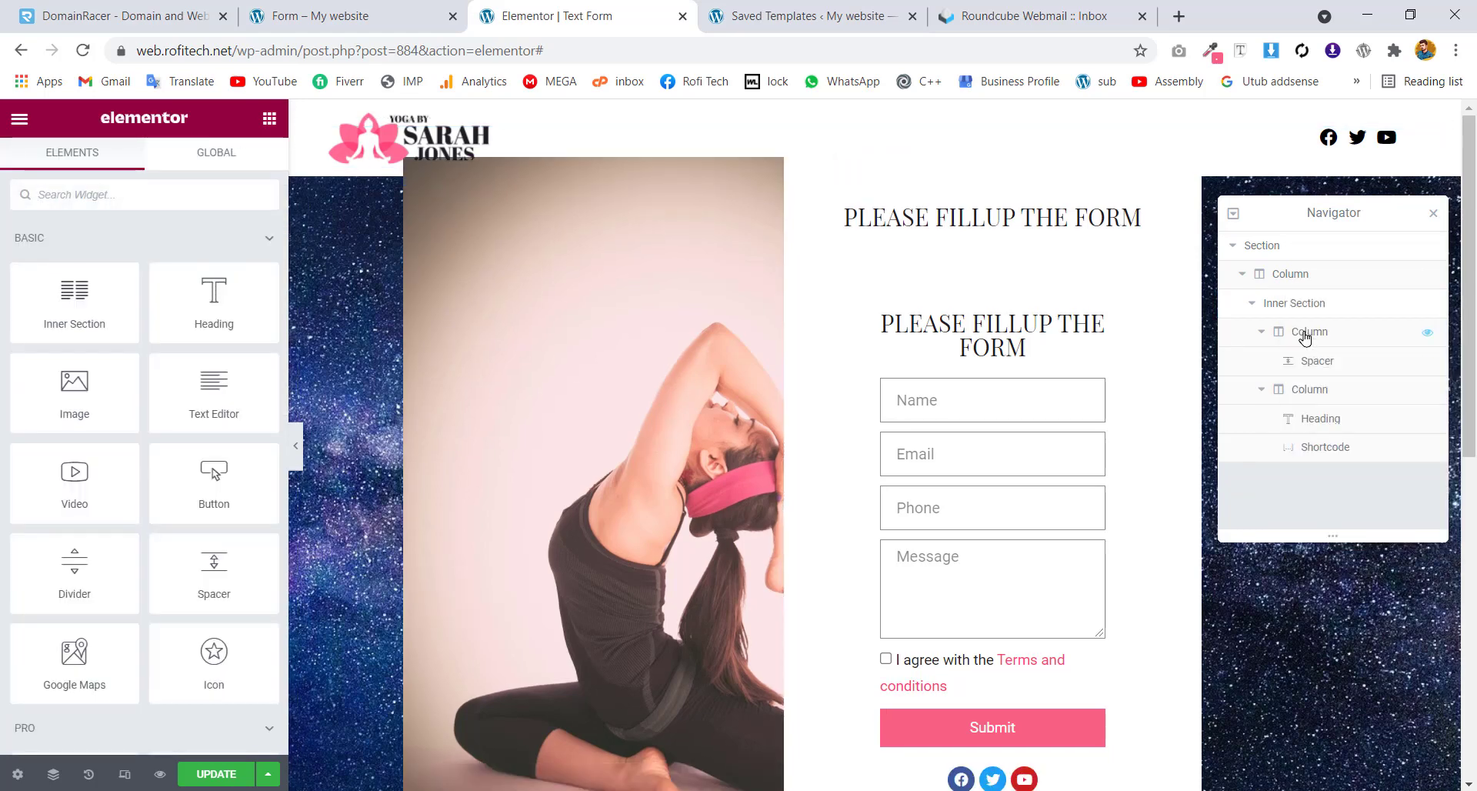
pyautogui.click(89, 773)
pyautogui.click(115, 261)
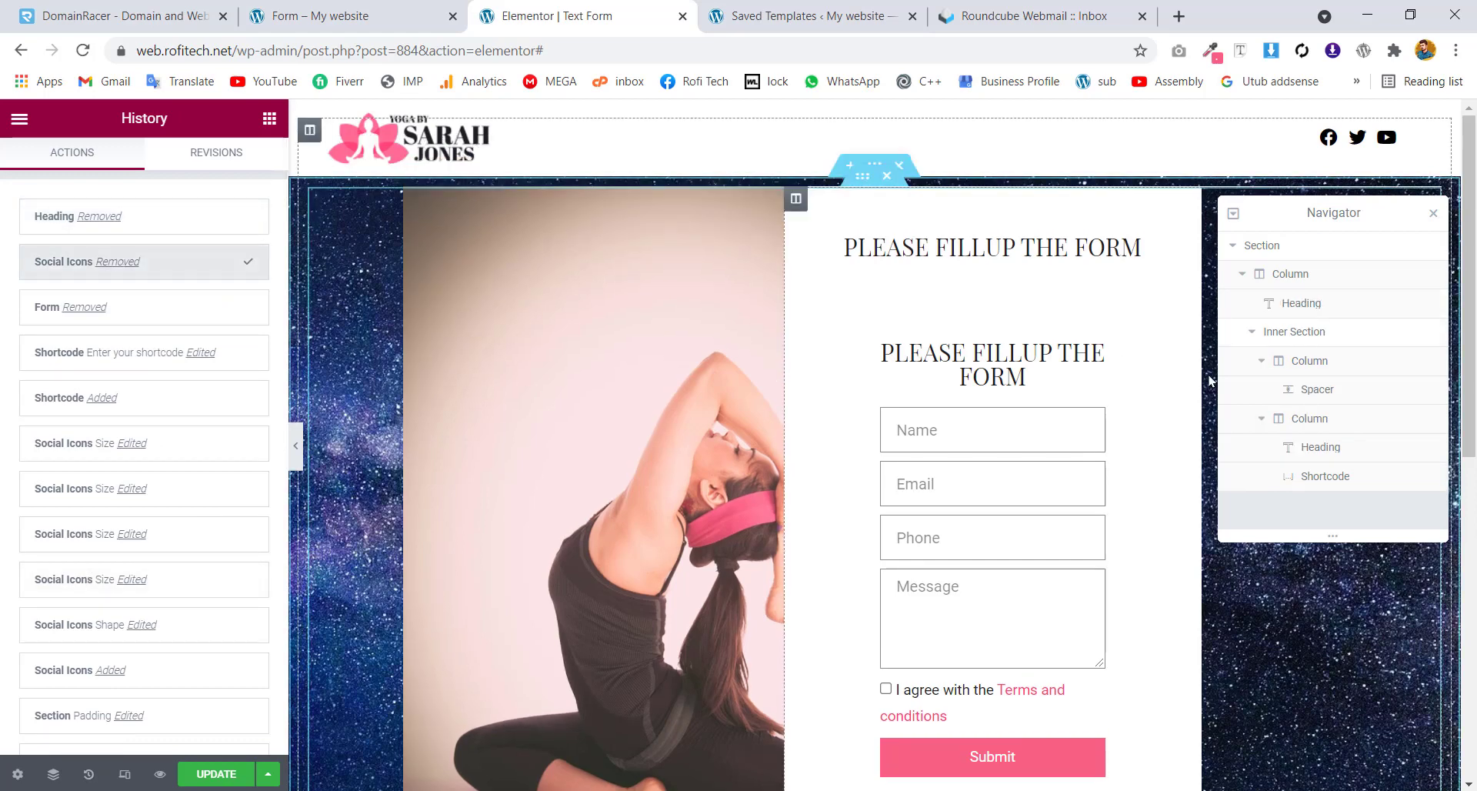
# Delete the original "PLEASE FILLUP THE FORM" heading above the Shortcode widget and close the Navigator
pyautogui.click(1317, 446)
pyautogui.rightClick(1318, 446)
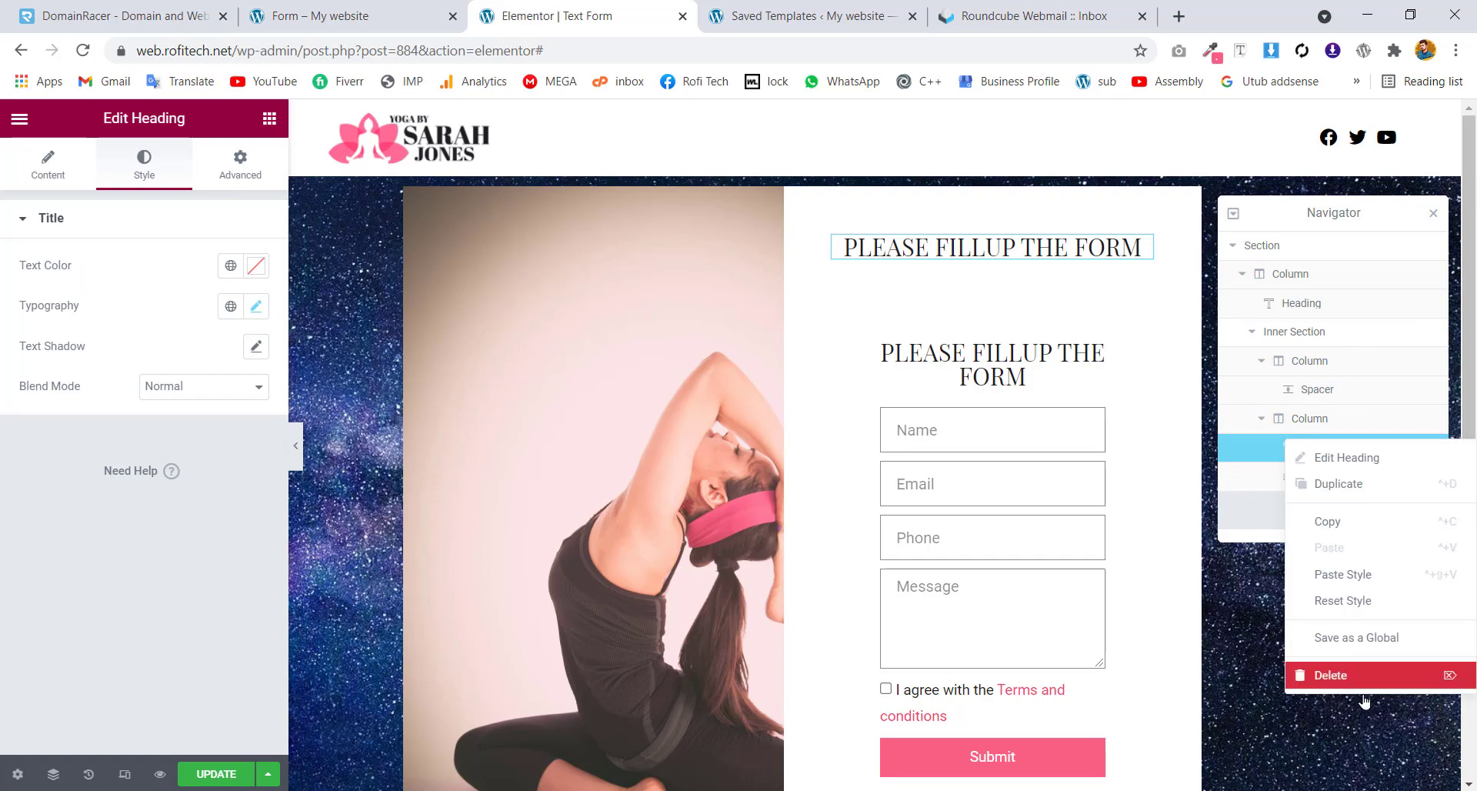
pyautogui.click(1336, 681)
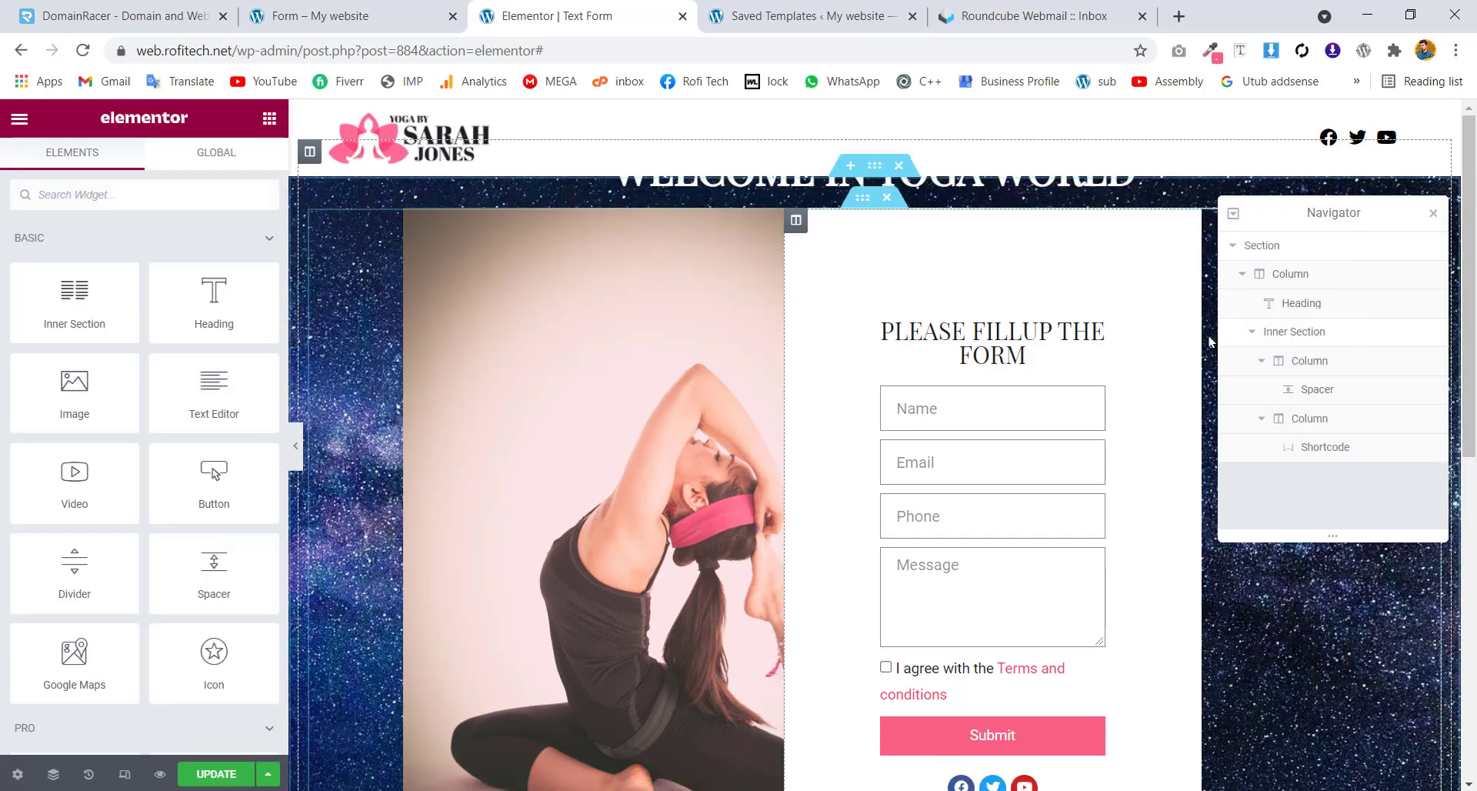
pyautogui.click(1433, 217)
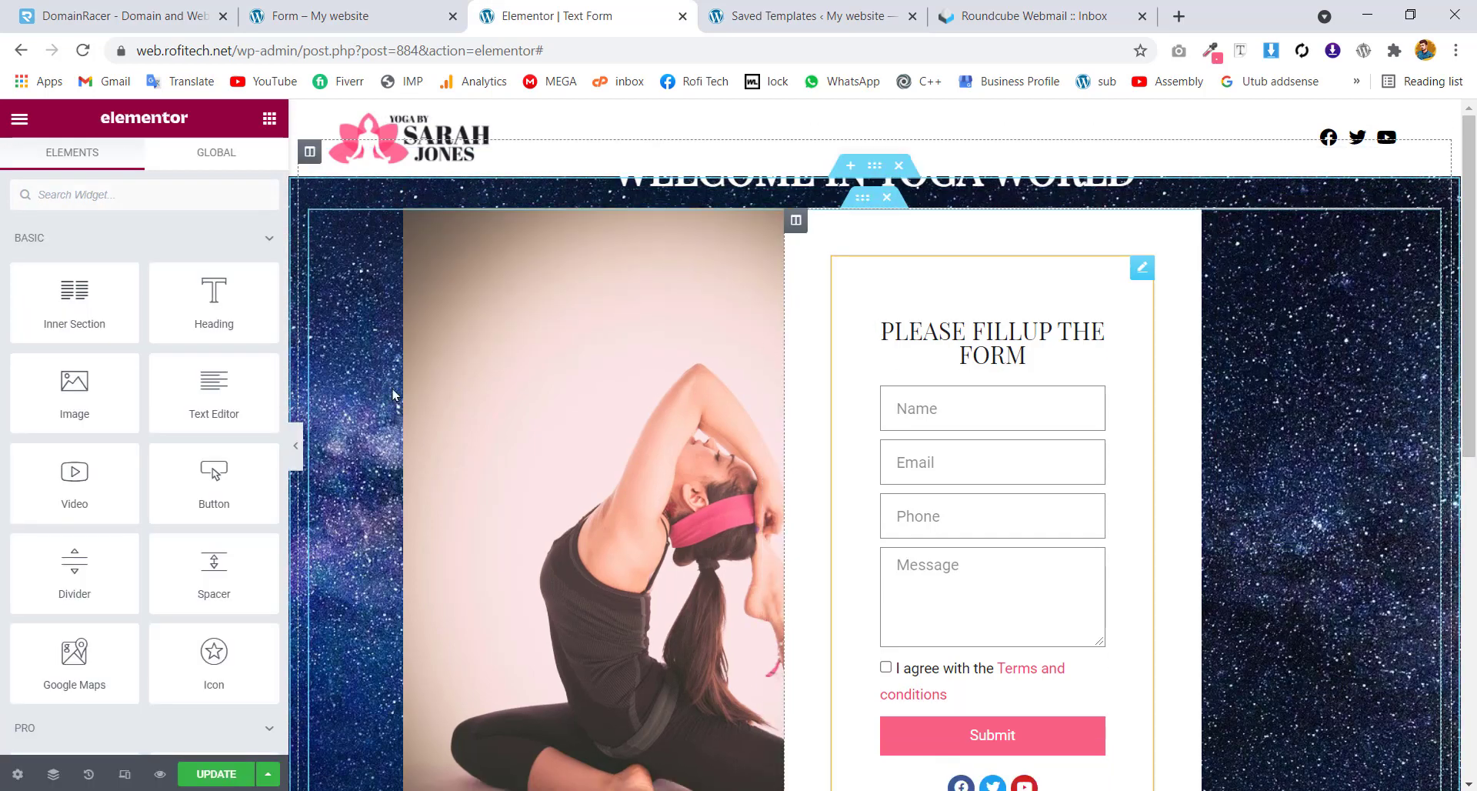
# Preview the page without the editing panel, and set the form column's padding to 0 on all four sides
pyautogui.click(297, 453)
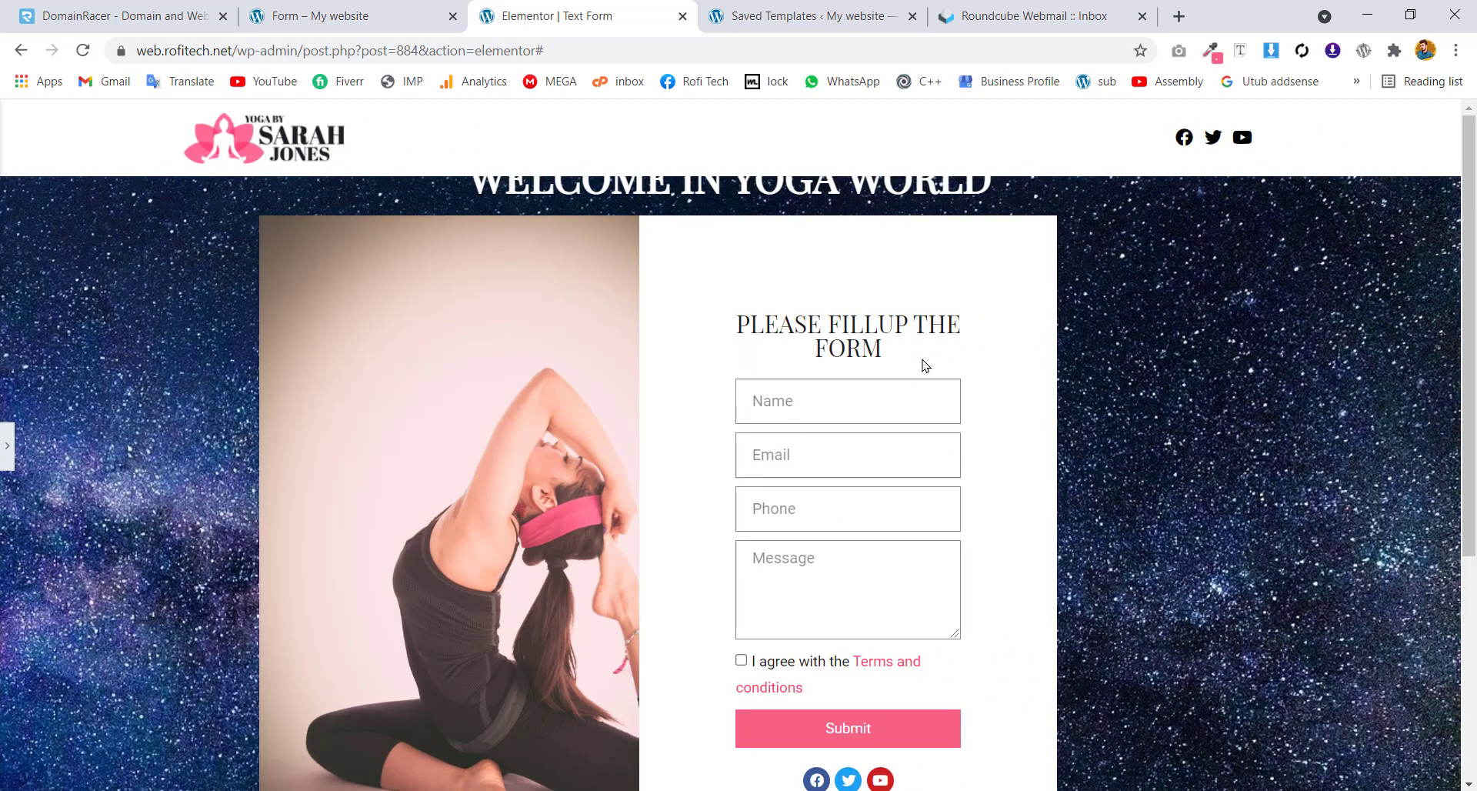
pyautogui.click(8, 446)
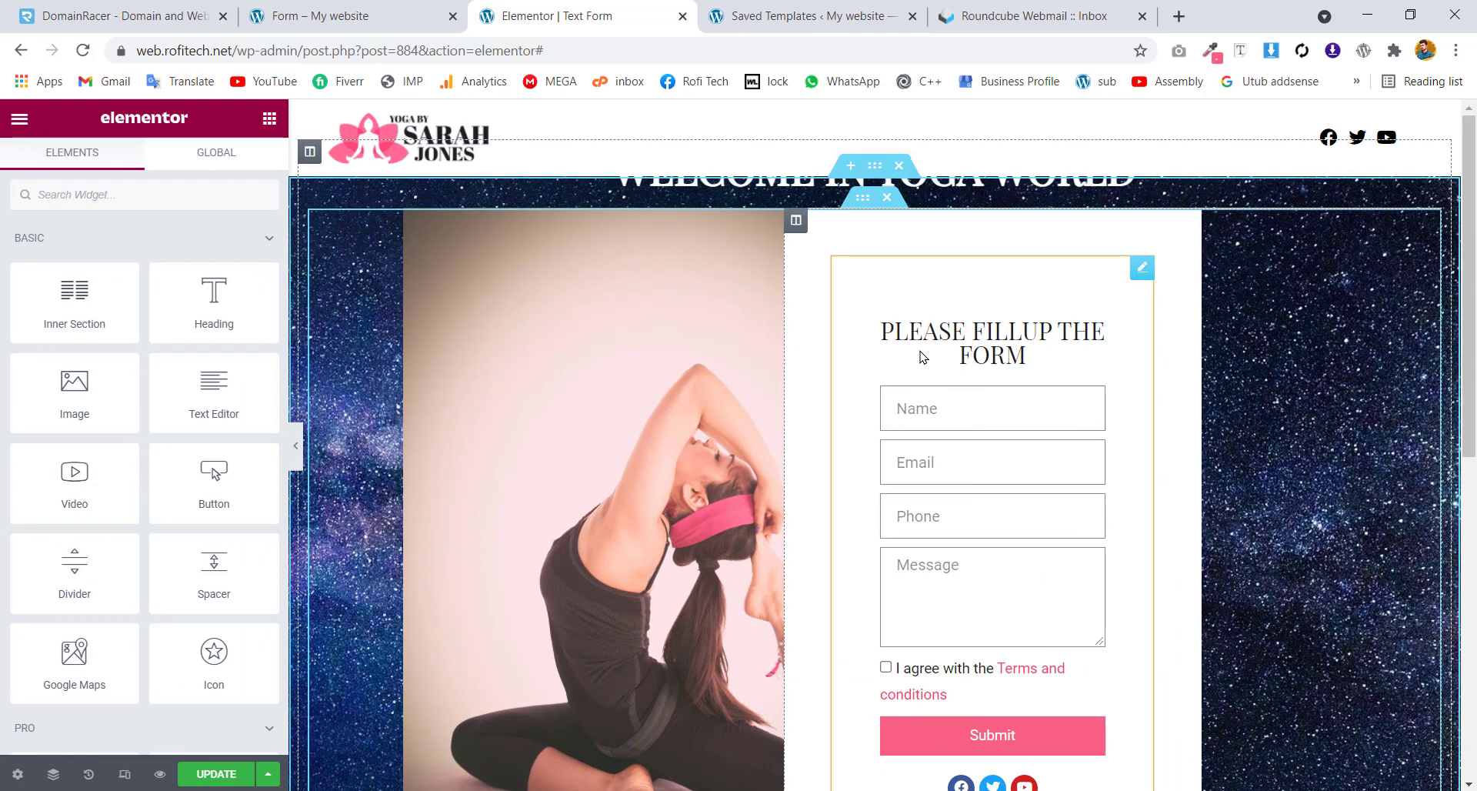
pyautogui.click(795, 222)
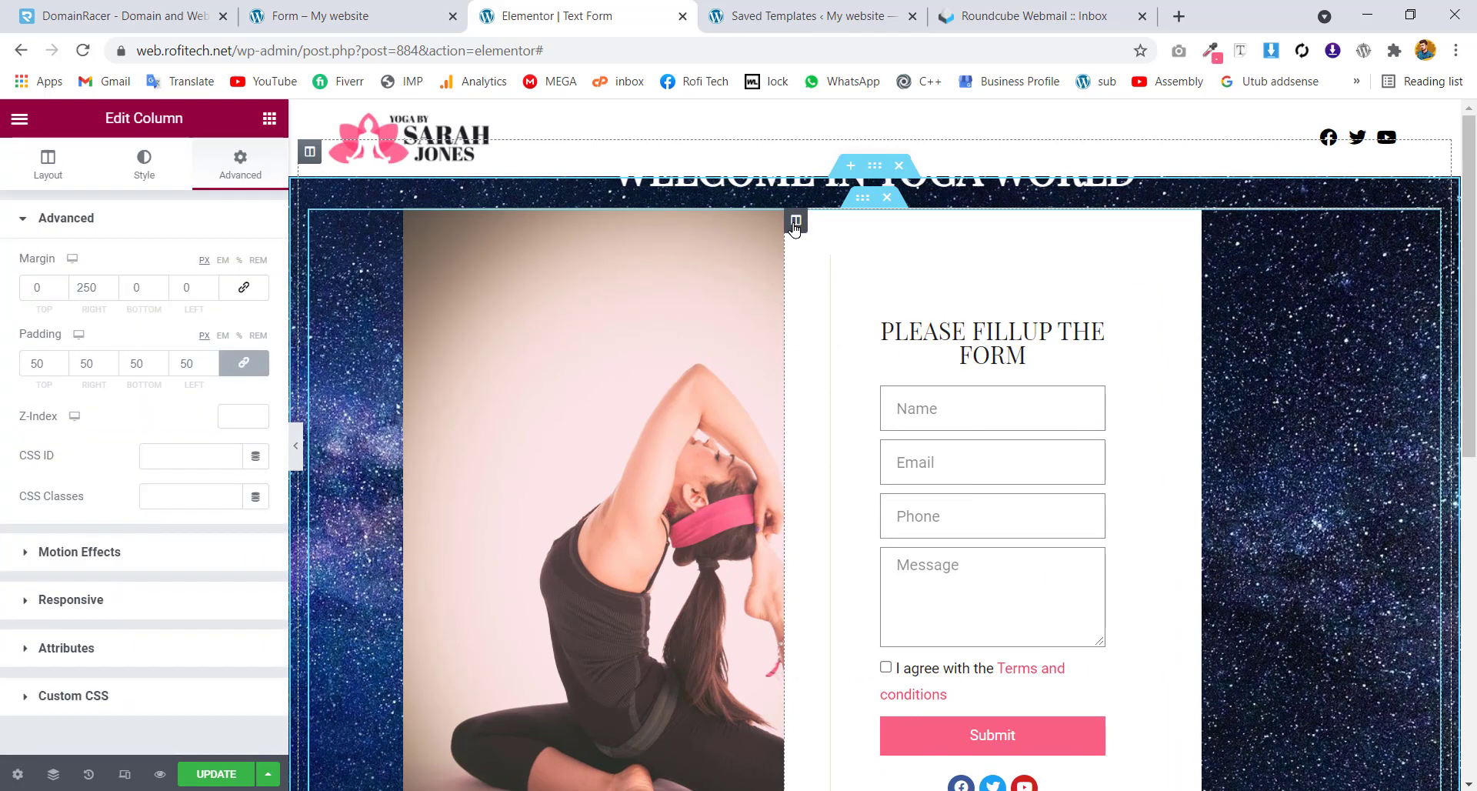
pyautogui.click(244, 363)
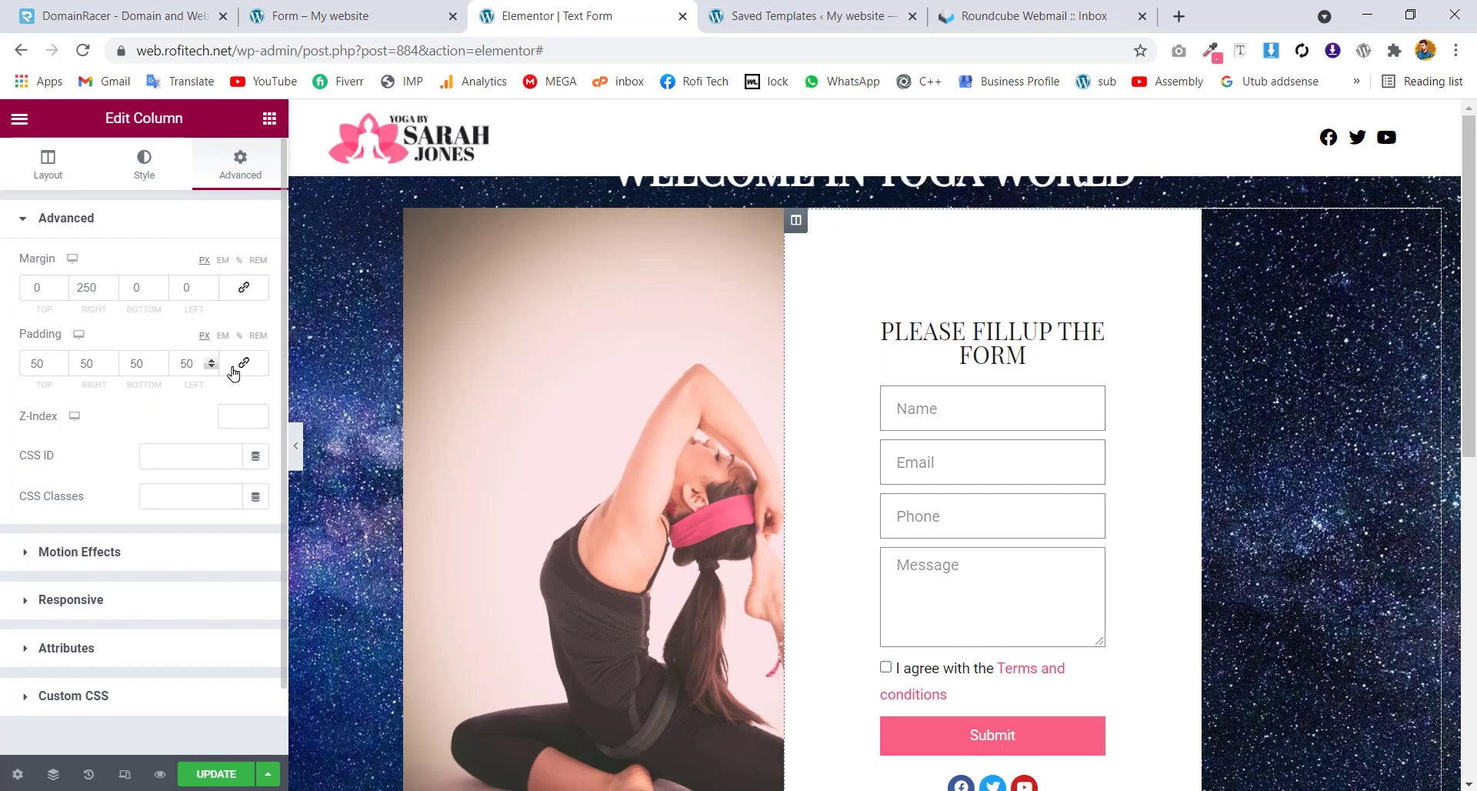
pyautogui.press('BackSpace')
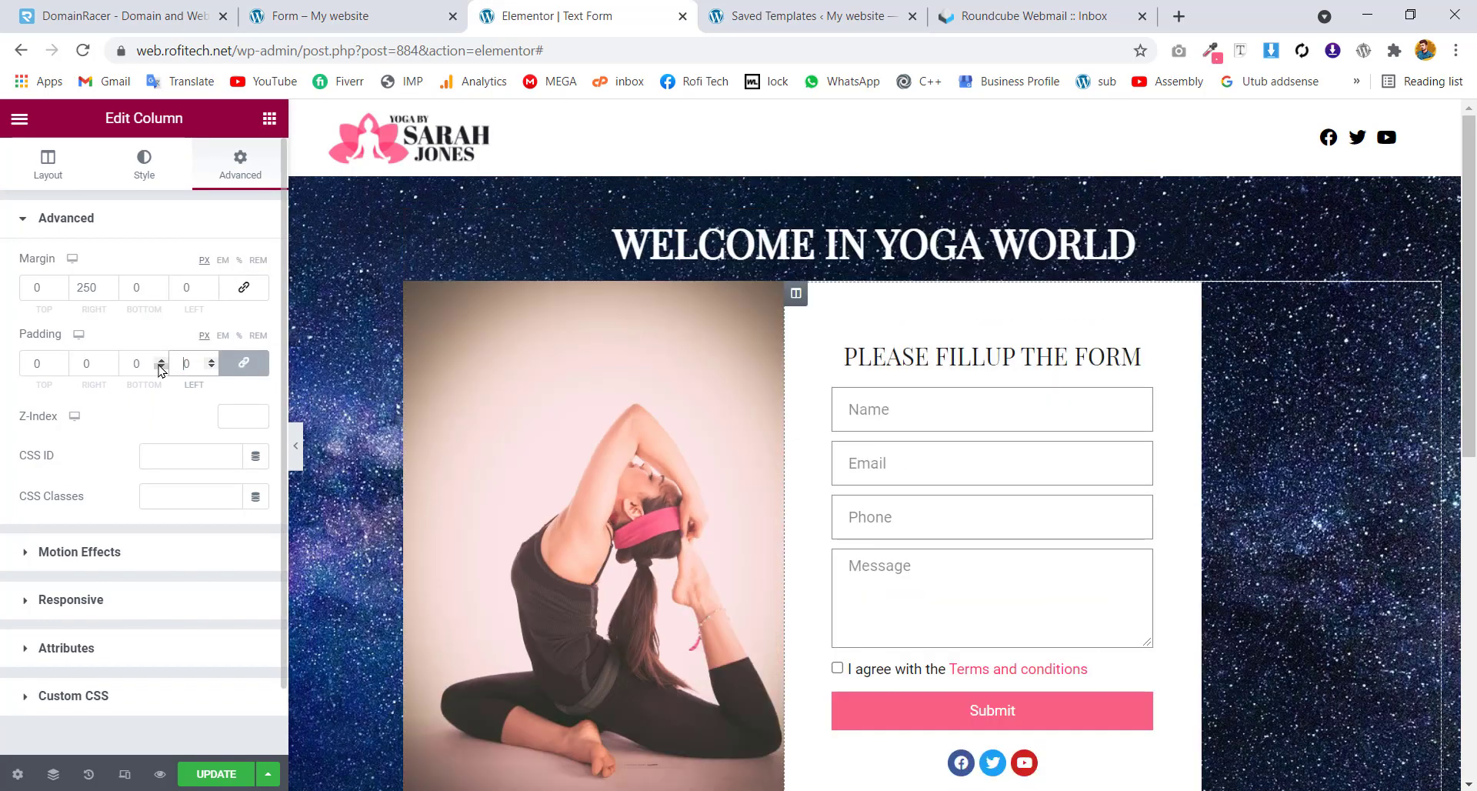
# Preview the Text Form page without the editing panel, and compare its layout with the original published Form page
pyautogui.click(298, 454)
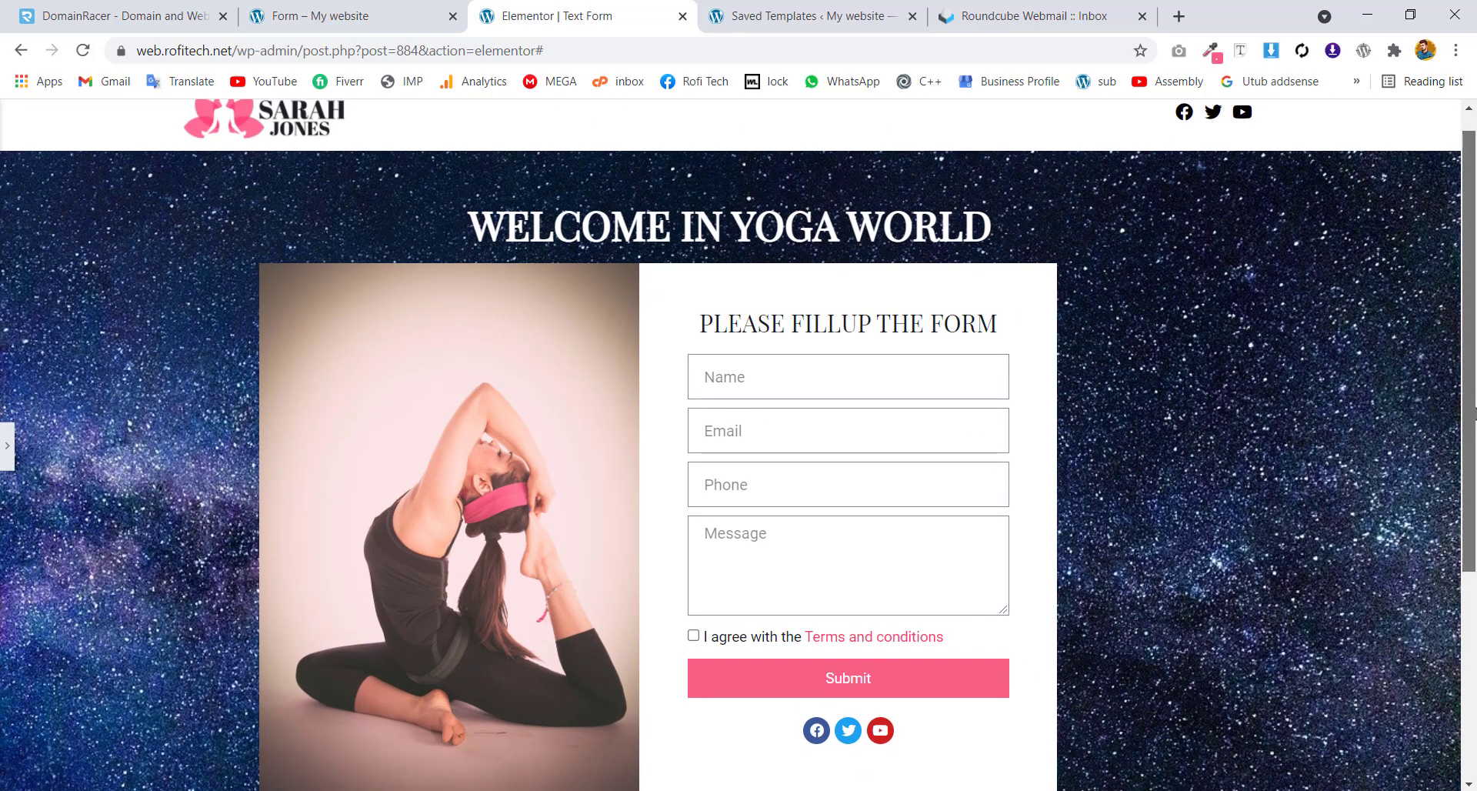
pyautogui.click(6, 446)
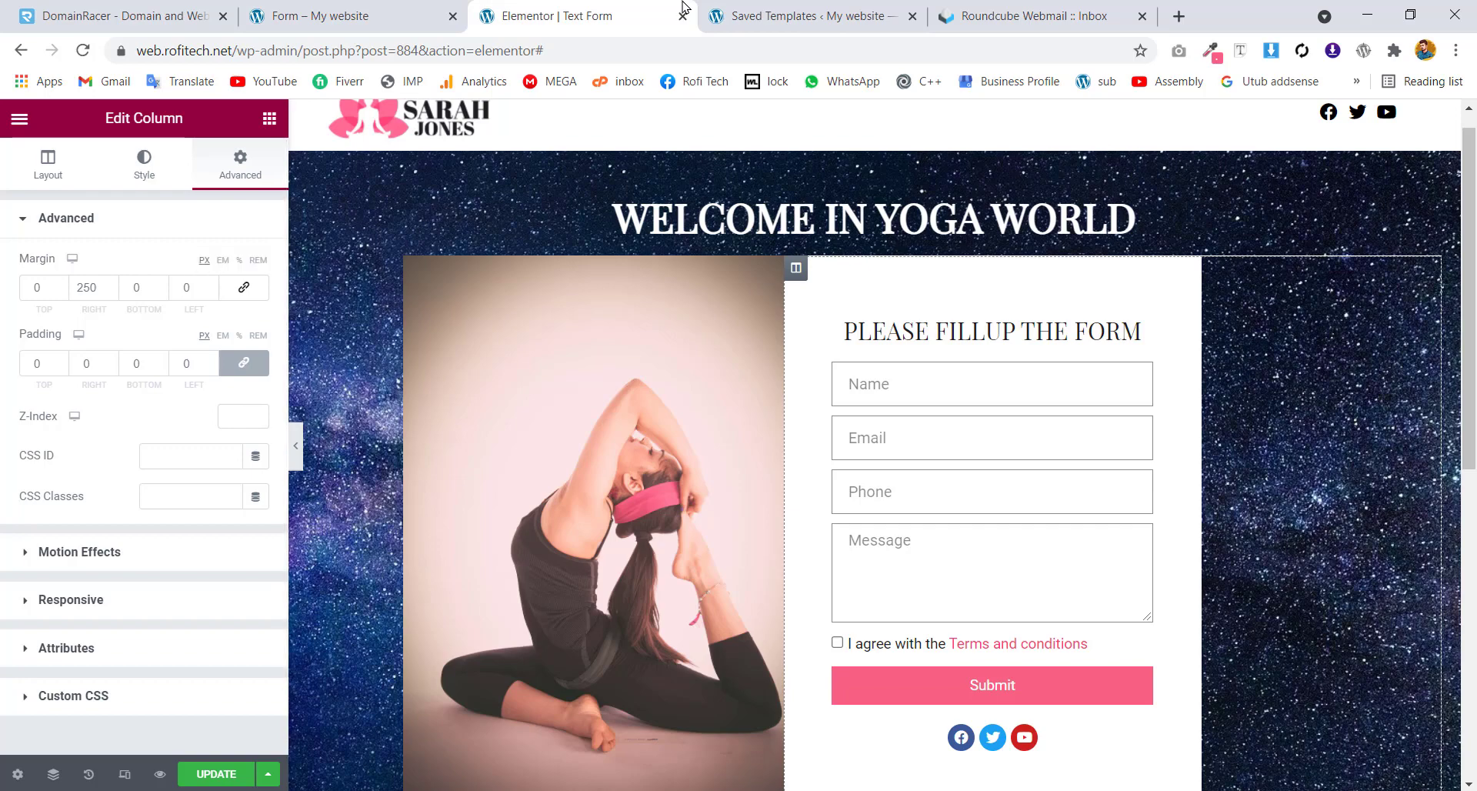
pyautogui.click(381, 6)
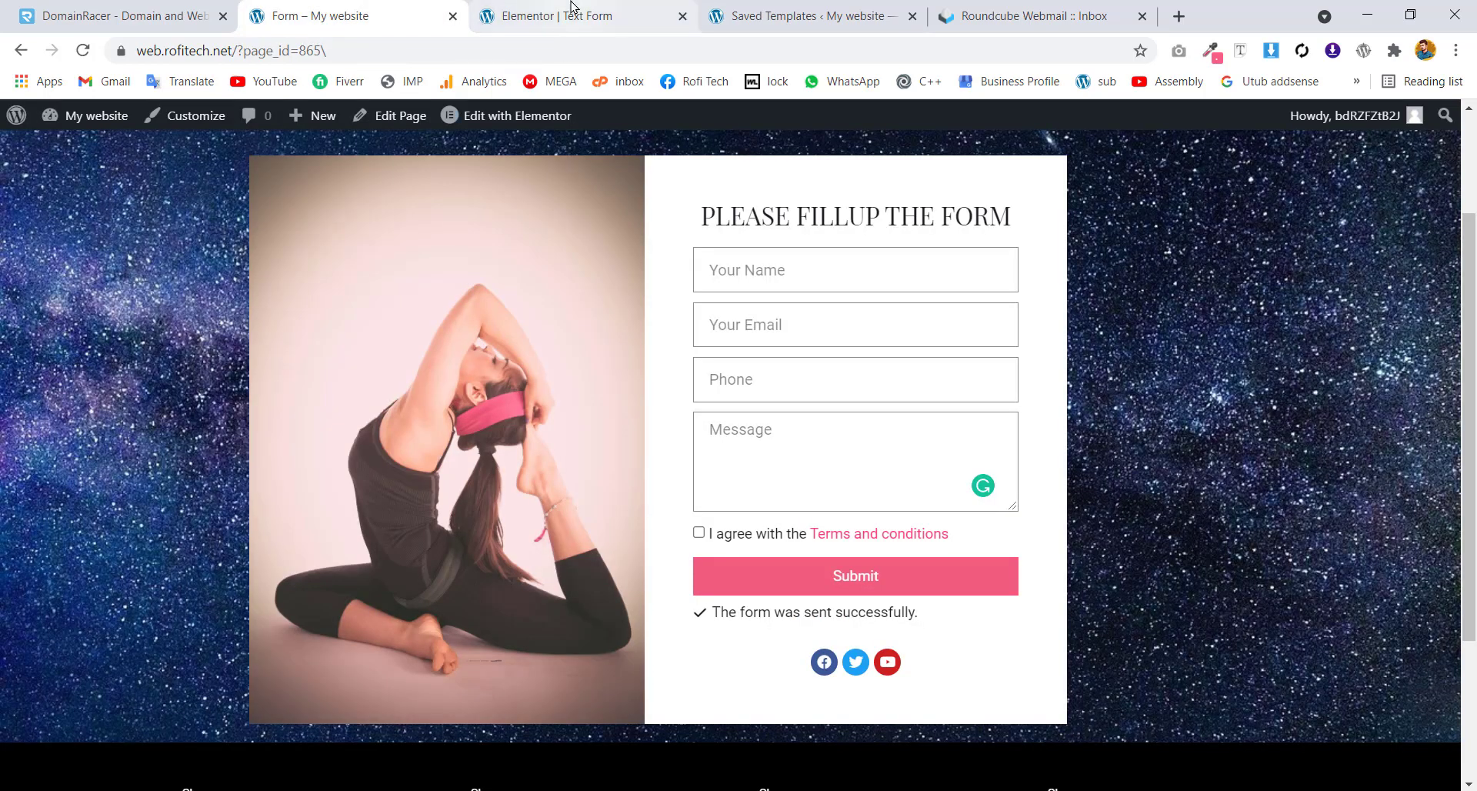
pyautogui.click(817, 25)
pyautogui.click(624, 6)
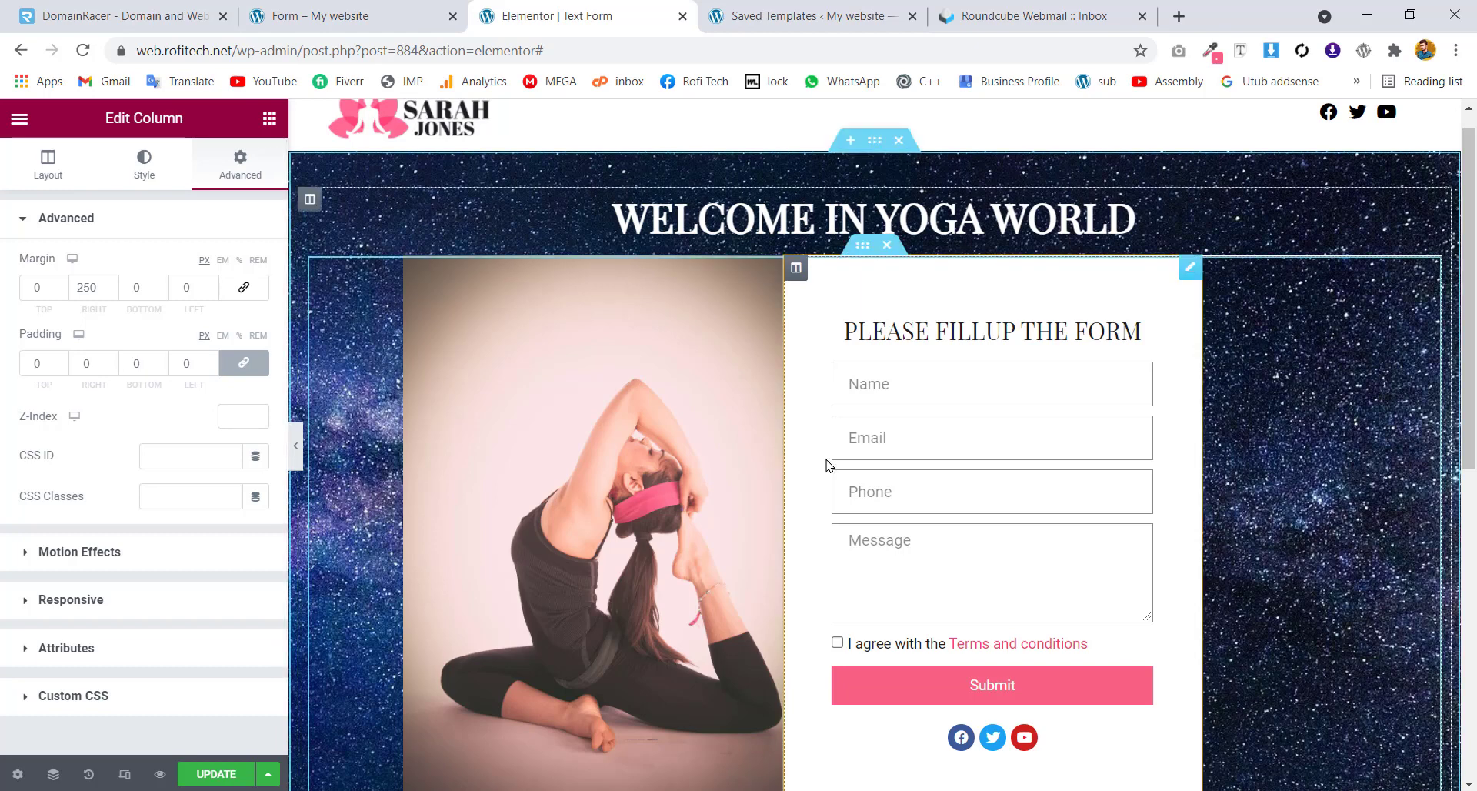
# Open the settings of the Shortcode widget holding the embedded form, and update the Text Form page
pyautogui.click(1064, 306)
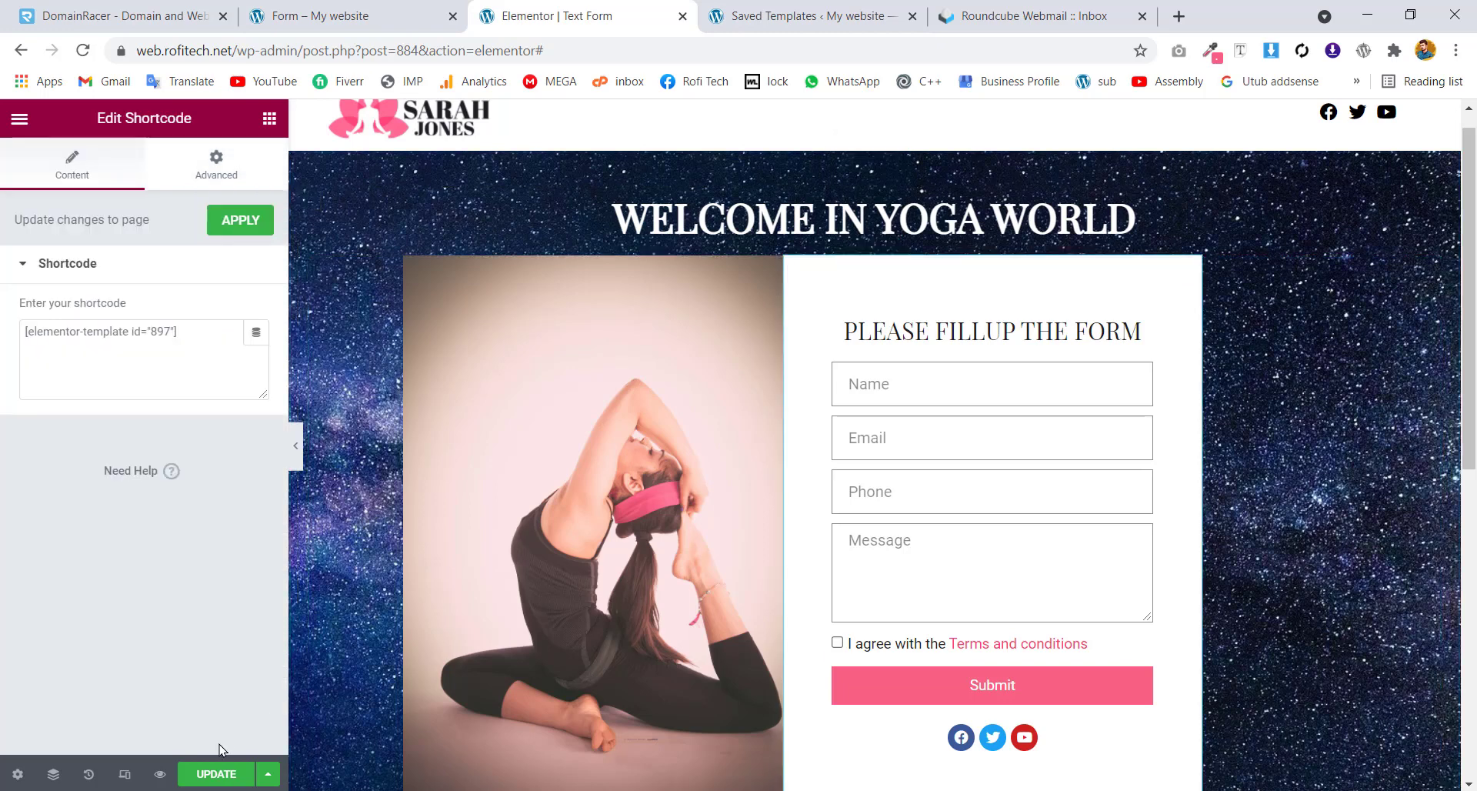
pyautogui.click(216, 774)
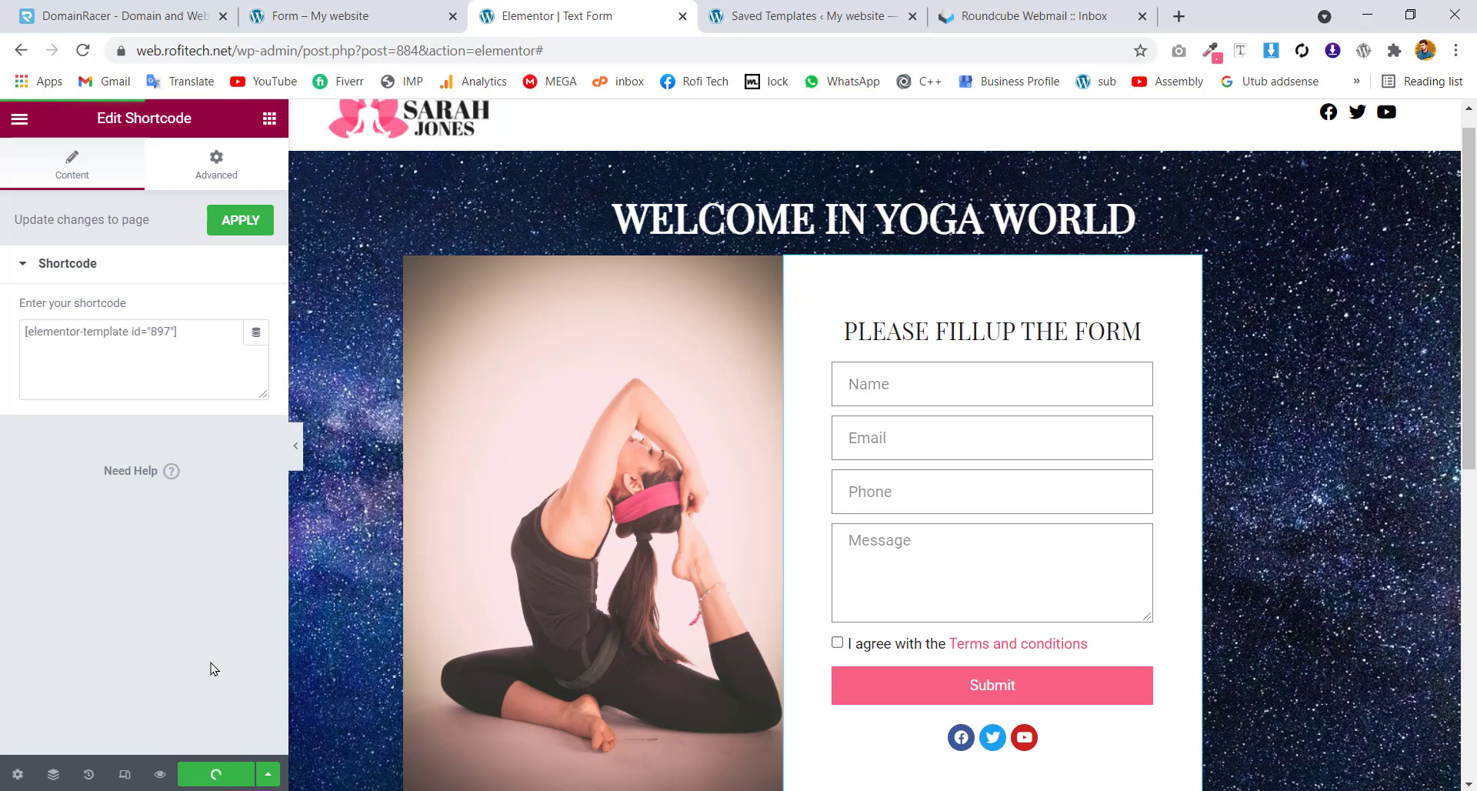